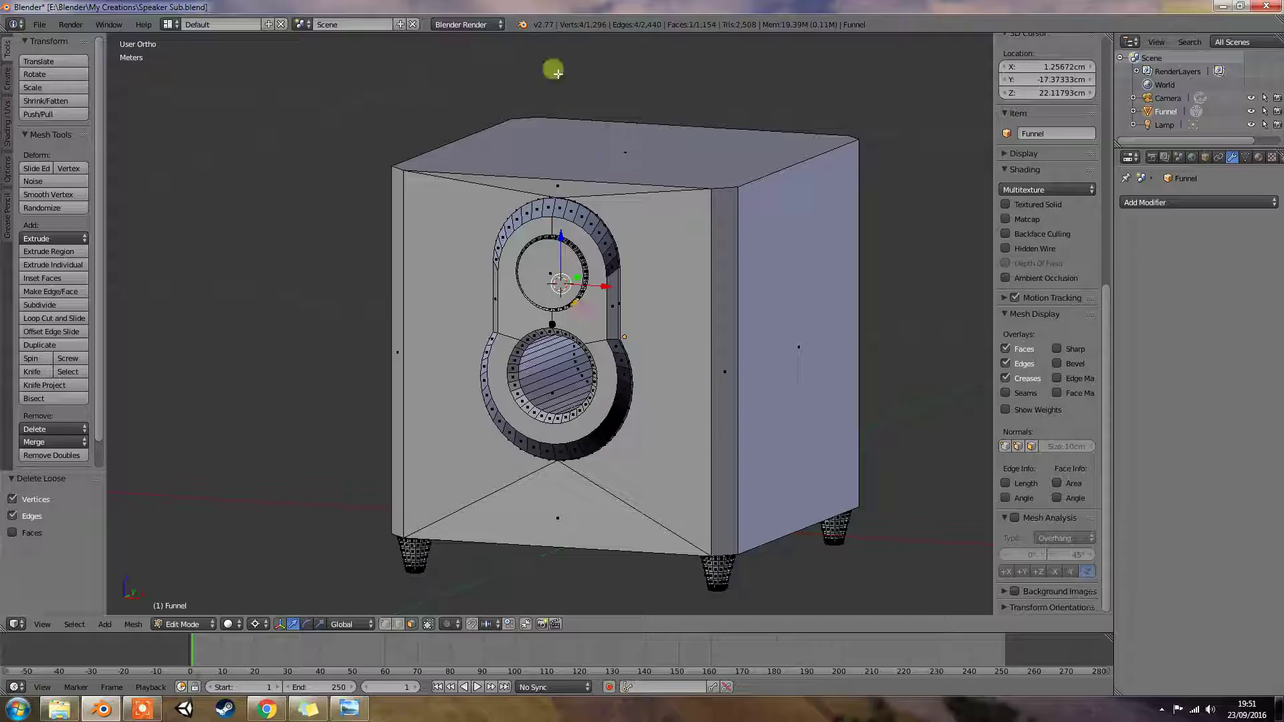
Clear the mesh selection and select one complete foot on the speaker's underside with Select Linked
key("a")
key("a")
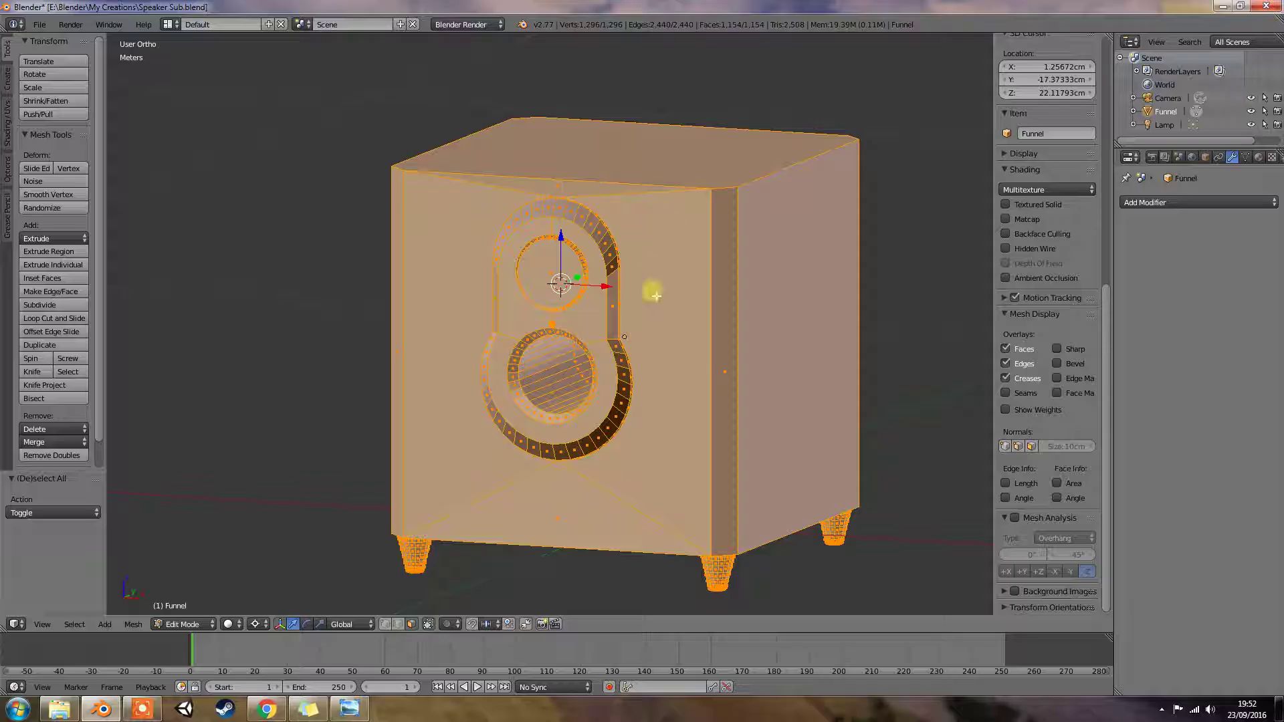
key("a")
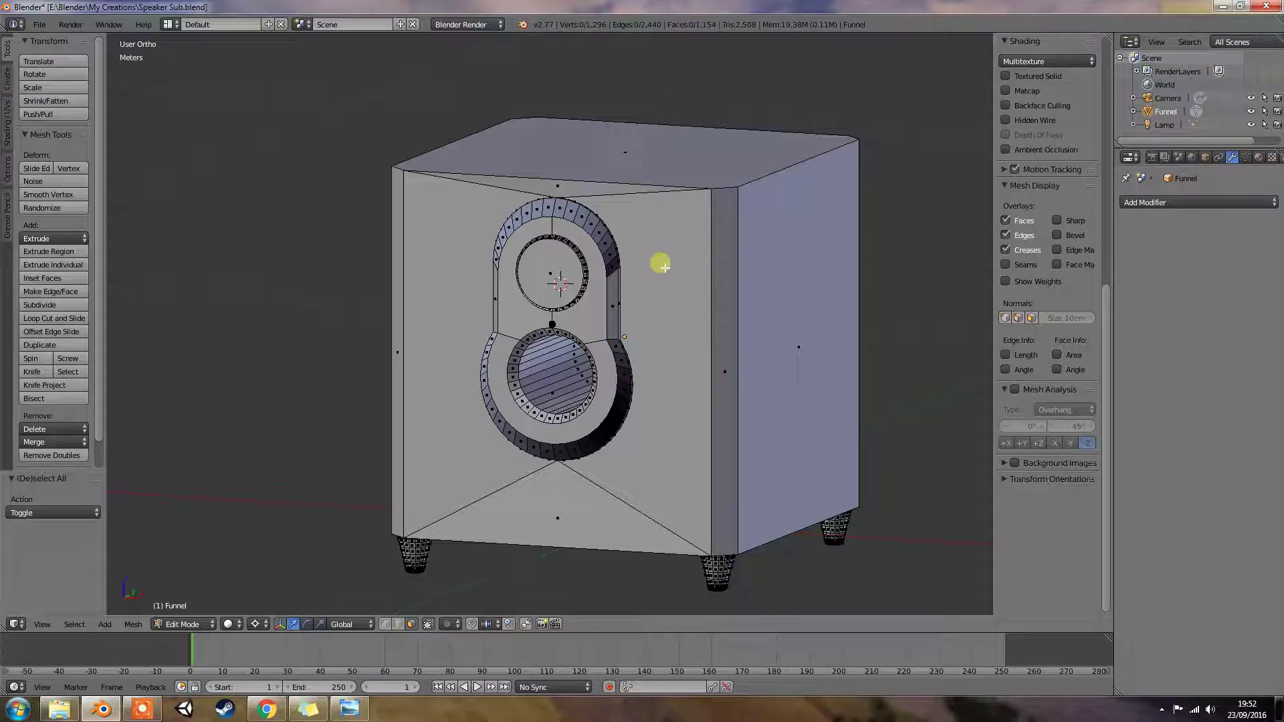
middle_click_drag(664, 267, 660, 299)
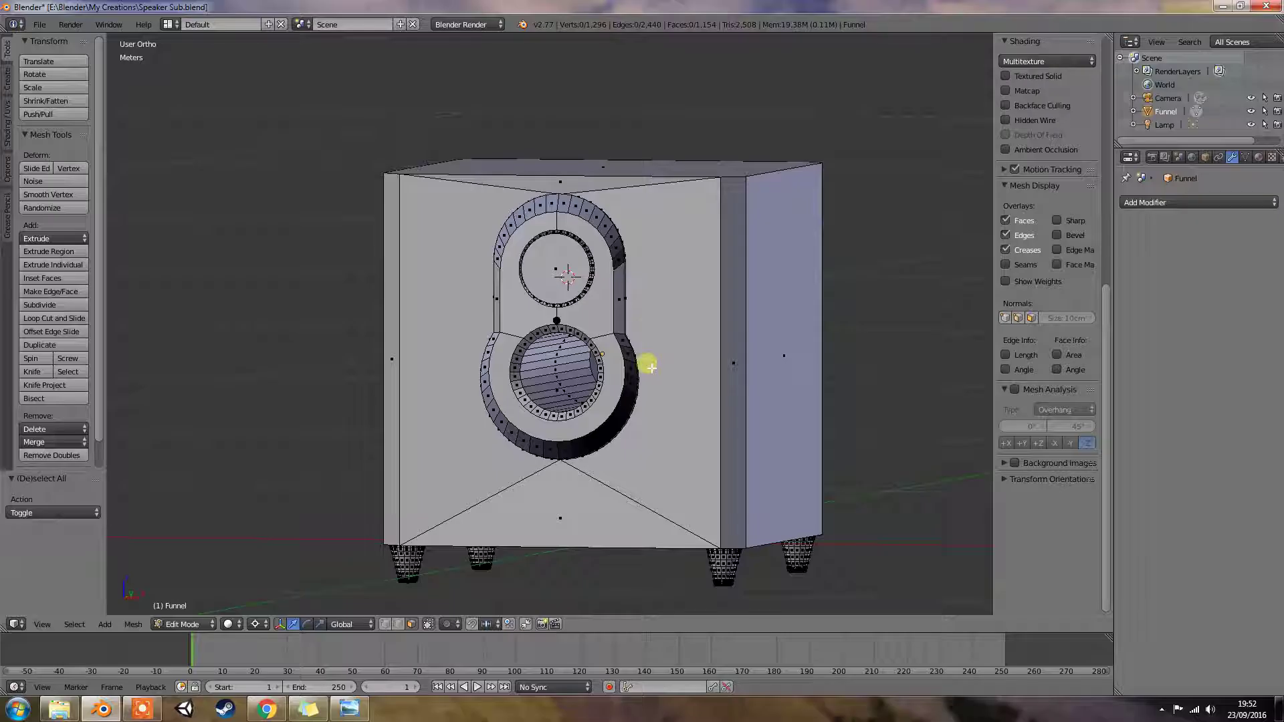
middle_click_drag(648, 363, 550, 209)
right_click(572, 177)
middle_click_drag(632, 239, 728, 211)
key("l")
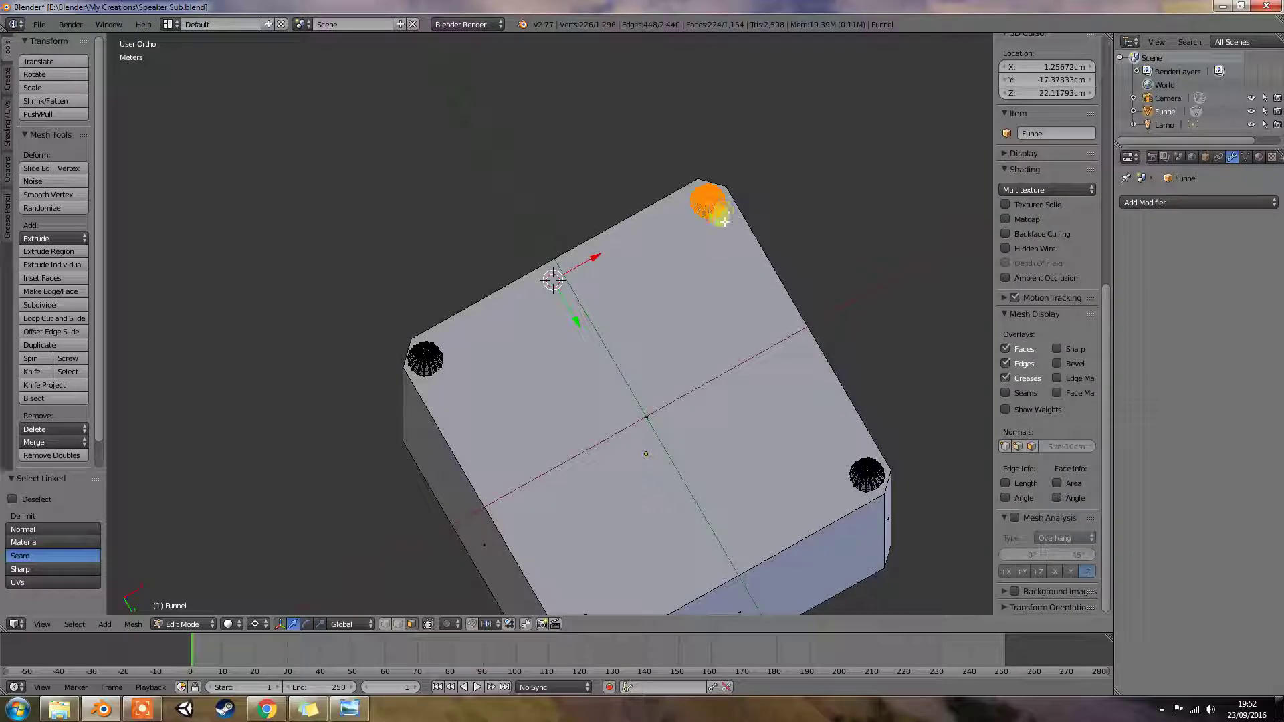
Select the end-cap faces of one foot by shortest path and try to extend the path selection to the neighbouring foot
right_click(726, 231)
scroll(726, 220, "up", 2)
scroll(725, 220, "up", 2)
scroll(516, 263, "up", 1)
scroll(386, 368, "down", 3)
scroll(378, 364, "up", 1)
scroll(379, 366, "up", 2)
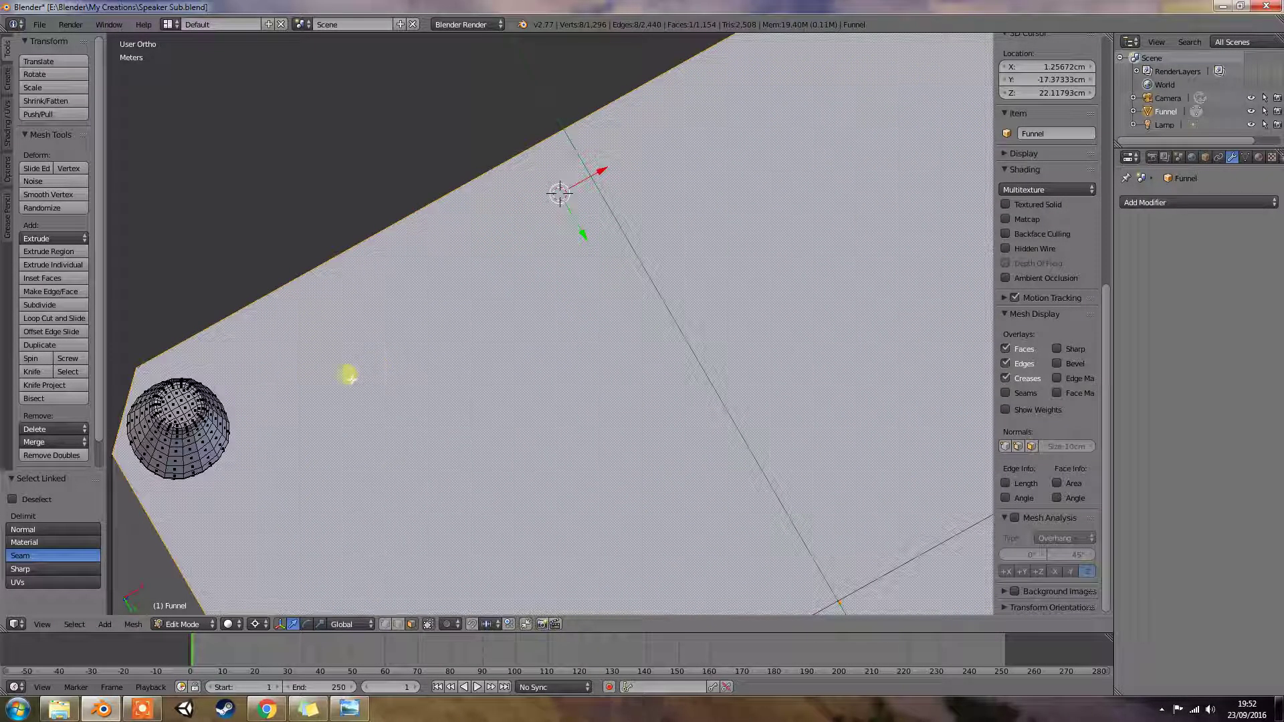
middle_click_drag(349, 376, 544, 307, "shift")
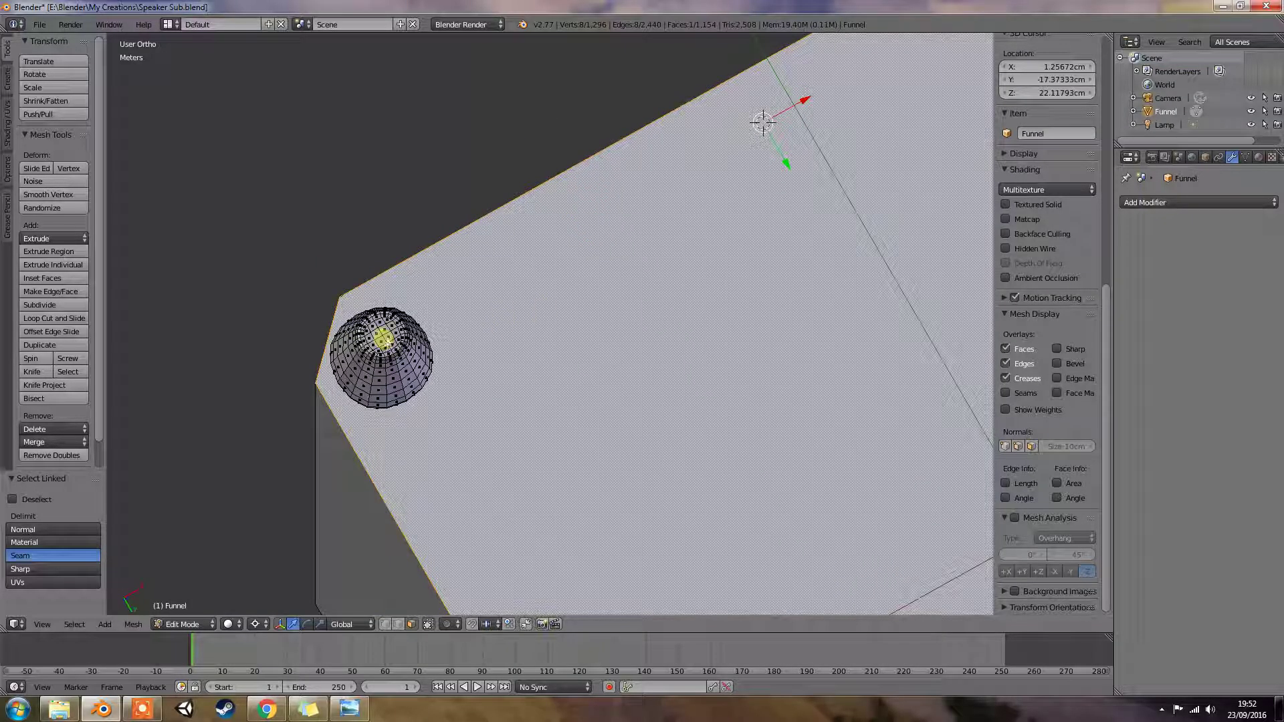
right_click(394, 345)
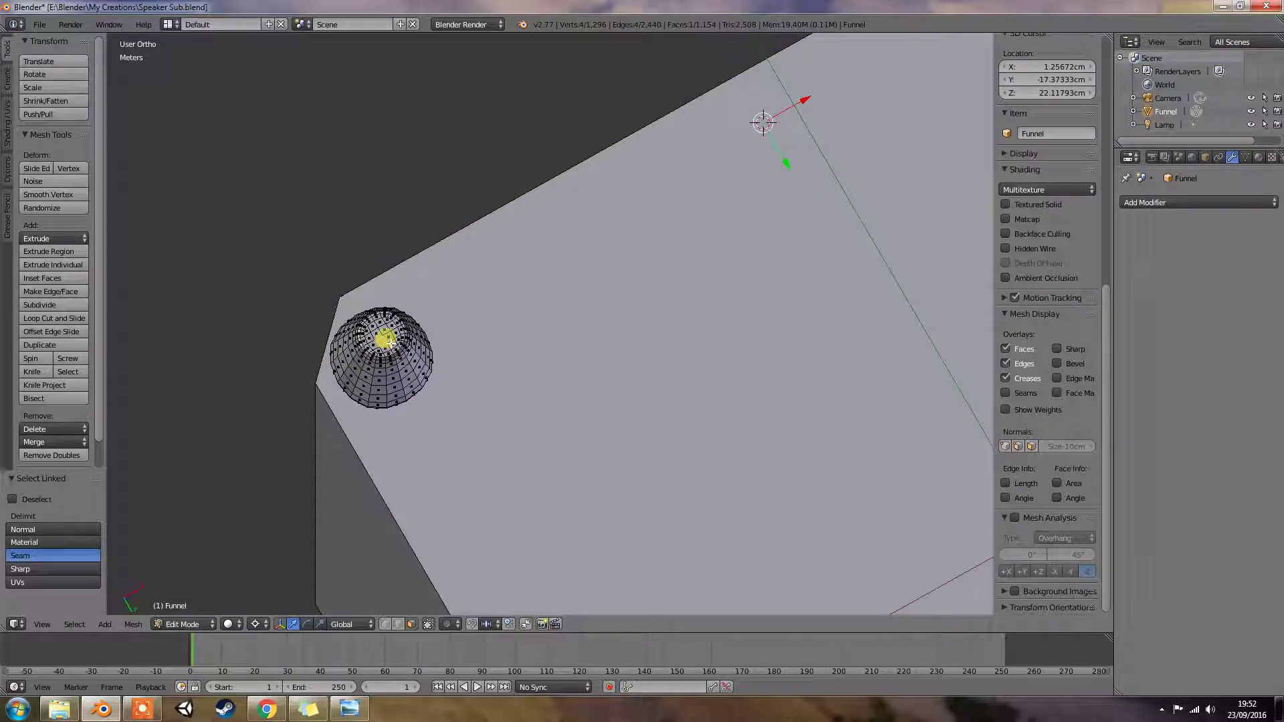
right_click(381, 336, "ctrl")
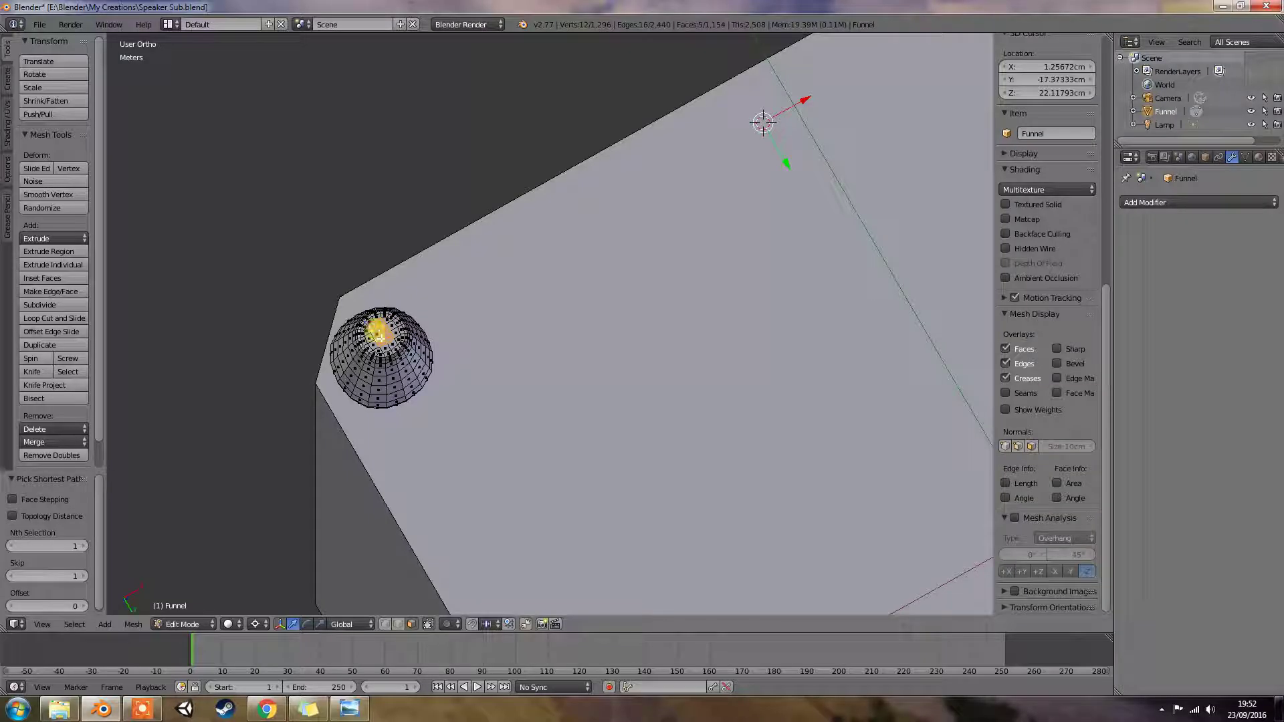
right_click(377, 342, "ctrl")
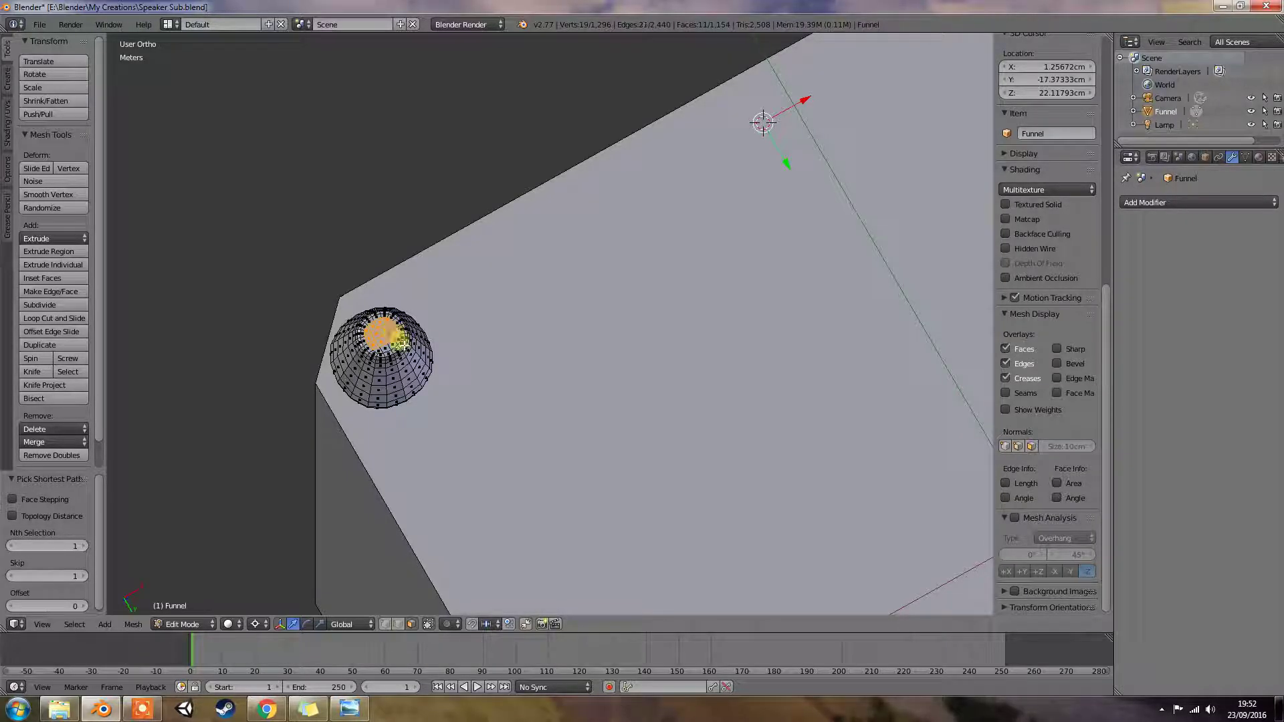
right_click(394, 349, "ctrl")
right_click(385, 346, "ctrl")
scroll(401, 345, "down", 3)
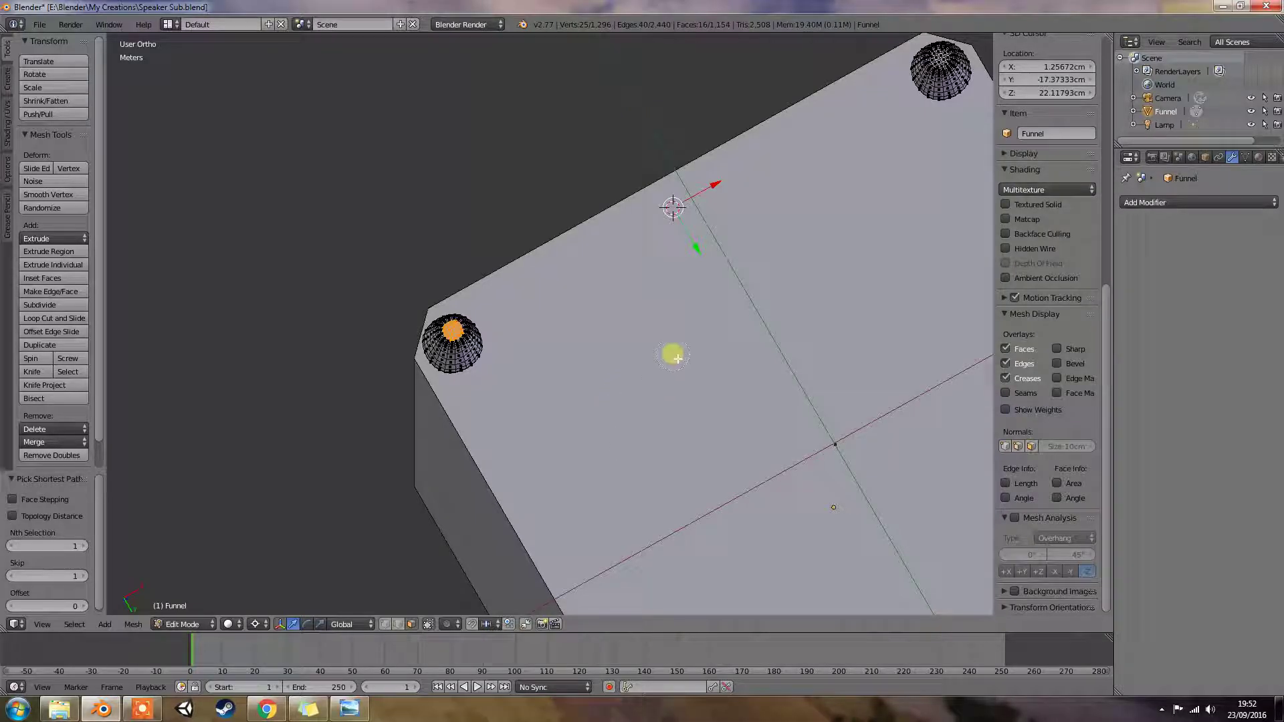
right_click(944, 62, "ctrl")
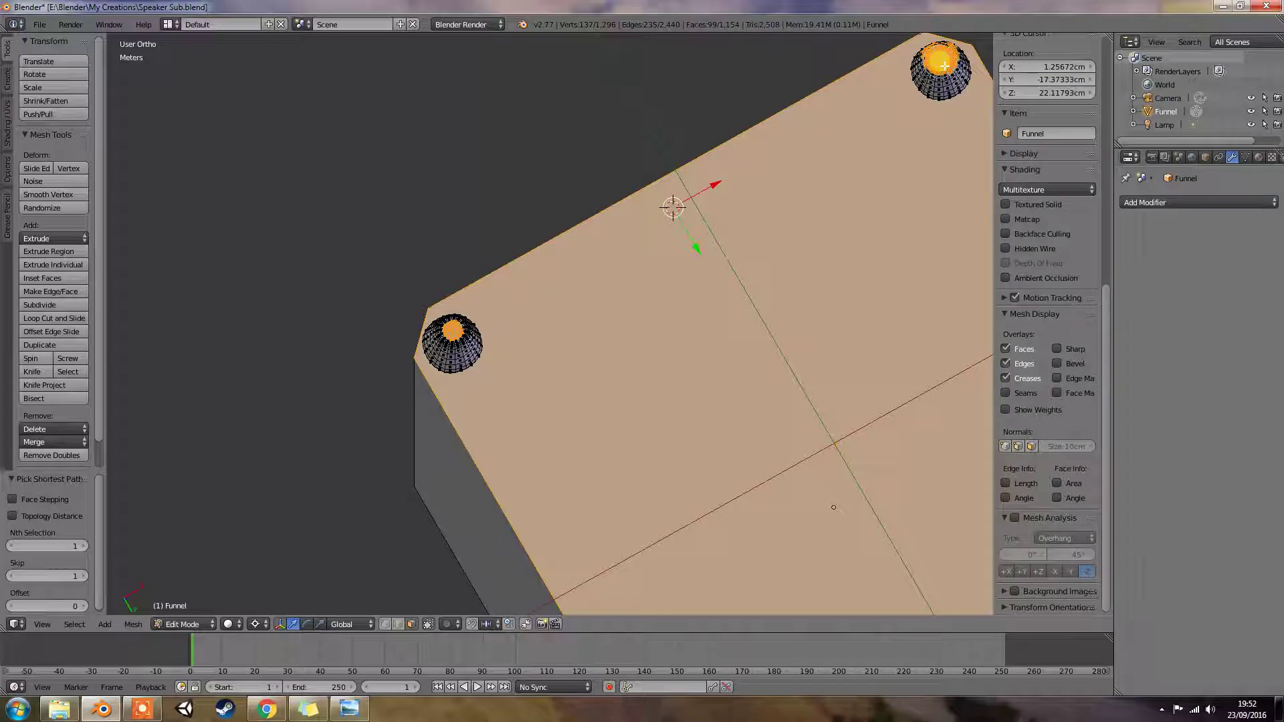
right_click(753, 252)
Reselect only the flat end-cap faces of the corner foot using shortest-path picking
scroll(626, 300, "up", 2)
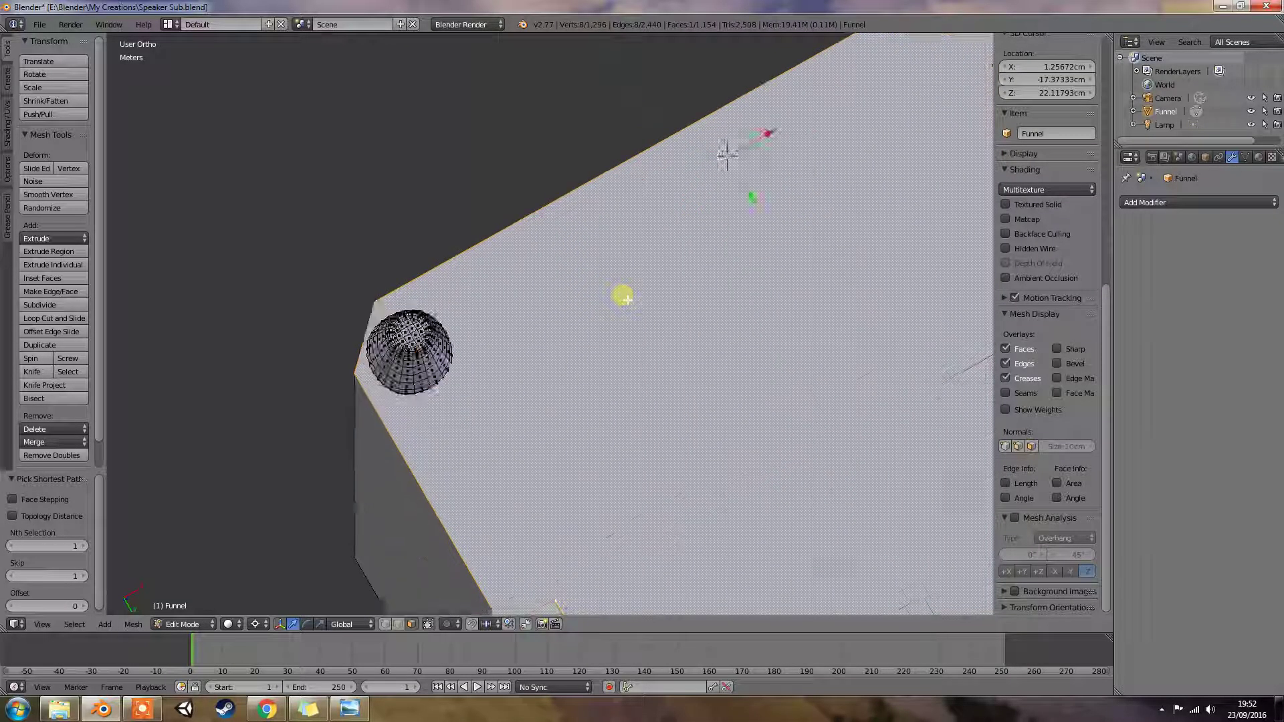
scroll(535, 298, "up", 3)
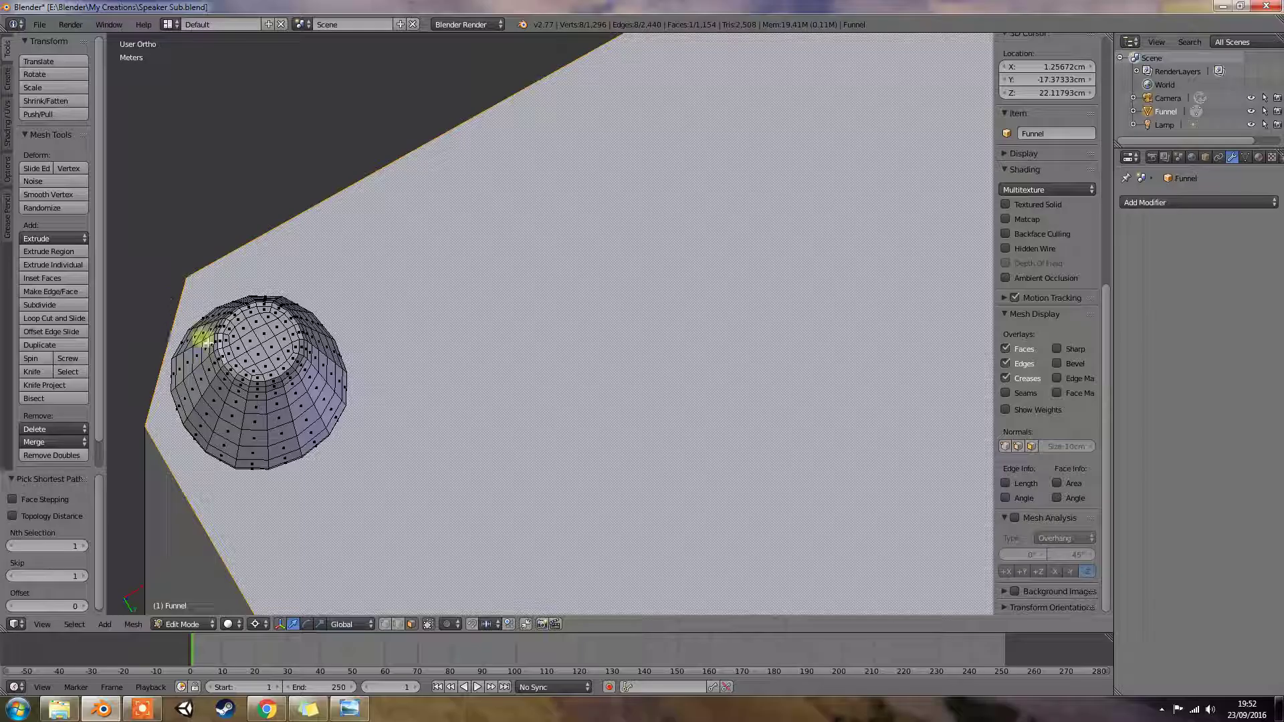
right_click(244, 329)
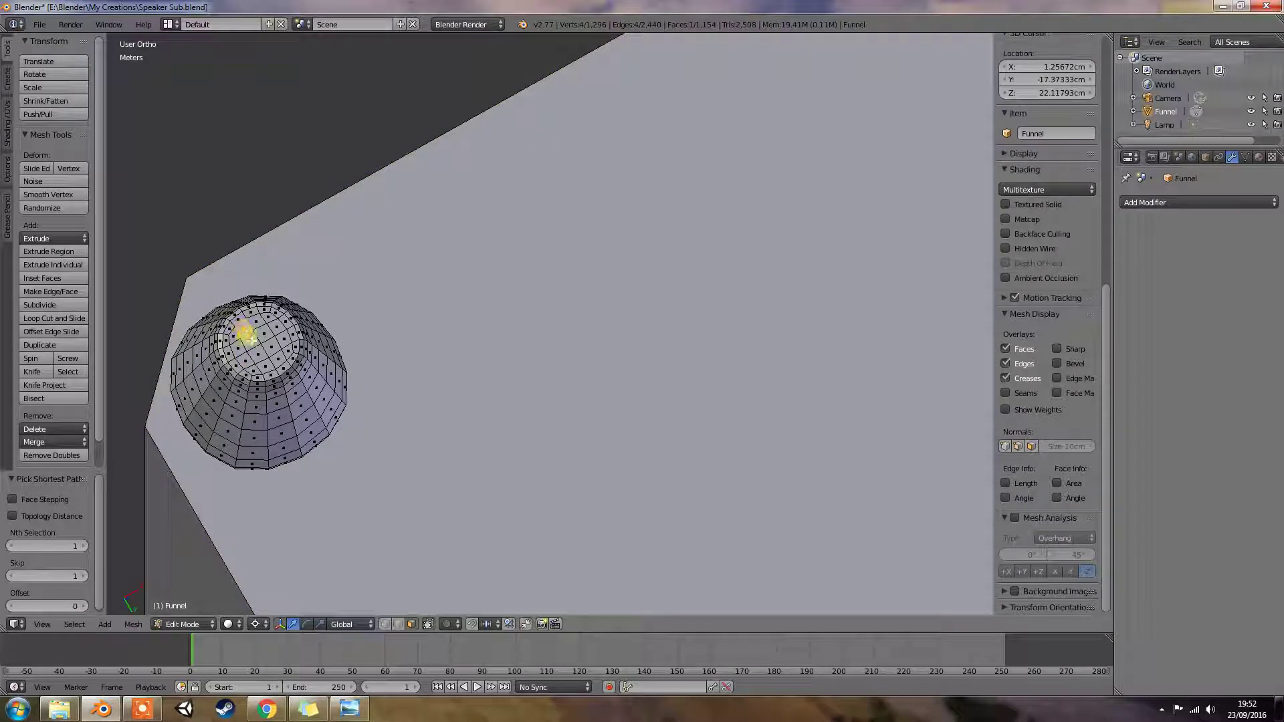
right_click(253, 365, "ctrl")
right_click(288, 357, "ctrl")
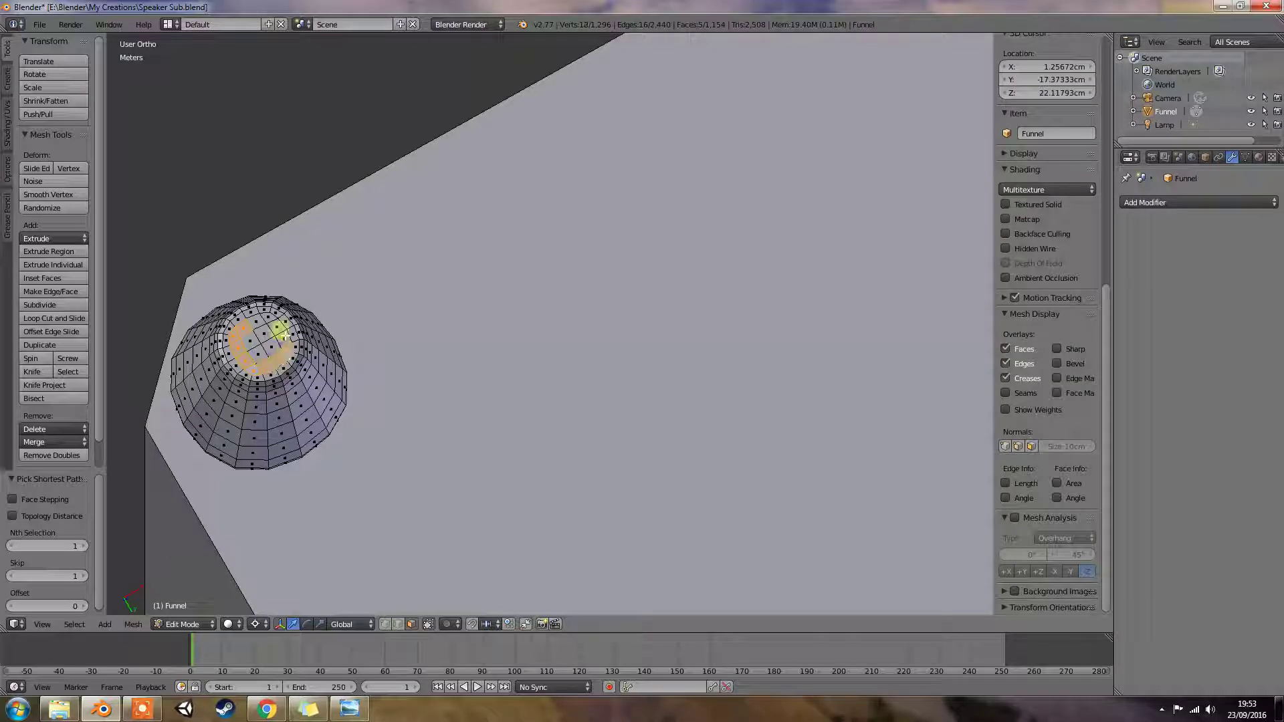
right_click(277, 320, "ctrl")
right_click(261, 360, "ctrl")
right_click(269, 338, "ctrl")
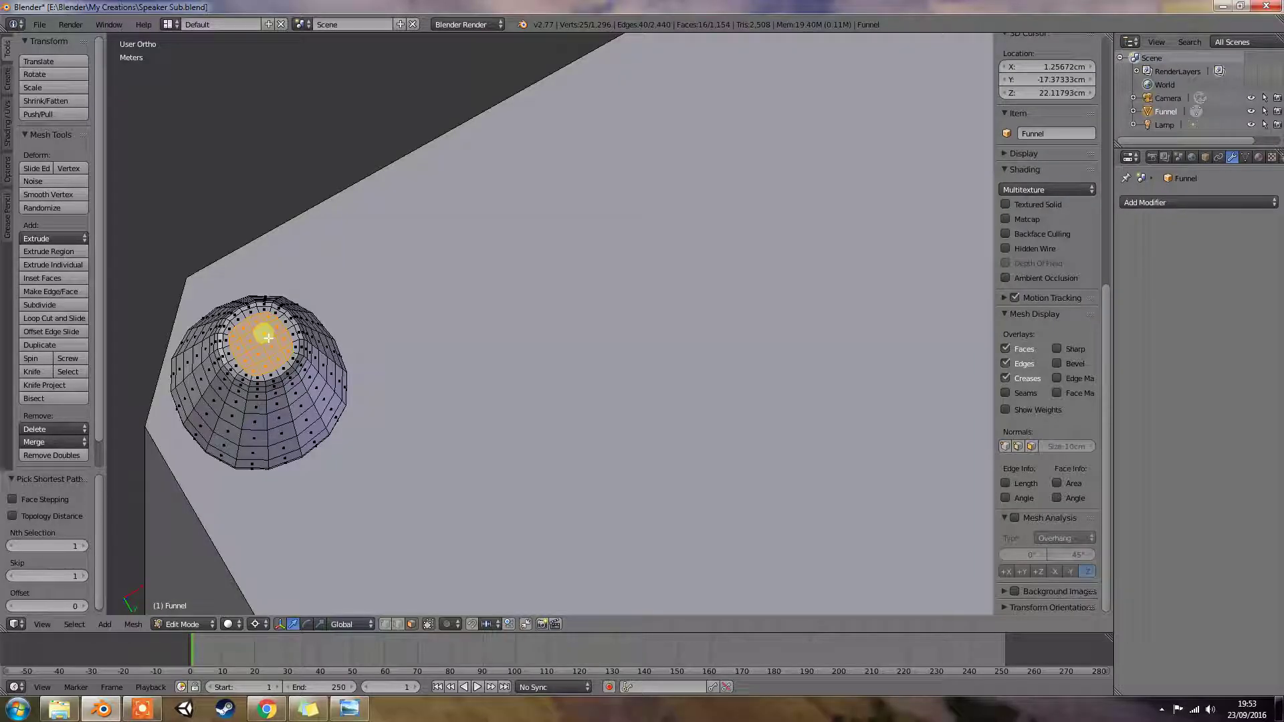
Select all linked geometry of the adjacent corner foot on the speaker's underside and delete its faces
middle_click_drag(549, 293, 444, 355, "shift")
right_click(499, 350)
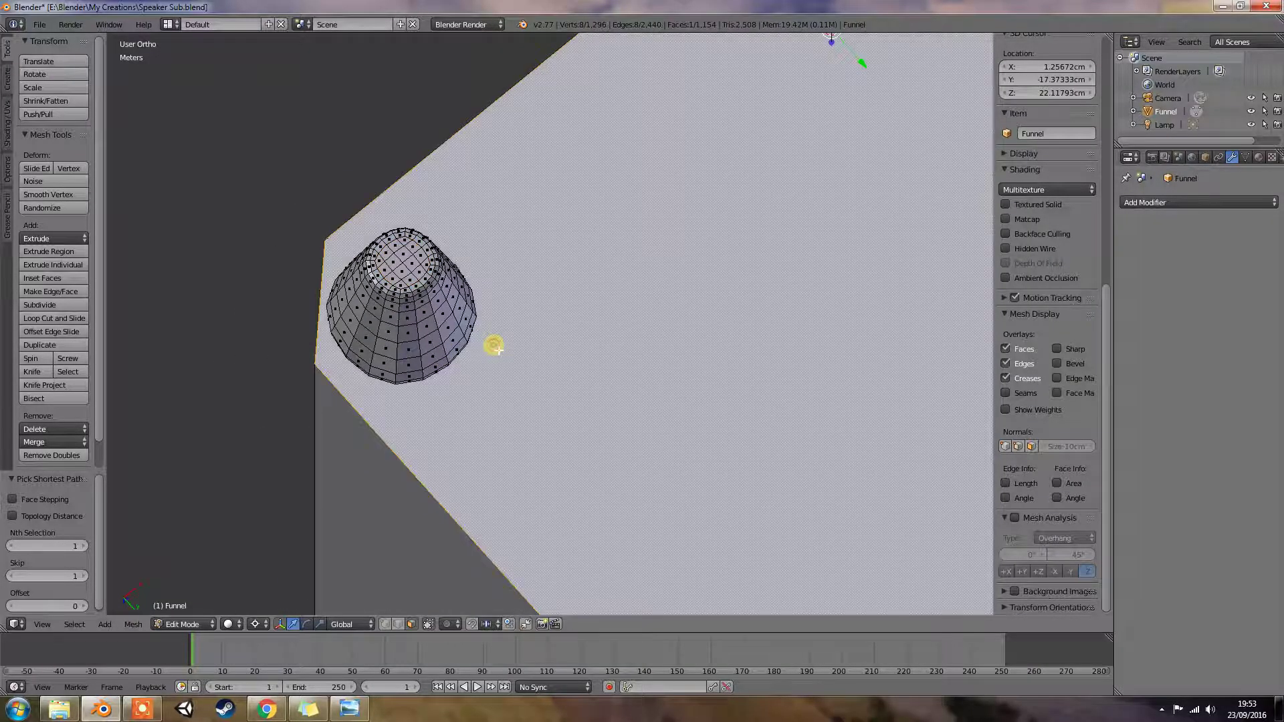
right_click(396, 321)
scroll(493, 337, "down", 3)
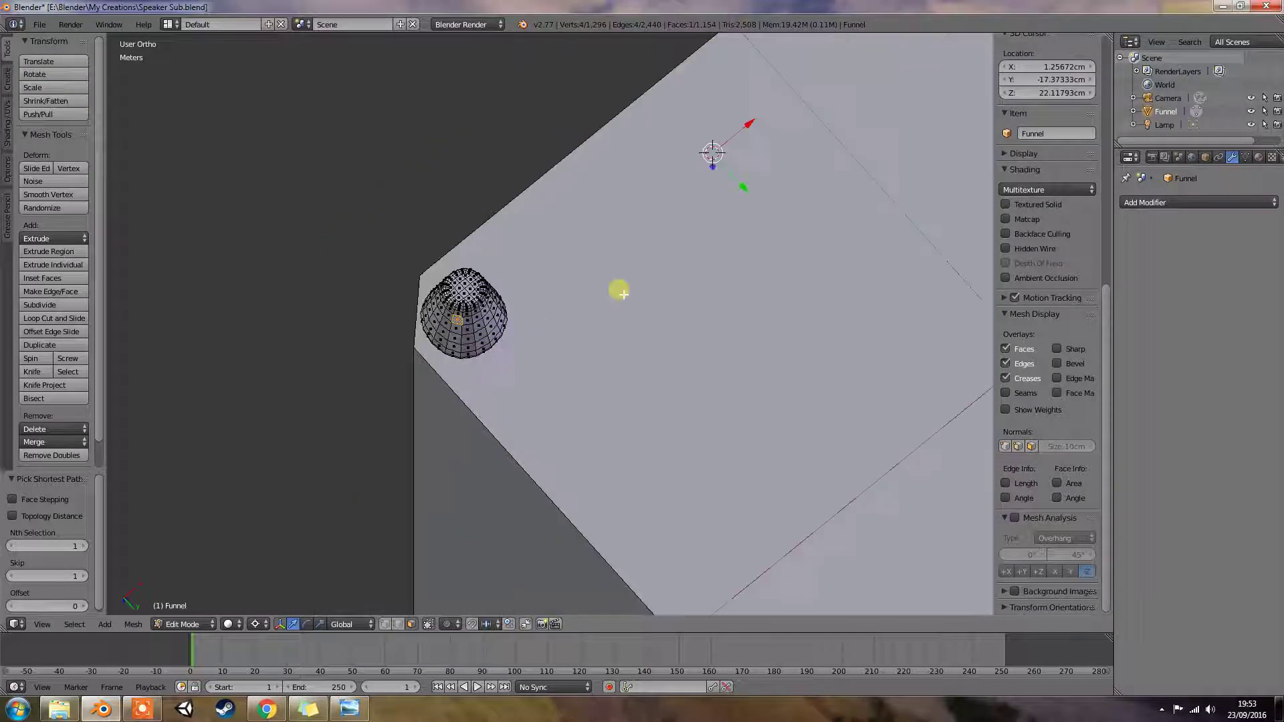
middle_click_drag(638, 292, 284, 374, "shift")
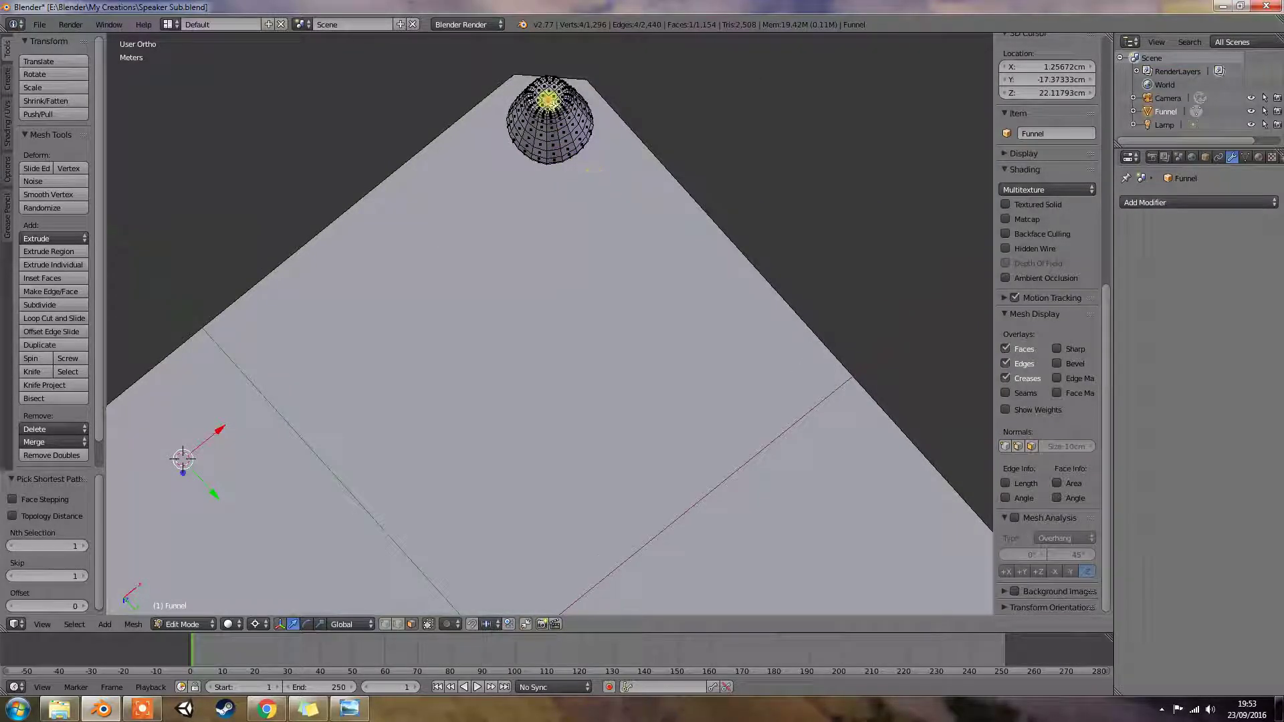
key("l")
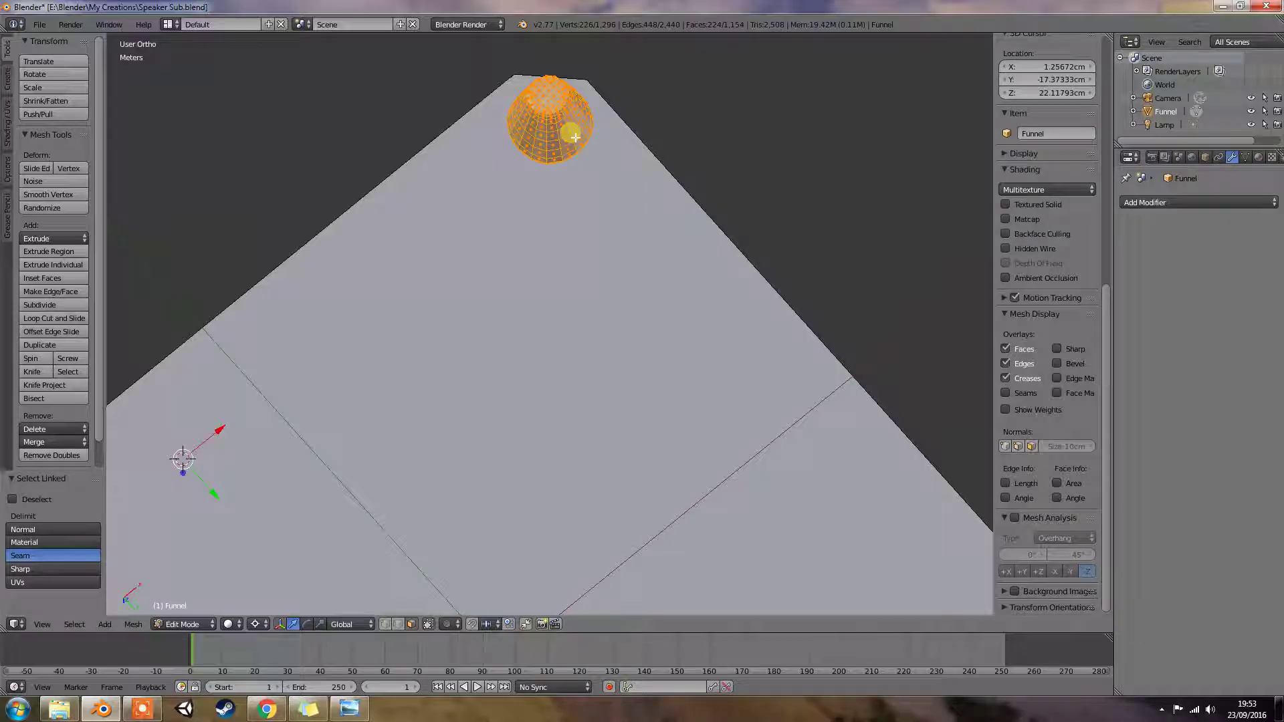
key("x")
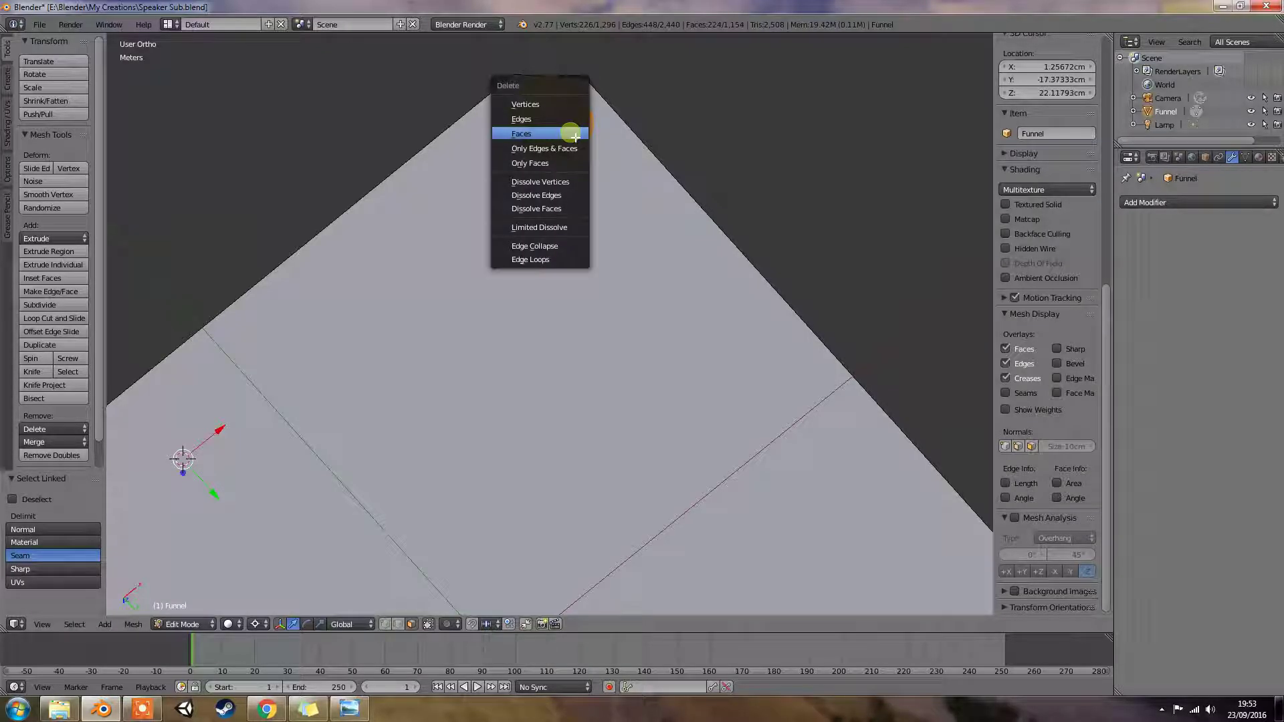
left_click(571, 127)
Delete the faces of a second linked foot, at the next corner of the underside
middle_click_drag(672, 336, 284, 551, "shift")
left_click(689, 330)
right_click(700, 327)
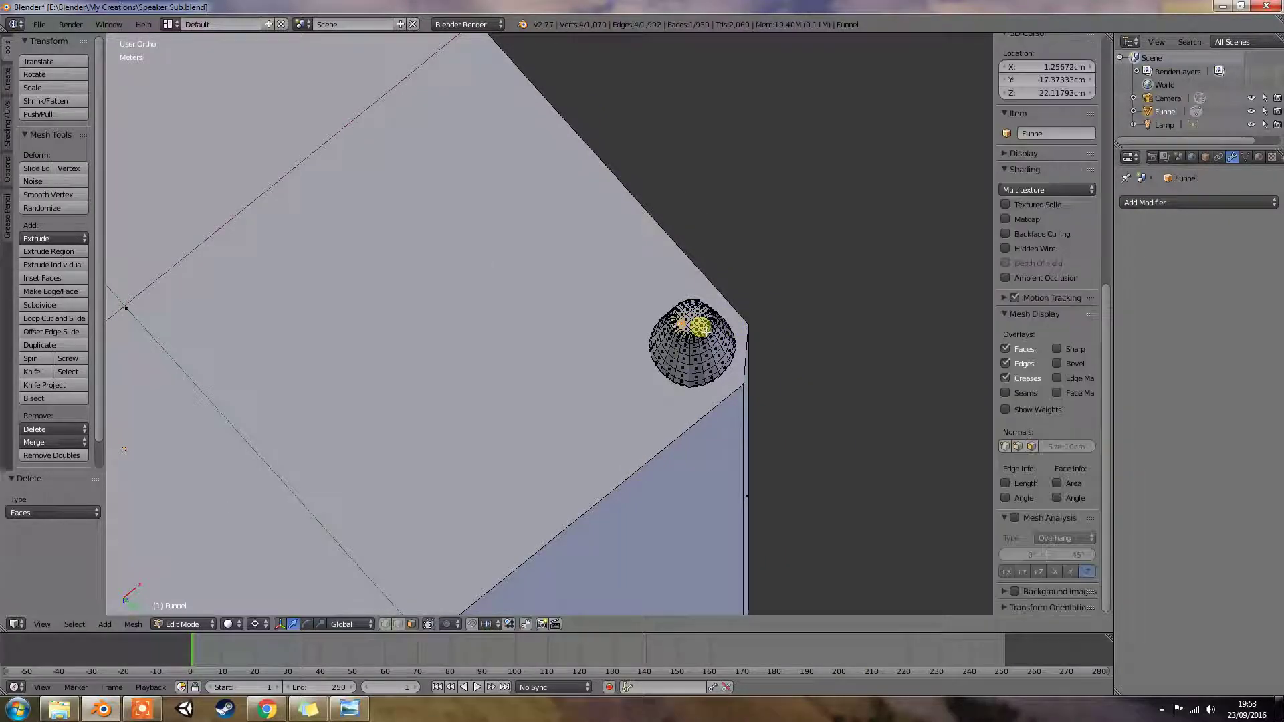
key("l")
key("x")
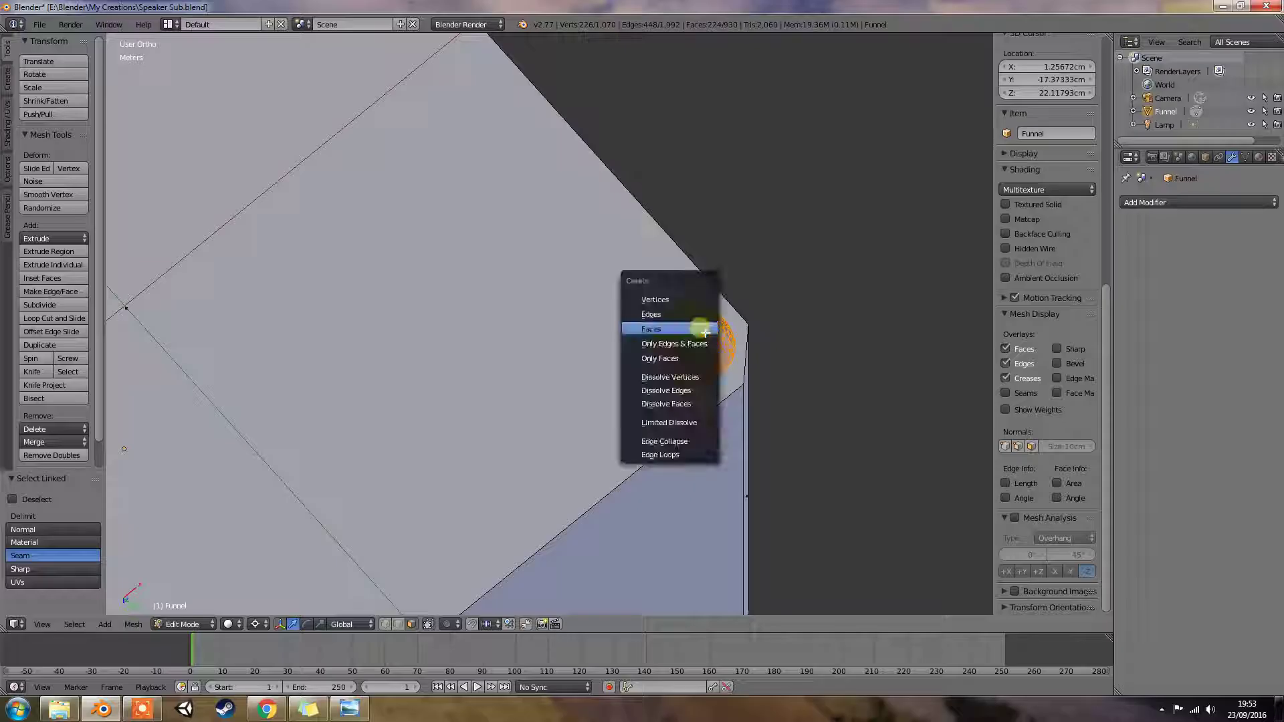
left_click(702, 333)
Delete the faces of a third linked foot, leaving a single foot on the underside
scroll(897, 186, "down", 8)
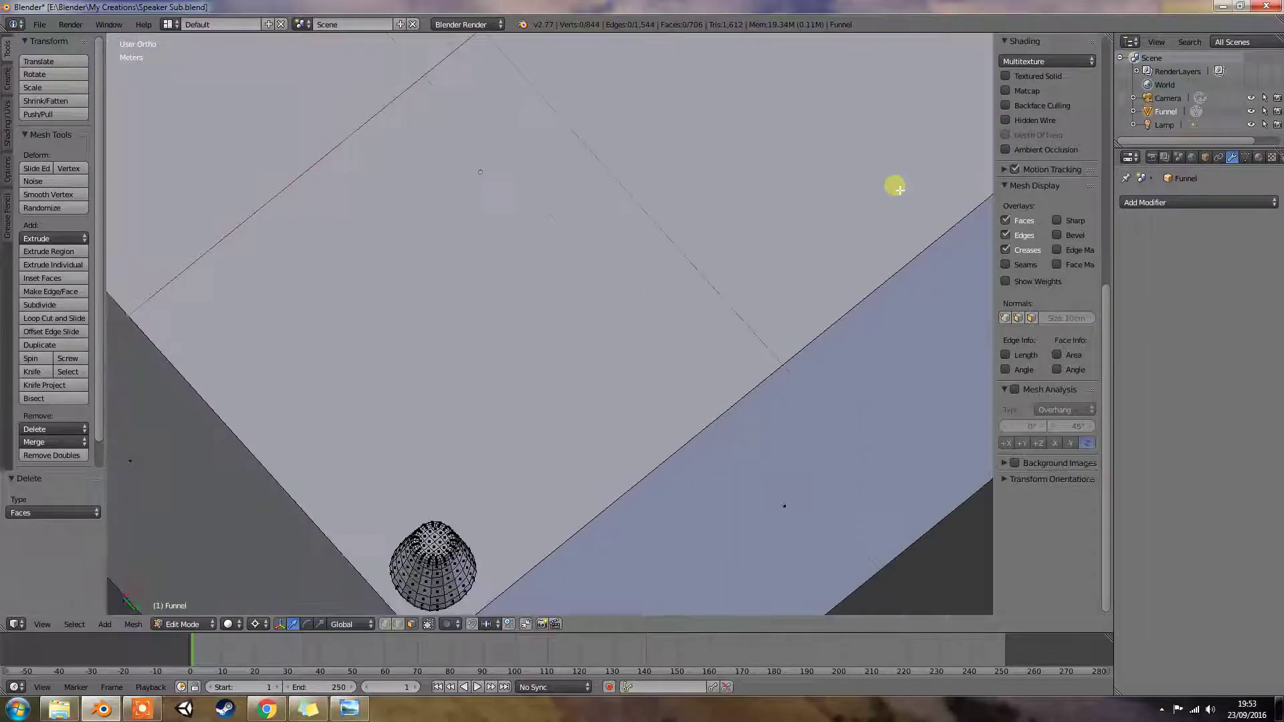
right_click(492, 460)
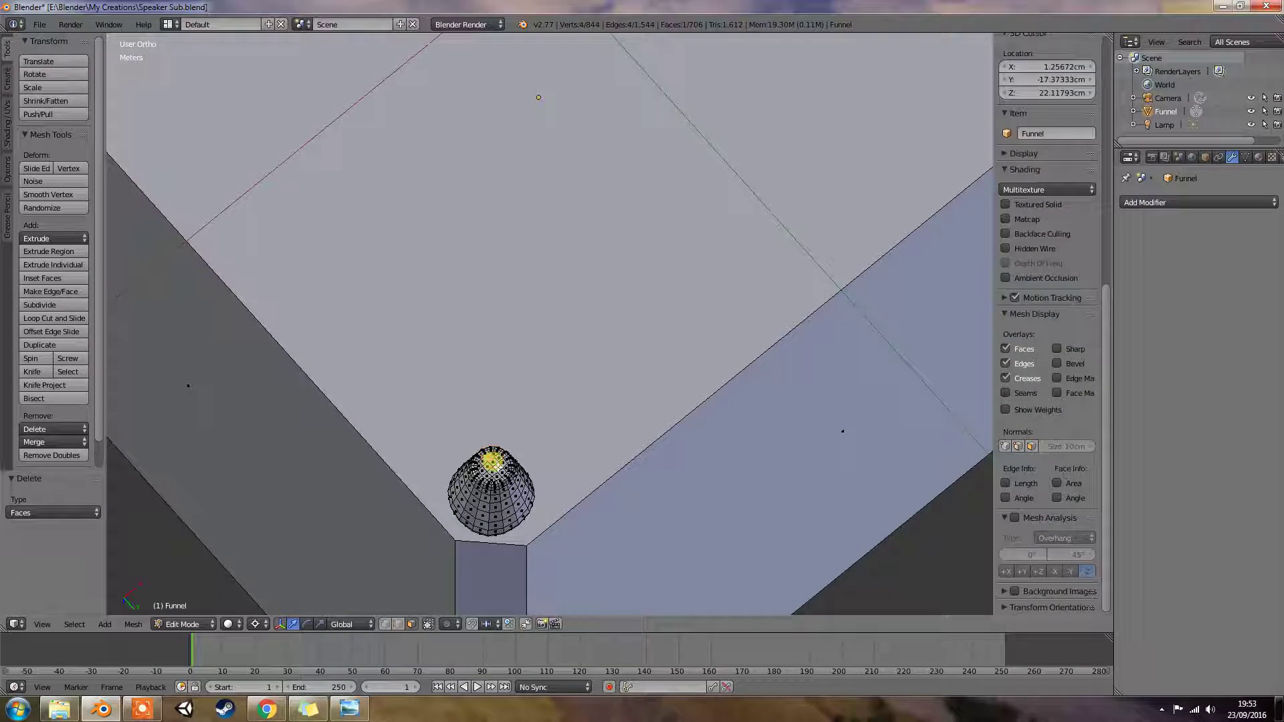
key("l")
key("x")
left_click(493, 463)
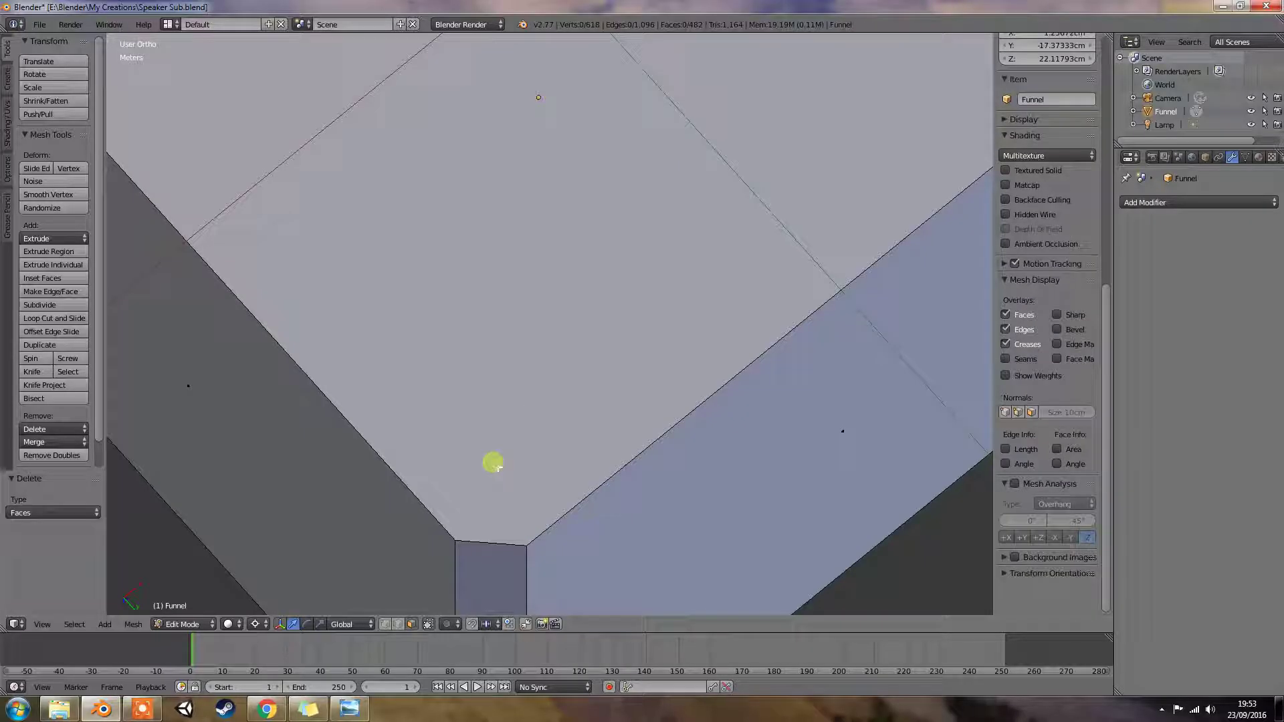
Add a Mirror modifier to the speaker mesh and mirror the remaining foot across both the X and Y axes
key("KP_1")
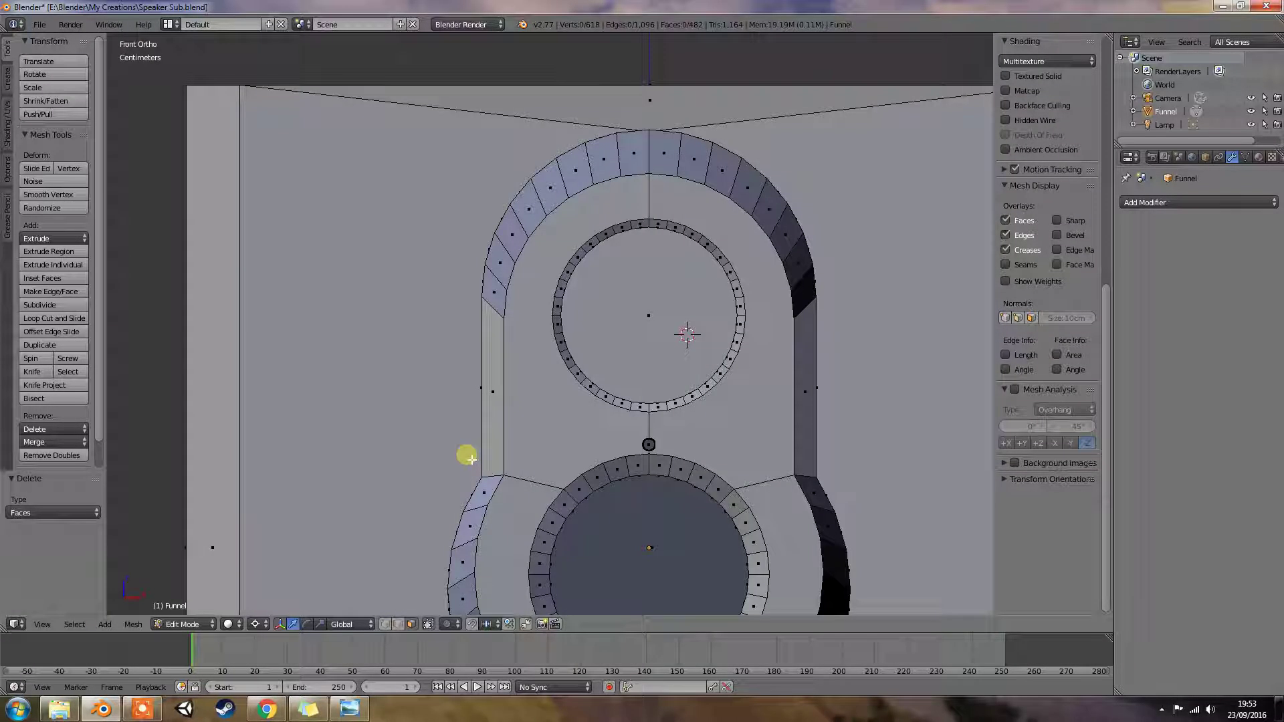
scroll(472, 459, "down", 5)
key("KP_2")
key("KP_2")
key("KP_2")
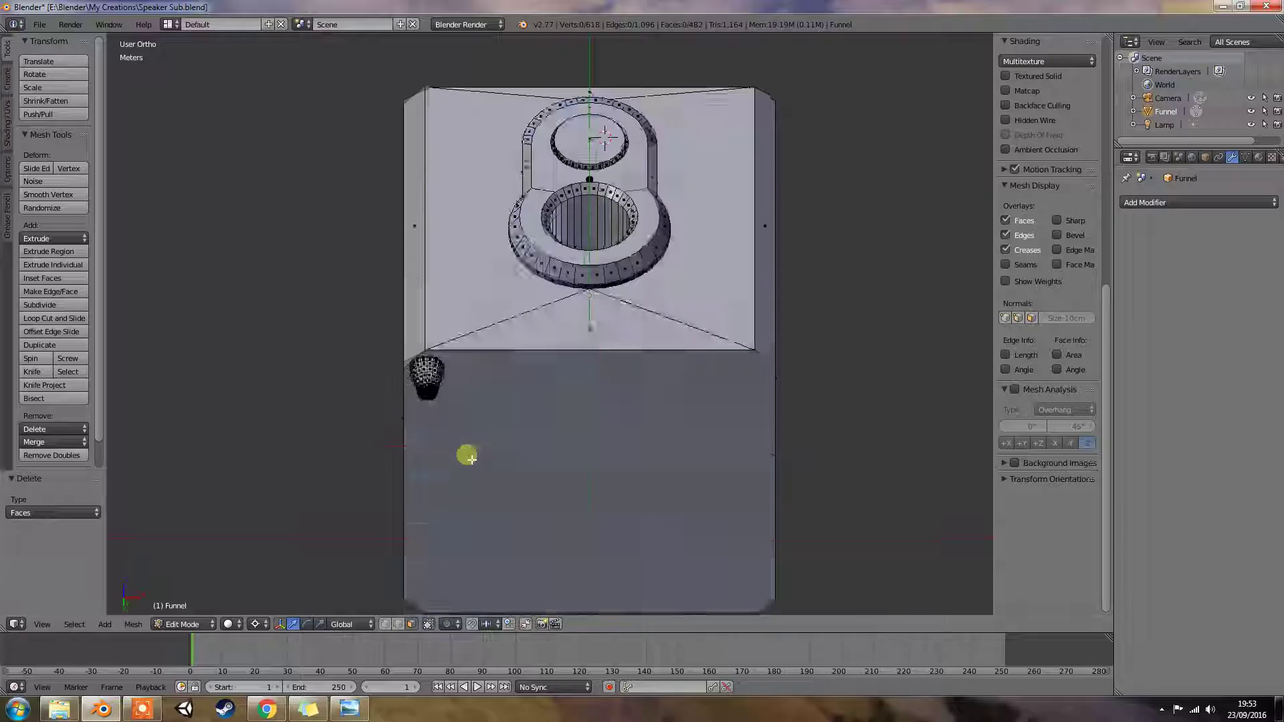
key("KP_2")
key("KP_2")
key("KP_2")
scroll(448, 323, "up", 5)
scroll(474, 332, "down", 2)
middle_click_drag(417, 280, 509, 464, "shift")
scroll(480, 290, "up", 4)
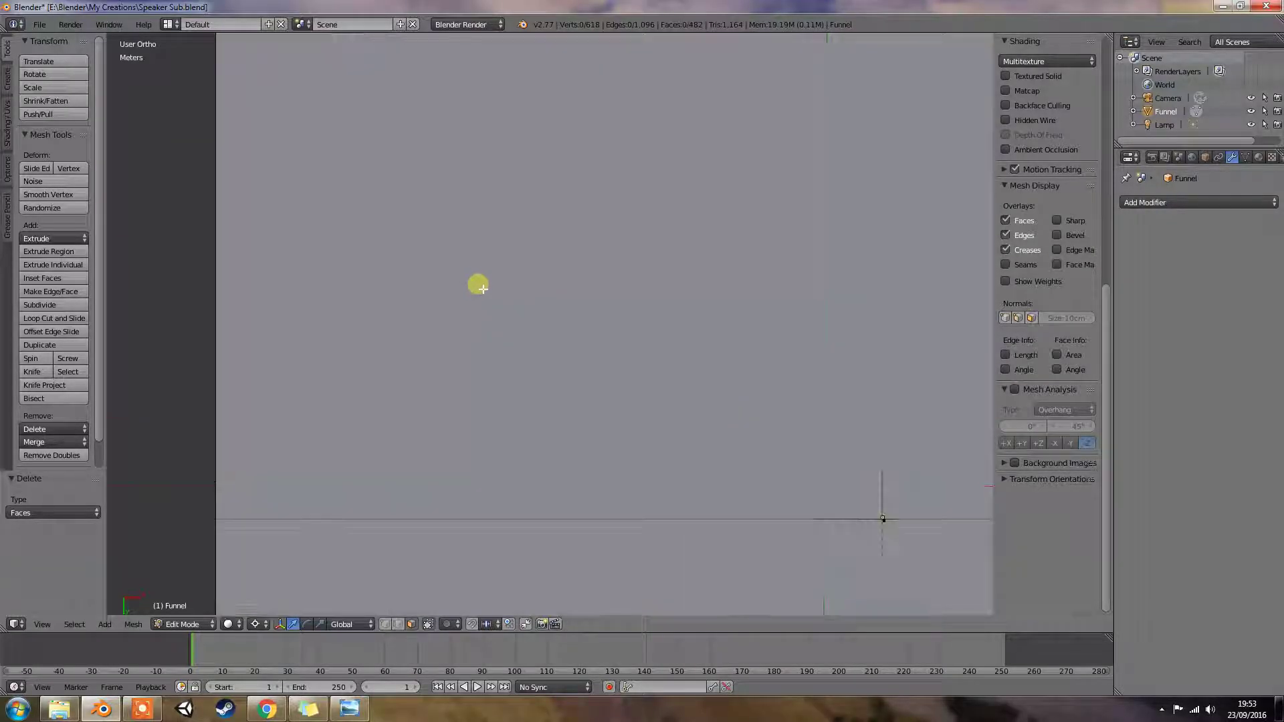
scroll(468, 250, "down", 4)
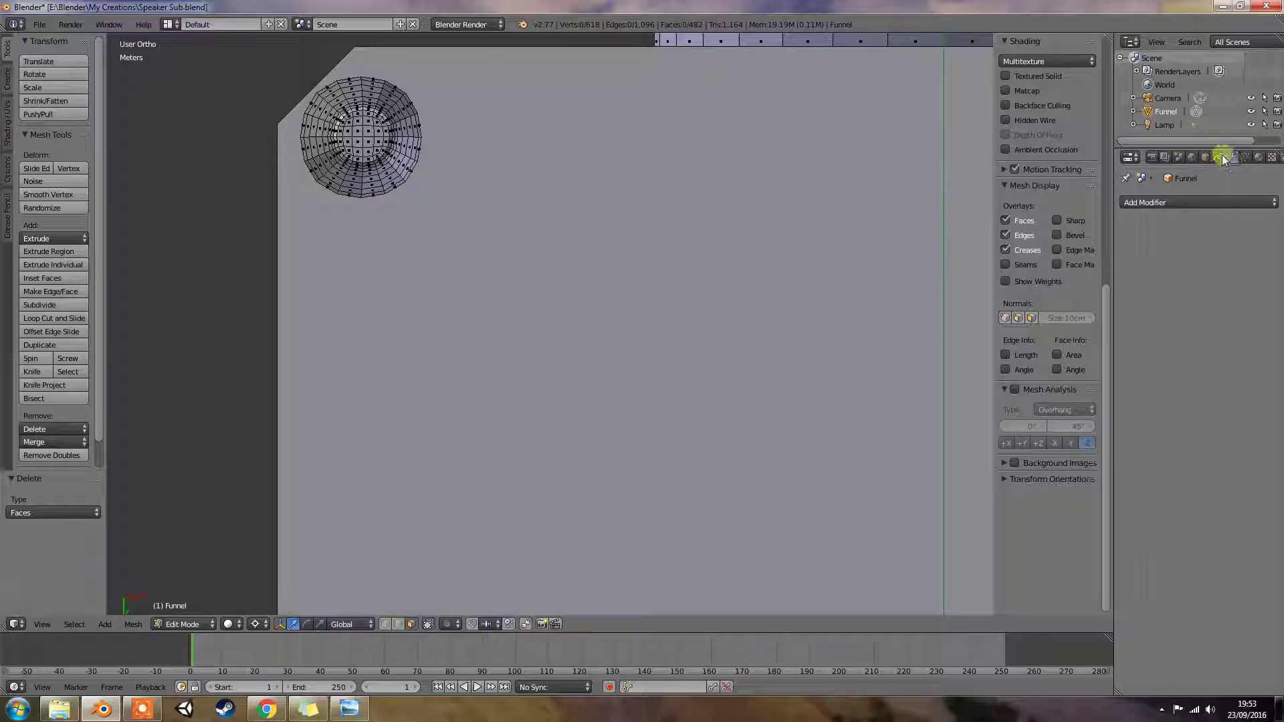
left_click(1223, 202)
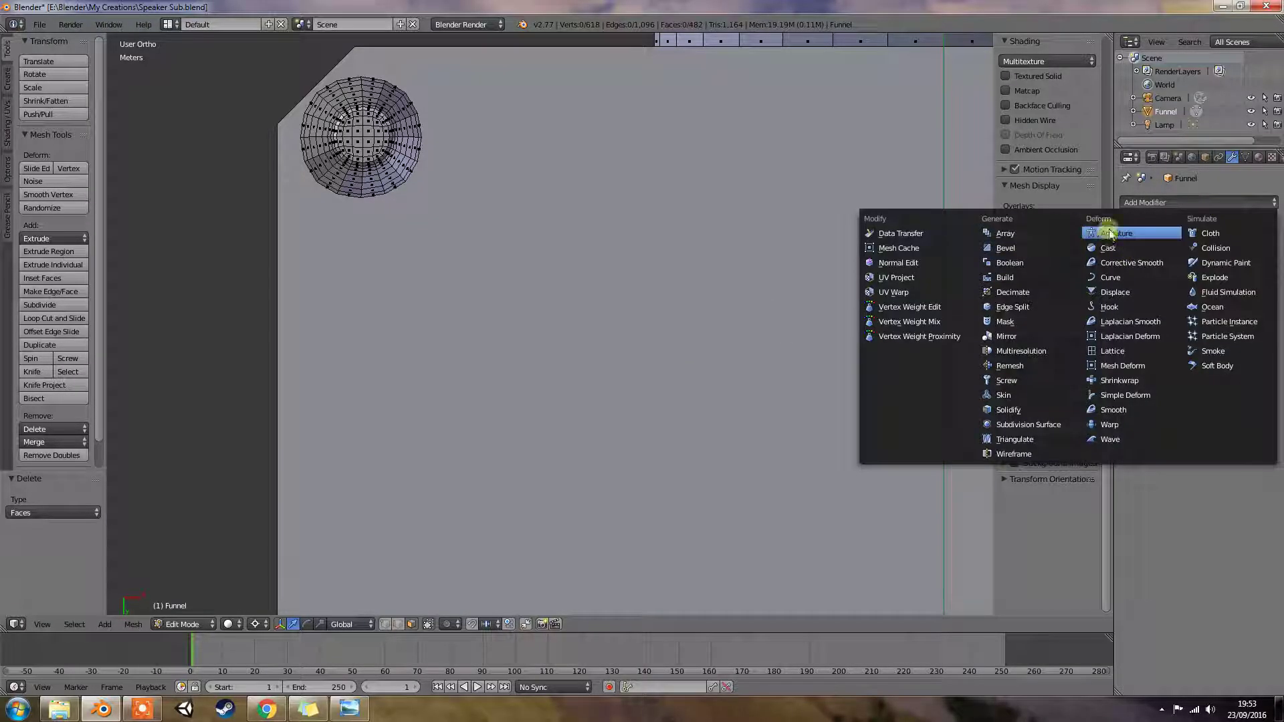
left_click(1003, 336)
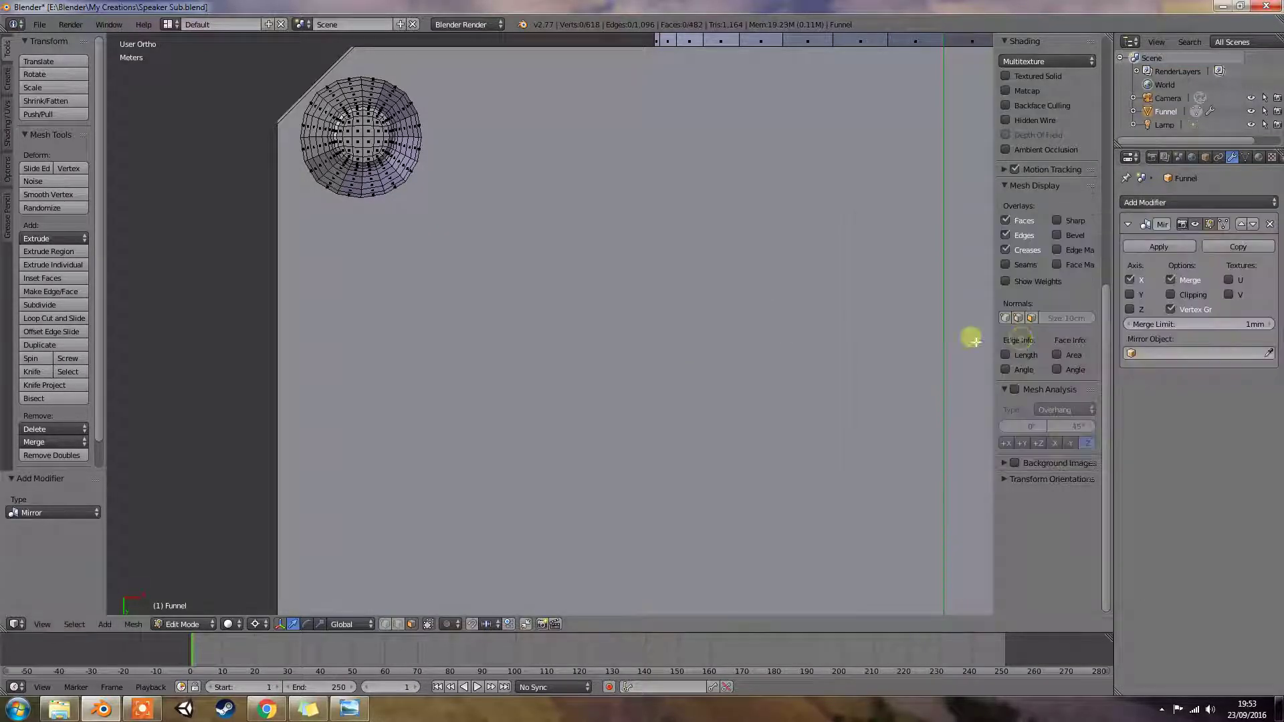
scroll(949, 327, "down", 7)
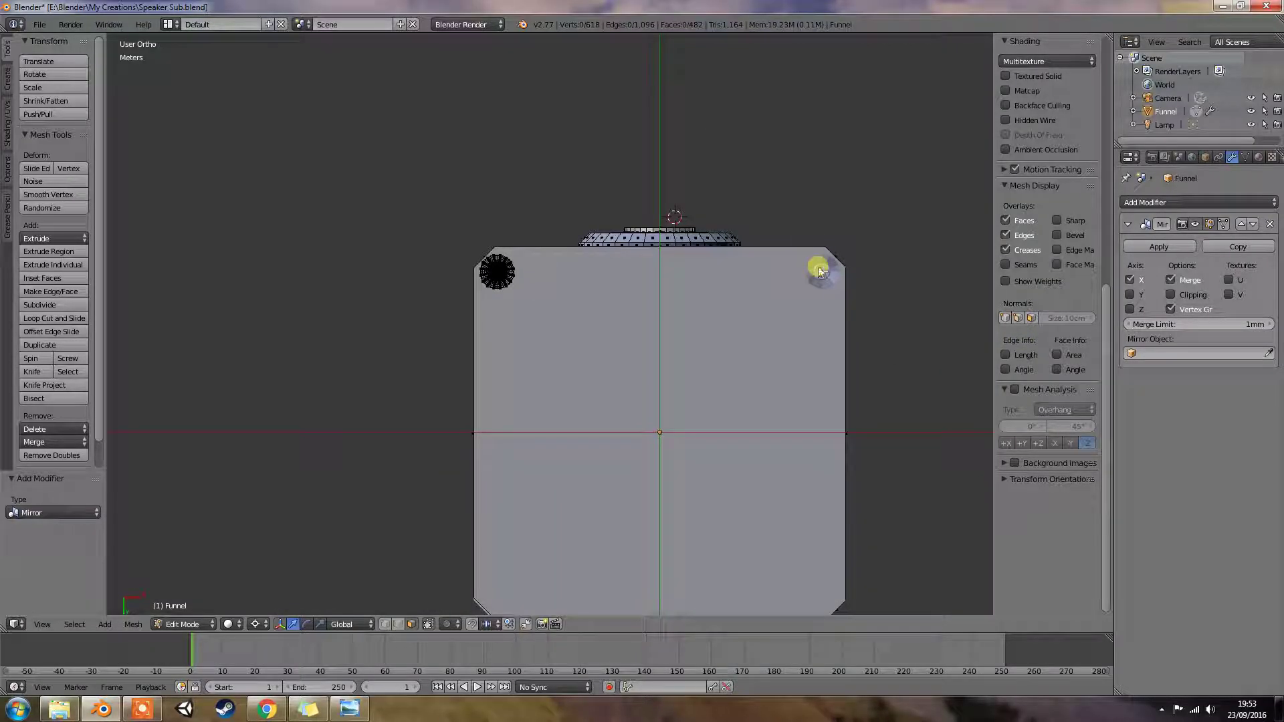
left_click(1129, 294)
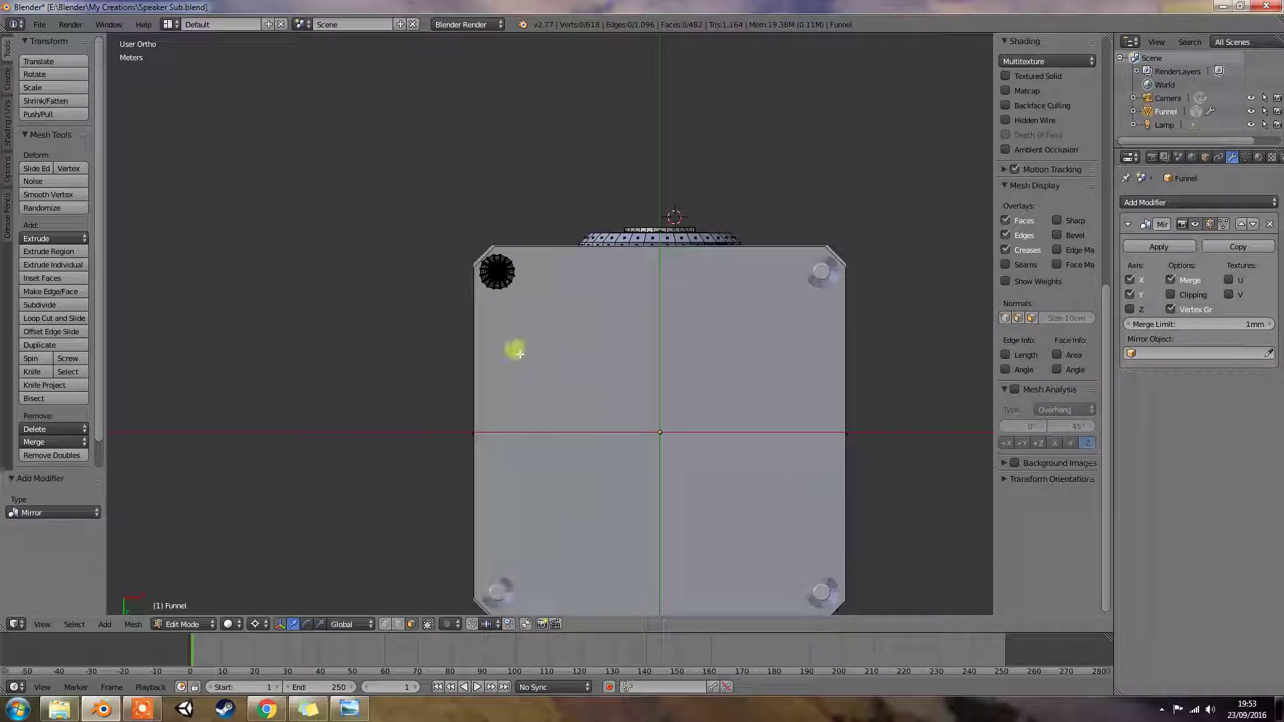
scroll(477, 274, "up", 4)
scroll(549, 343, "up", 4)
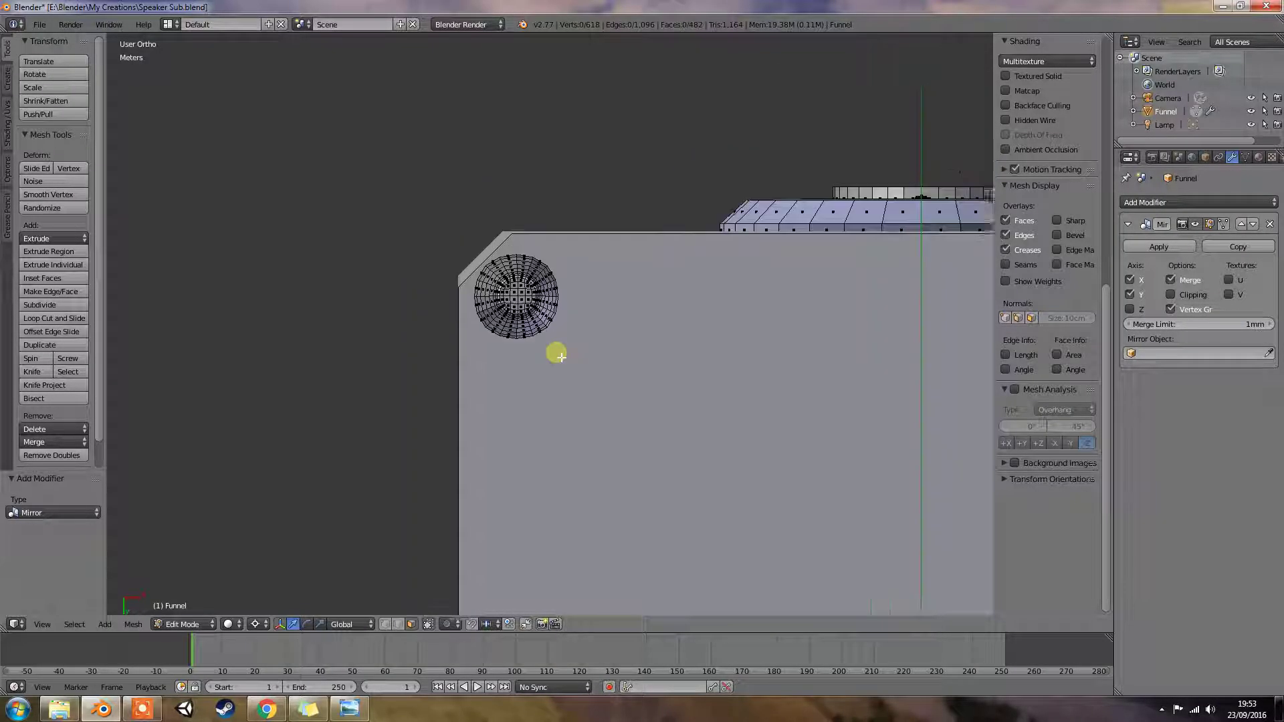
Select all the faces of the remaining foot's flat round end and dissolve them into a single face
scroll(562, 315, "up", 2)
right_click(529, 299)
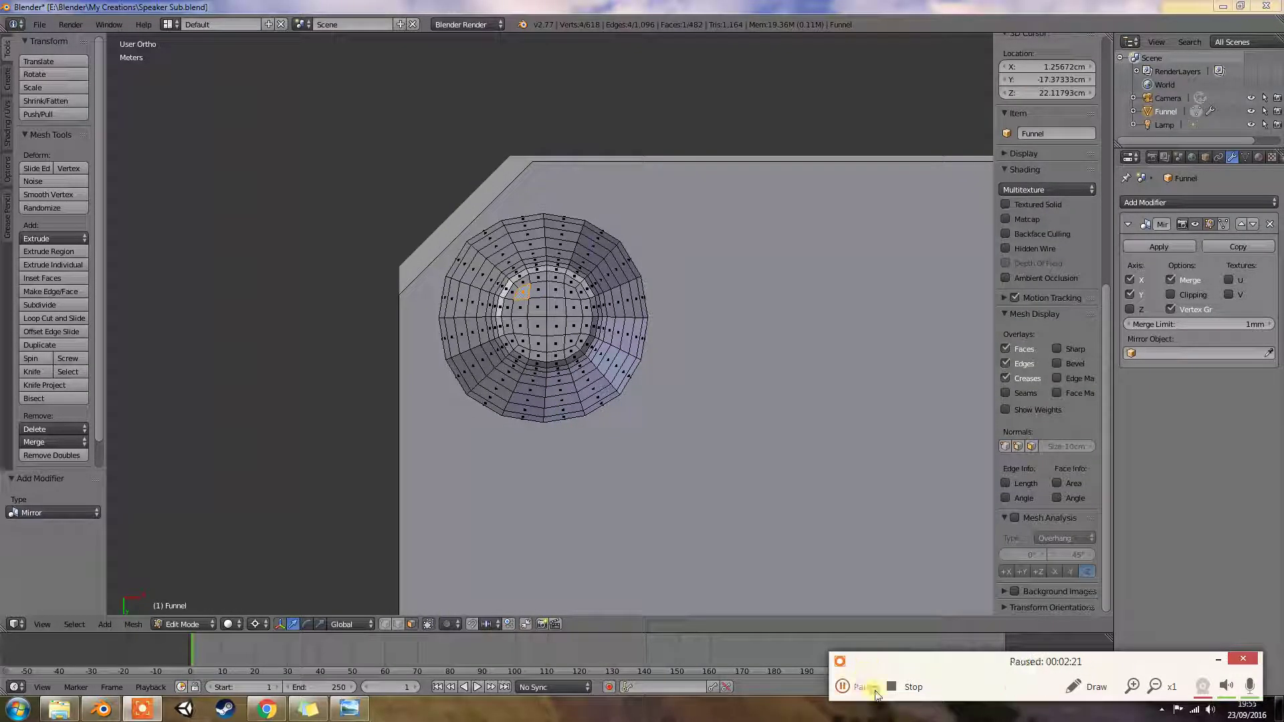
left_click(1219, 661)
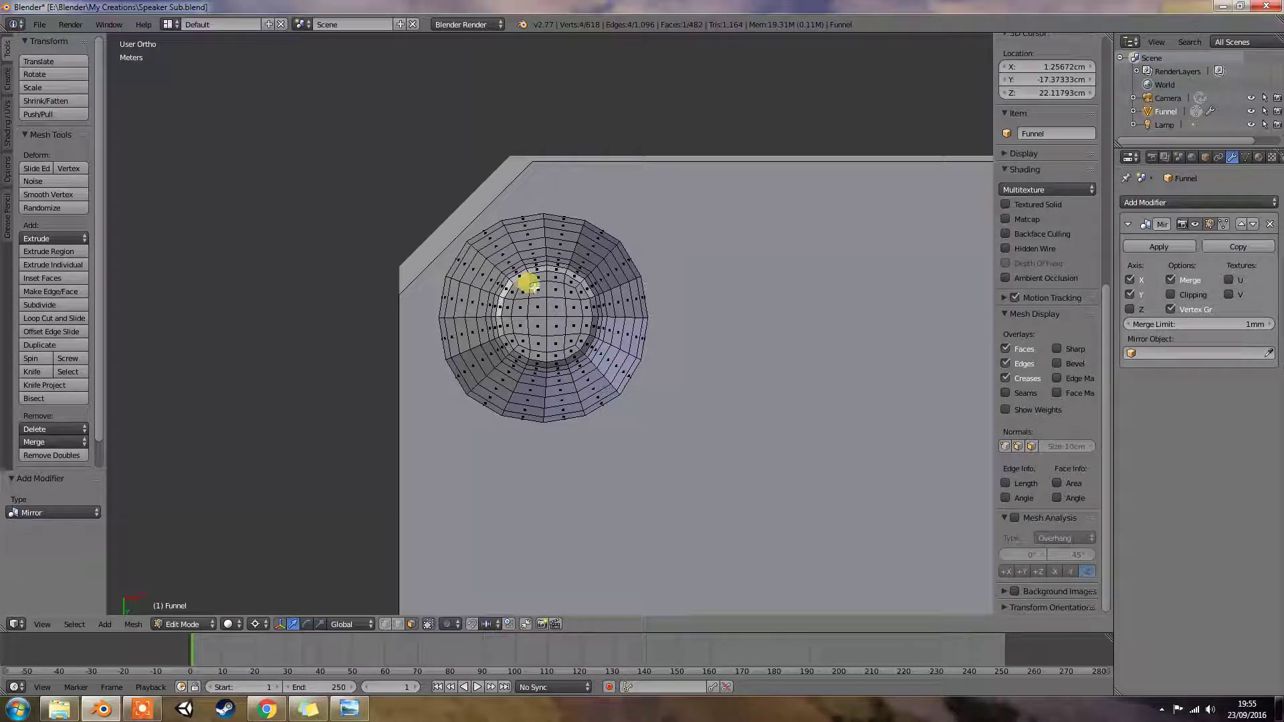
right_click(526, 283, "alt")
key("ctrl+z")
left_click(528, 304, "ctrl")
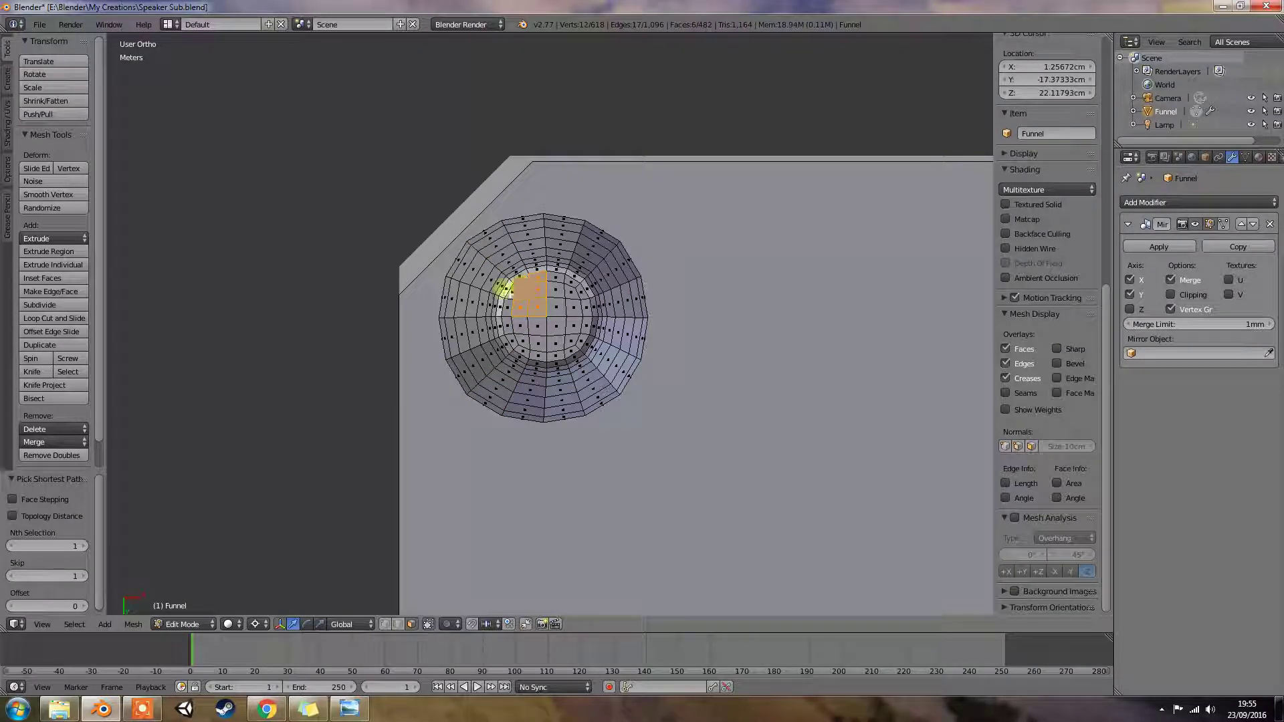
right_click(539, 355, "ctrl")
right_click(592, 332, "ctrl")
left_click(560, 280, "ctrl")
left_click(561, 306, "ctrl")
left_click(569, 345, "ctrl")
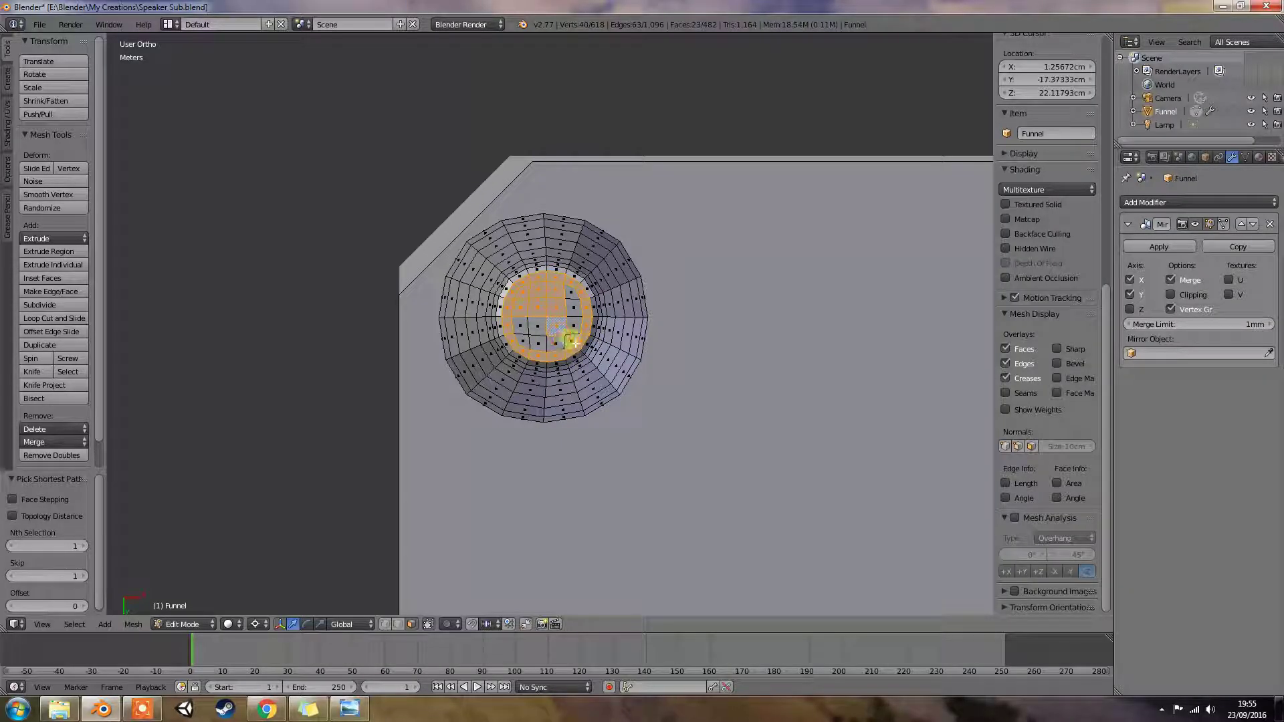
right_click(574, 343, "ctrl")
right_click(573, 295, "ctrl")
right_click(538, 344, "ctrl")
left_click(571, 303, "ctrl")
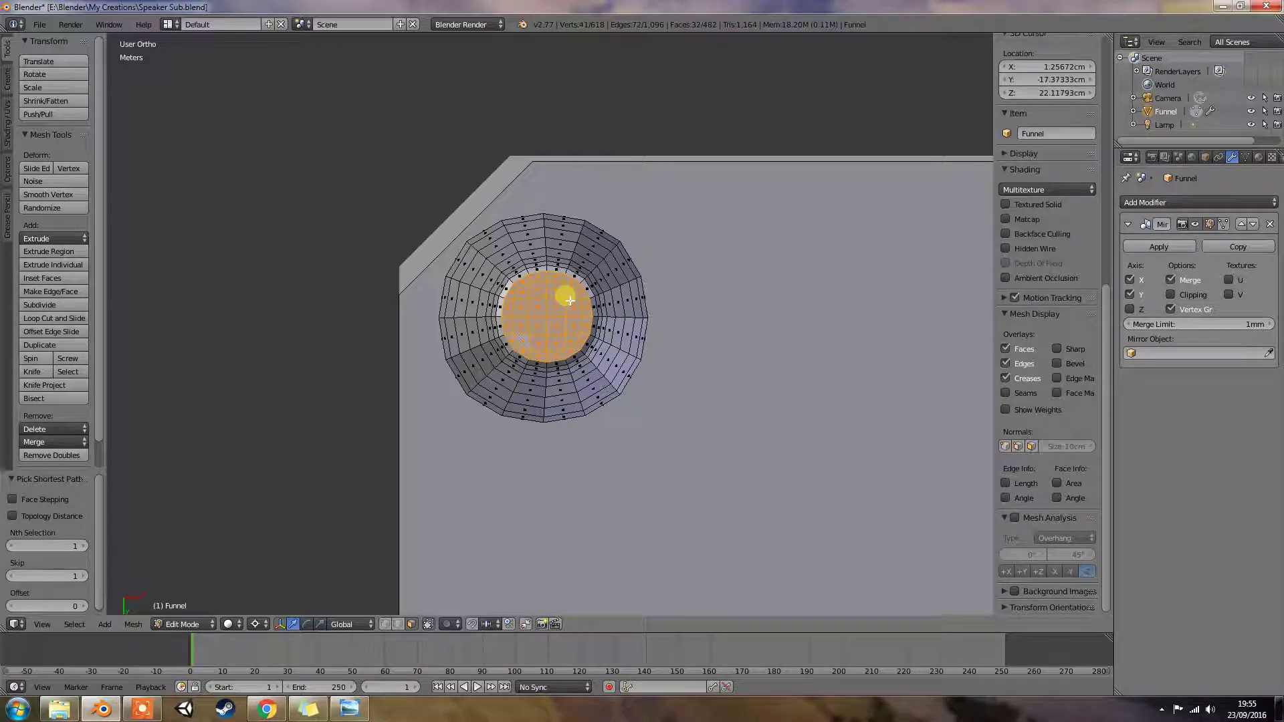
scroll(549, 315, "down", 1)
scroll(559, 321, "up", 2)
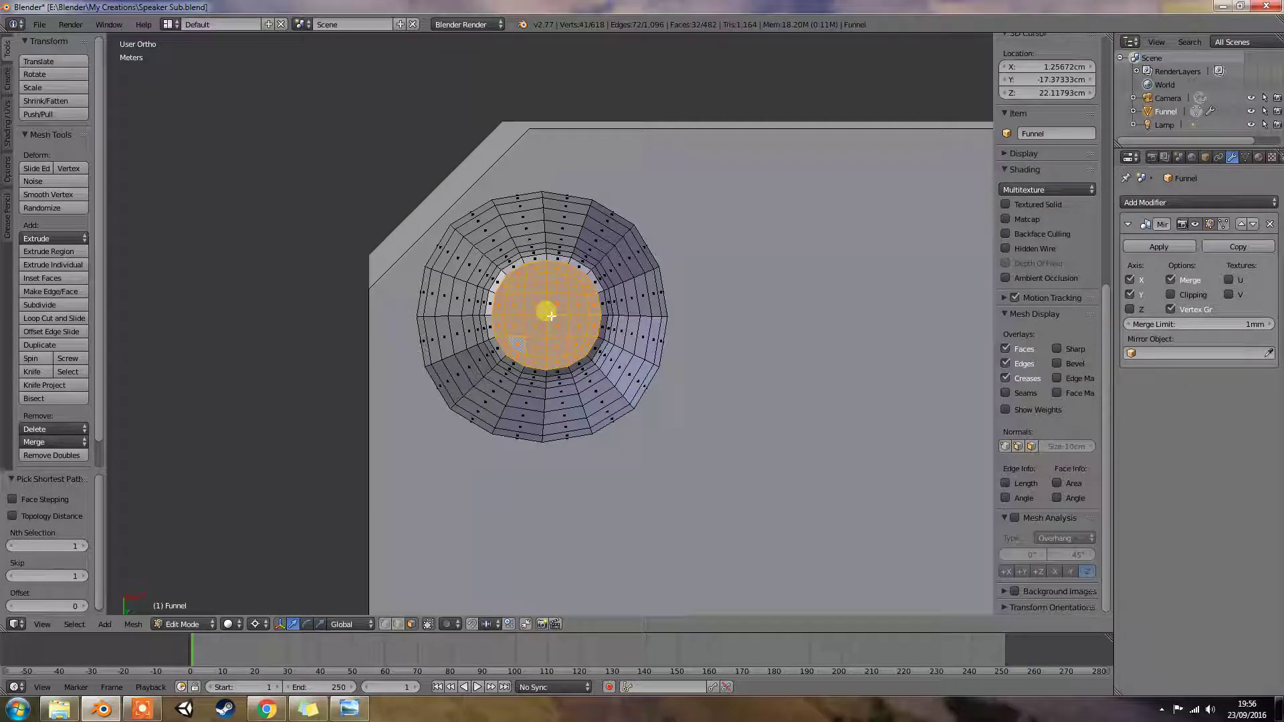
key("x")
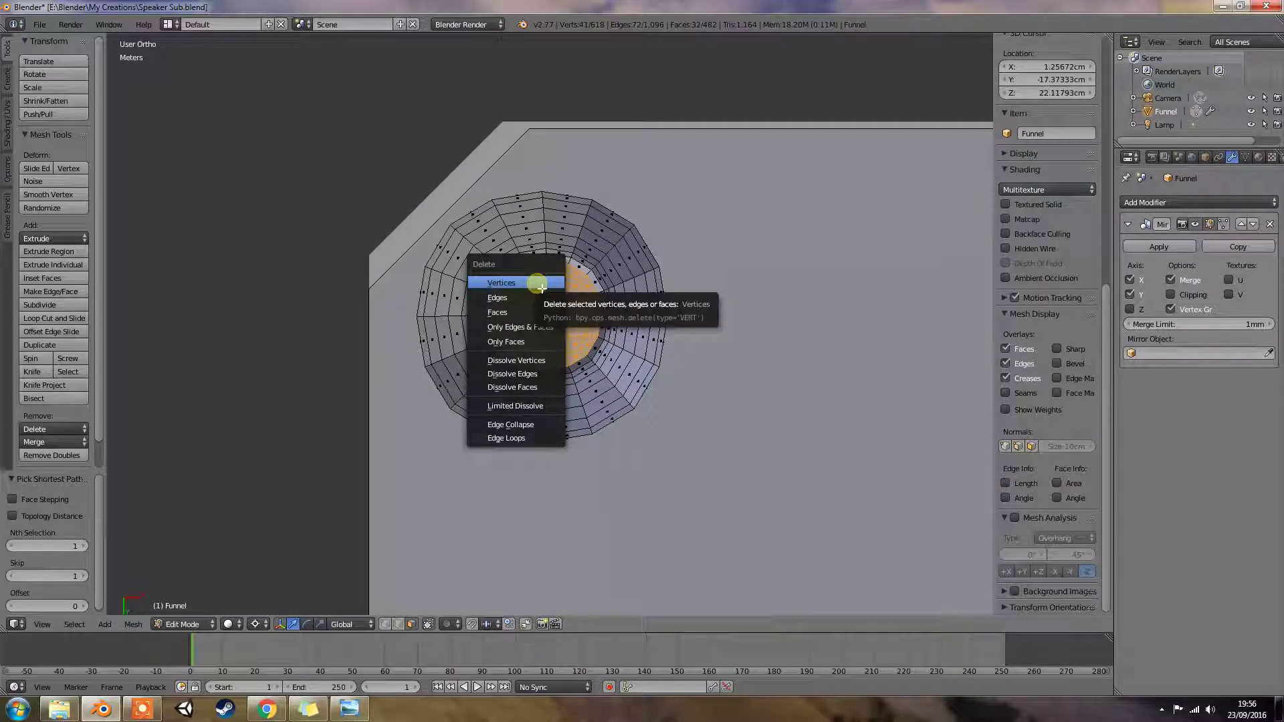
key("Escape")
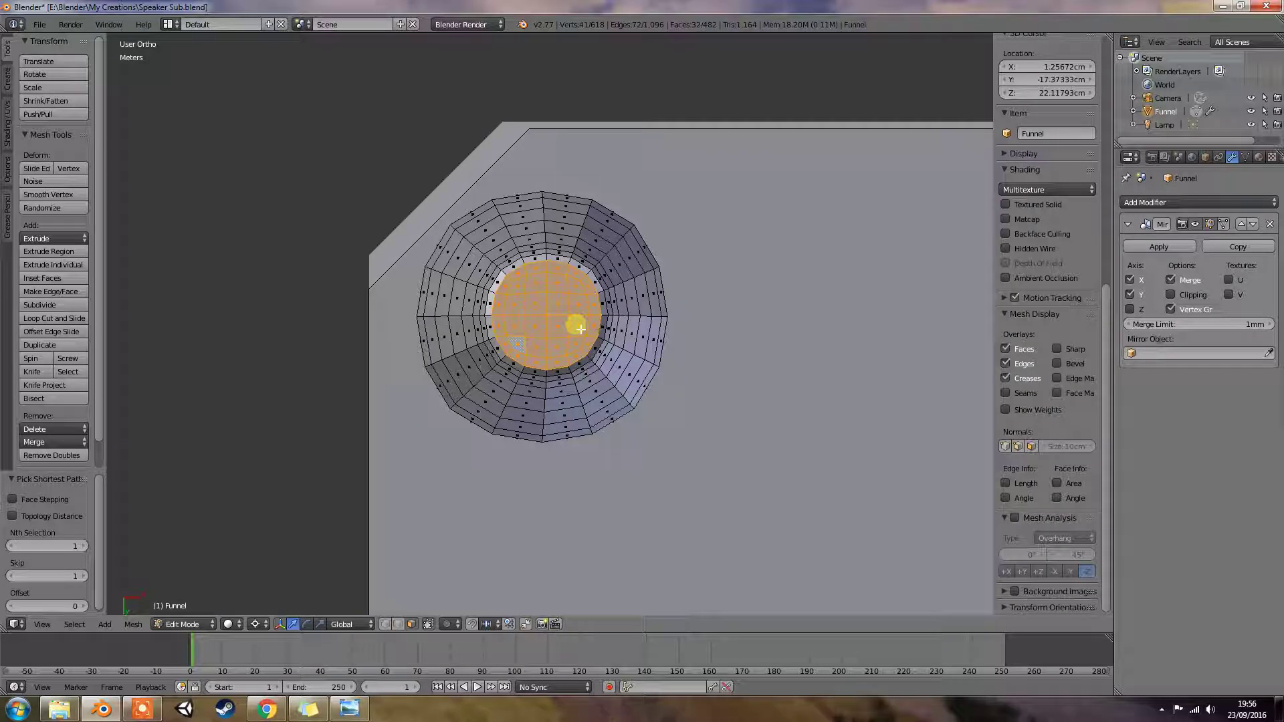
key("ctrl+x")
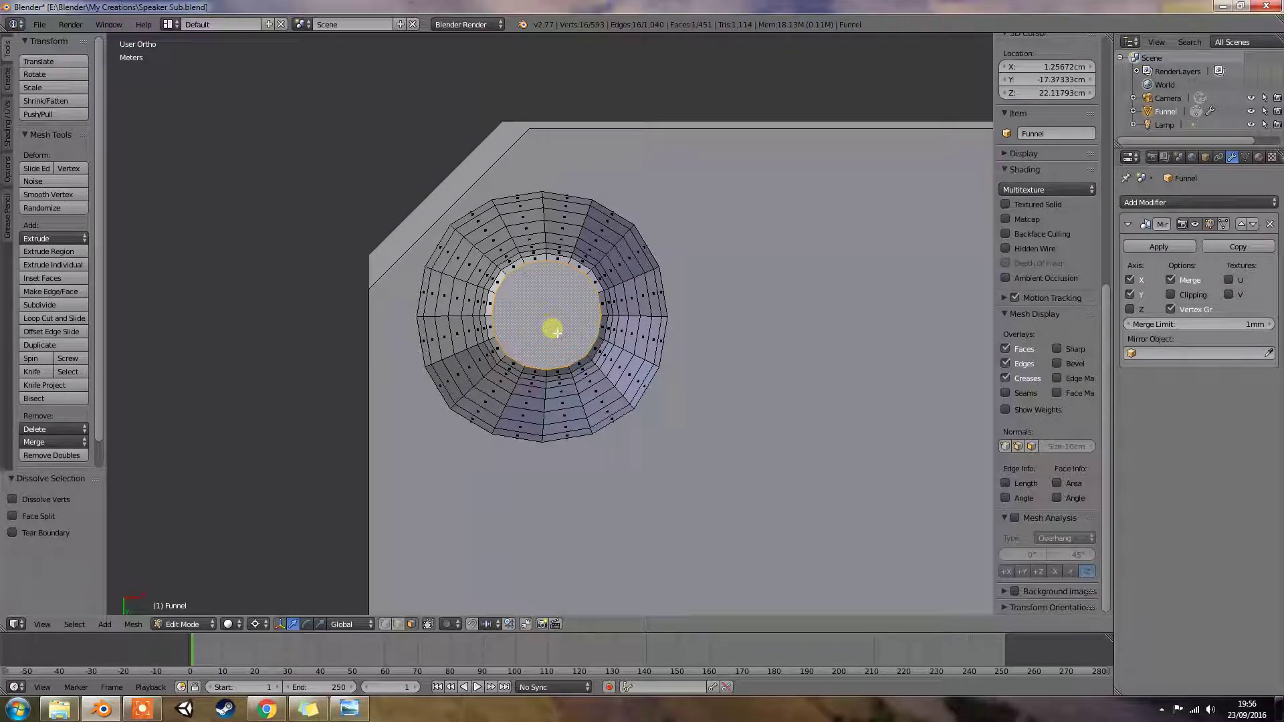
Select one full-height strip of faces on the foot's tapered side and dissolve it into a single face
middle_click_drag(556, 333, 597, 336)
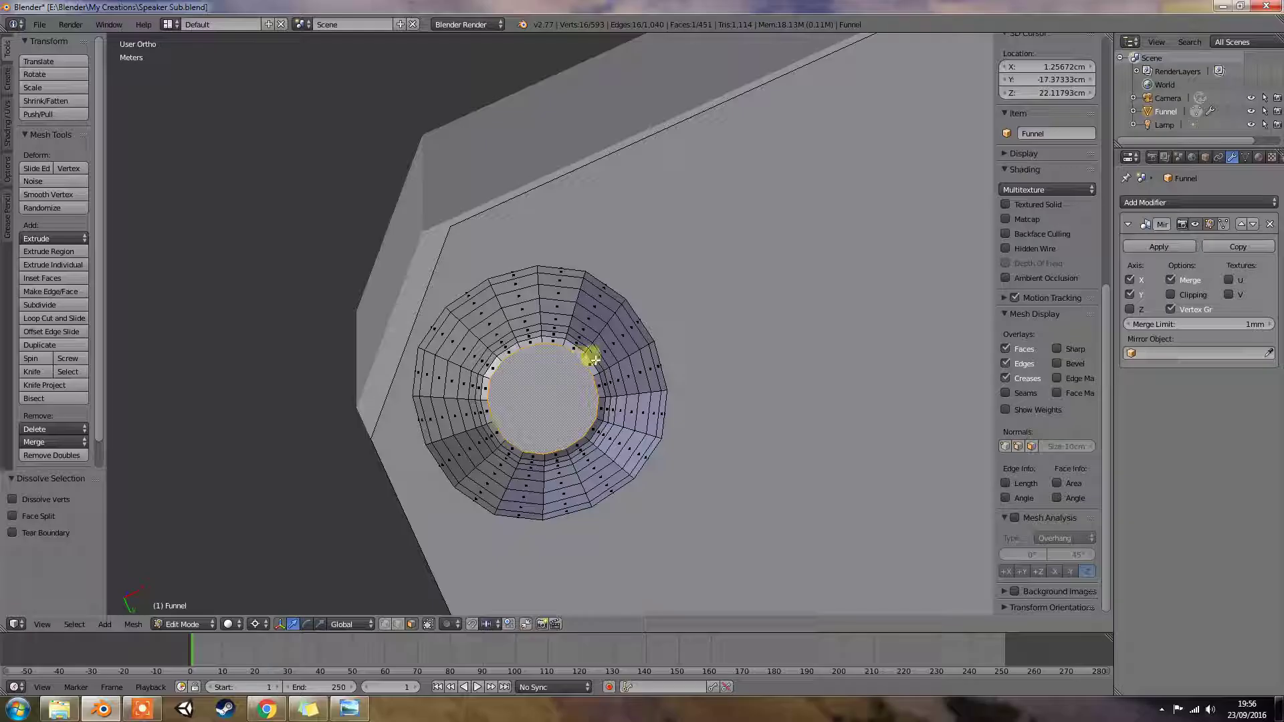
right_click(594, 360, "alt")
right_click(585, 341)
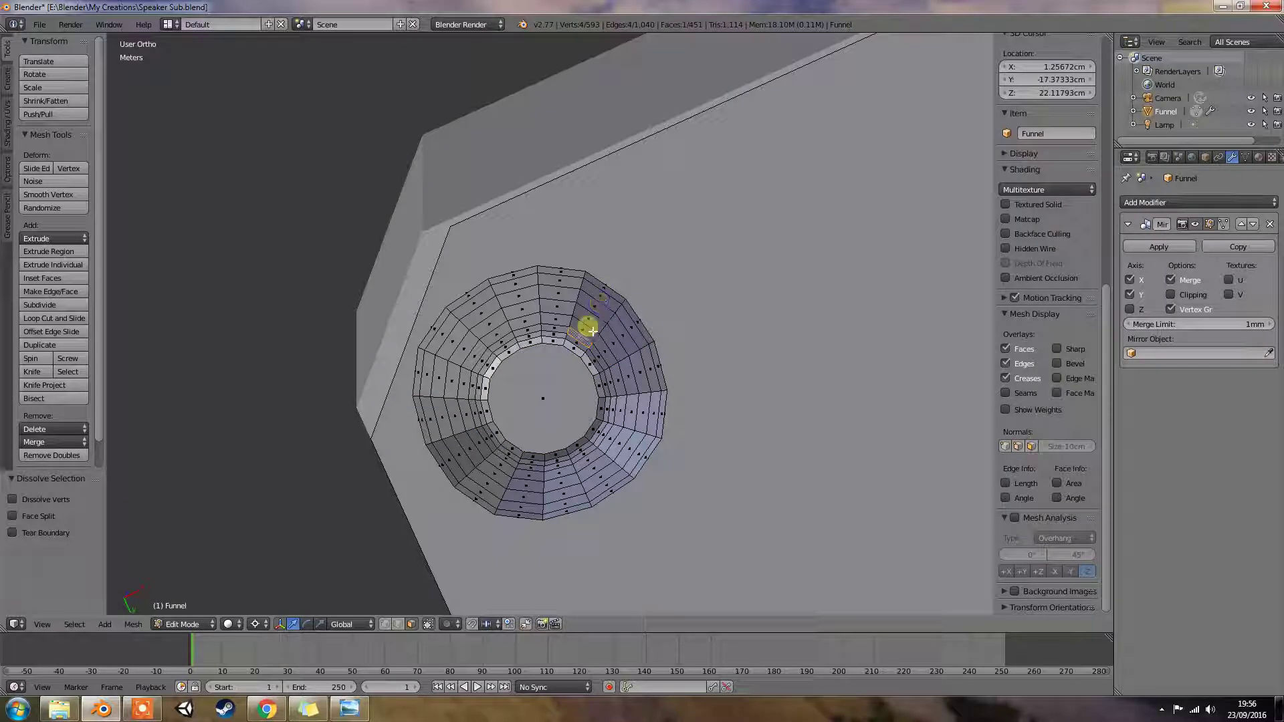
right_click(572, 346, "alt")
right_click(598, 294)
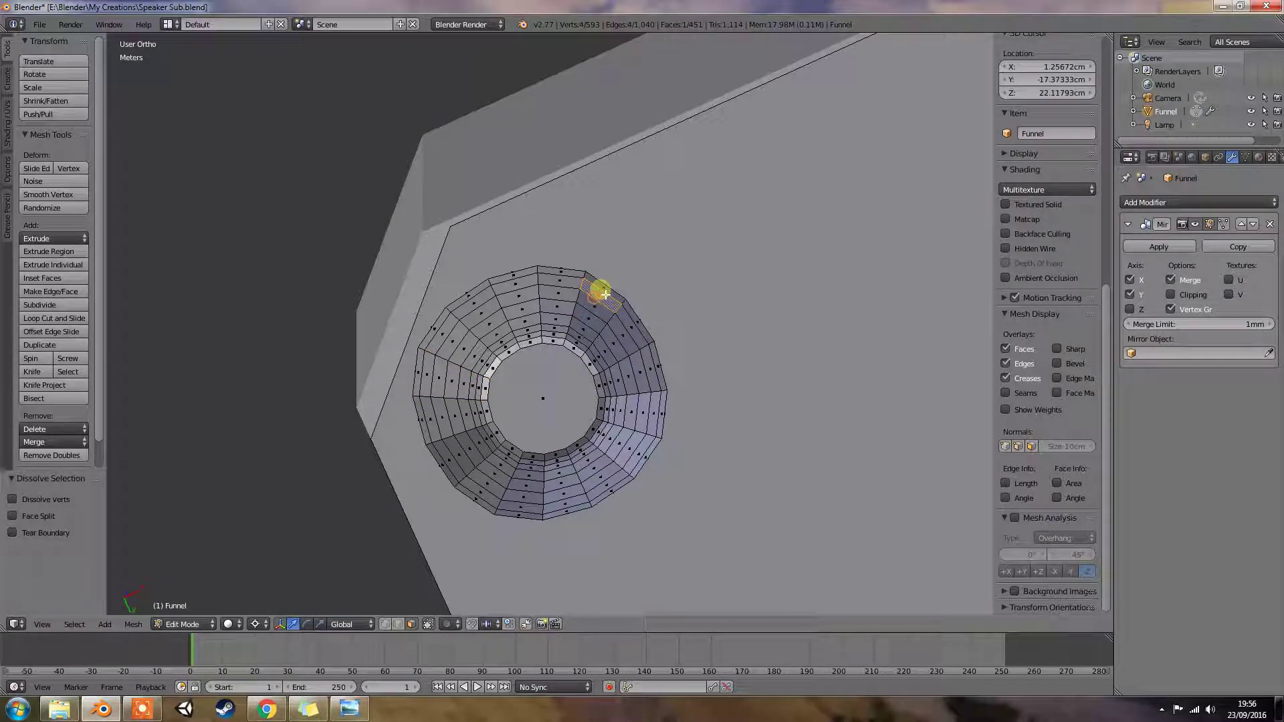
right_click(578, 350, "ctrl")
key("ctrl+x")
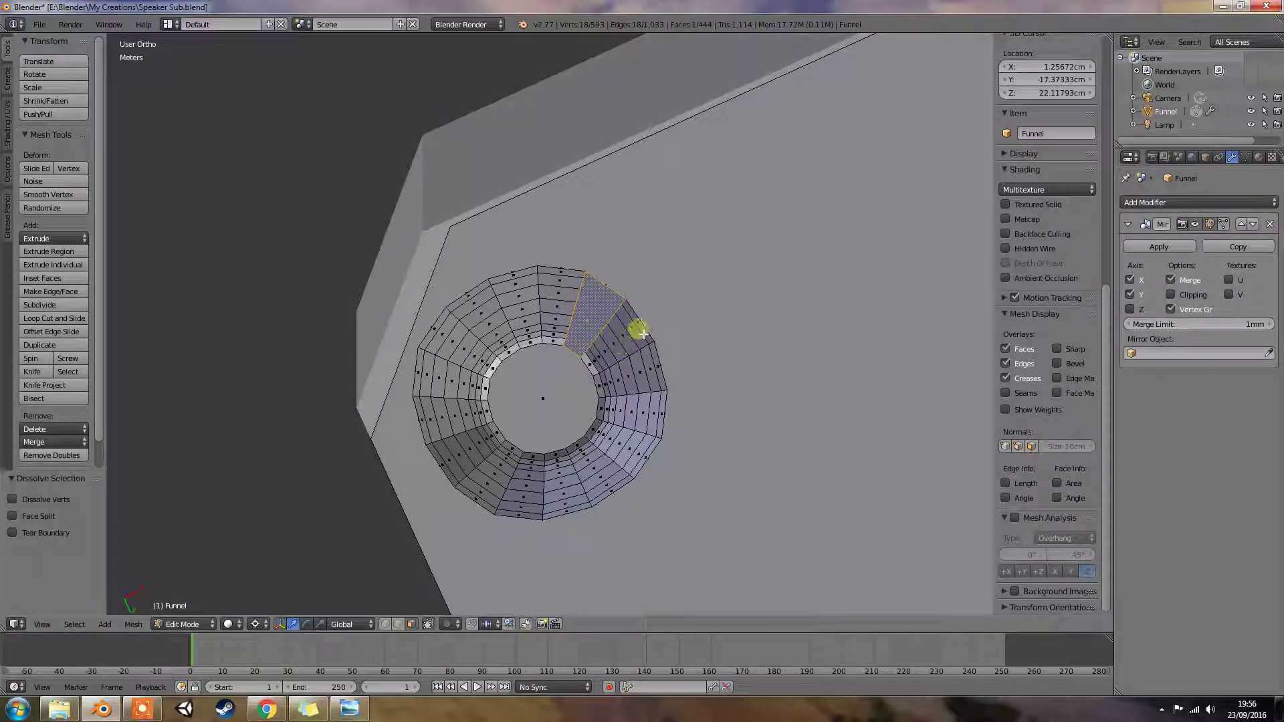
Working clockwise from the dissolved strip, dissolve each of the next three side strips of the foot into its own single face
right_click(641, 330)
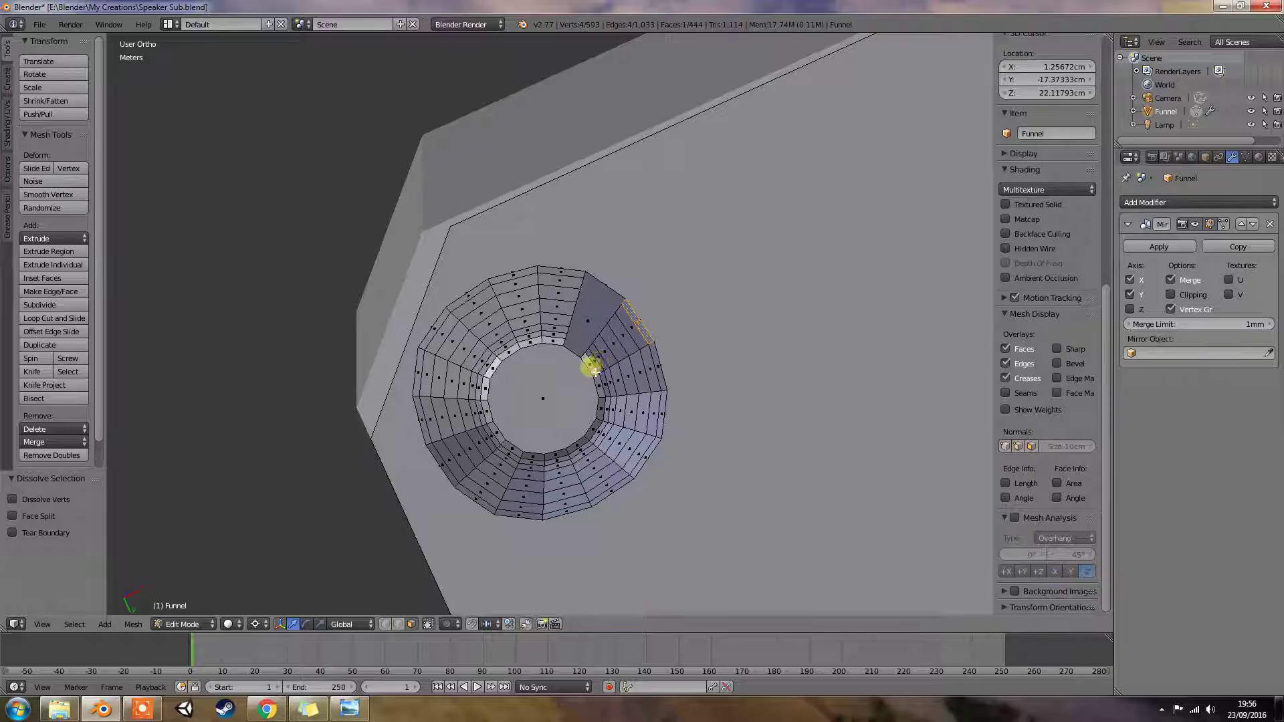
right_click(595, 372, "ctrl")
key("ctrl+x")
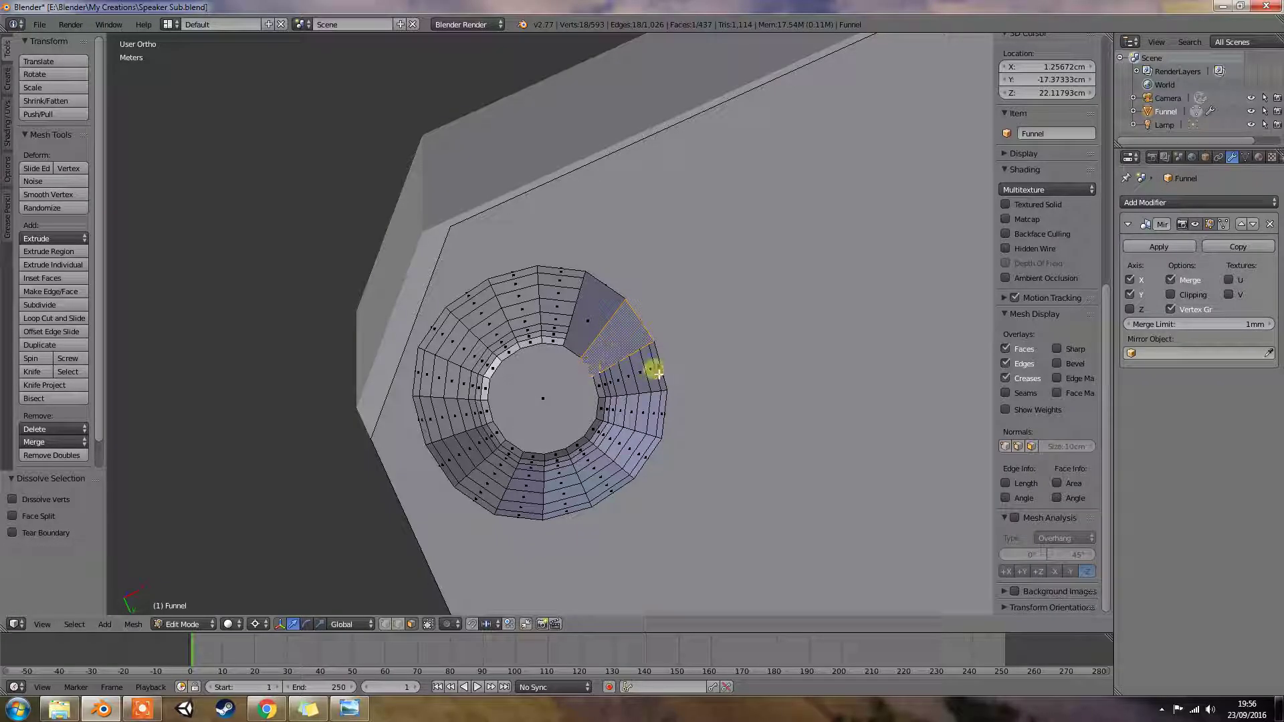
right_click(657, 377)
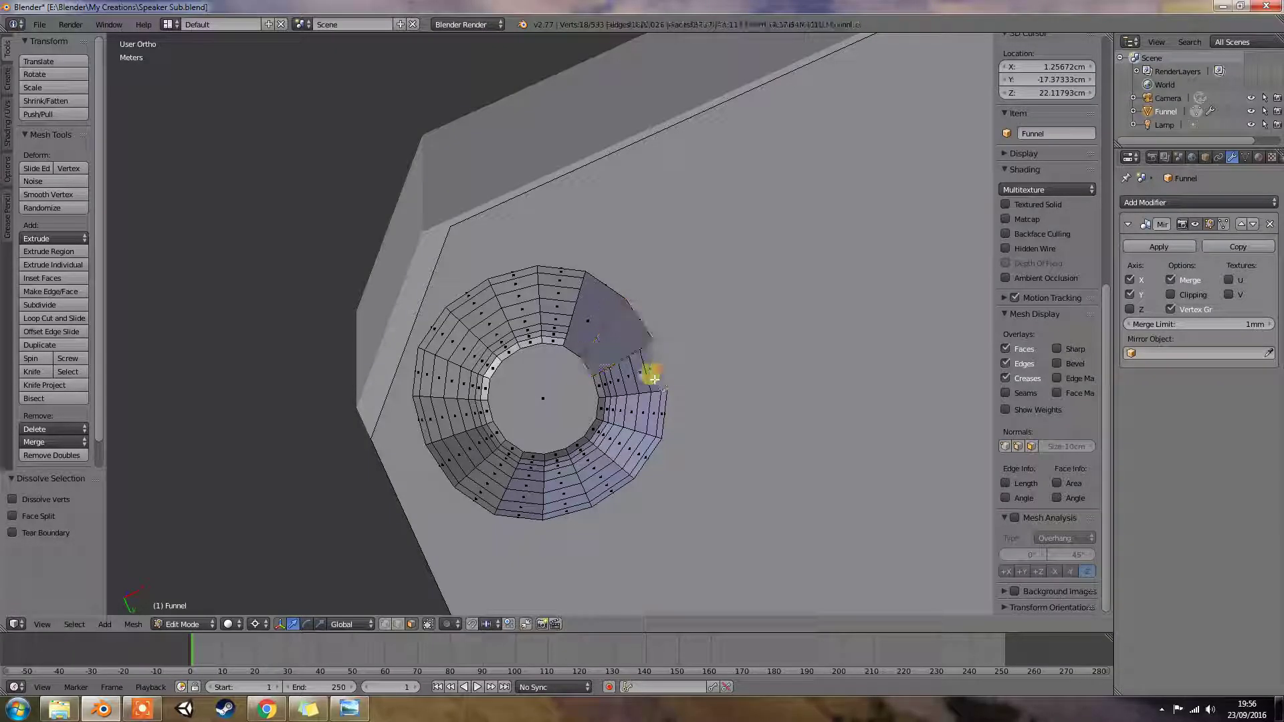
right_click(600, 385, "ctrl")
key("ctrl+x")
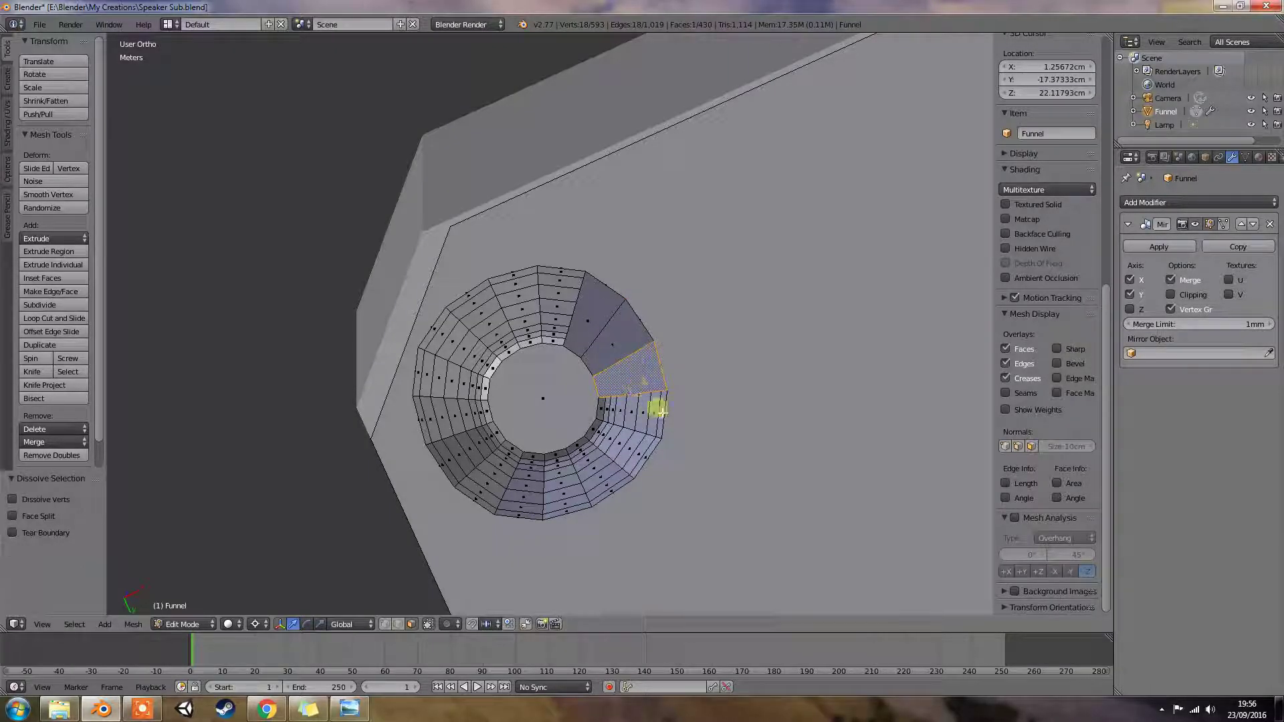
left_click(660, 411)
left_click(606, 412, "ctrl")
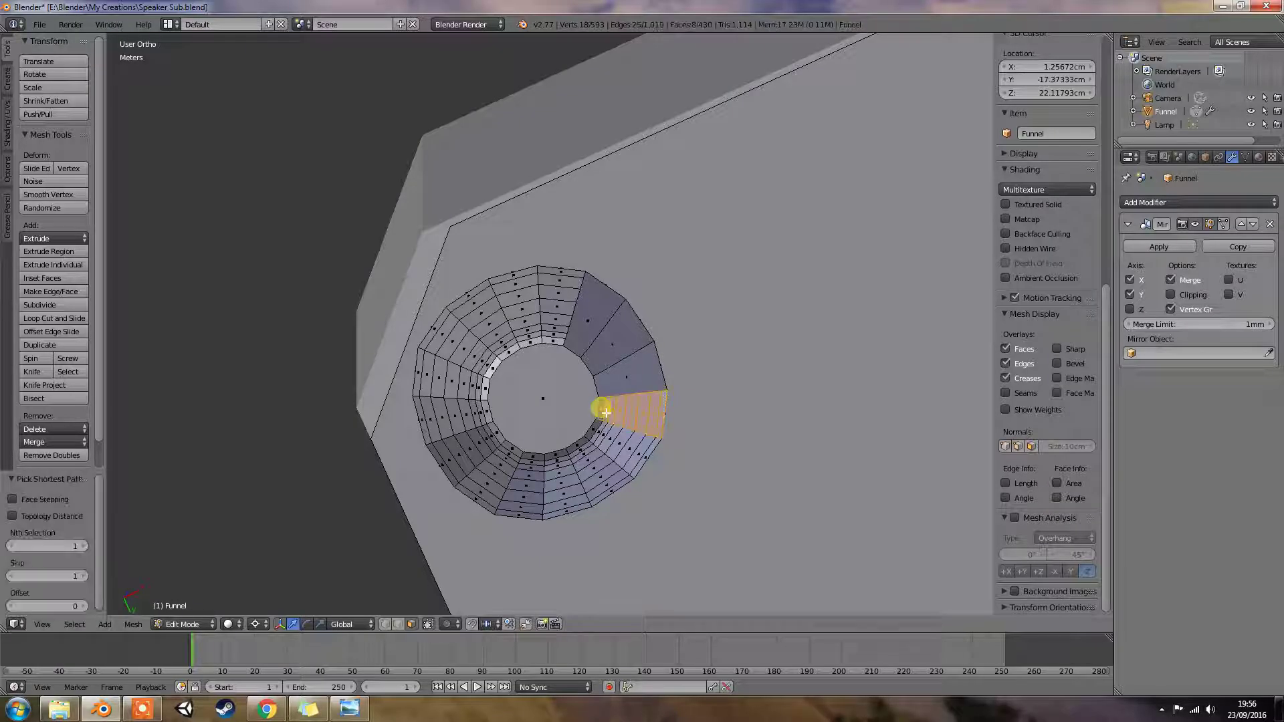
key("ctrl+x")
Continue clockwise around the lower right of the foot, dissolving three more side strips into one face each
left_click(645, 450)
left_click(592, 434, "ctrl")
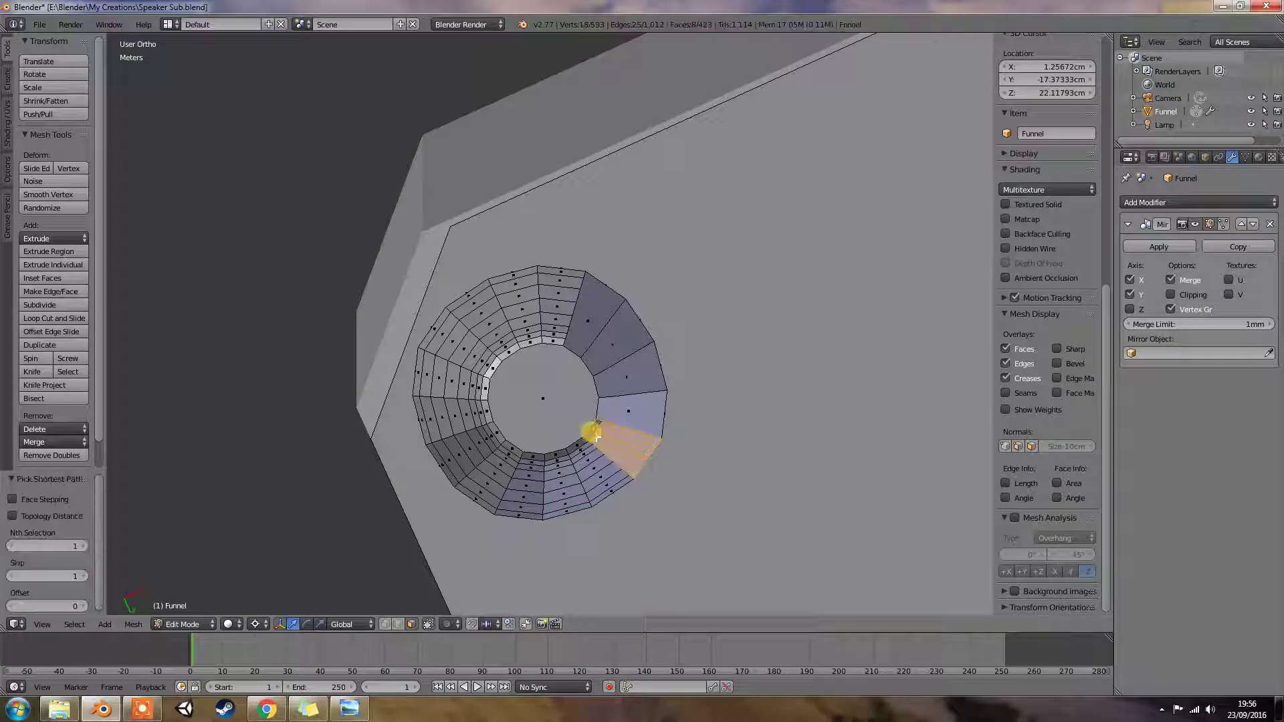
key("ctrl+x")
left_click(615, 489)
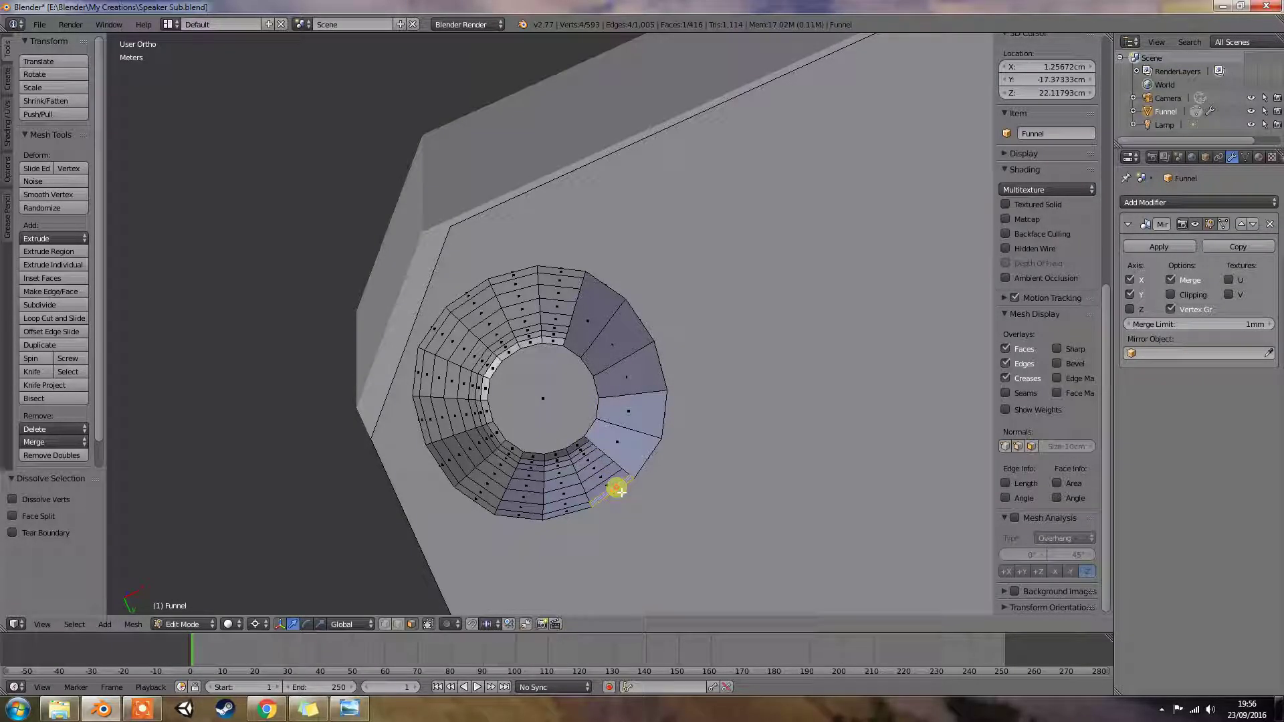
left_click(586, 450, "ctrl")
key("ctrl+x")
left_click(575, 510)
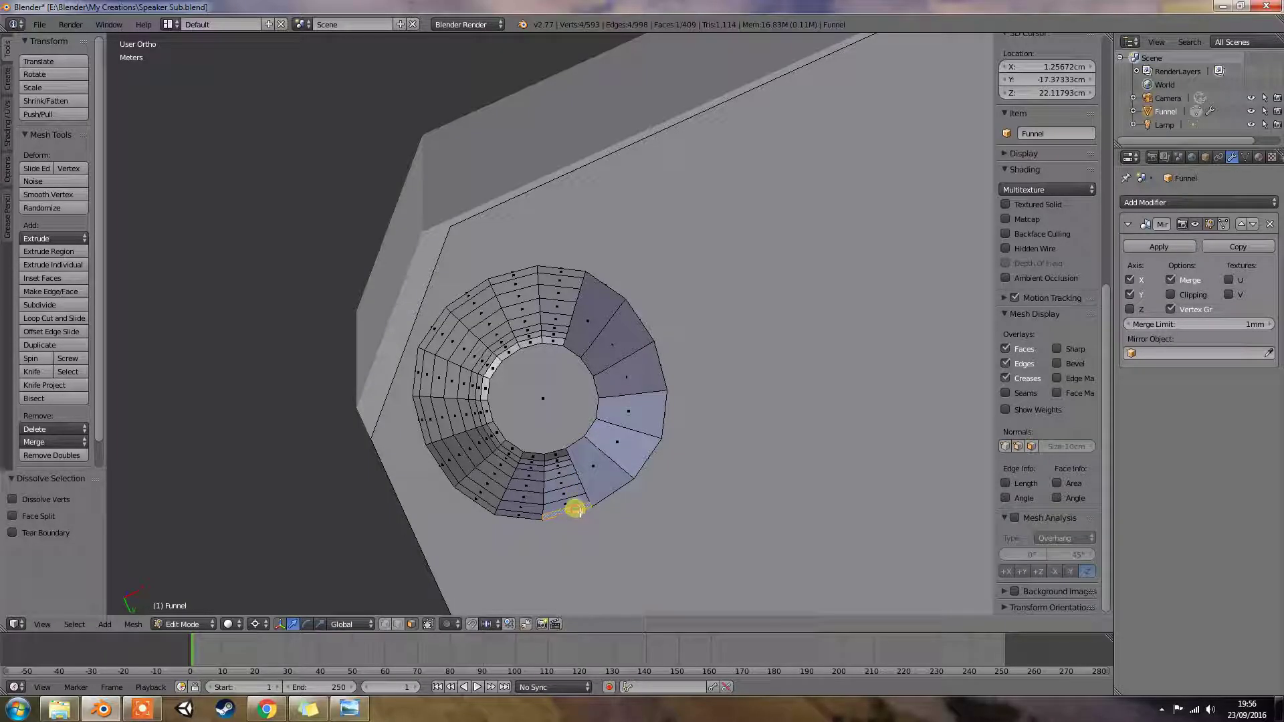
left_click(567, 460, "ctrl")
key("ctrl+x")
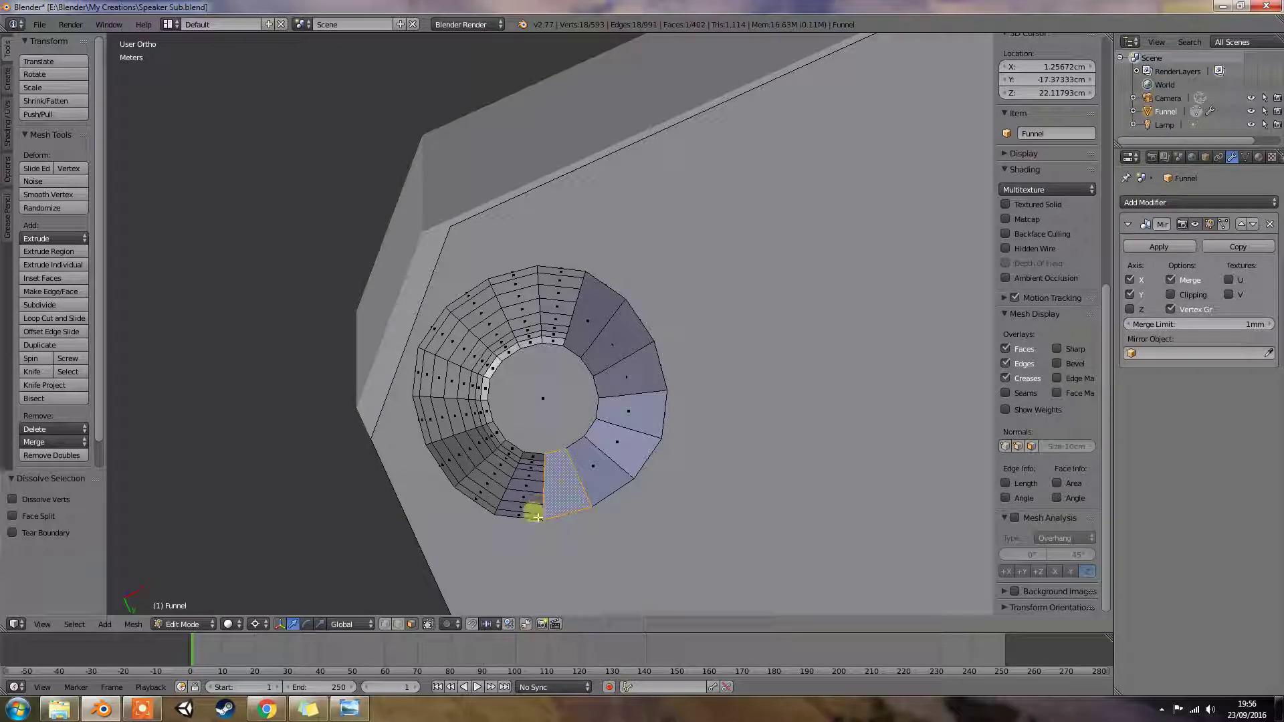
Dissolve the three side strips around the foot's lower left, each into its own single face
left_click(538, 516)
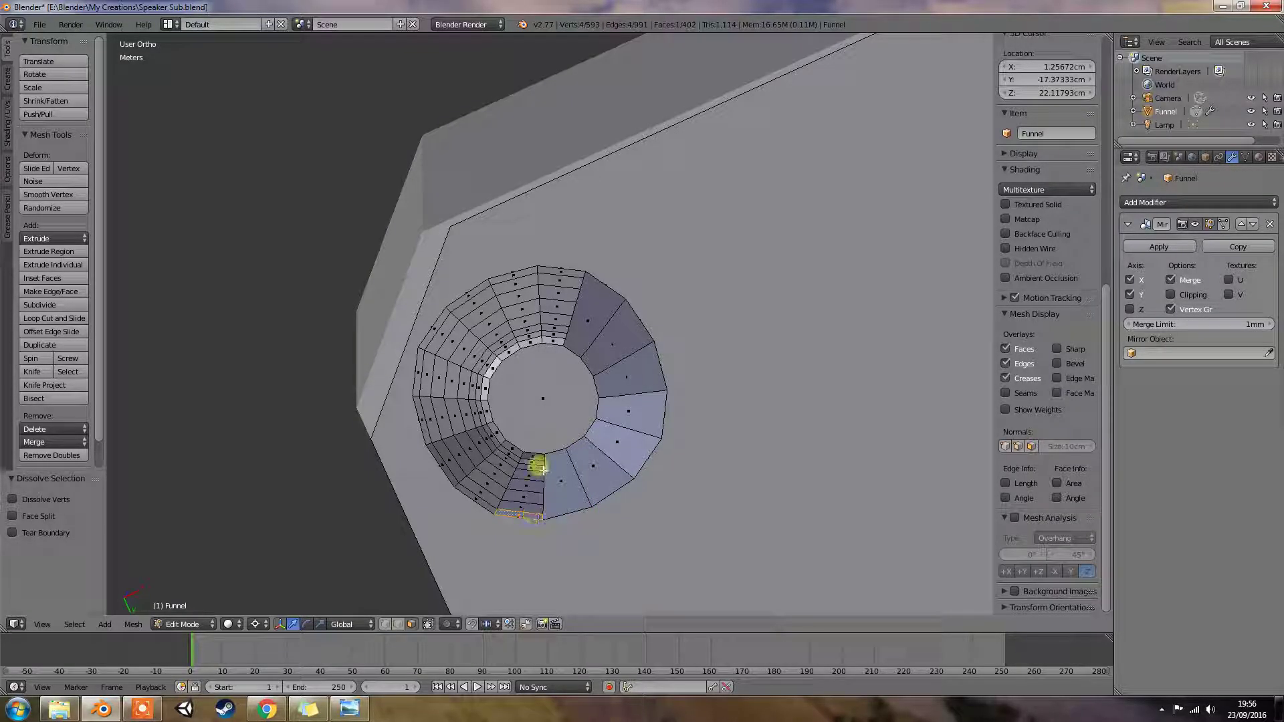
left_click(539, 468, "ctrl")
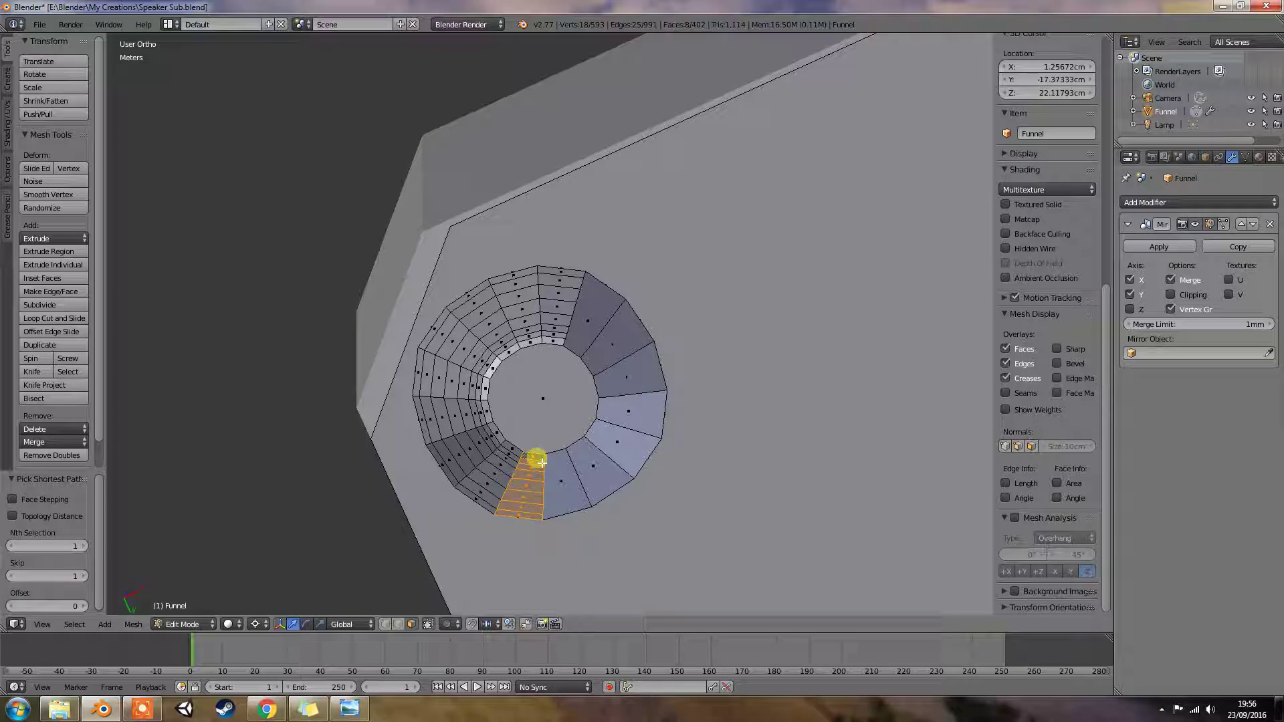
key("ctrl+x")
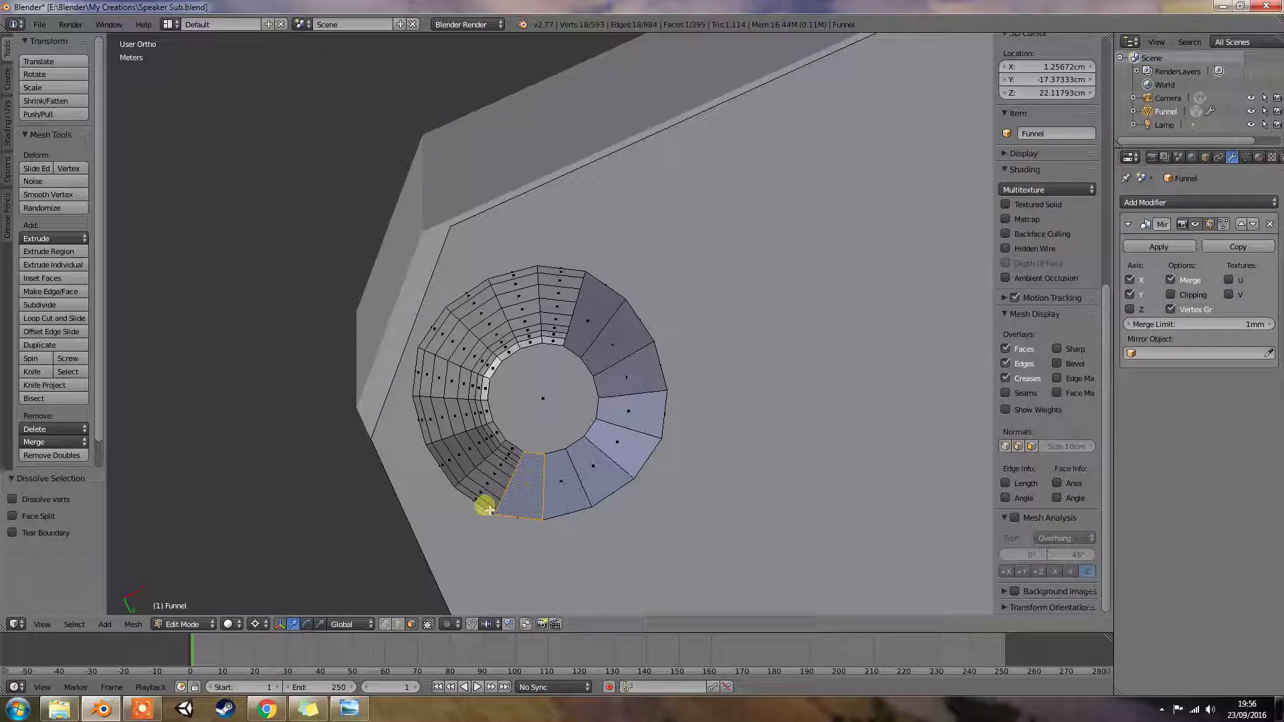
left_click(488, 509)
left_click(507, 444, "ctrl")
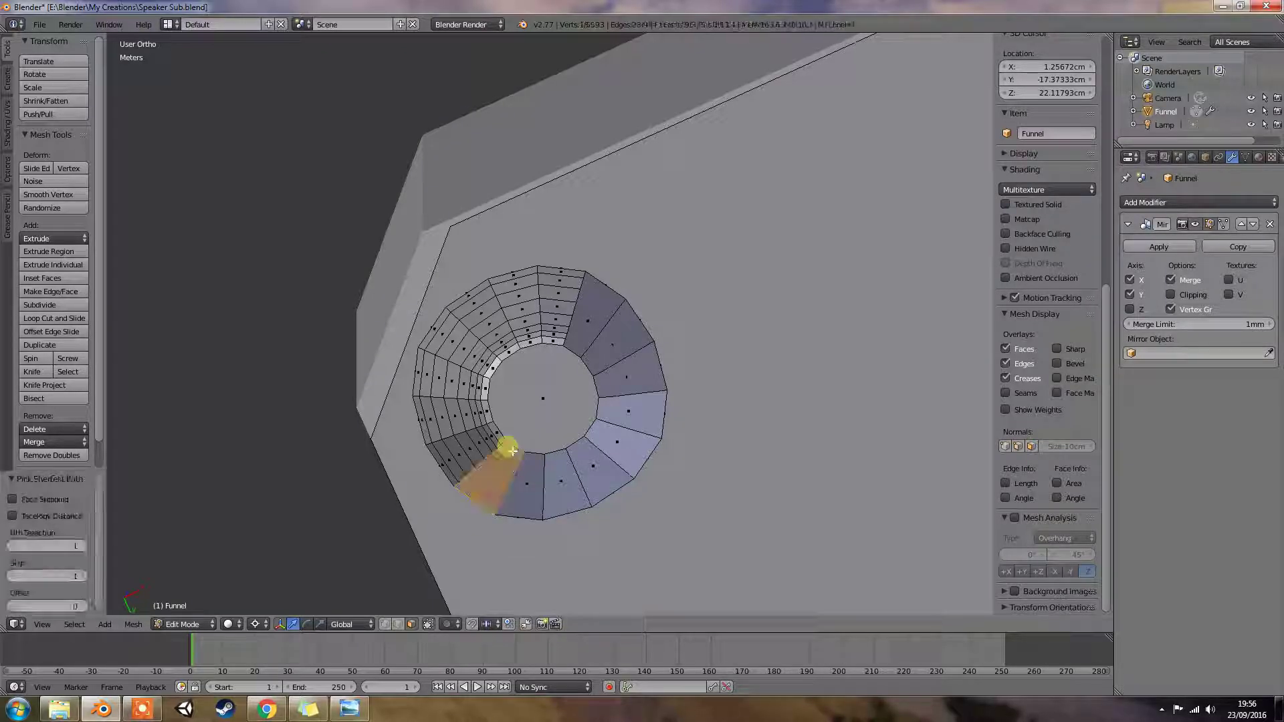
key("ctrl+x")
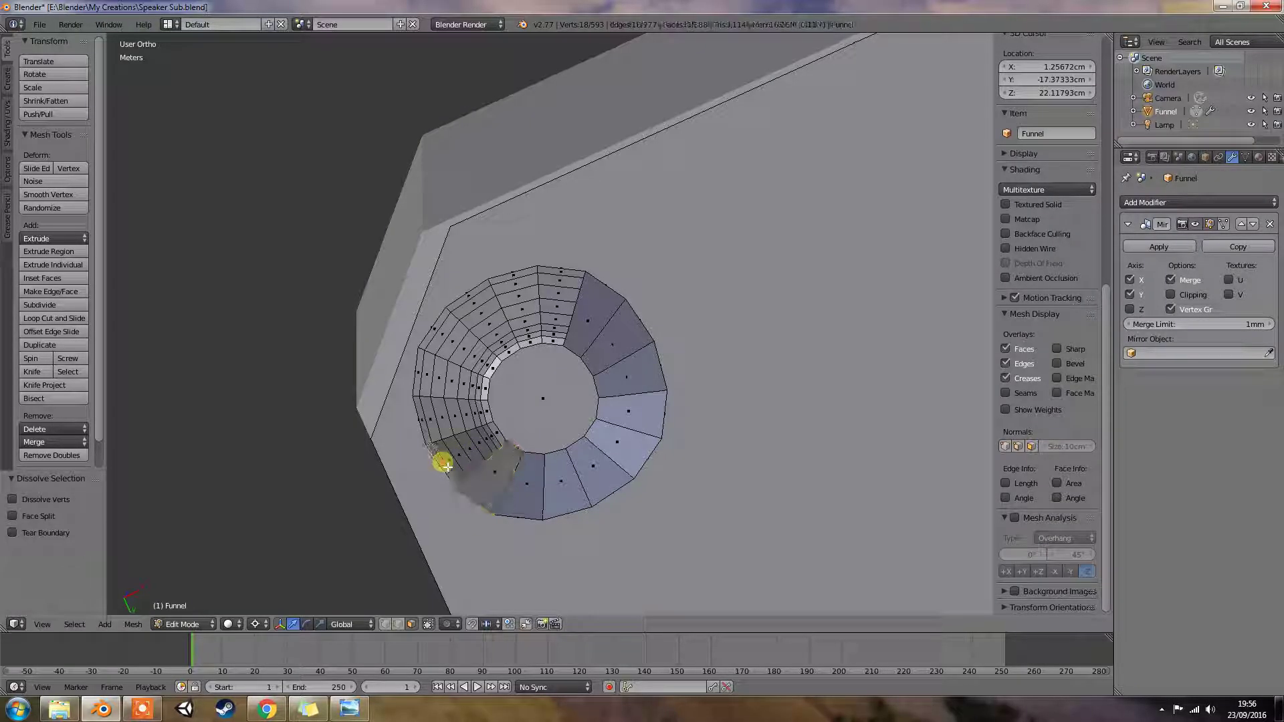
left_click(445, 464)
left_click(487, 438, "ctrl")
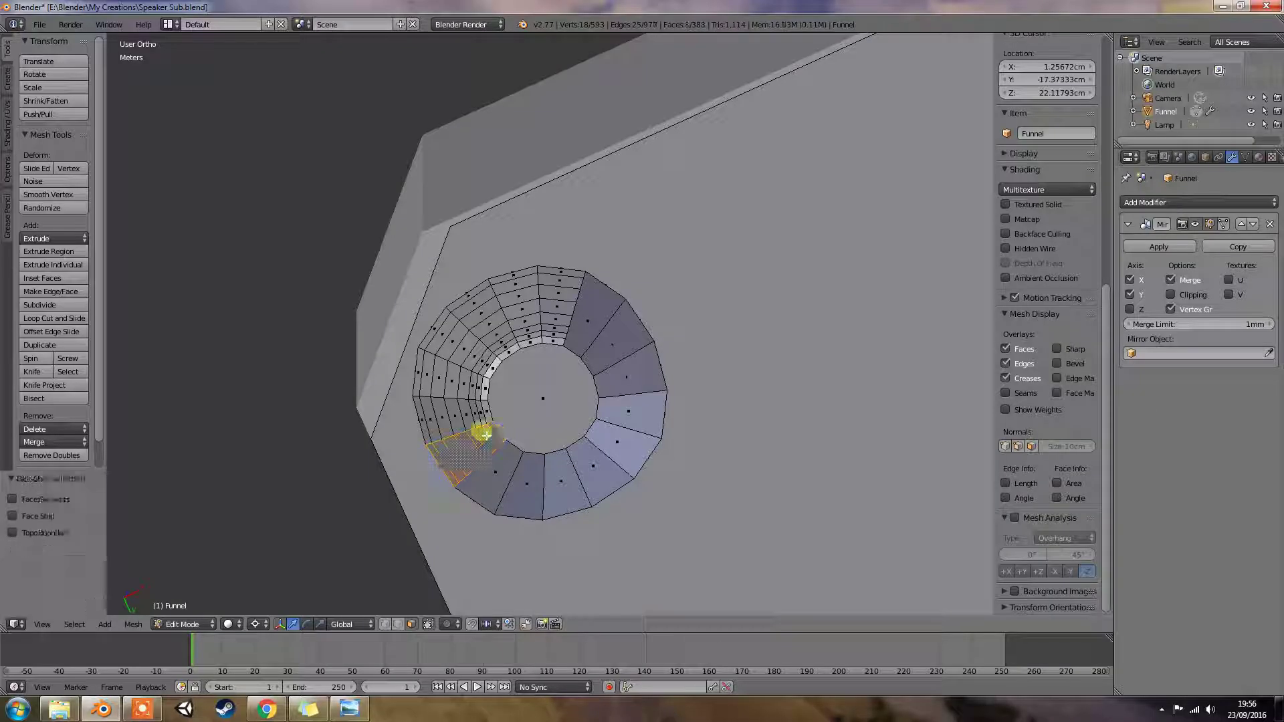
key("ctrl+x")
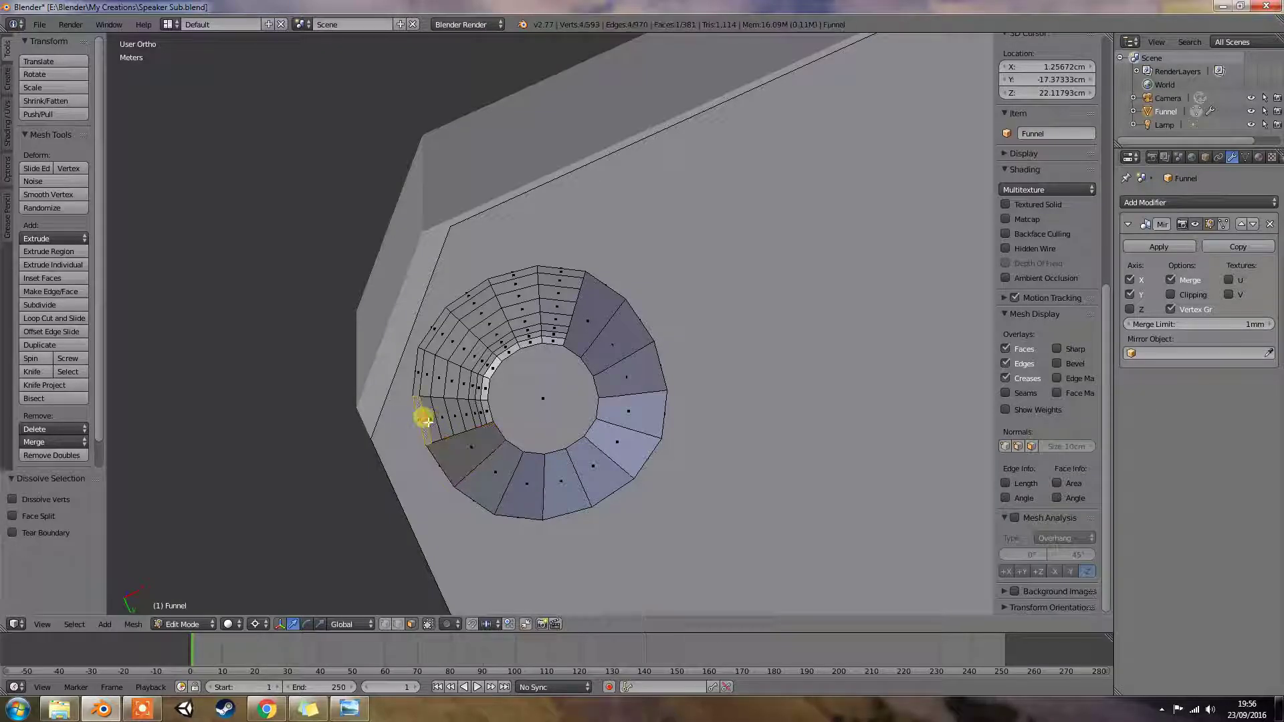
Dissolve the three side strips along the foot's left side, each into a single face
left_click(424, 418)
left_click(483, 423, "ctrl")
key("ctrl+x")
left_click(419, 372)
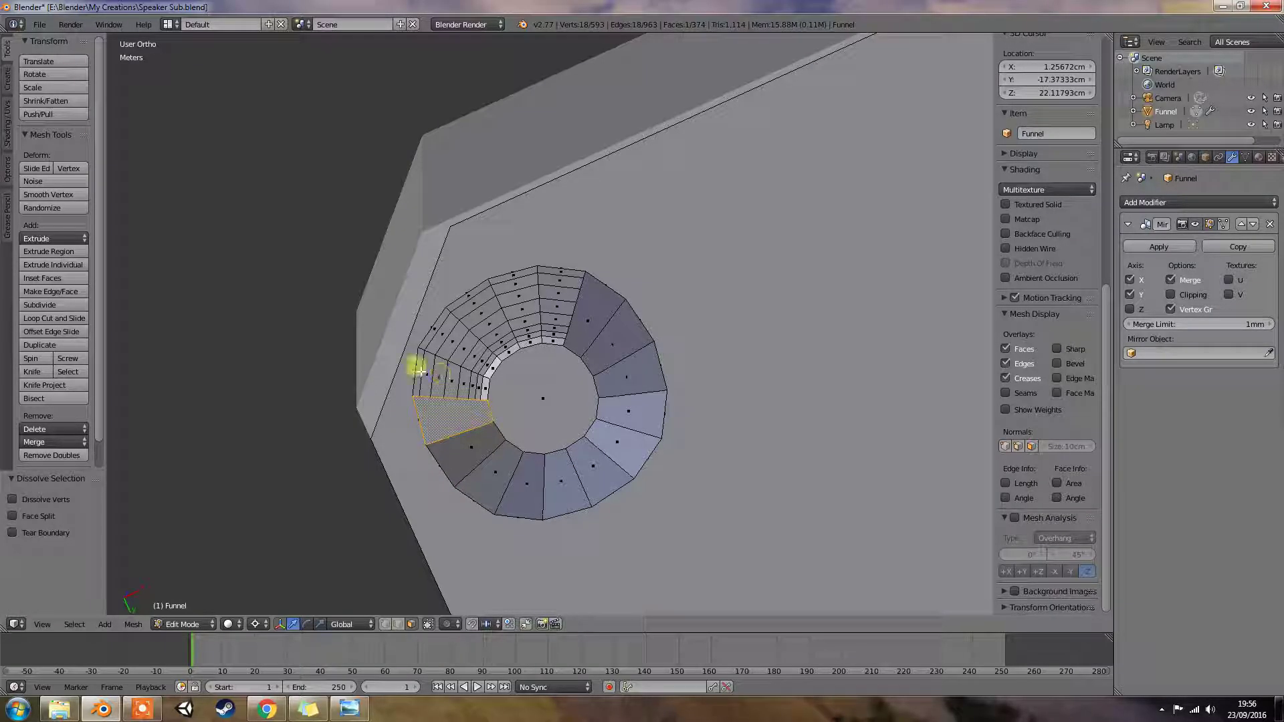
left_click(488, 383, "ctrl")
key("ctrl+x")
left_click(445, 336)
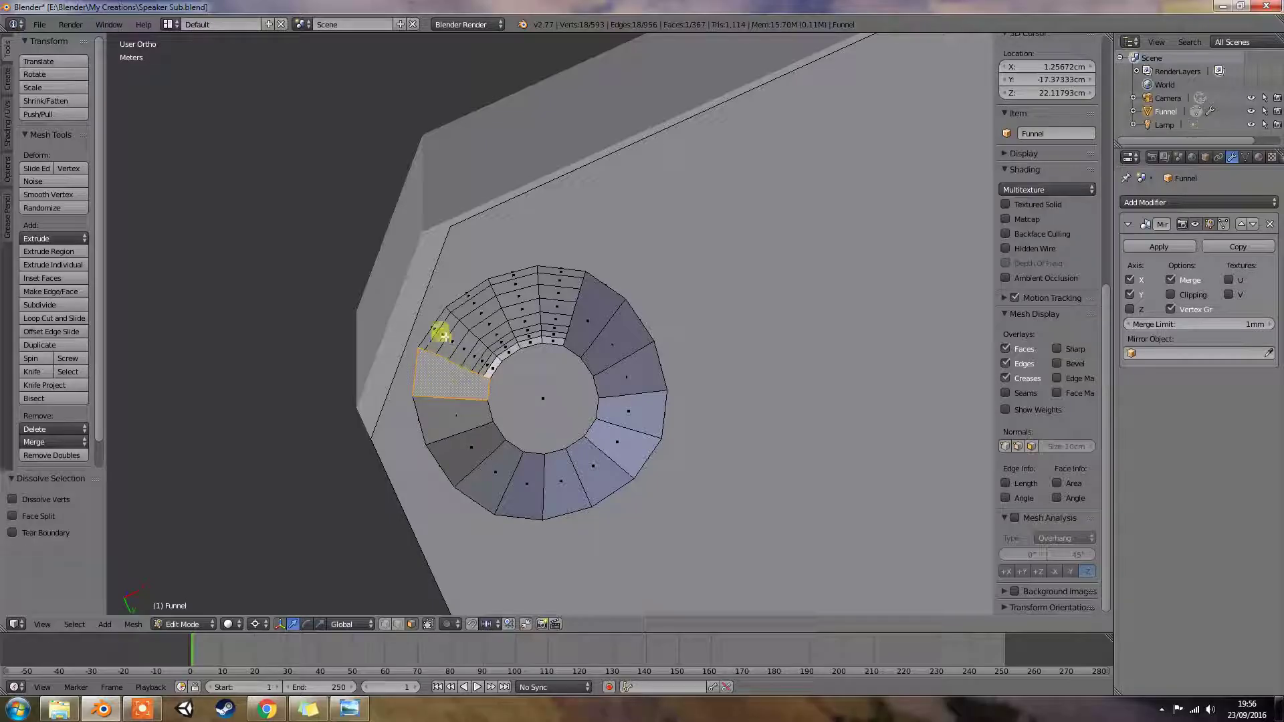
left_click(439, 330)
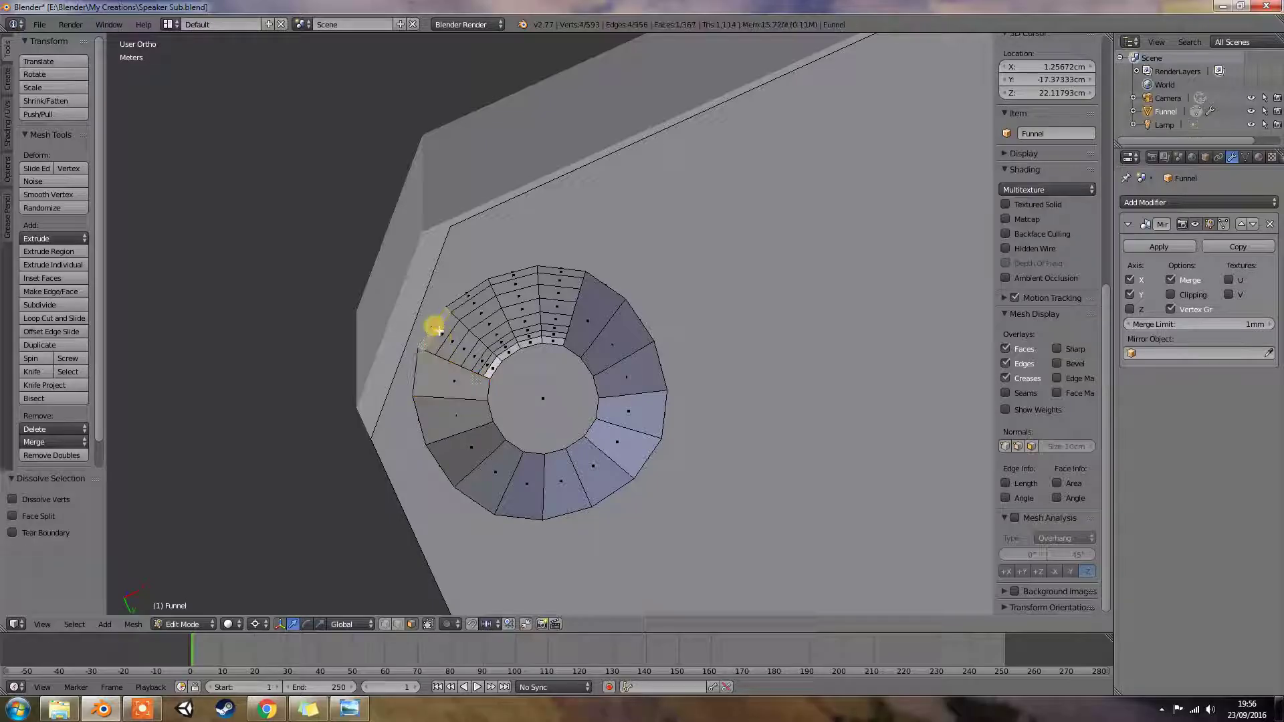
left_click(493, 369, "ctrl")
key("ctrl+x")
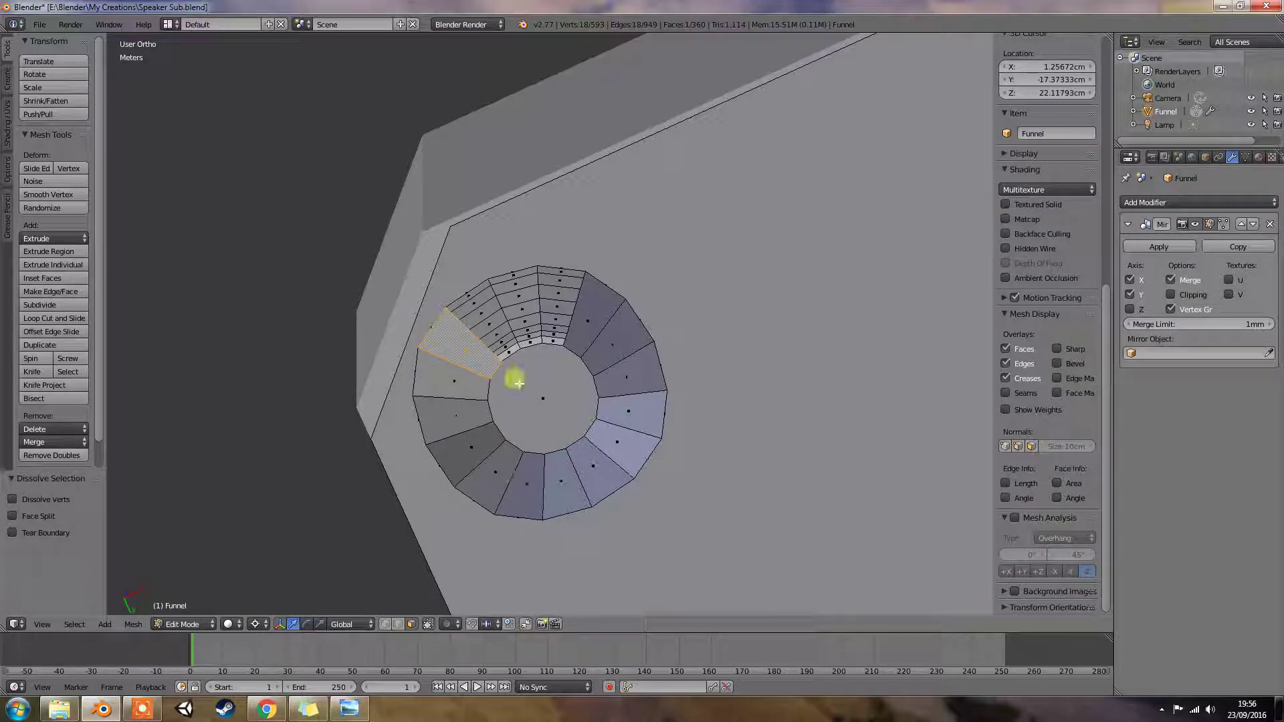
Dissolve the last three subdivided side strips at the foot's top, each into a single face, completing the ring
left_click(471, 291)
left_click(503, 347, "ctrl")
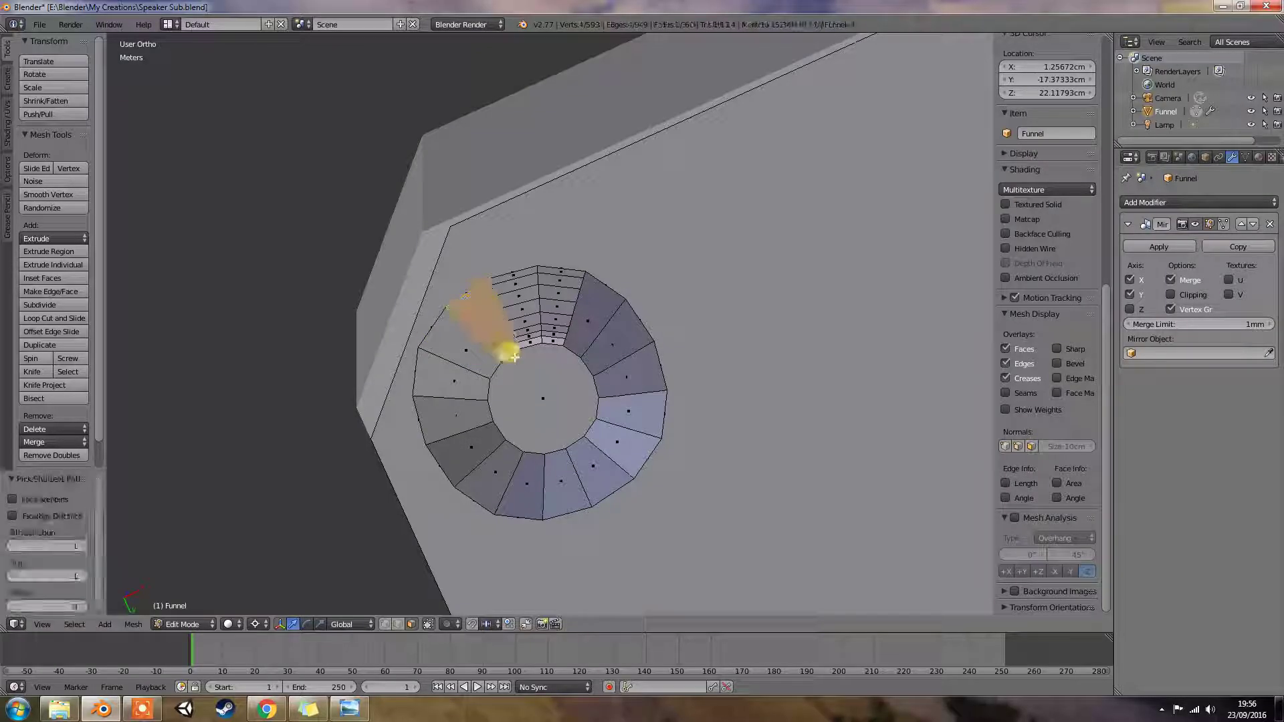
key("ctrl+x")
left_click(513, 281)
left_click(530, 338, "ctrl")
key("ctrl+x")
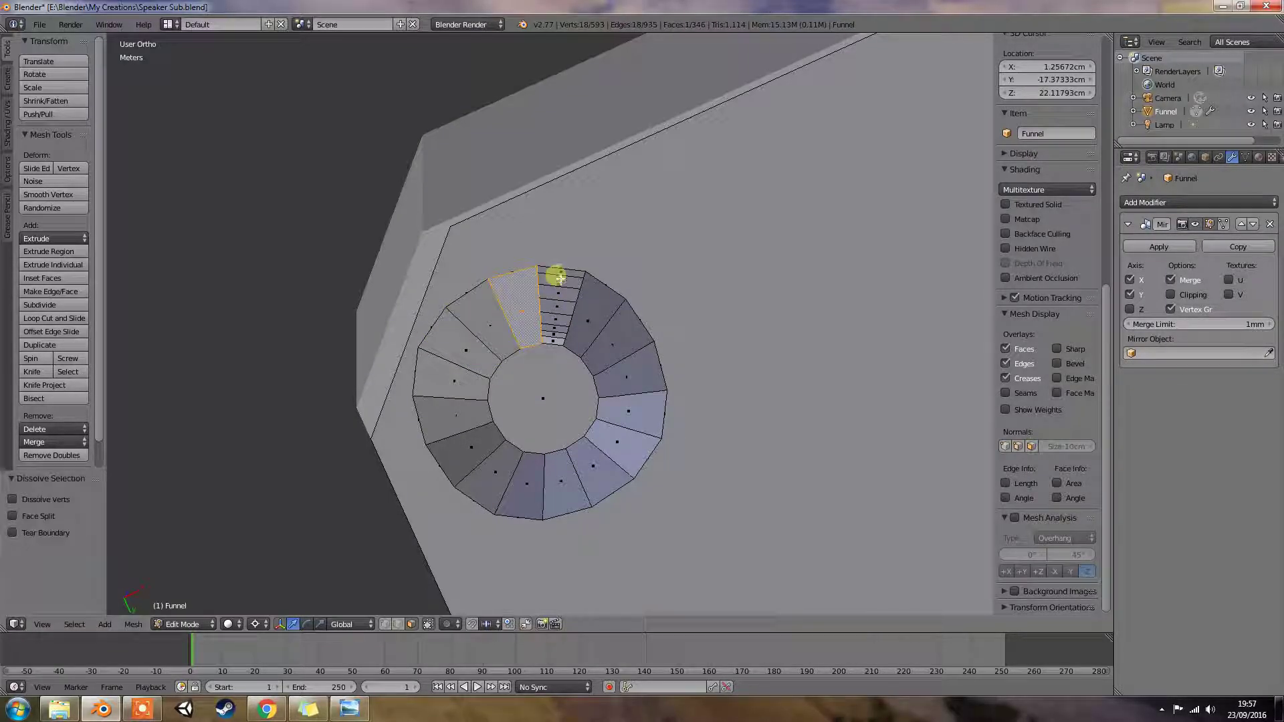
left_click(561, 273)
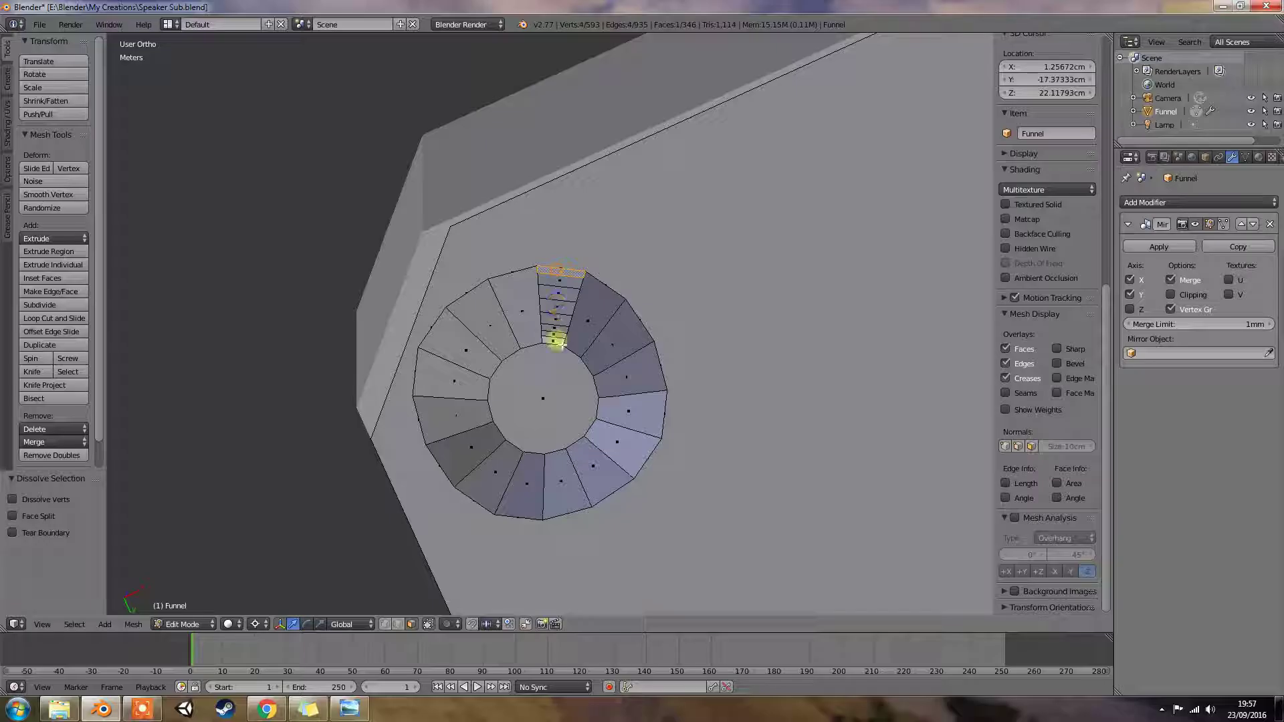
right_click(557, 342, "ctrl")
key("ctrl+x")
Examine the simplified foot from the side, picking individual side and rim faces where it meets the speaker's underside
mouse_move(572, 330)
middle_mouse_down()
mouse_move(582, 375)
mouse_move(586, 348)
middle_mouse_up()
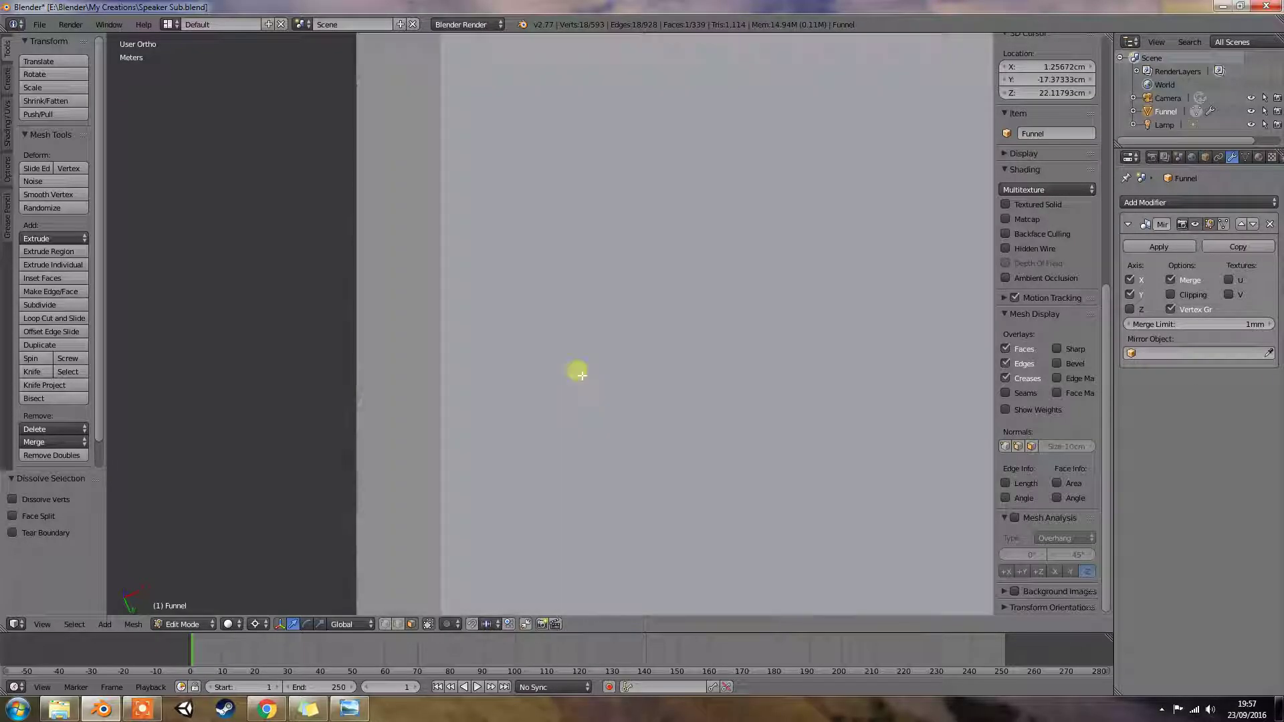
scroll(586, 361, "down", 2)
middle_click_drag(585, 393, 597, 422)
scroll(596, 408, "down", 3)
scroll(596, 450, "up", 4)
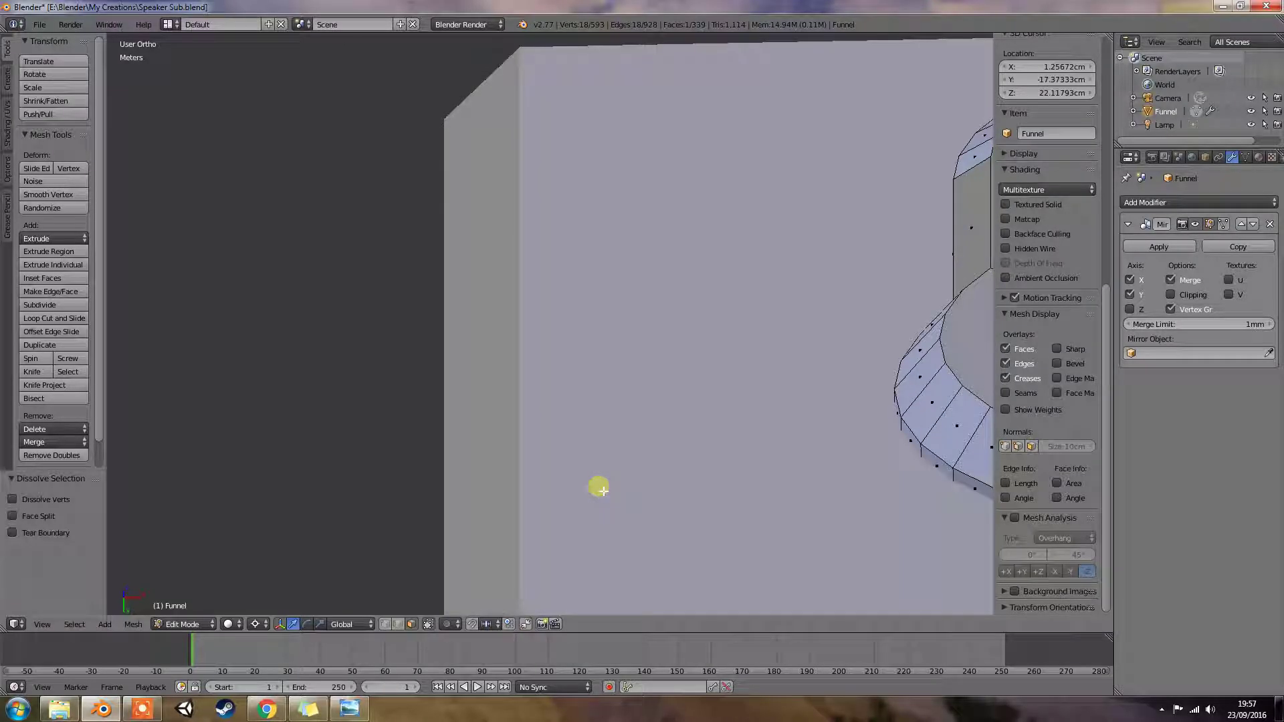
middle_click_drag(601, 499, 707, 280, "shift")
middle_click_drag(687, 543, 681, 166)
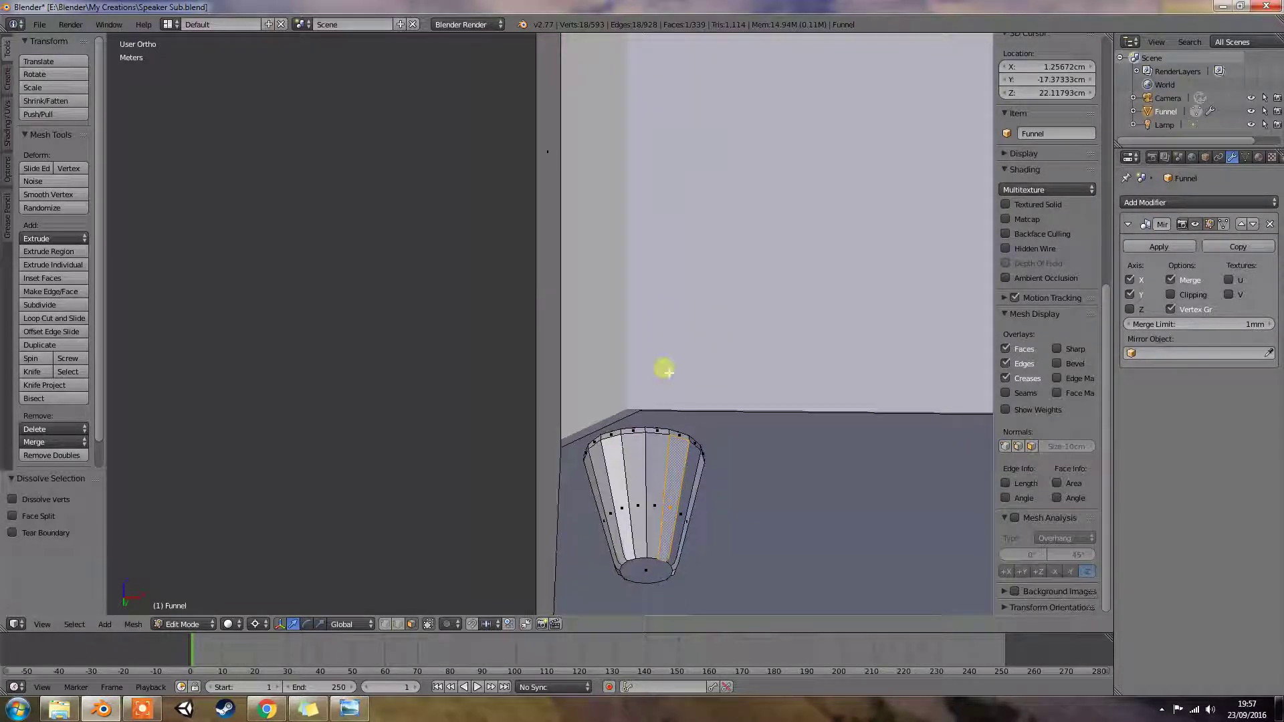
right_click(658, 430)
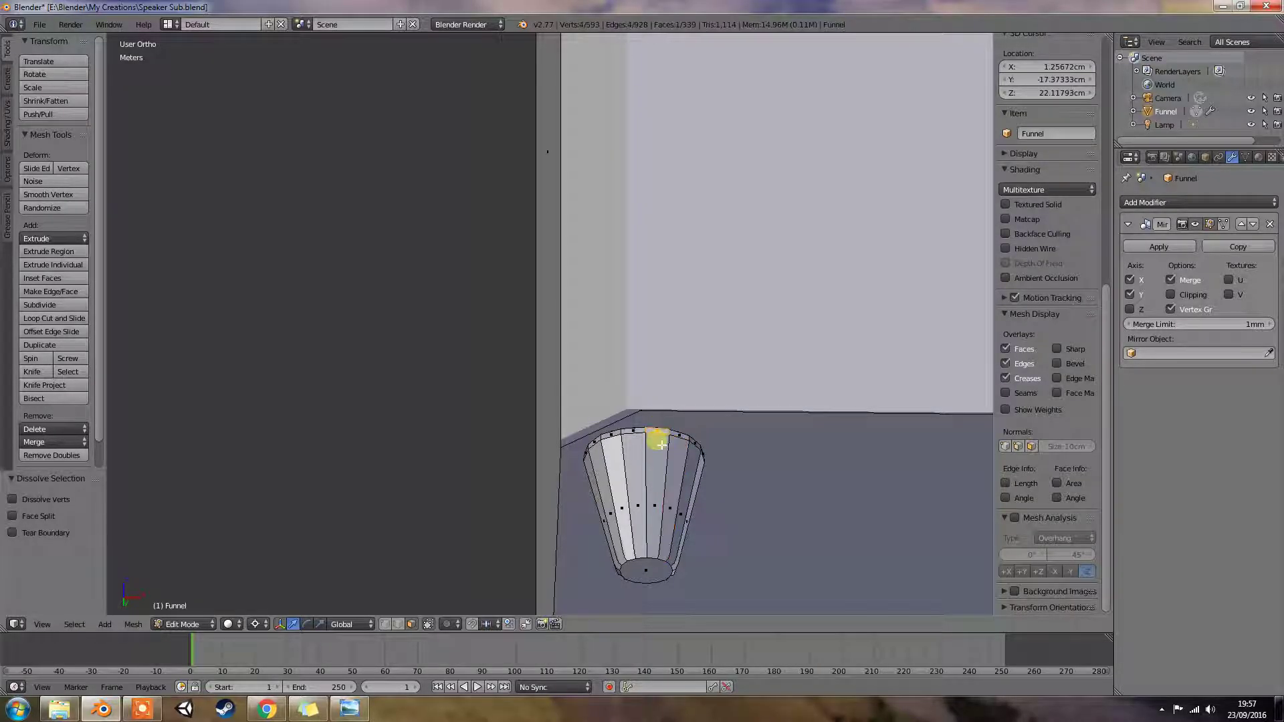
right_click(661, 450, "shift")
right_click(688, 435)
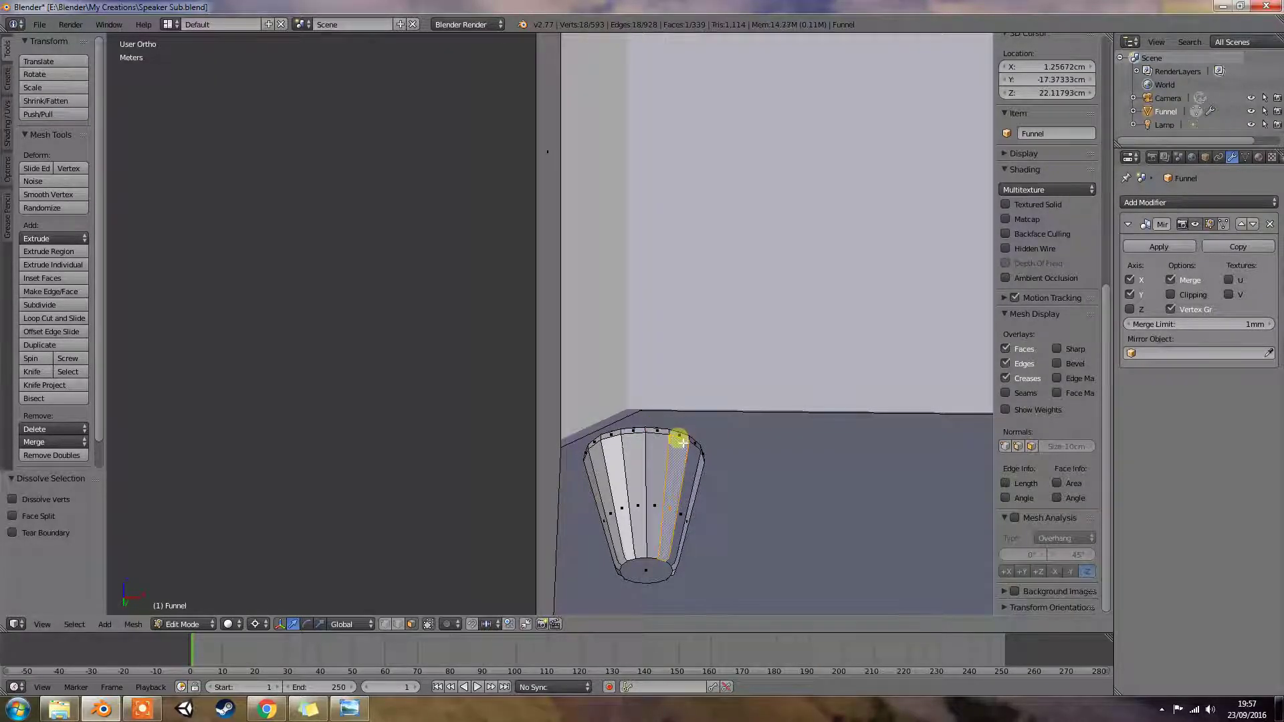
right_click(683, 434)
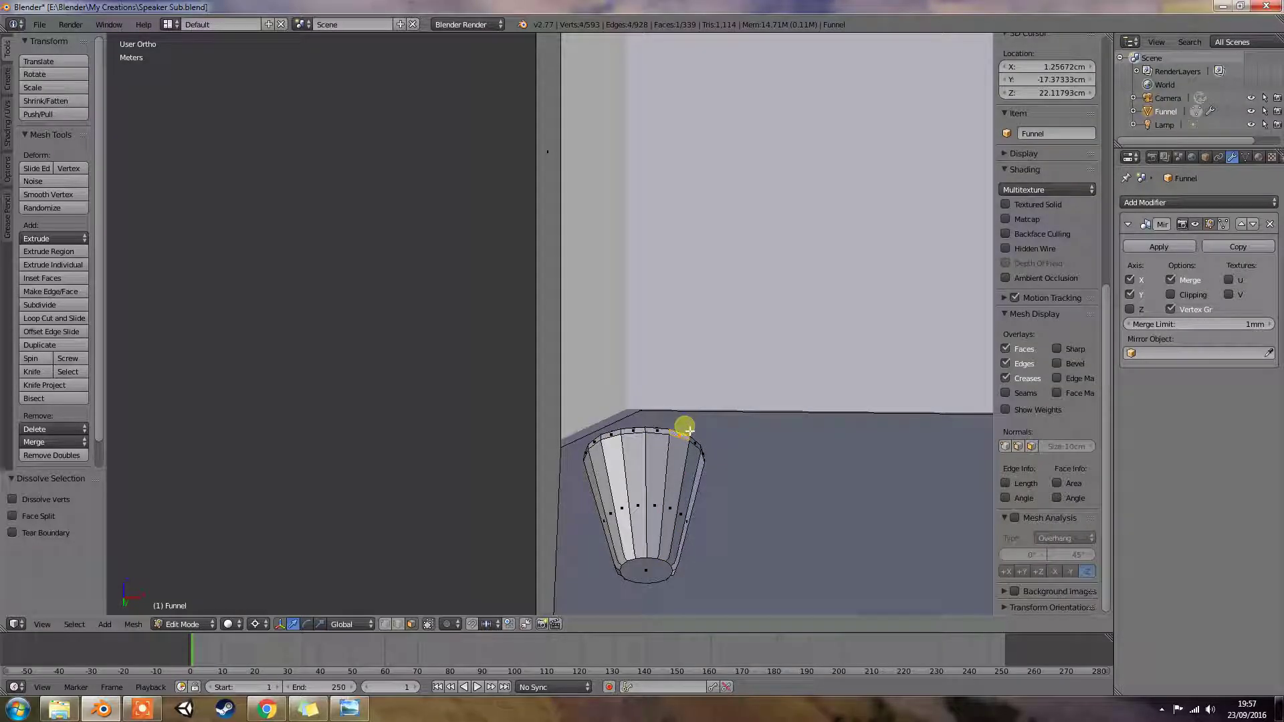
Switch the view to perspective and examine the foot at another corner of the speaker's underside
key("KP_5")
scroll(715, 439, "down", 4)
middle_click_drag(706, 433, 491, 391)
scroll(491, 391, "up", 1)
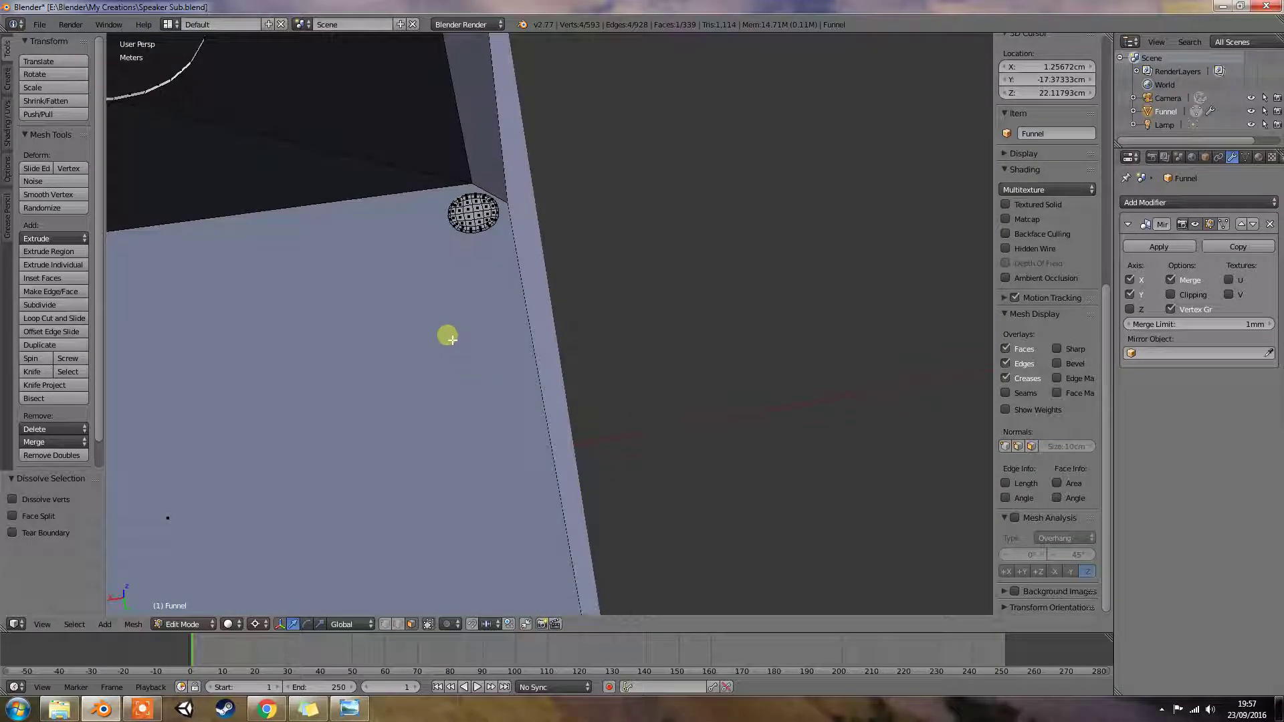
Select the whole grid of small faces filling the foot's circular top cap inside the cabinet, leaving its rim unselected
middle_click_drag(453, 340, 612, 440)
scroll(559, 327, "up", 8)
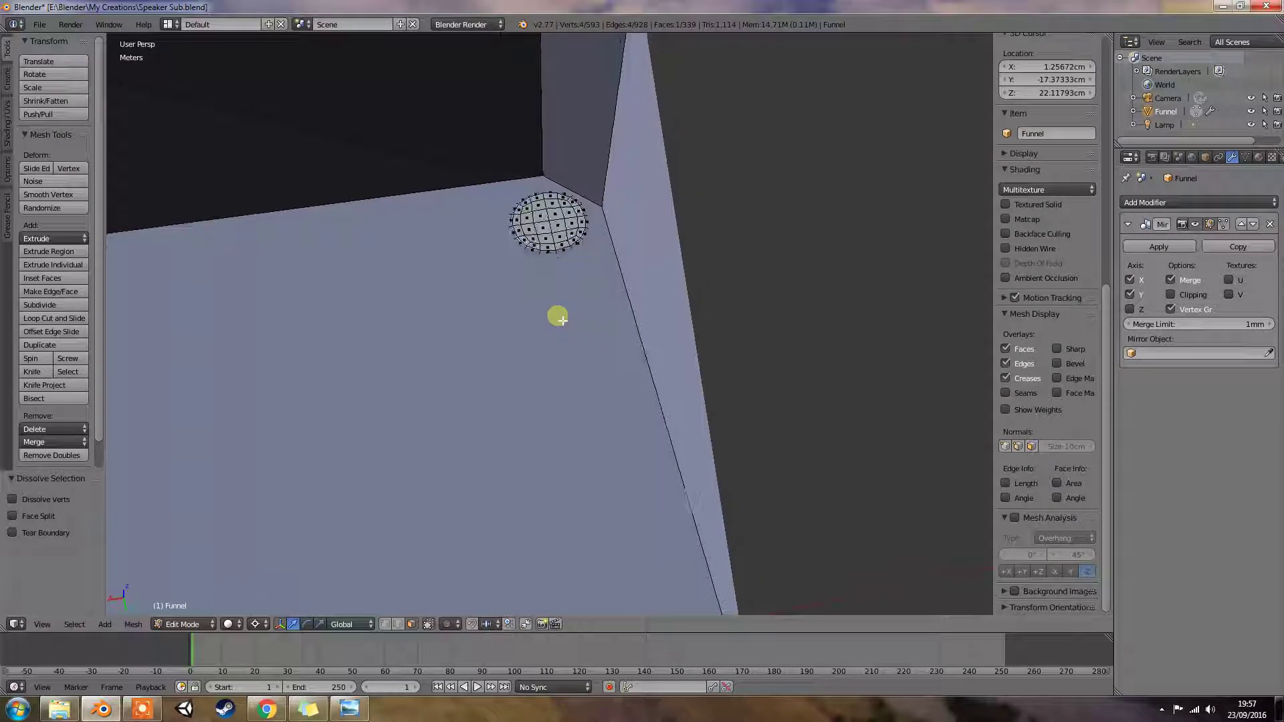
middle_click_drag(518, 267, 548, 268, "shift")
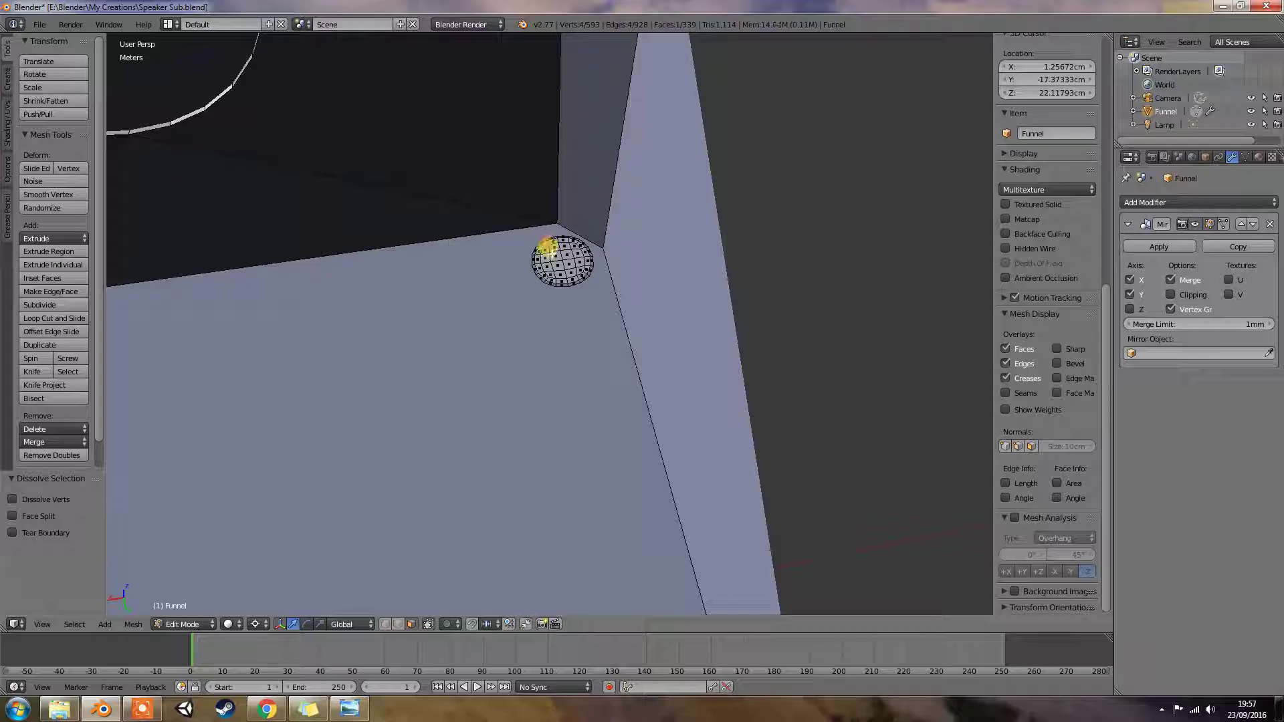
left_click(586, 283, "ctrl")
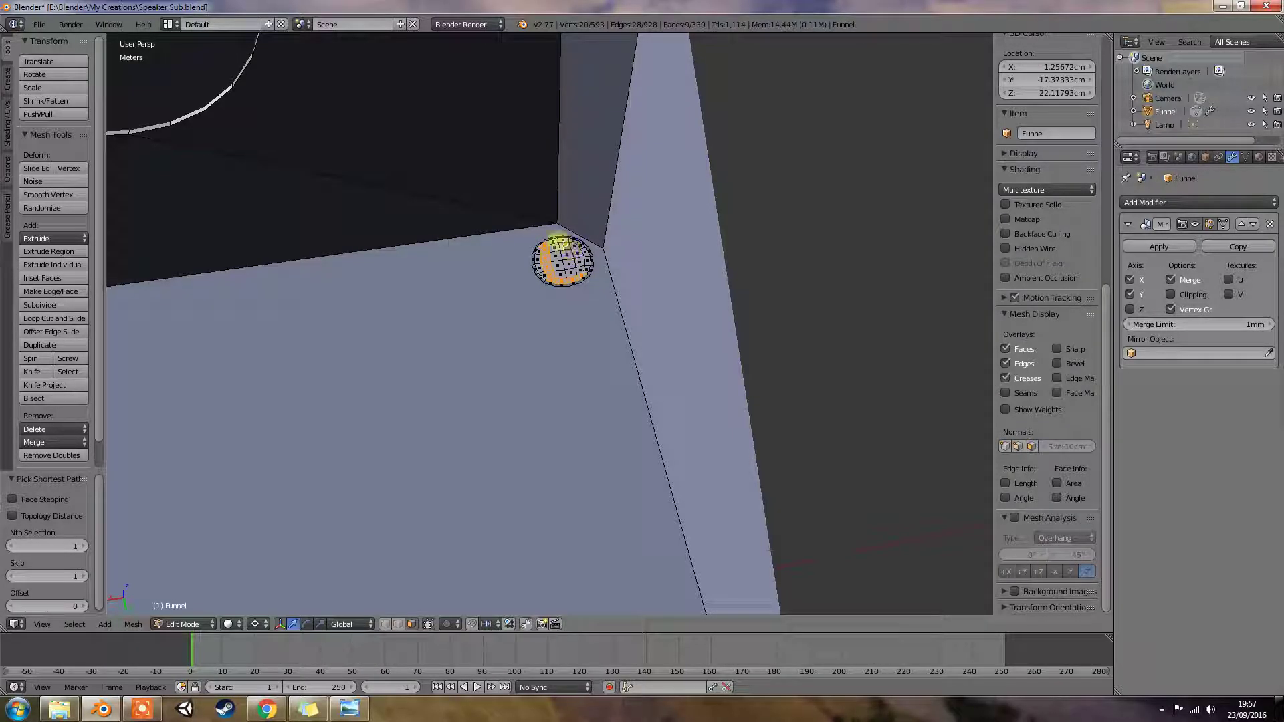
left_click(568, 245, "ctrl")
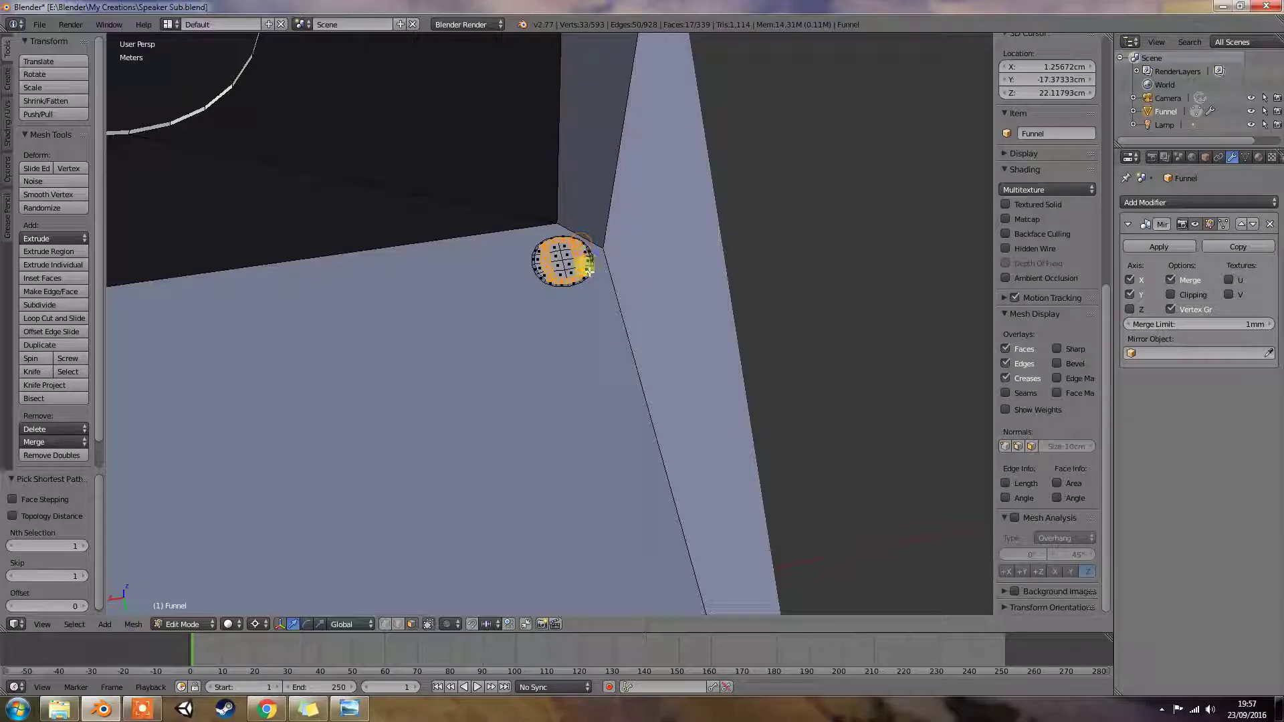
left_click(559, 248, "ctrl")
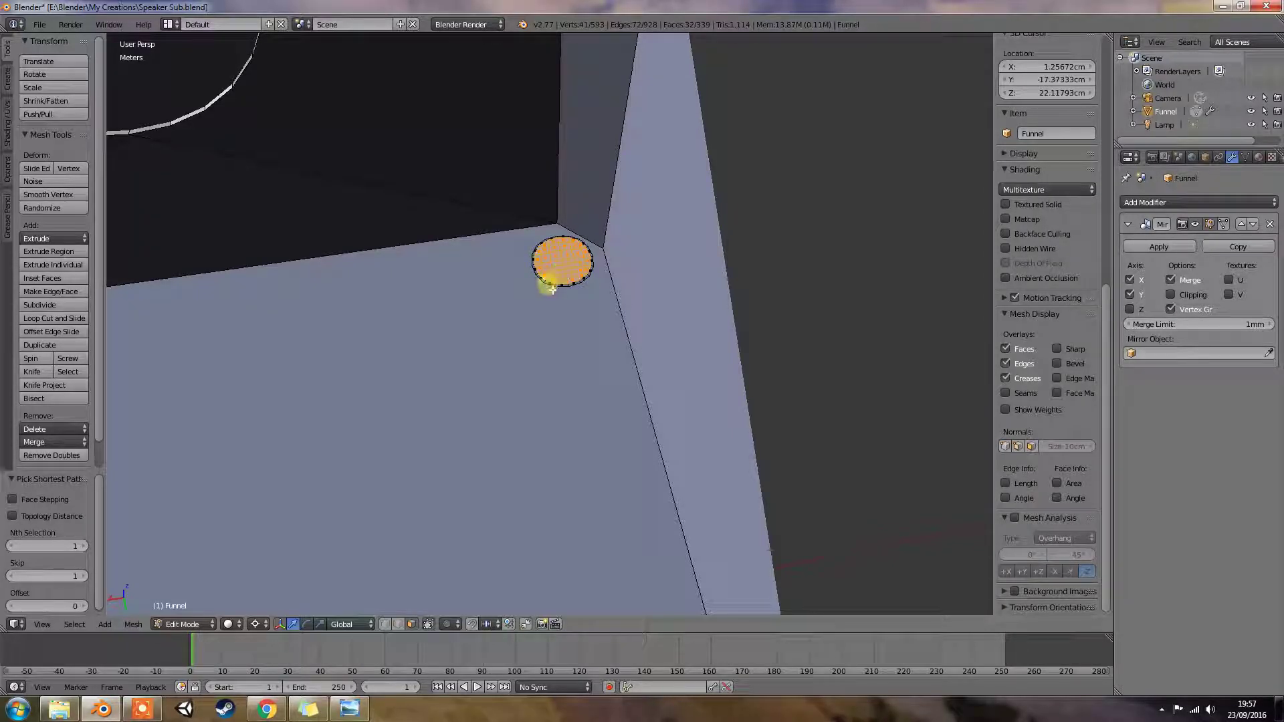
left_click(553, 287, "ctrl")
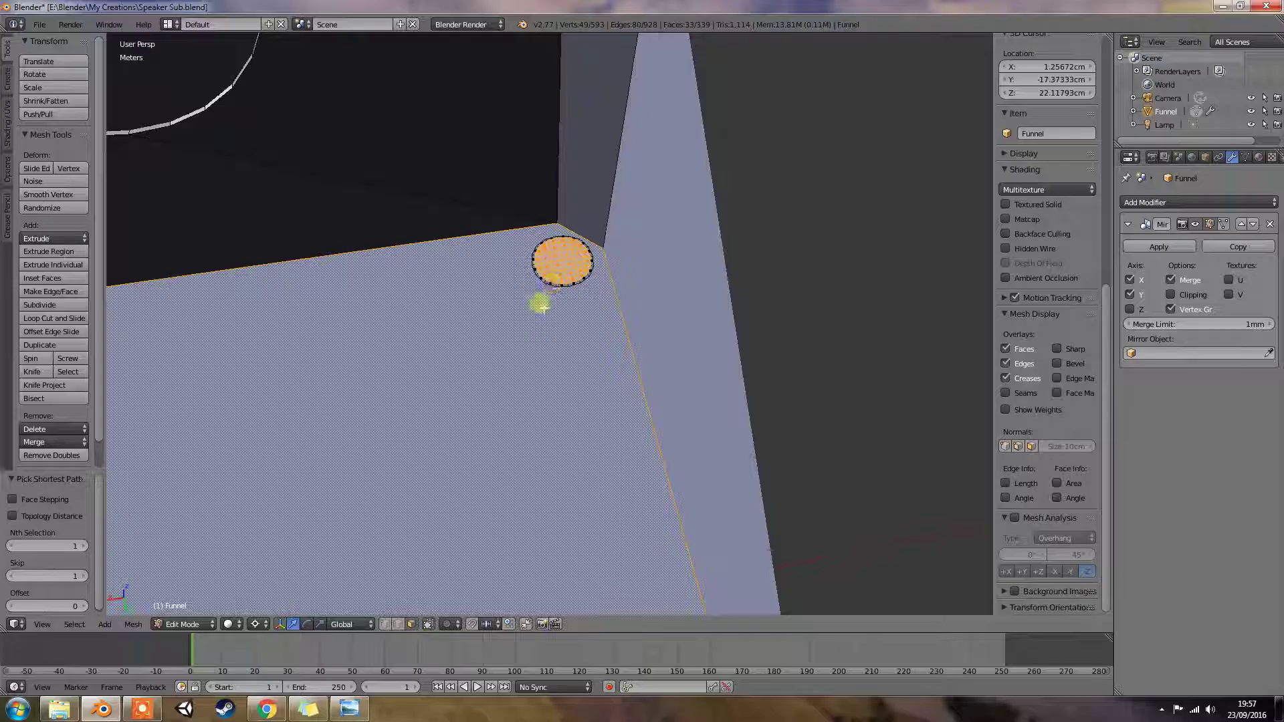
key("ctrl+z")
left_click(558, 288, "ctrl")
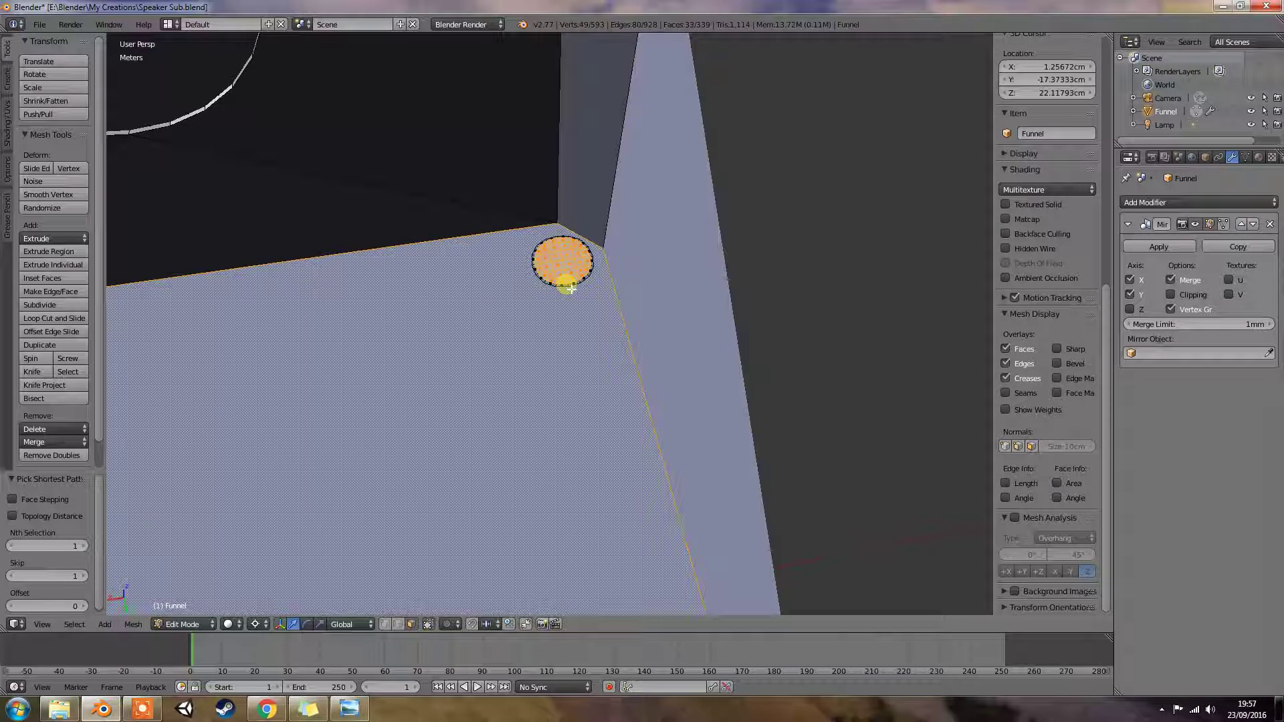
key("ctrl+z")
right_click(554, 291, "ctrl")
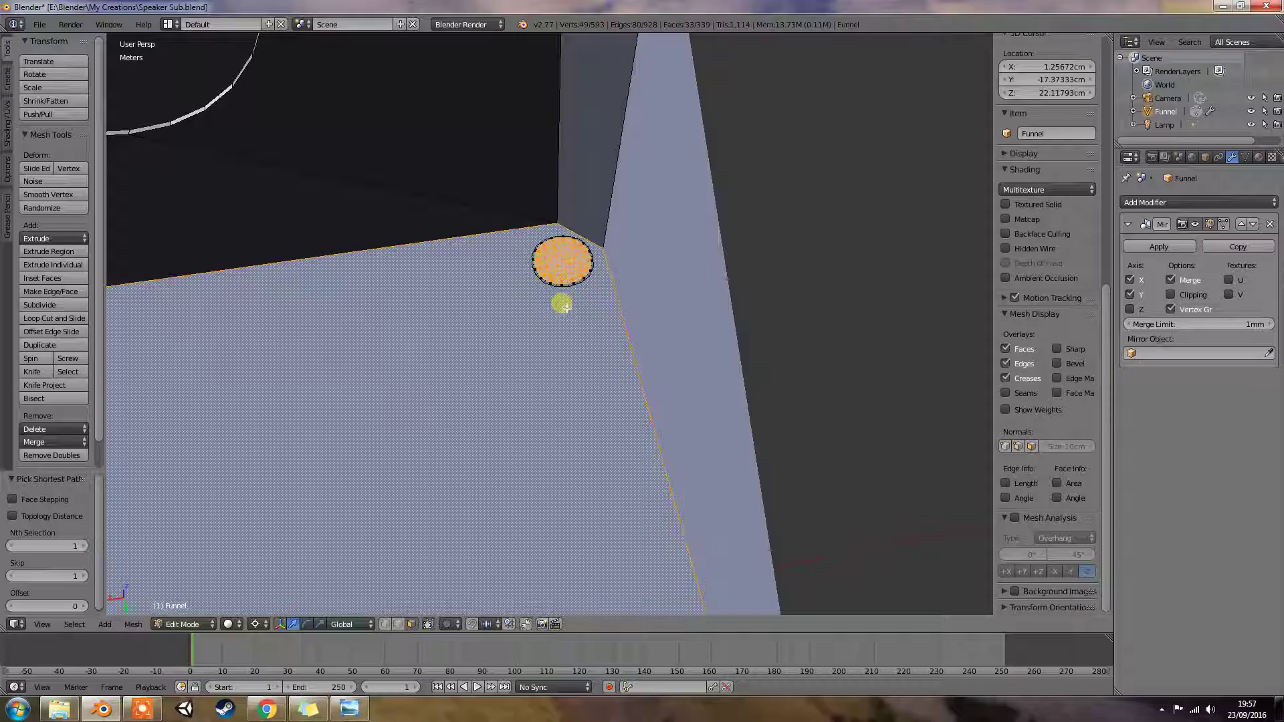
key("ctrl+z")
scroll(567, 270, "up", 2)
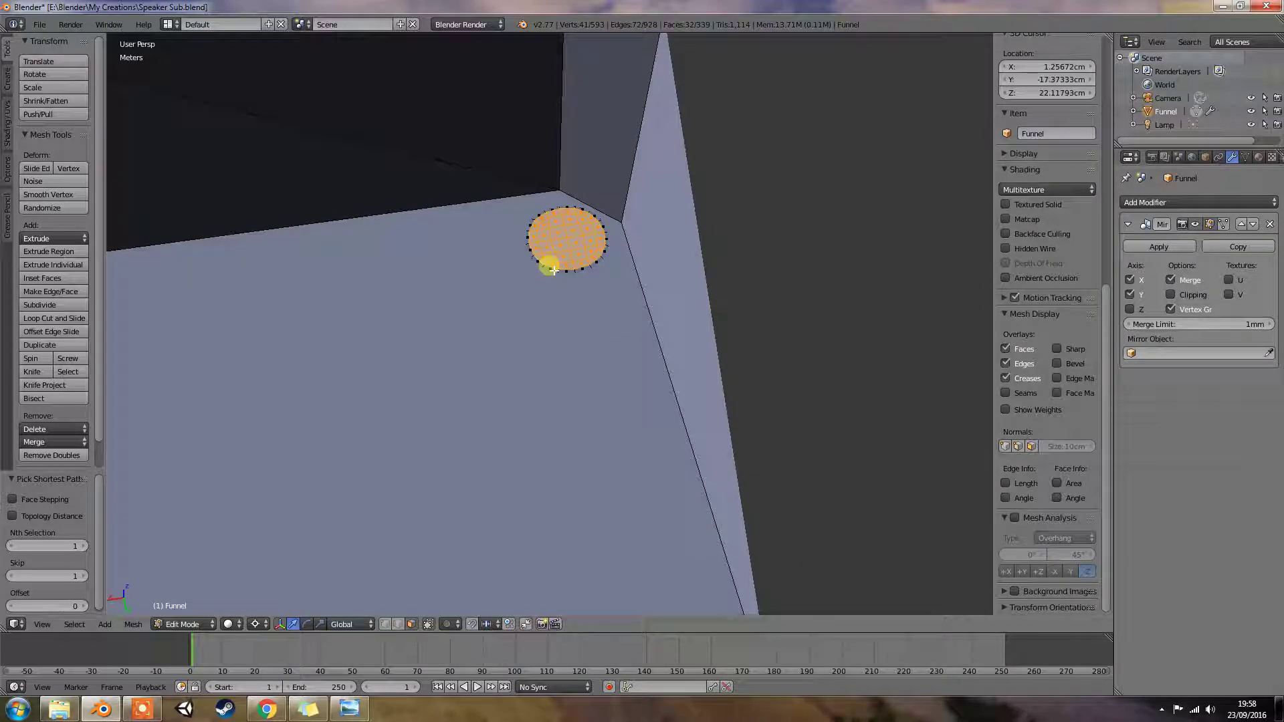
left_click(554, 273, "ctrl")
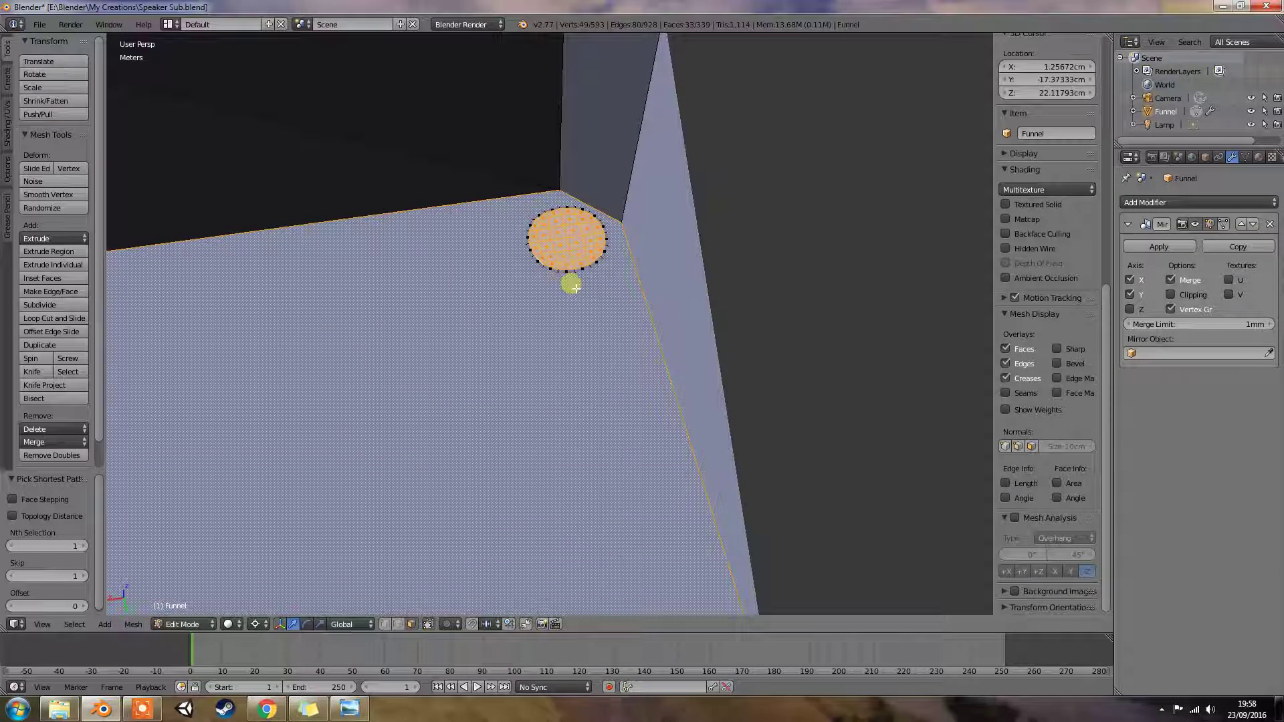
key("ctrl+z")
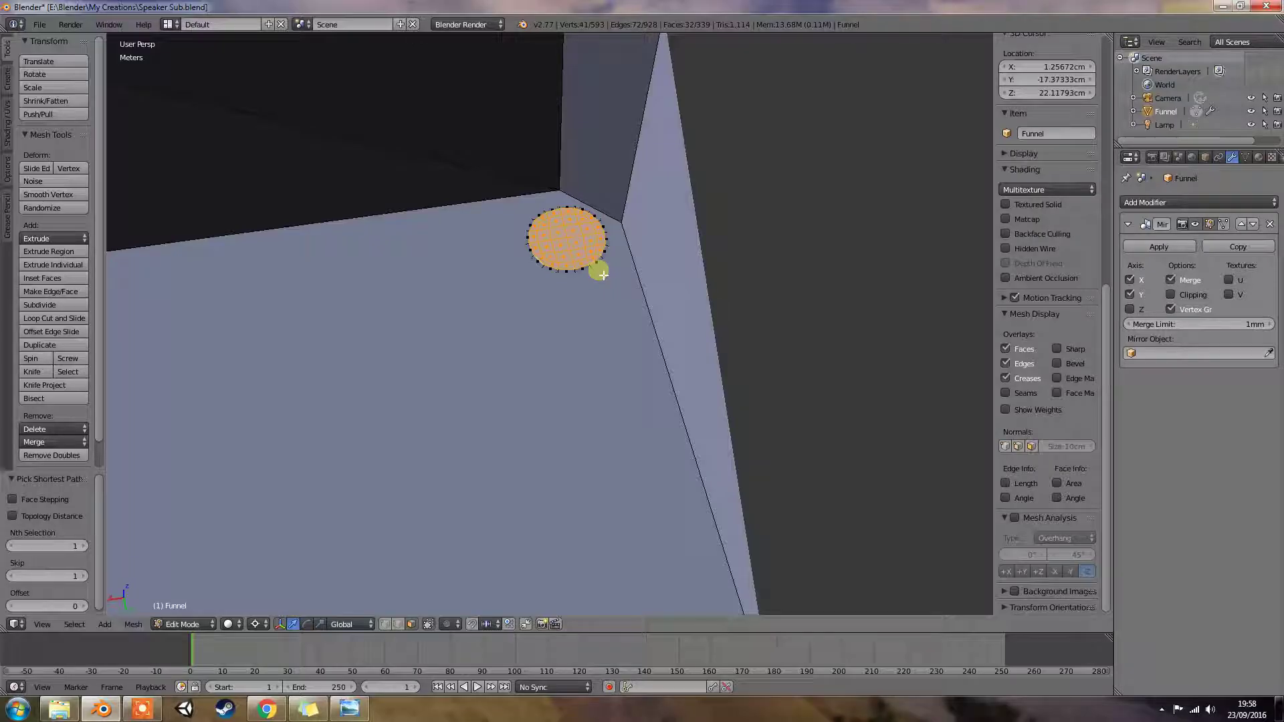
Delete the selected cap faces of the foot, leaving only the thin rim, and check the opening from inside the cabinet
key("x")
left_click(604, 286)
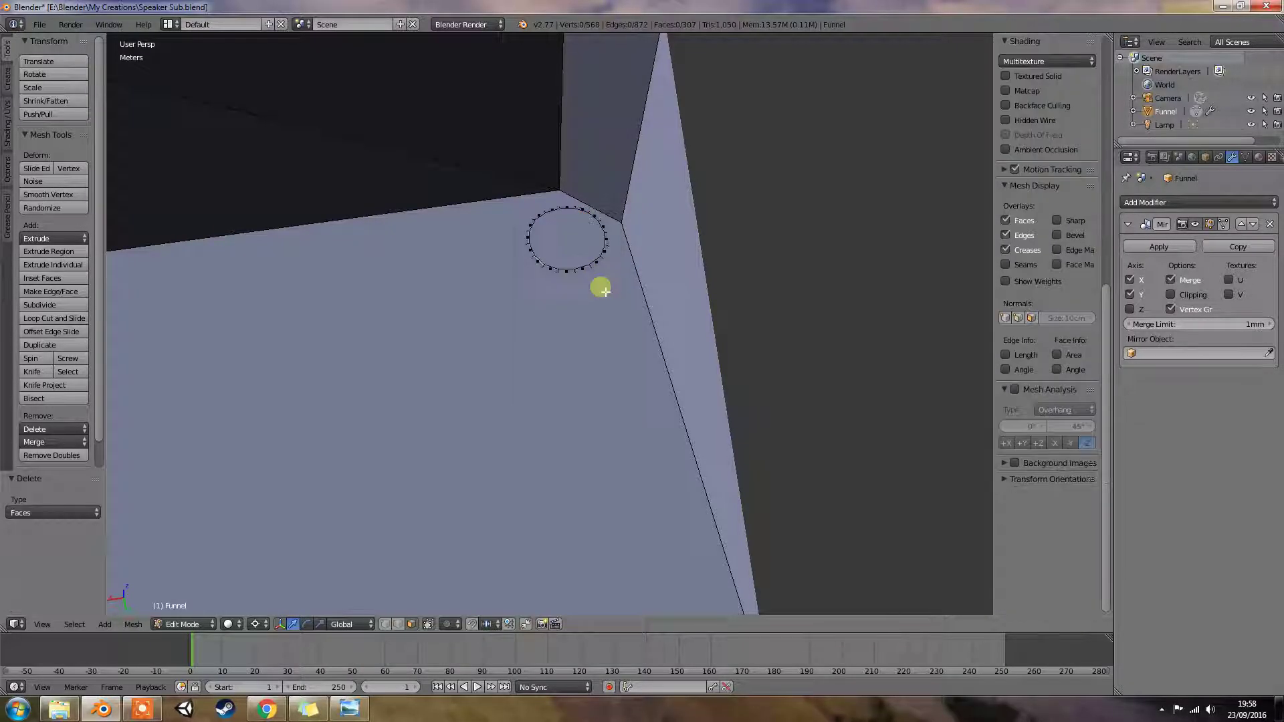
middle_click_drag(626, 294, 598, 291)
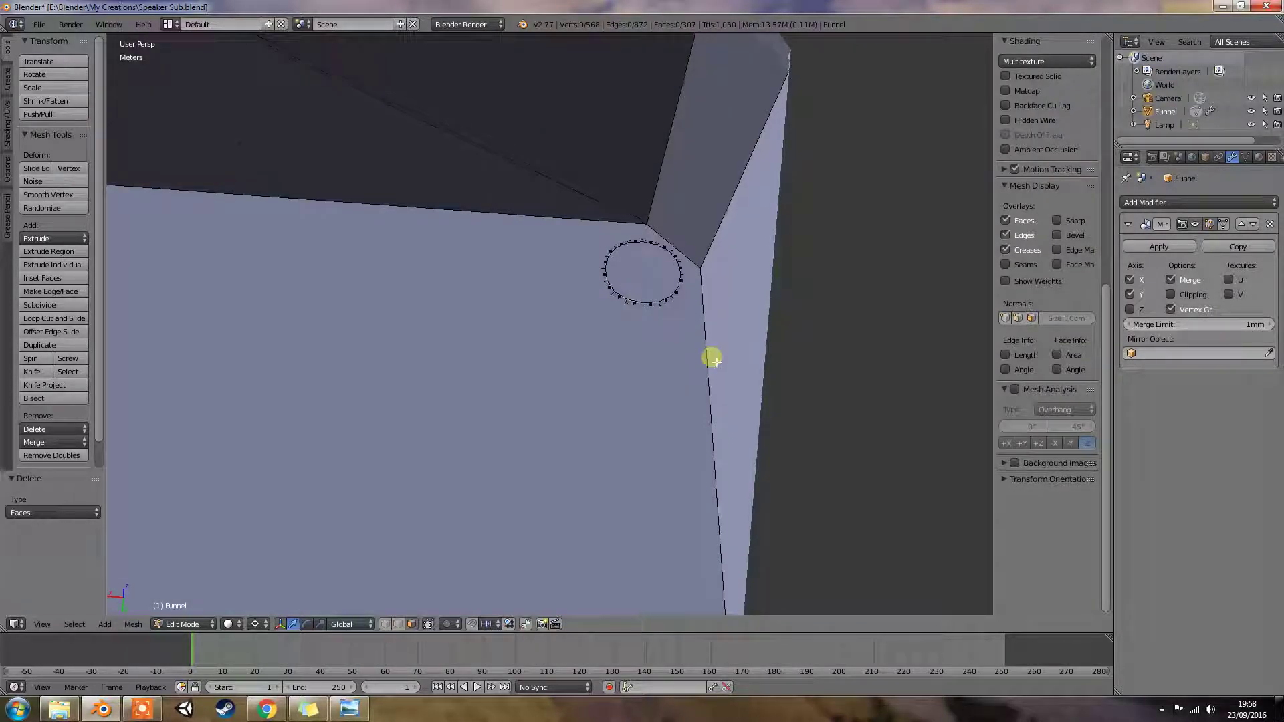
middle_click_drag(713, 361, 727, 387)
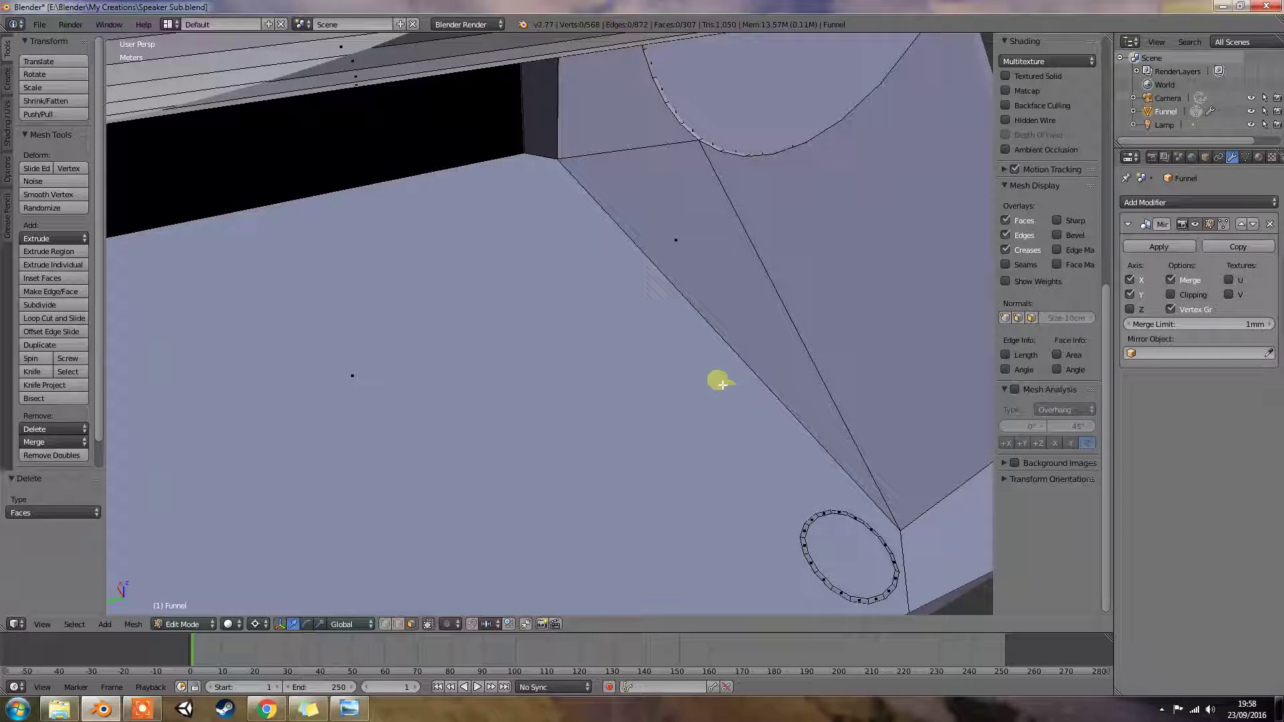
Select the whole linked foot in orthographic view and move it up 1.146 mm along the global Z axis
key("KP_5")
scroll(731, 404, "down", 9)
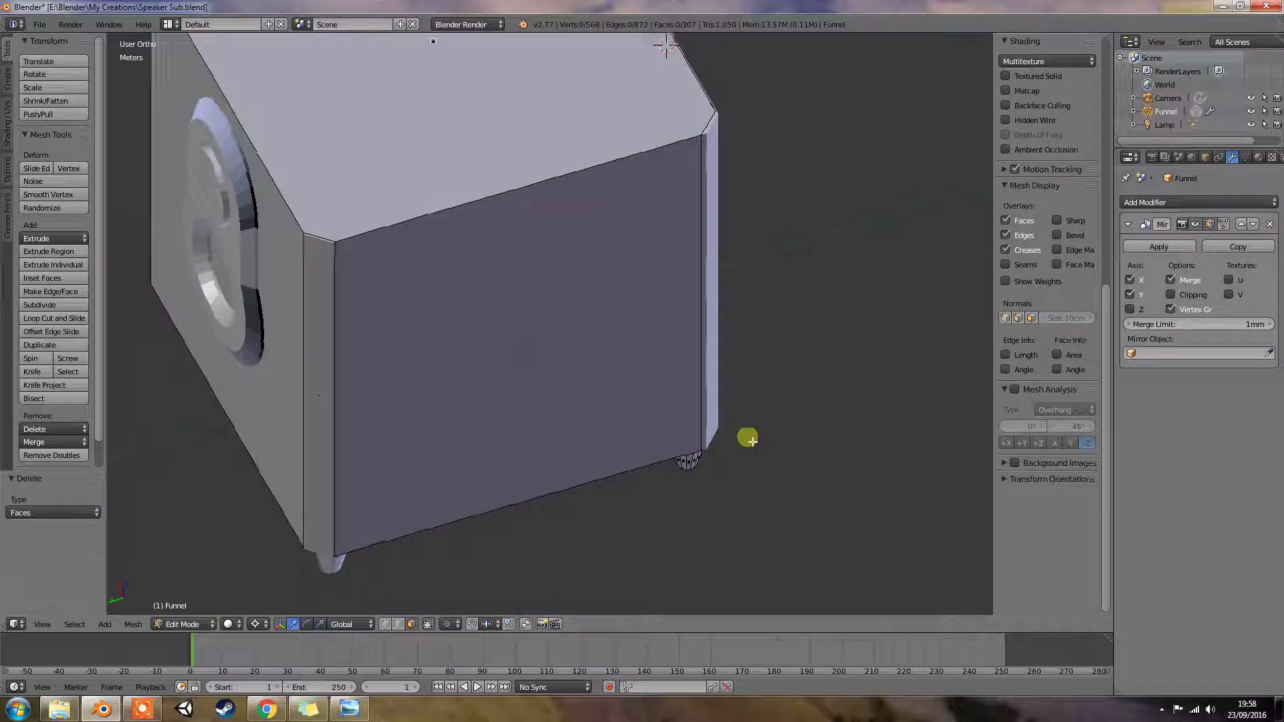
middle_click_drag(748, 438, 668, 367)
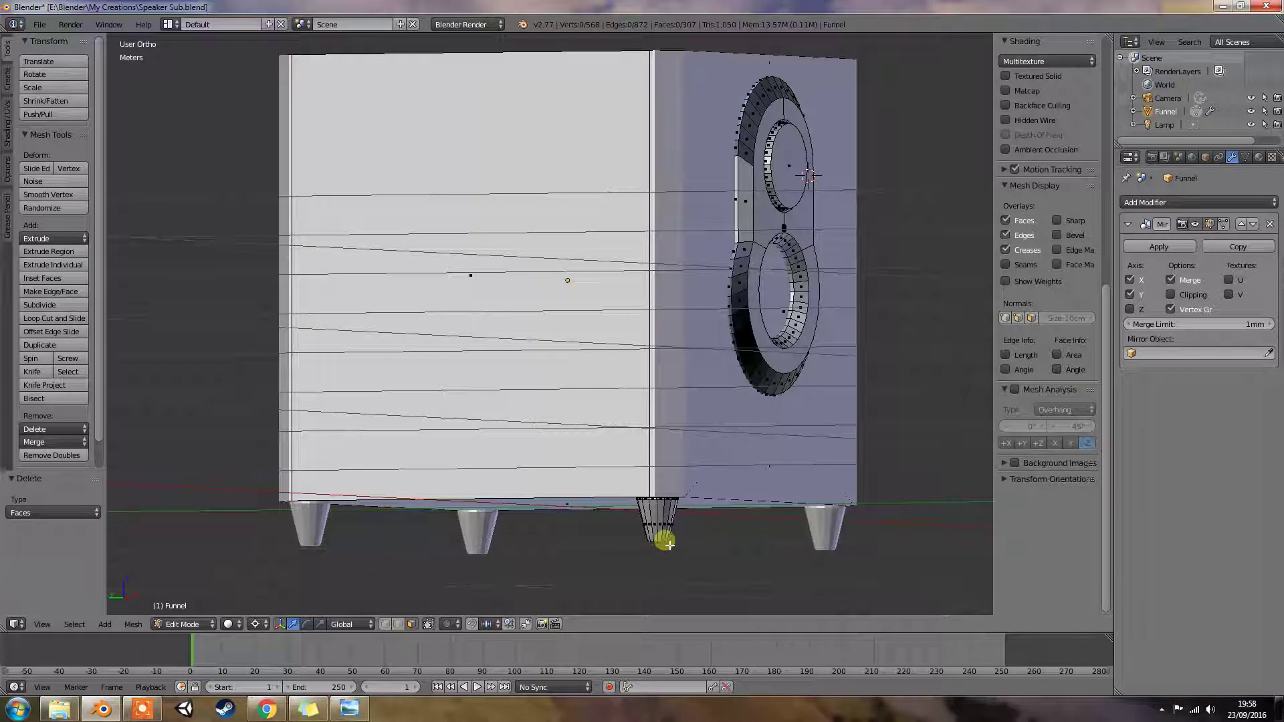
middle_click_drag(660, 531, 686, 546)
right_click(673, 497)
key("l")
key("g")
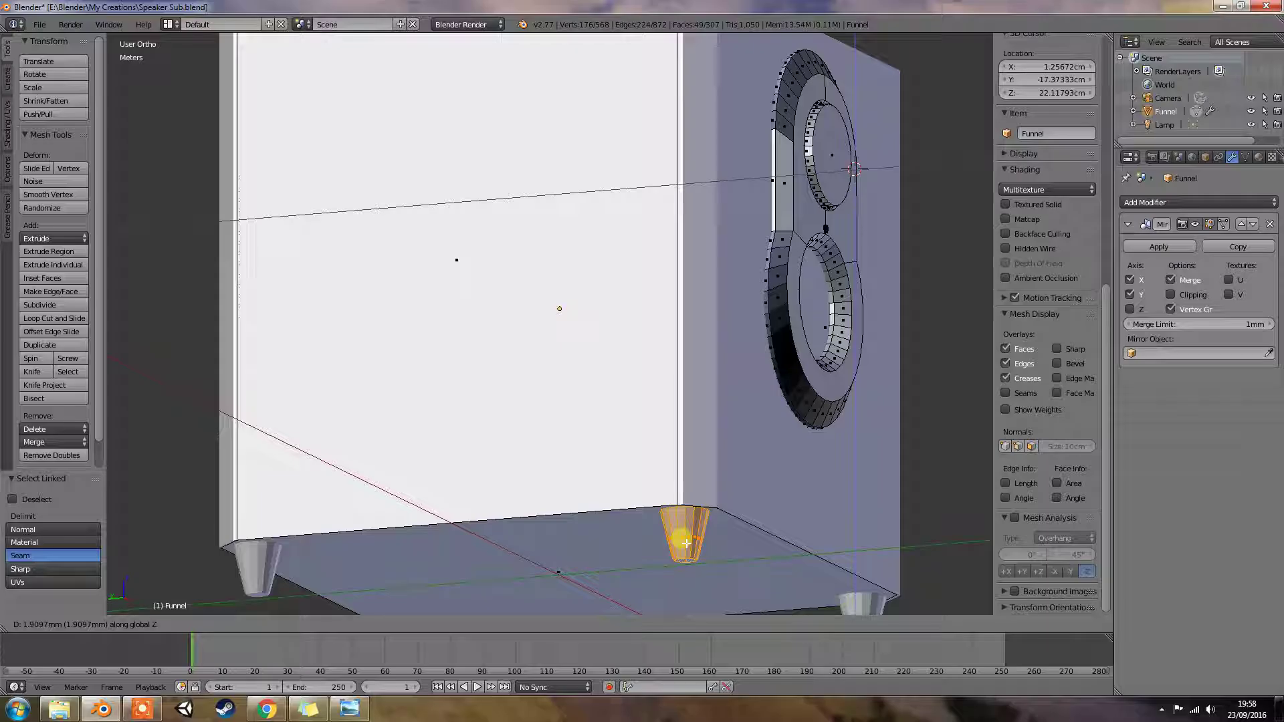
left_click(685, 545)
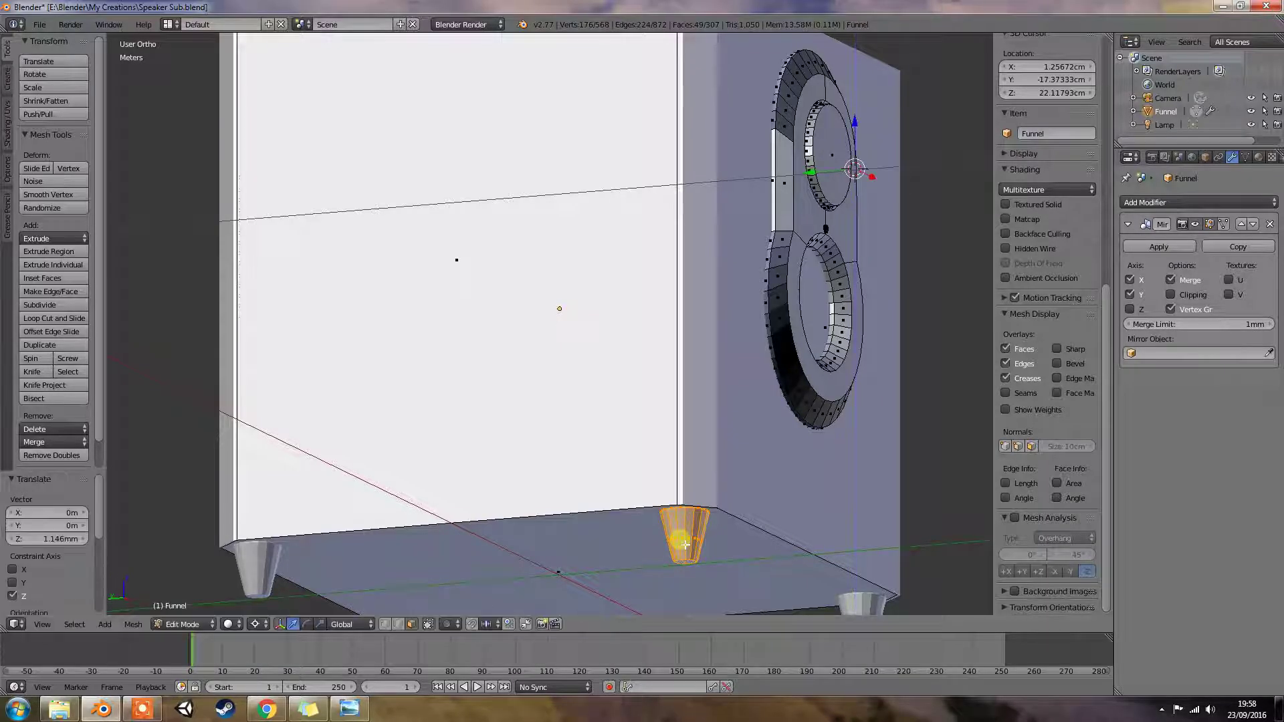
Select the full ring of thin rim faces around the foot's top opening inside the cabinet and delete those faces
middle_click_drag(685, 545, 588, 524)
right_click(591, 525)
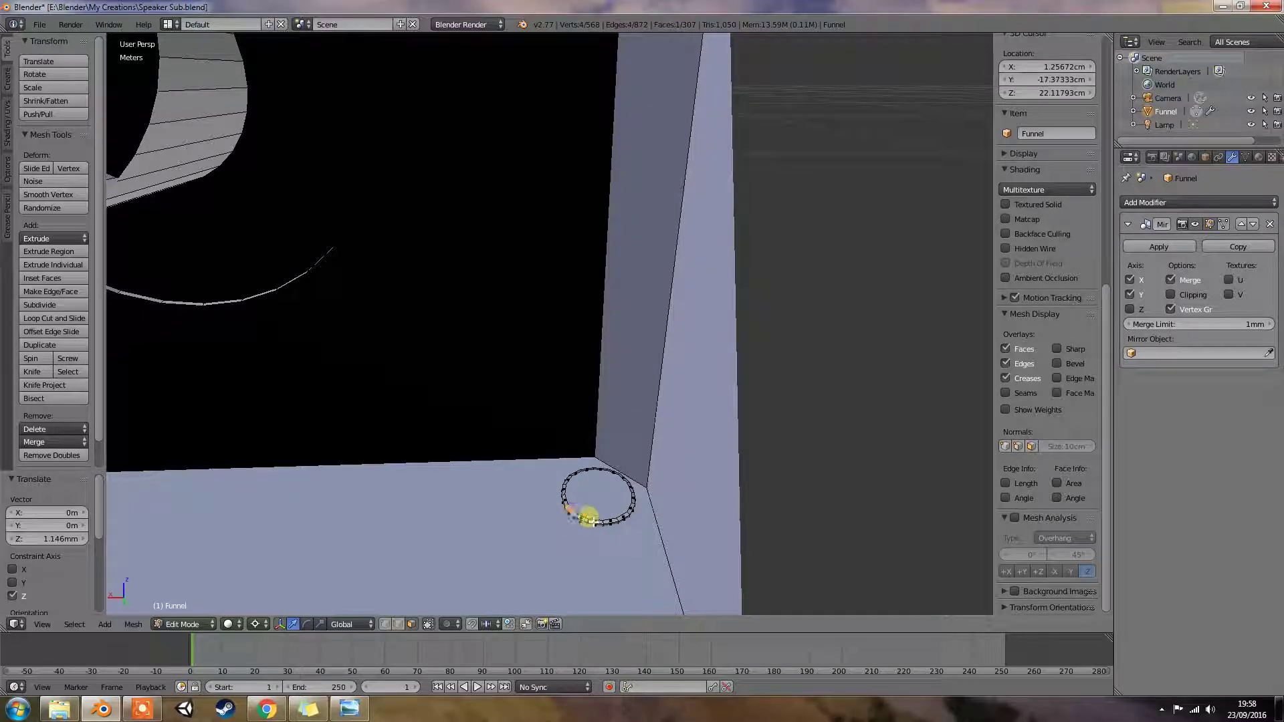
right_click(588, 518, "ctrl")
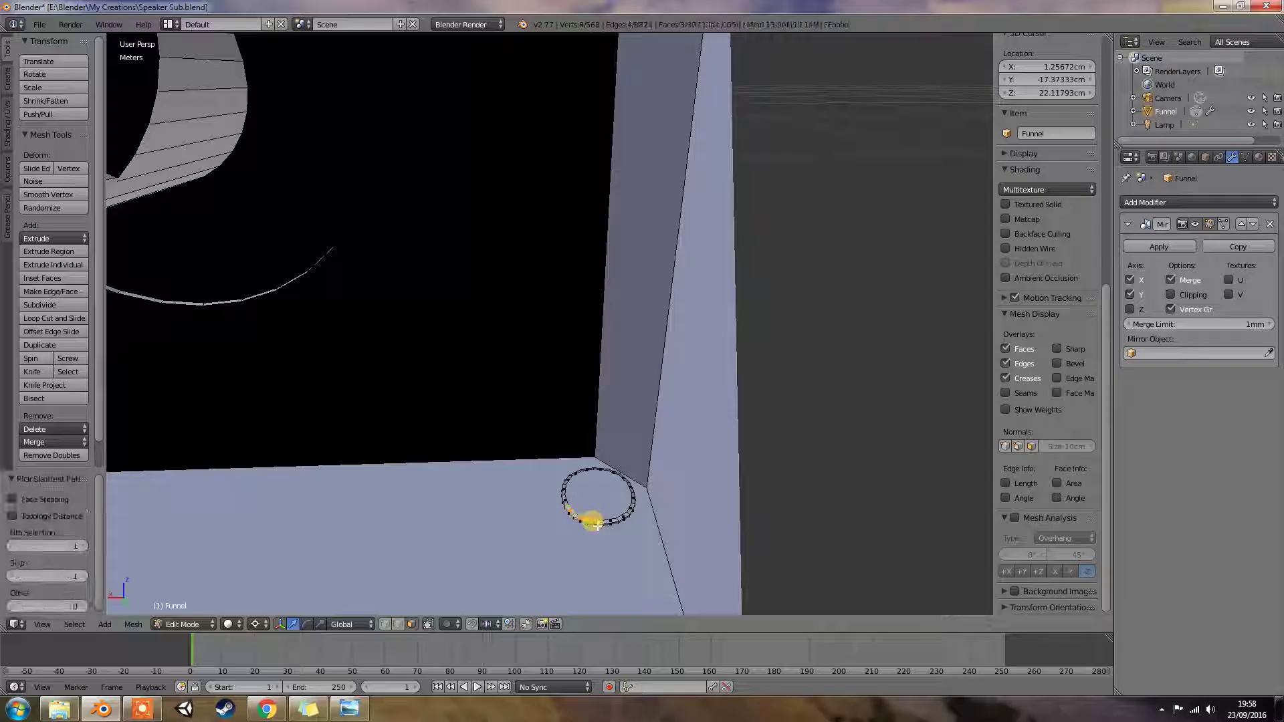
right_click(634, 493, "ctrl")
middle_click_drag(611, 499, 553, 435)
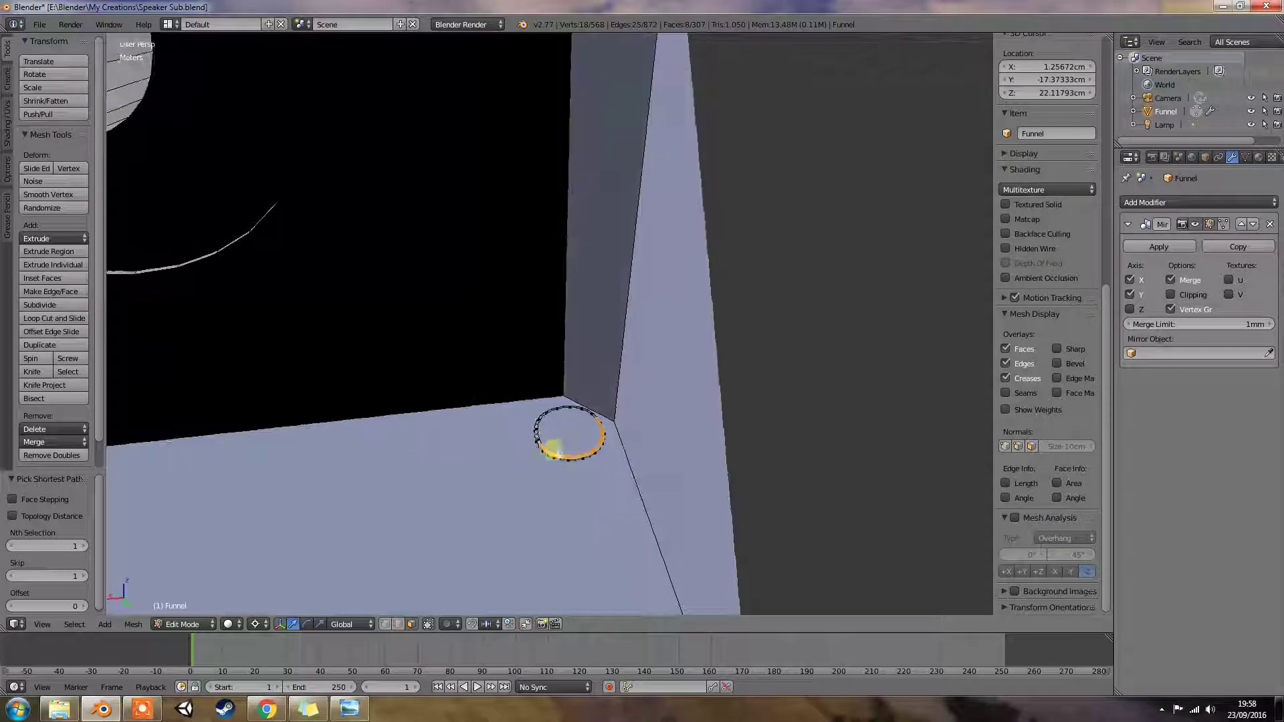
right_click(551, 416, "ctrl")
right_click(539, 436, "ctrl")
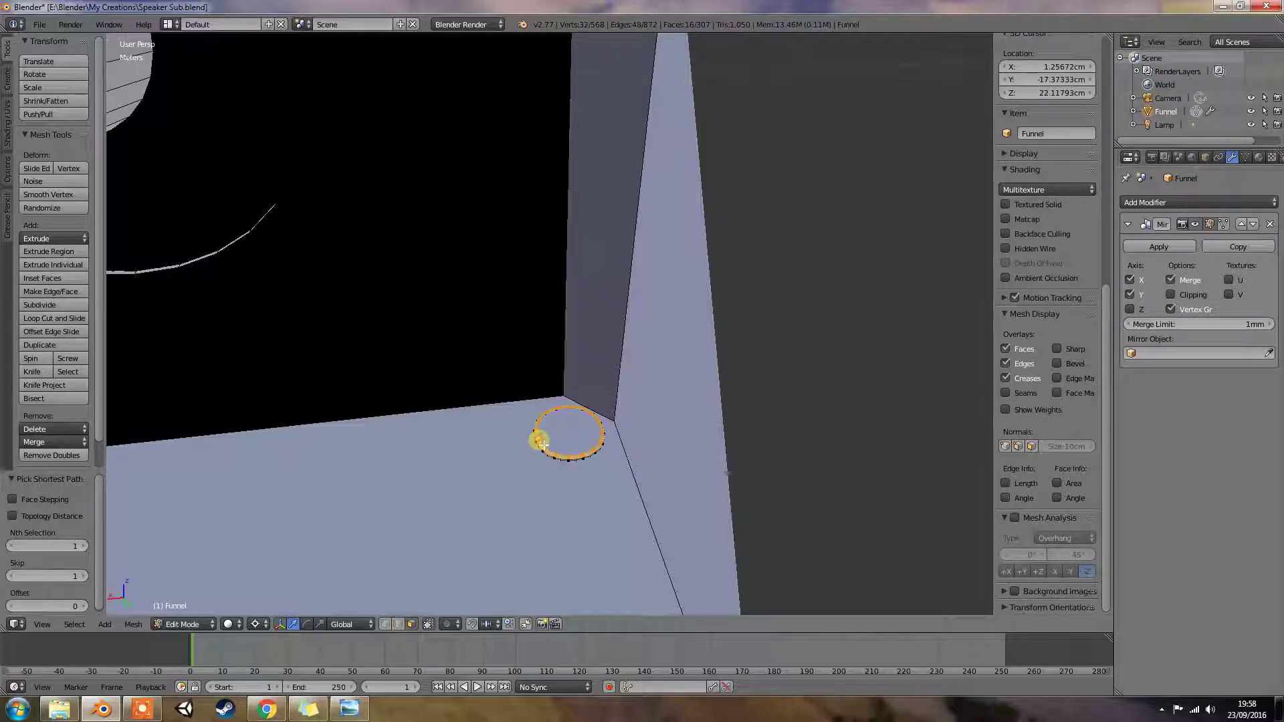
key("x")
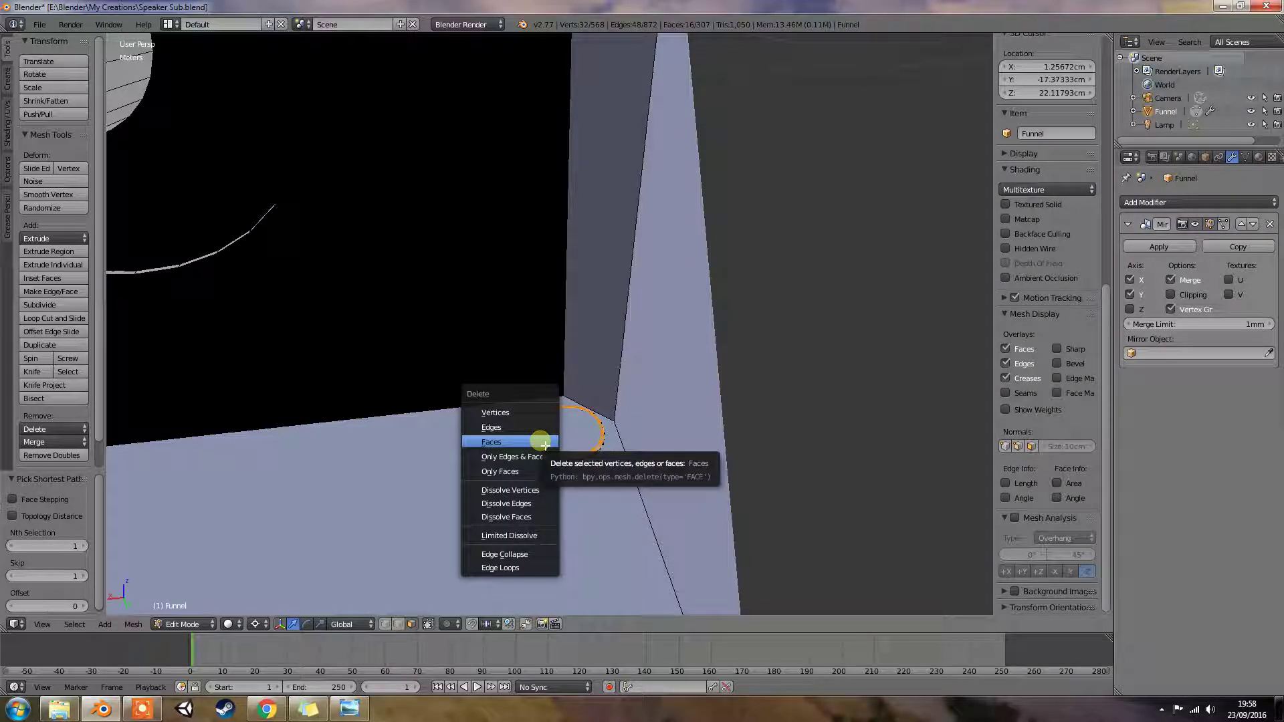
left_click(543, 441)
Examine the speaker in the orthographic front view and at an angle, using rendered and wireframe shading as well as solid
middle_click_drag(640, 484, 591, 467)
scroll(592, 467, "down", 11)
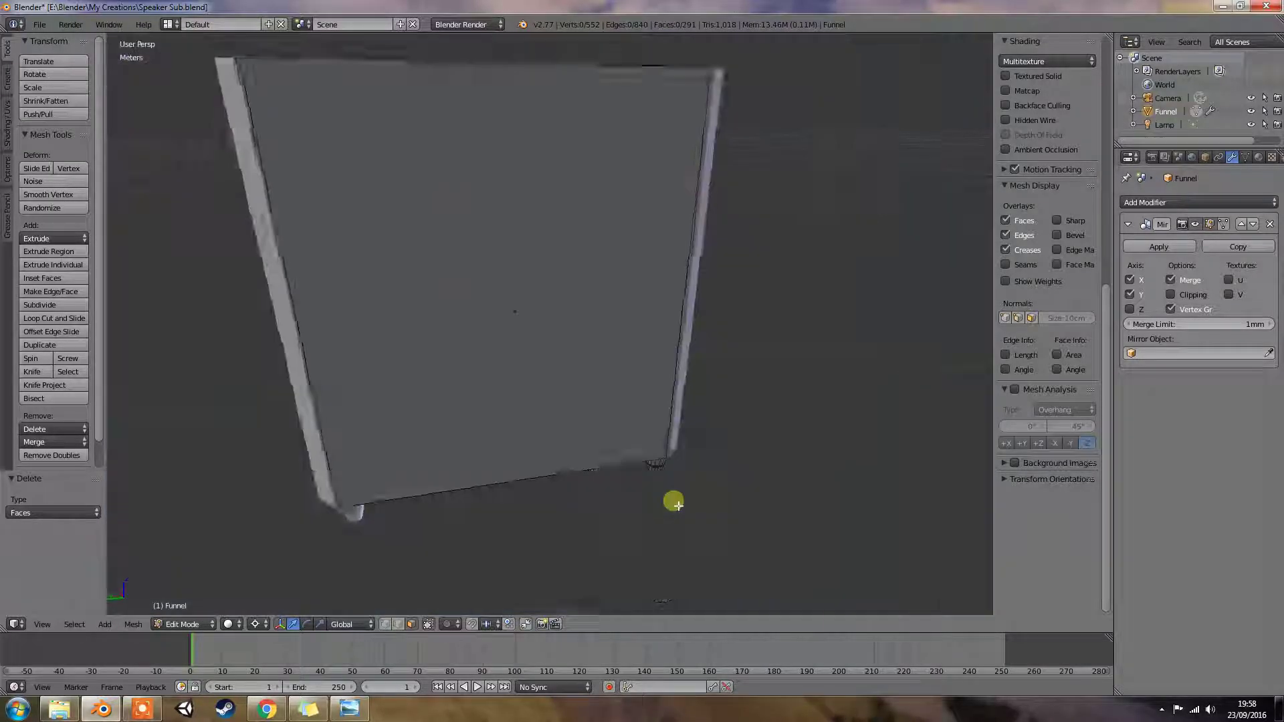
middle_click_drag(709, 490, 539, 477)
key("KP_1")
key("KP_5")
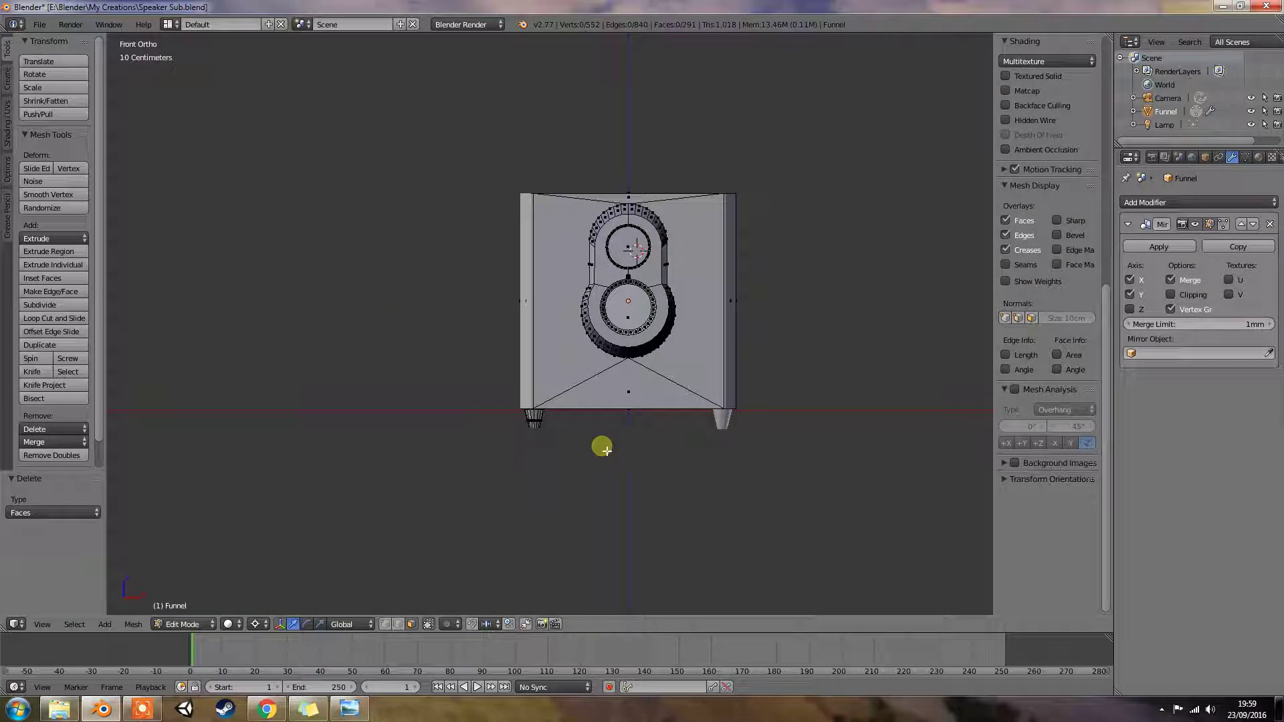
mouse_move(664, 456)
middle_mouse_down()
mouse_move(558, 455)
mouse_move(669, 458)
middle_mouse_up()
key("KP_1")
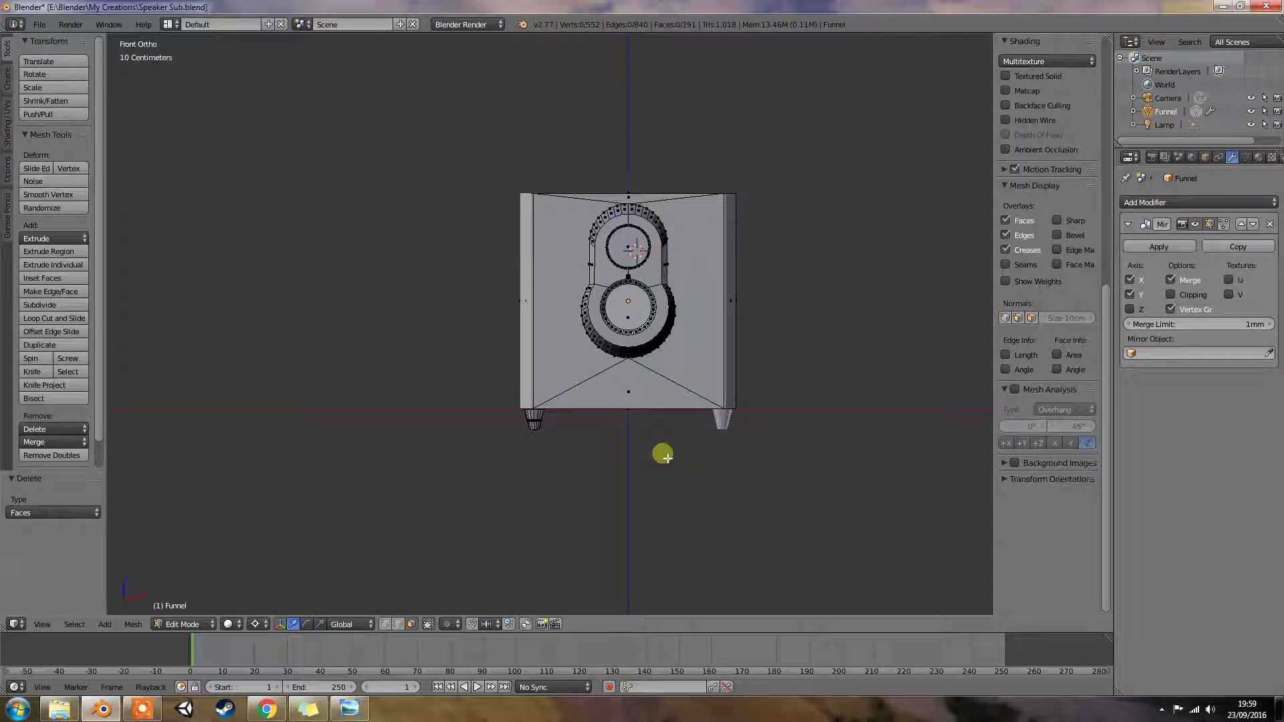
key("shift+z")
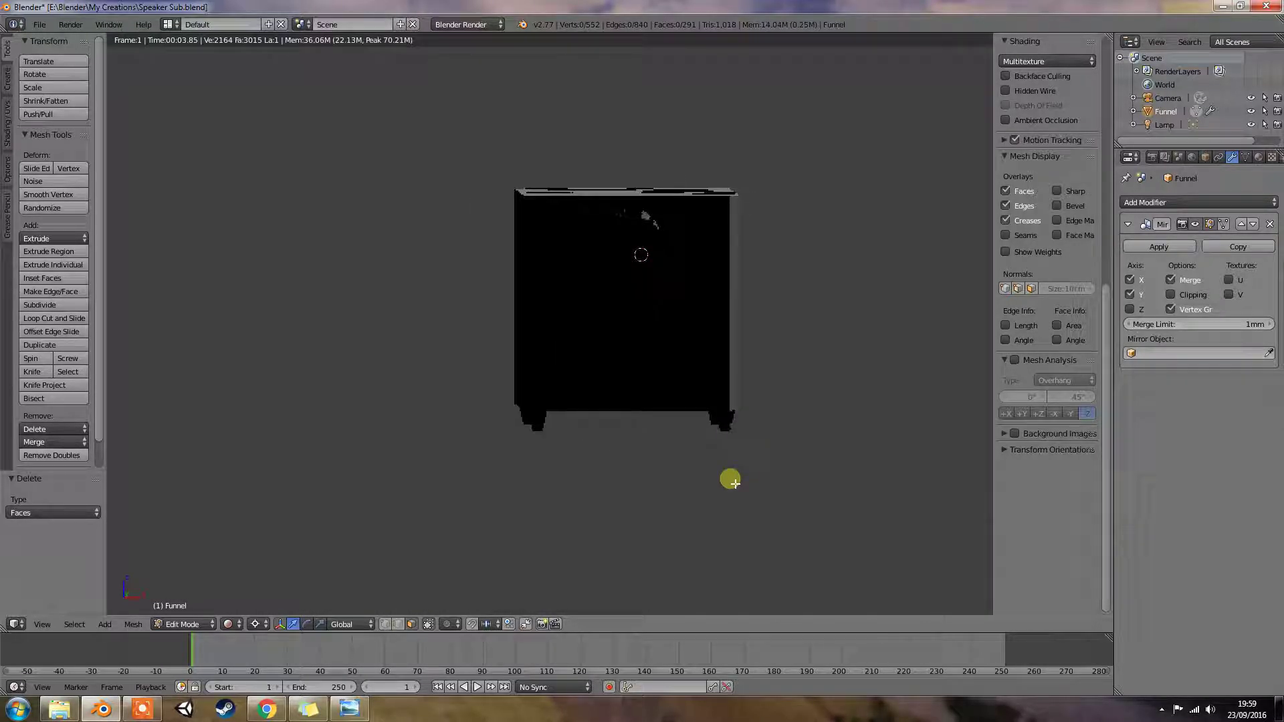
mouse_move(734, 483)
middle_mouse_down()
mouse_move(568, 467)
mouse_move(645, 444)
mouse_move(642, 501)
middle_mouse_up()
key("shift+z")
scroll(519, 405, "up", 5)
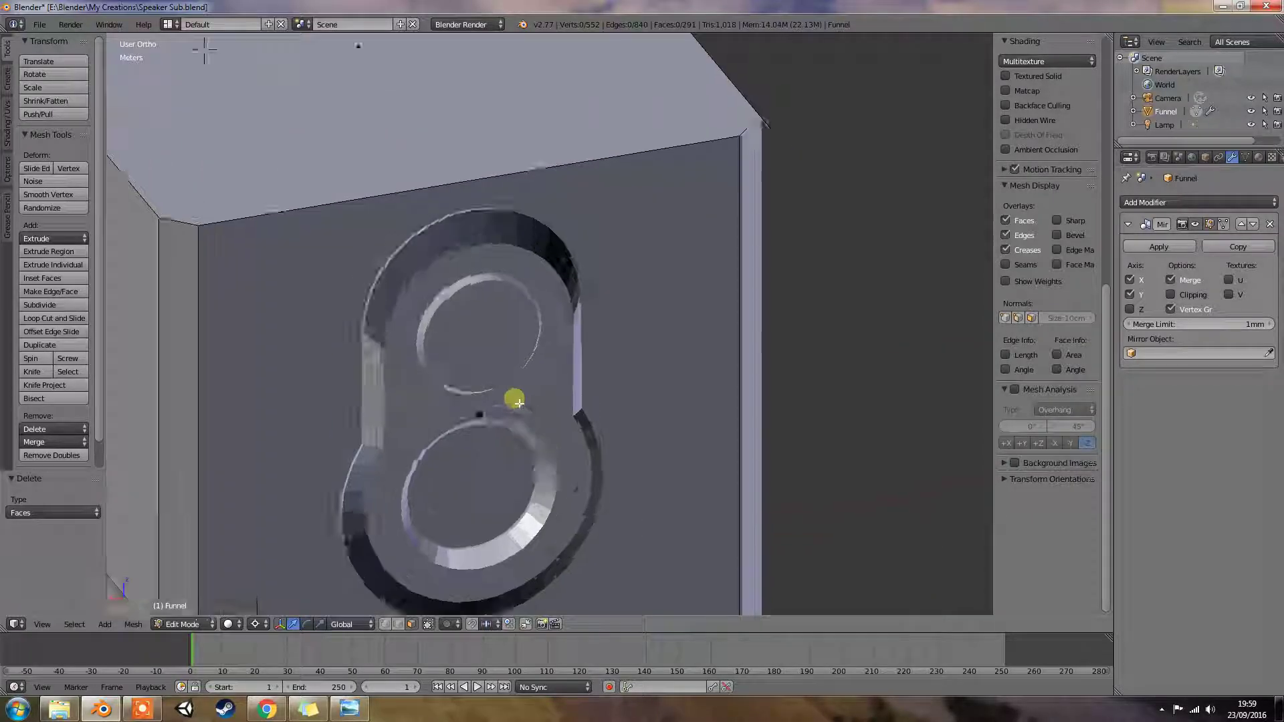
key("z")
mouse_move(520, 403)
middle_mouse_down()
mouse_move(496, 384)
mouse_move(535, 388)
mouse_move(581, 364)
mouse_move(563, 407)
mouse_move(577, 415)
mouse_move(697, 386)
mouse_move(690, 402)
middle_mouse_up()
key("z")
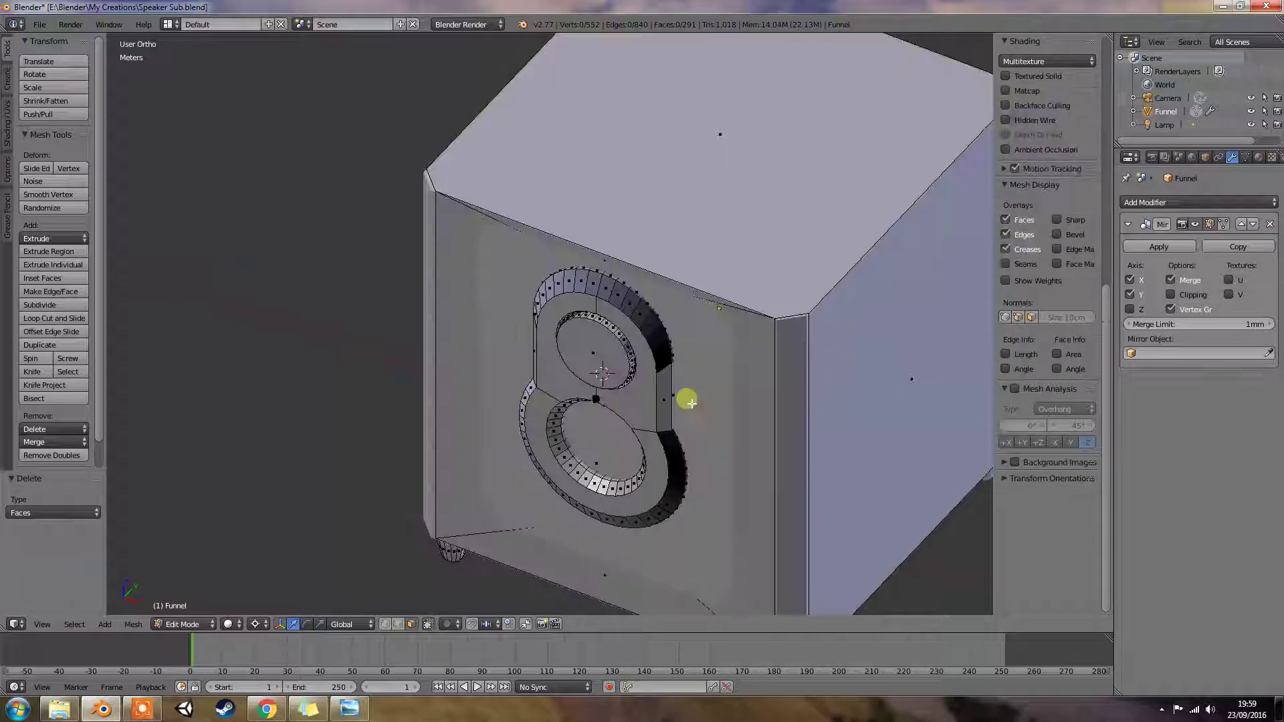
Dissolve the thin outer rim strip along the right half of the driver recess's upper arch into a single face
right_click(613, 278)
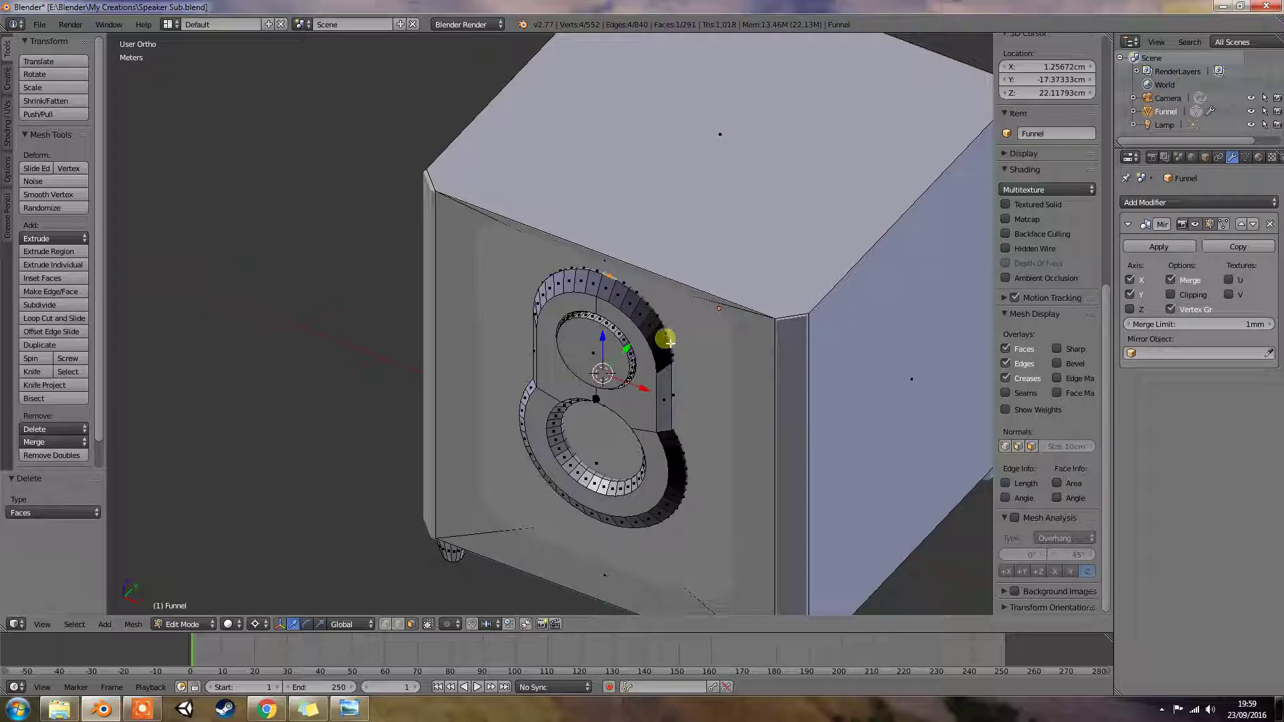
right_click(644, 299, "ctrl")
middle_click_drag(676, 324, 648, 333)
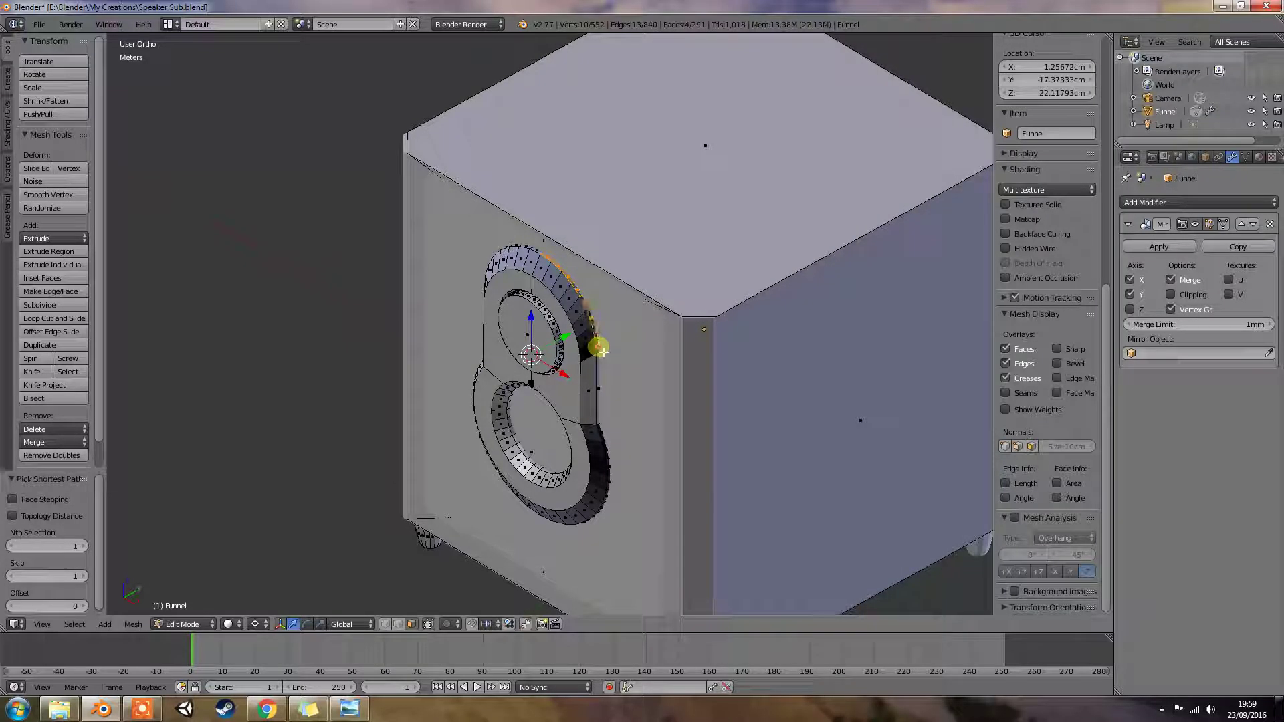
right_click(607, 355, "ctrl")
key("ctrl+x")
Dissolve the matching outer rim strip along the left half of the driver recess's upper arch into a single face
middle_click_drag(614, 357, 626, 360)
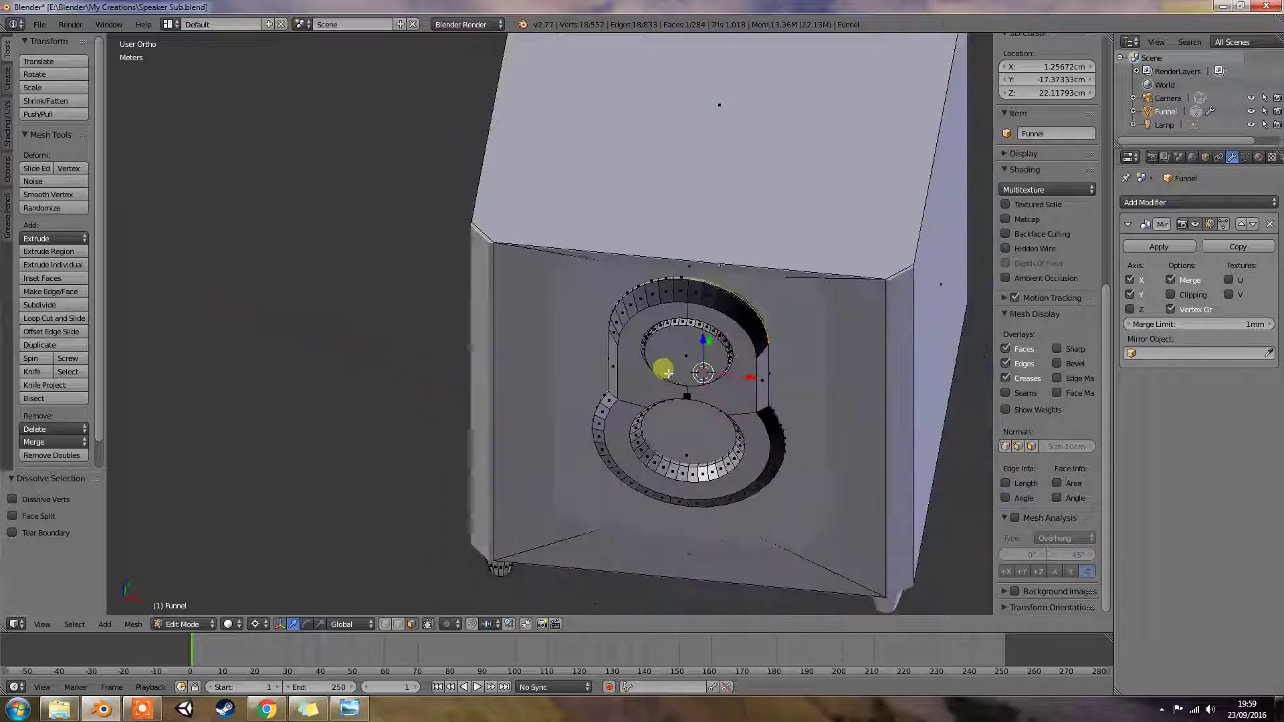
middle_click_drag(668, 374, 719, 321)
right_click(720, 275)
right_click(729, 251, "ctrl")
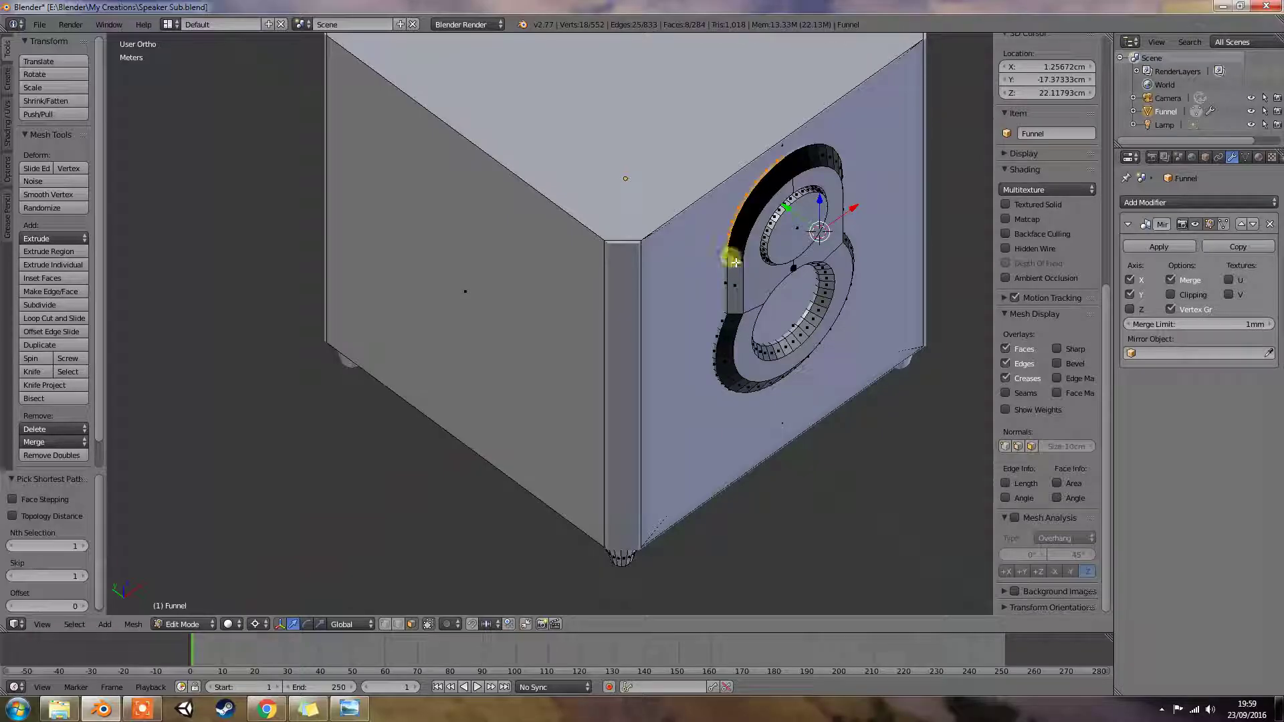
key("ctrl+x")
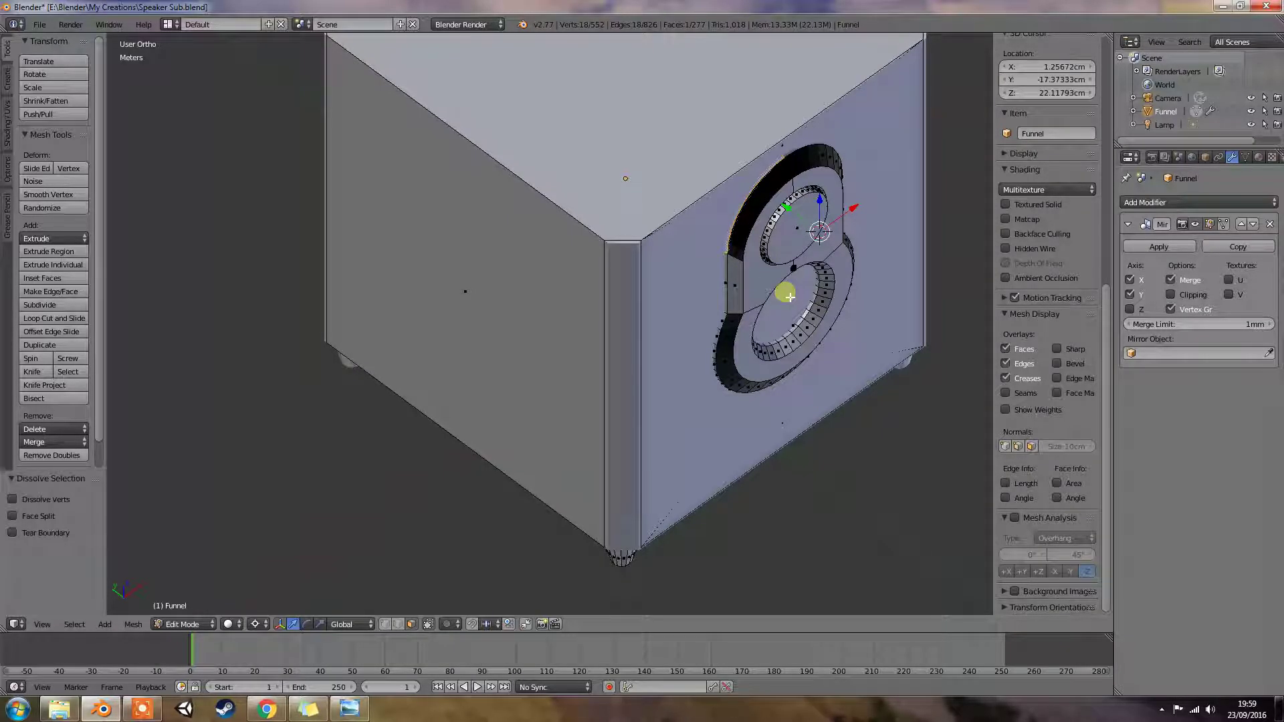
middle_click_drag(779, 289, 669, 281)
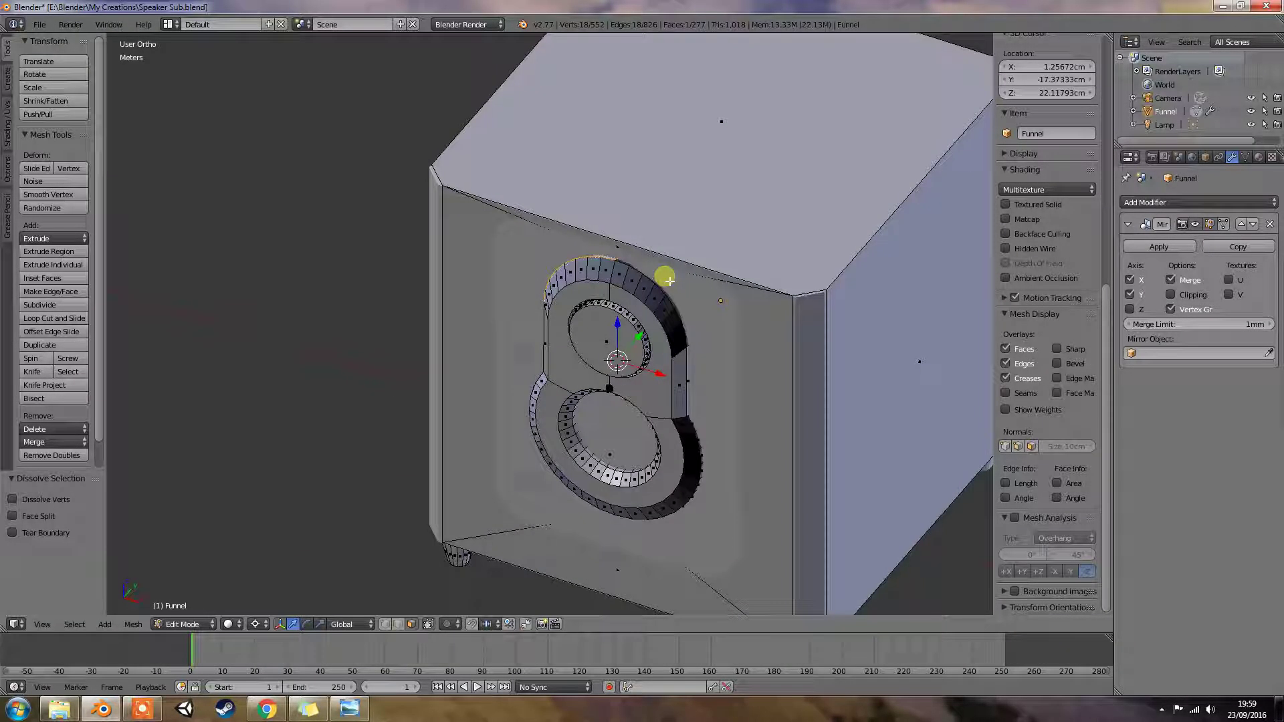
scroll(670, 280, "up", 7)
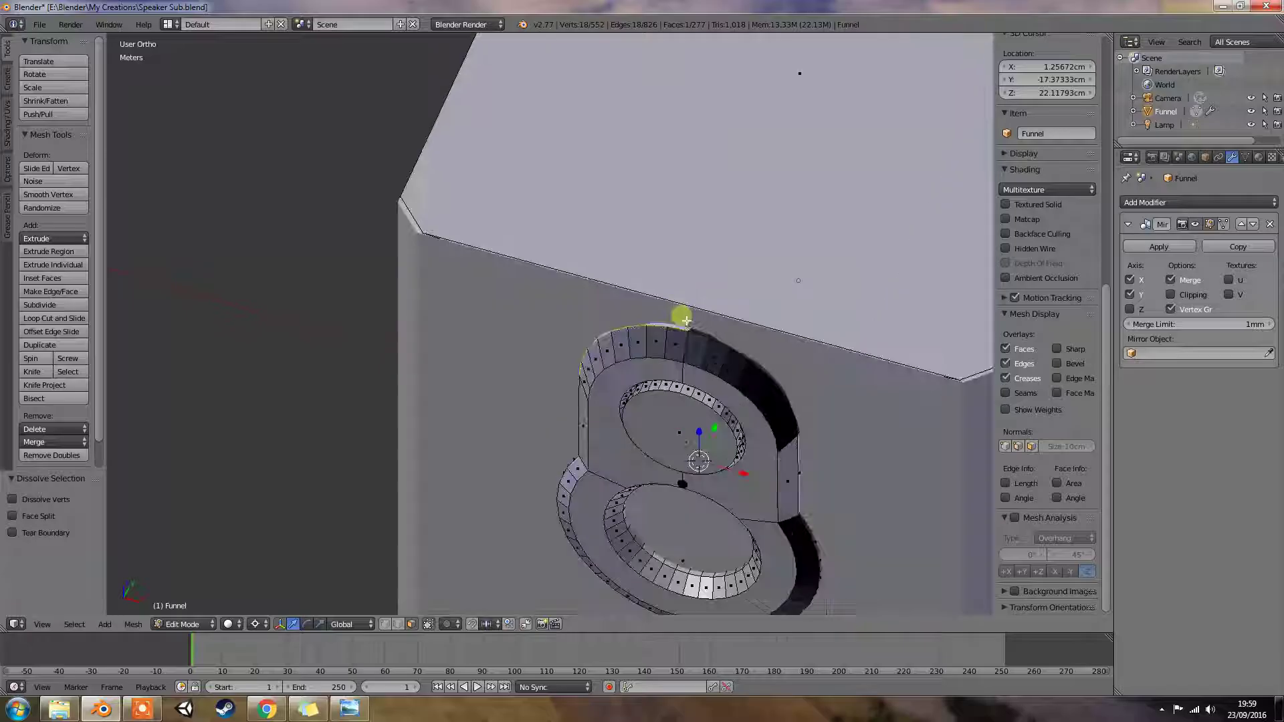
Undo the rim strip dissolves on both halves of the driver recess's upper arch
middle_click_drag(705, 343, 785, 388)
key("KP_1")
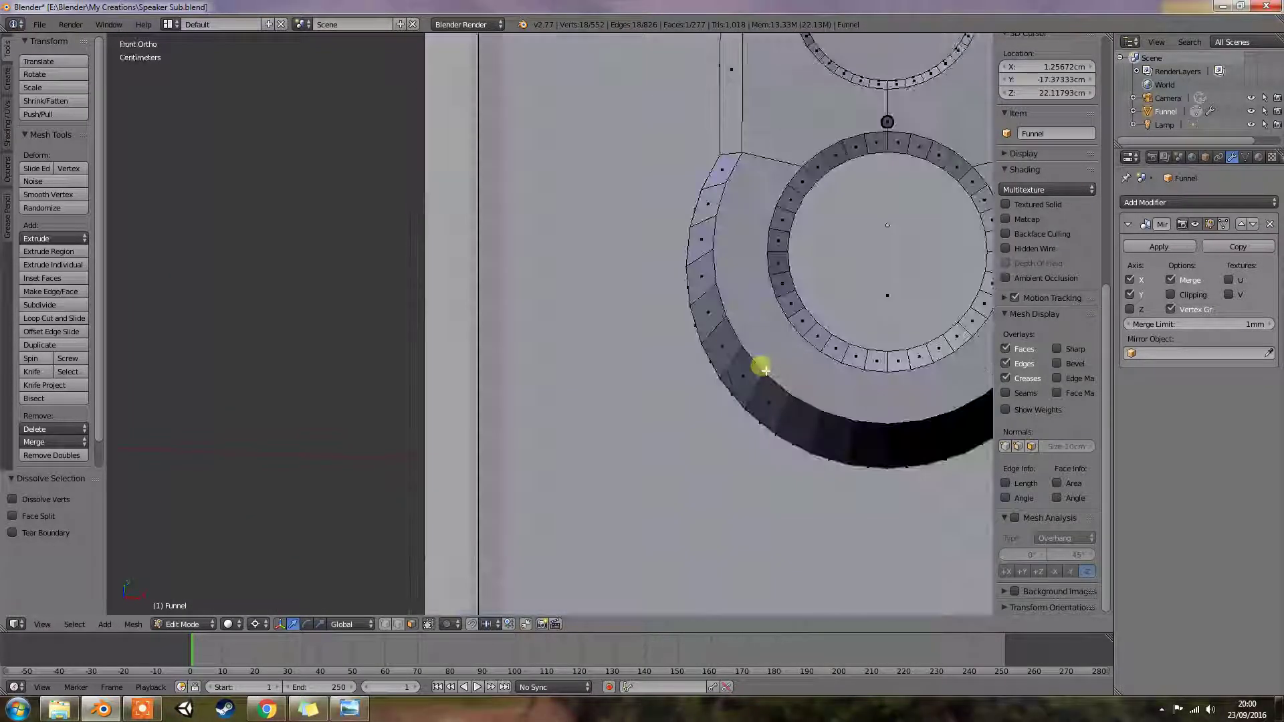
scroll(747, 343, "down", 1)
scroll(747, 341, "up", 1)
middle_click_drag(739, 311, 732, 533, "shift")
scroll(722, 381, "up", 5, "shift")
middle_click_drag(777, 376, 716, 403)
key("ctrl+z")
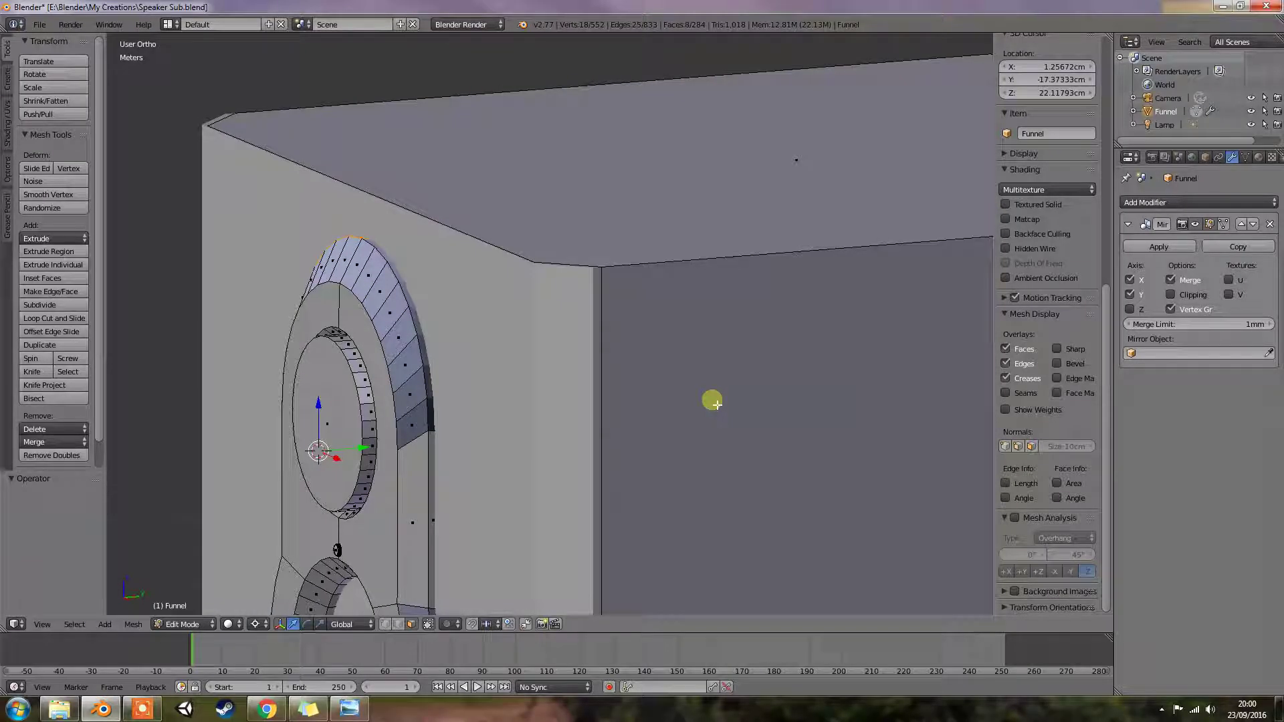
key("ctrl+z")
key("ctrl+z")
key("ctrl+z")
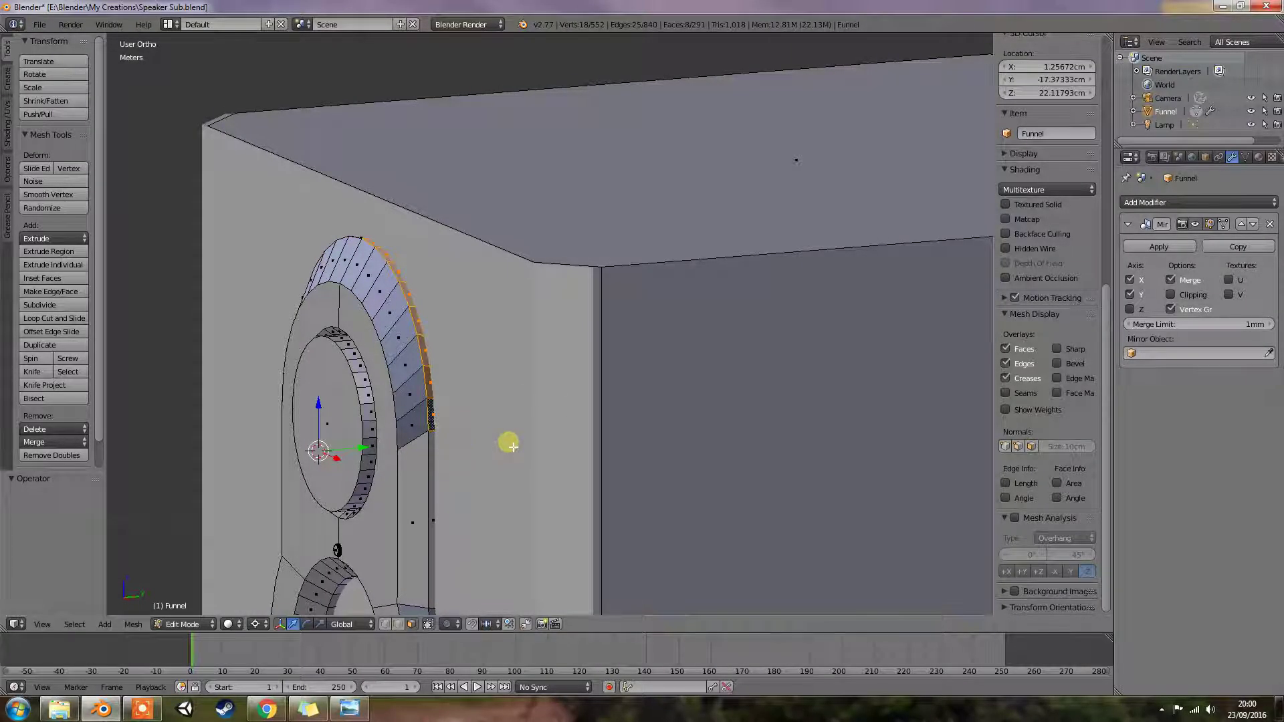
Switch to perspective view and remove the Mirror modifier from the Funnel object
middle_click_drag(509, 444, 586, 452)
scroll(672, 453, "up", 4)
middle_click_drag(665, 452, 337, 509)
key("KP_5")
scroll(319, 493, "up", 2)
scroll(328, 502, "down", 2)
scroll(329, 503, "down", 2)
scroll(329, 501, "up", 5)
scroll(363, 479, "down", 6)
middle_click_drag(362, 476, 407, 384)
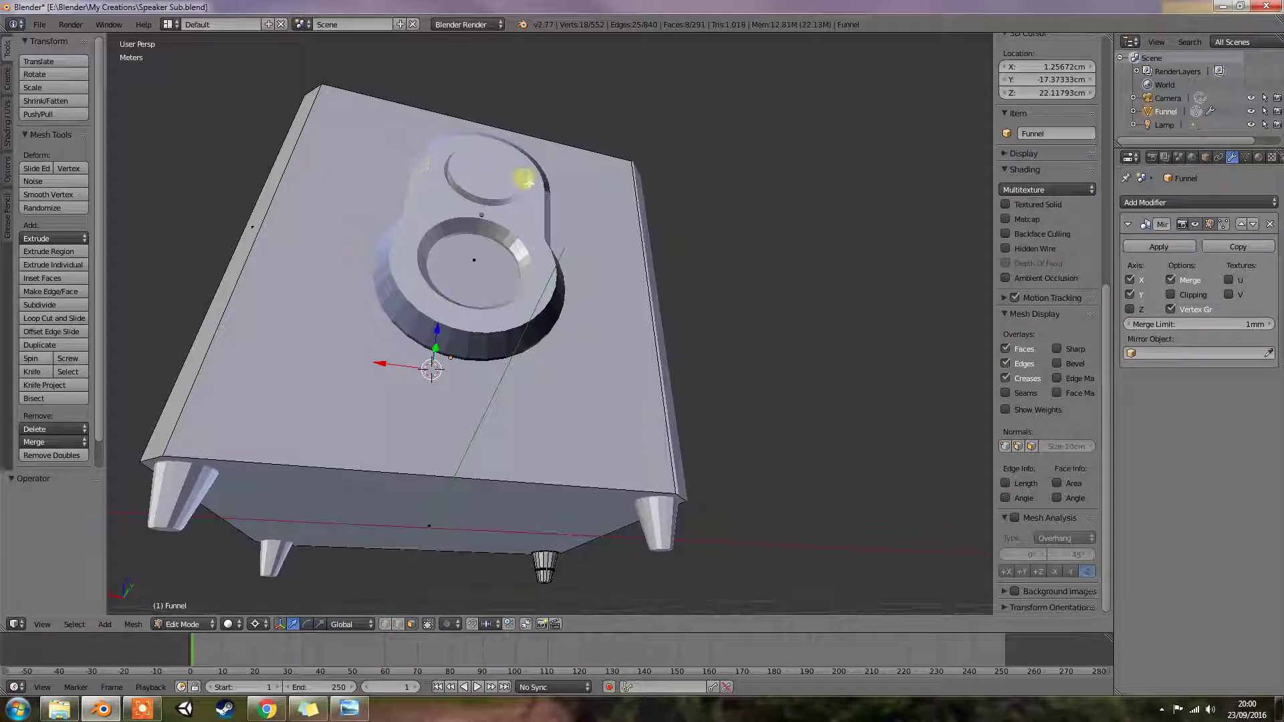
left_click(1270, 228)
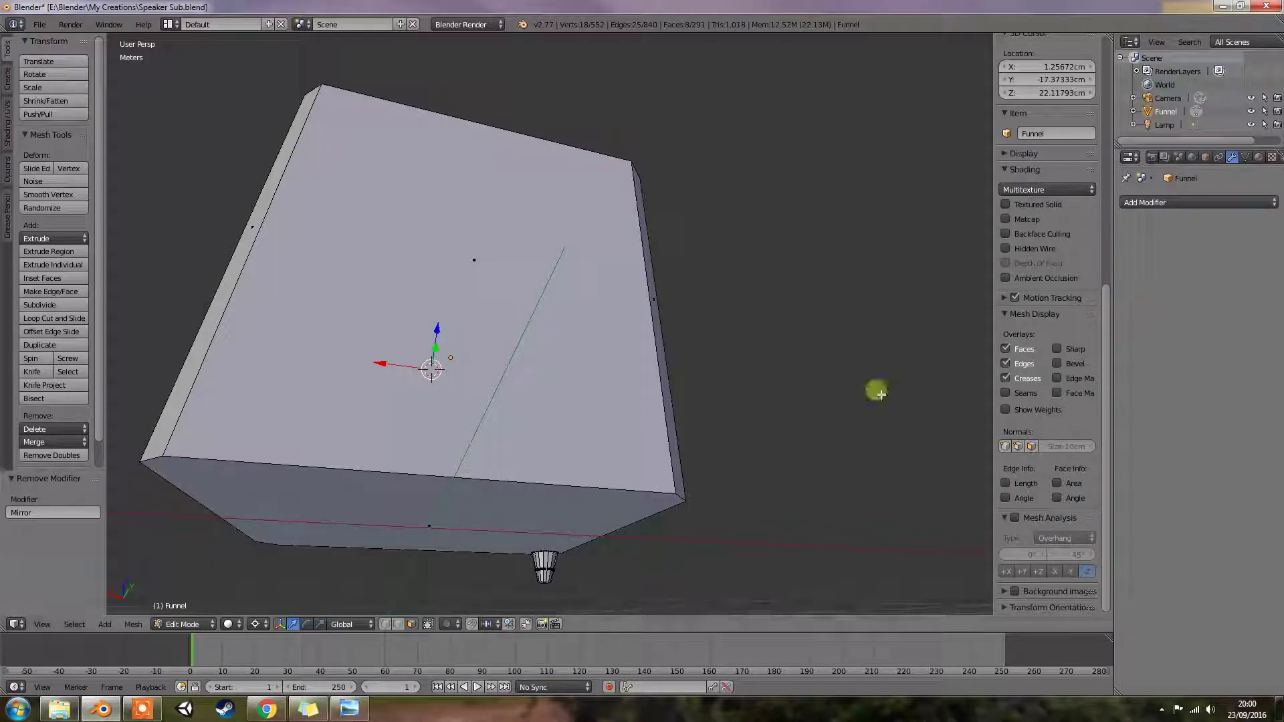
Select all linked geometry of the single foot under the cabinet and separate the selection into its own object
scroll(876, 396, "down", 5)
middle_click_drag(754, 410, 659, 275)
scroll(642, 284, "up", 6)
scroll(602, 287, "down", 2)
scroll(581, 282, "down", 1)
scroll(570, 281, "up", 1)
key("b")
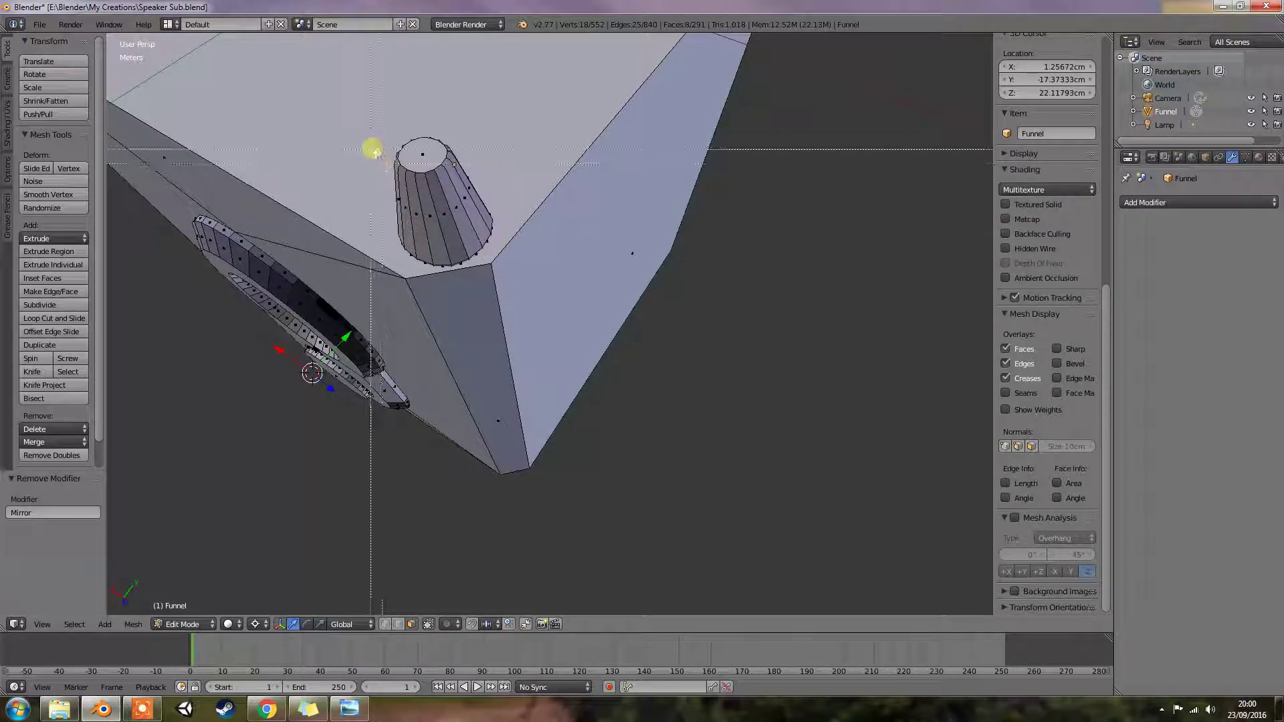
key("l")
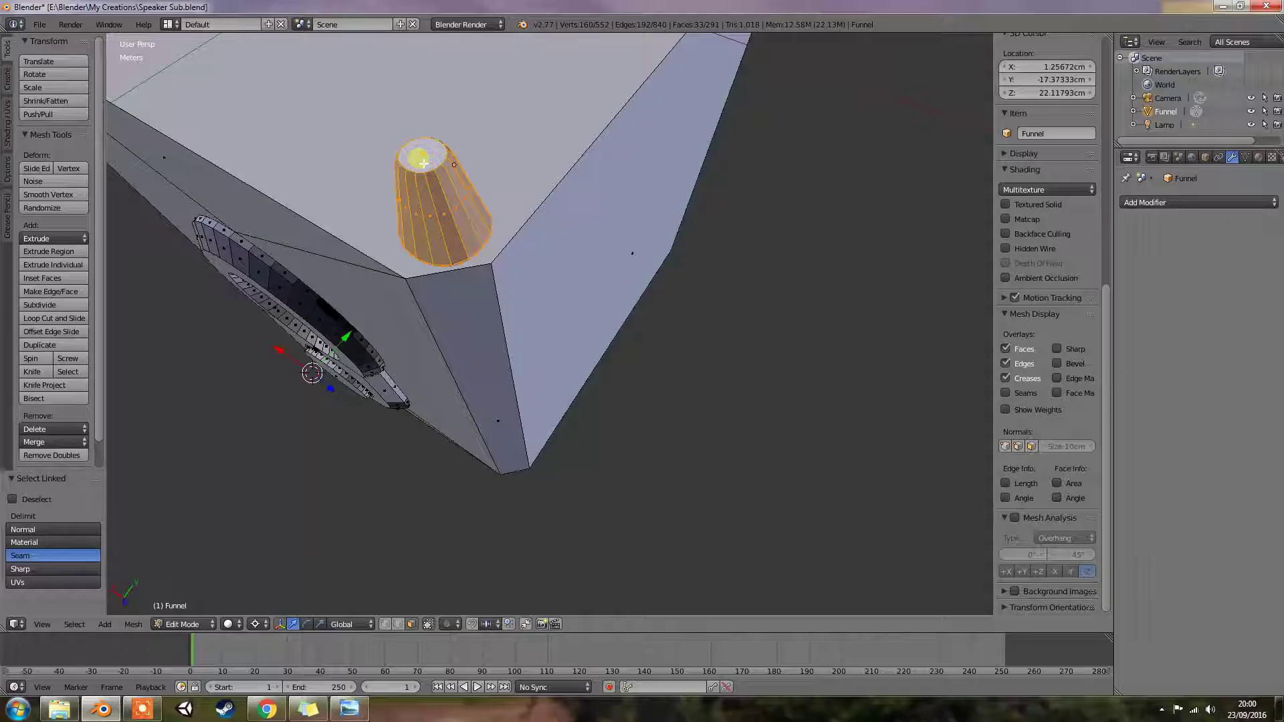
key("p")
left_click(421, 158)
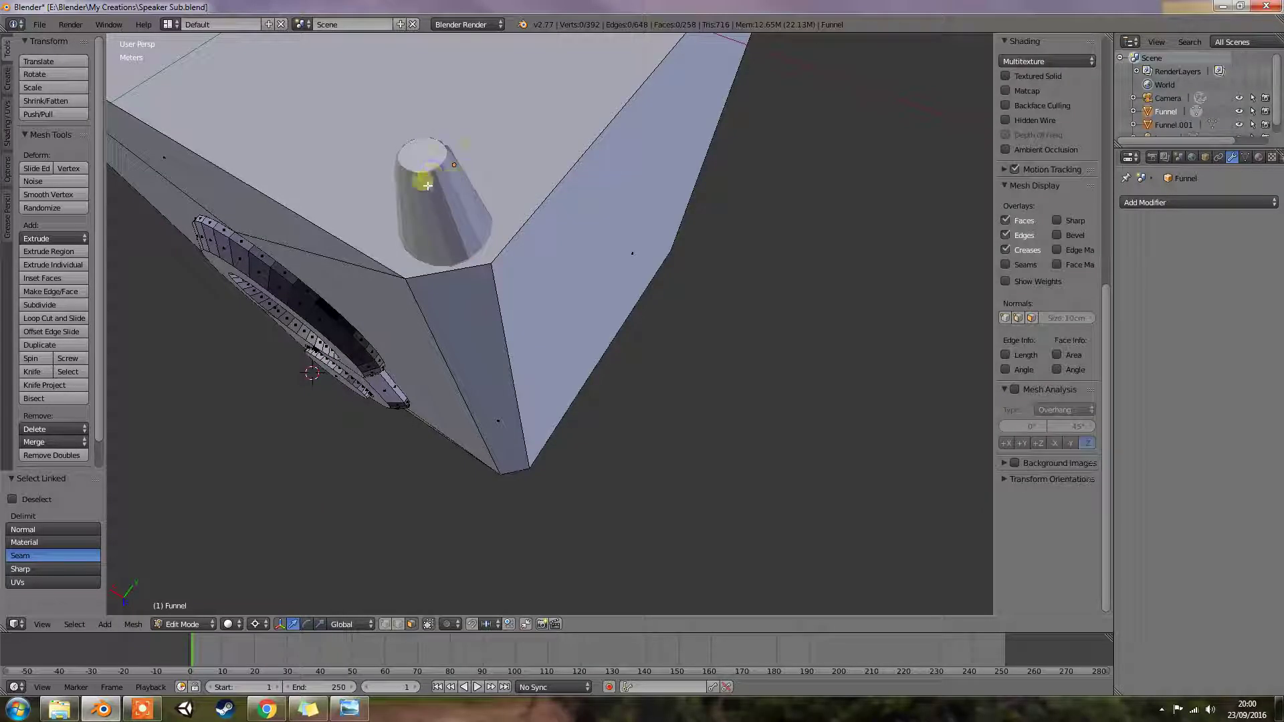
Return to Object Mode, select the separated foot and rename it Feet
right_click(430, 176)
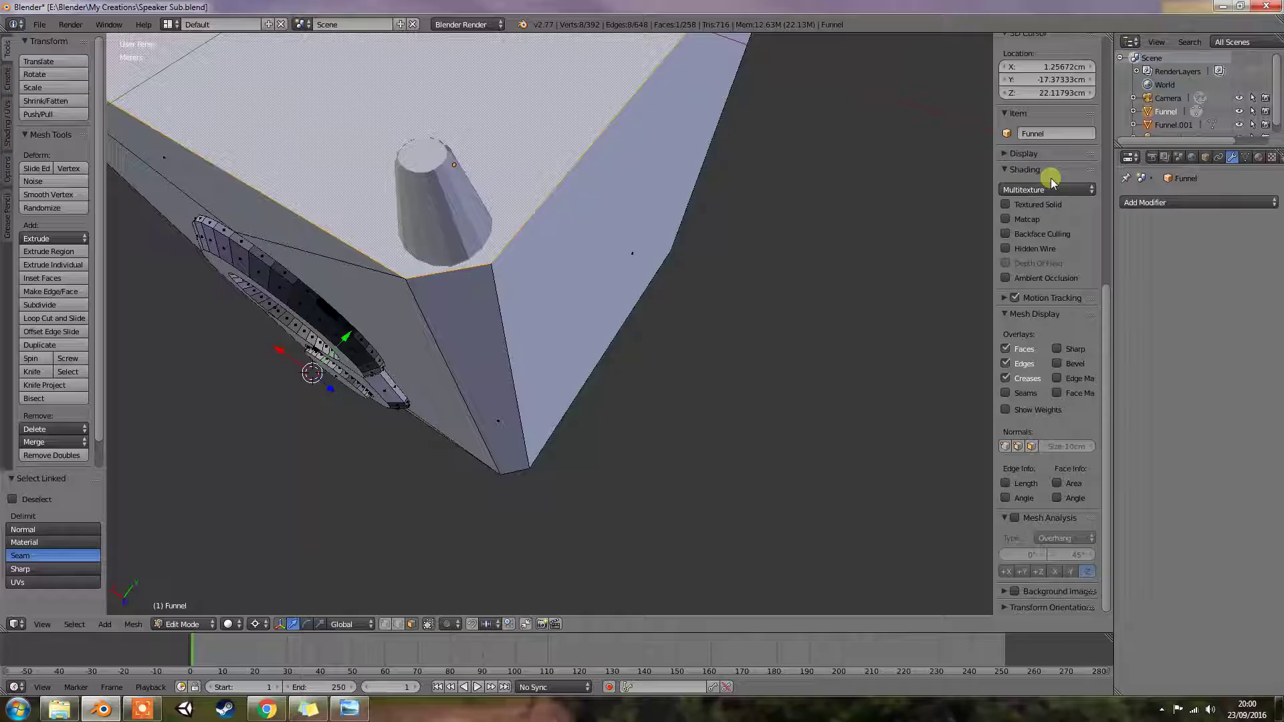
key("Tab")
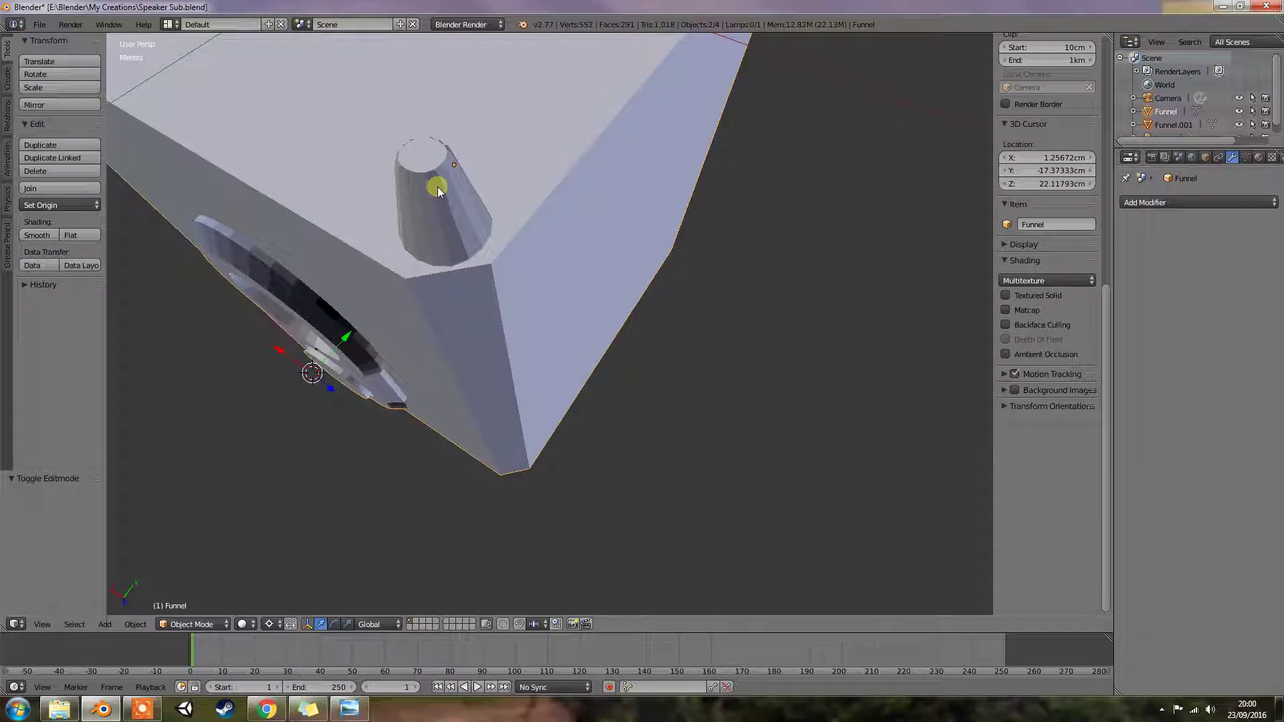
right_click(437, 187)
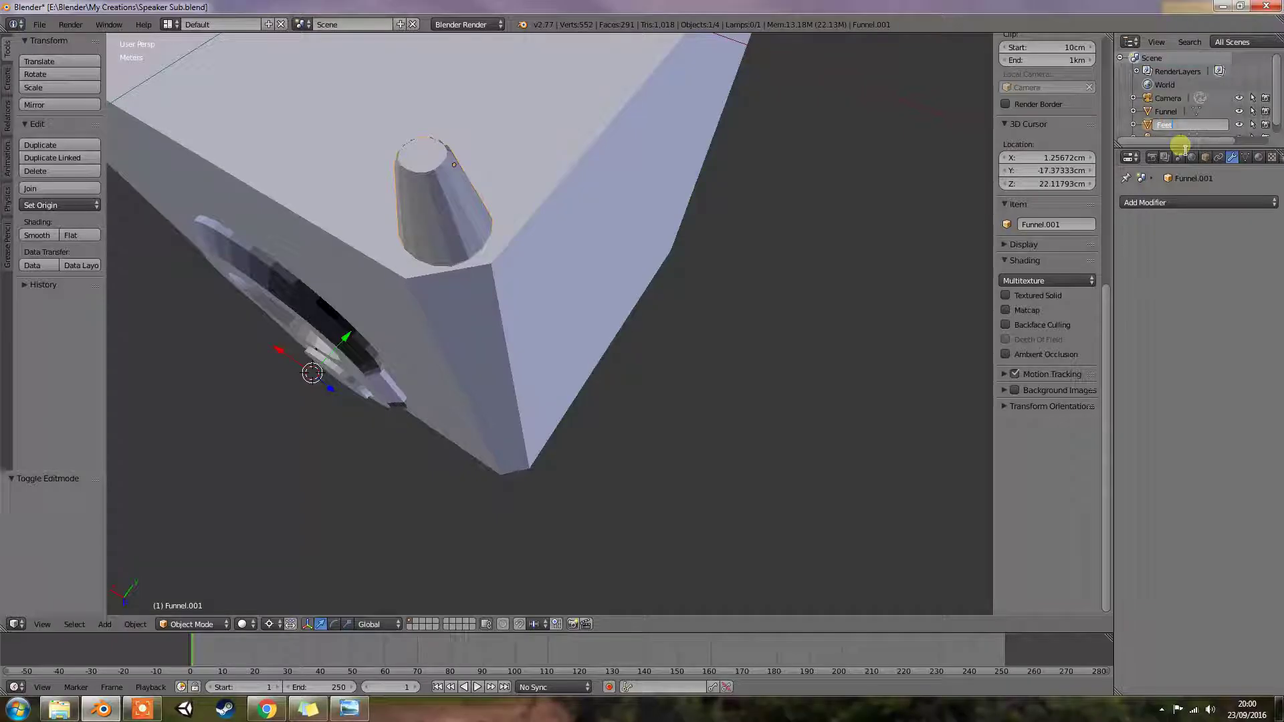
key("Return")
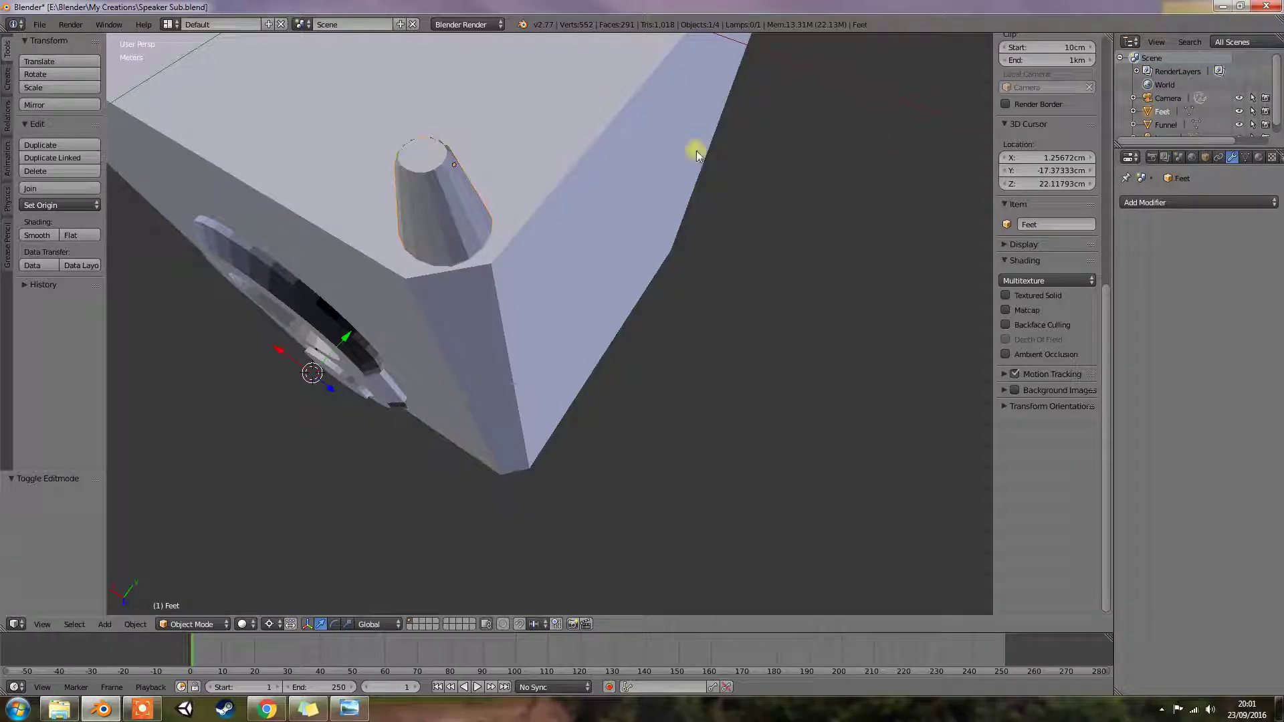
middle_click_drag(696, 150, 742, 150)
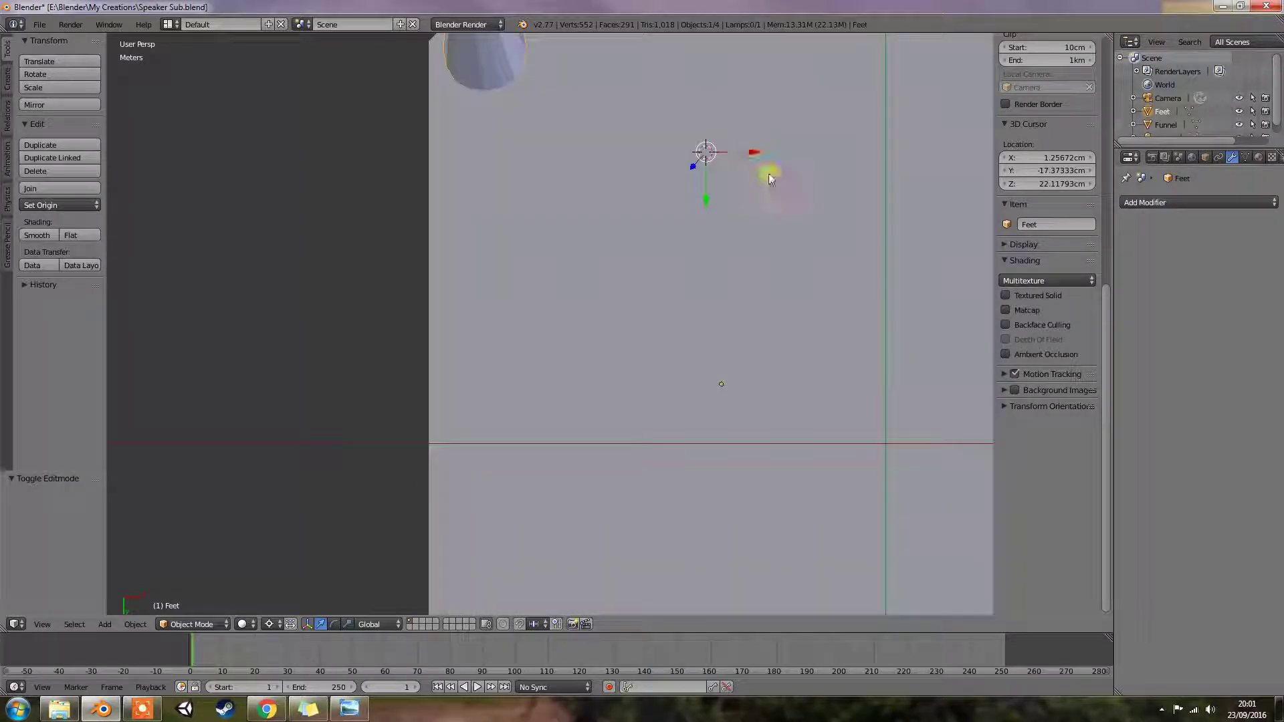
scroll(811, 201, "down", 6)
middle_click_drag(796, 223, 740, 224, "shift")
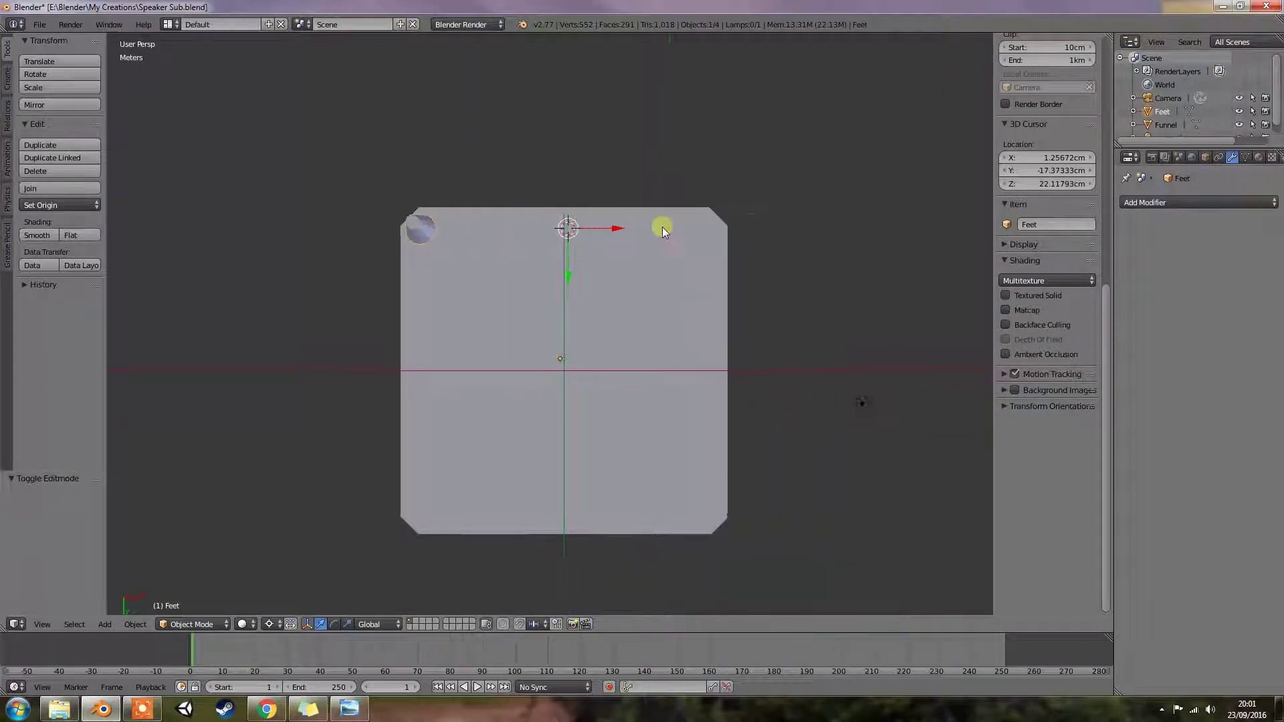
scroll(662, 226, "up", 2)
scroll(662, 226, "down", 1)
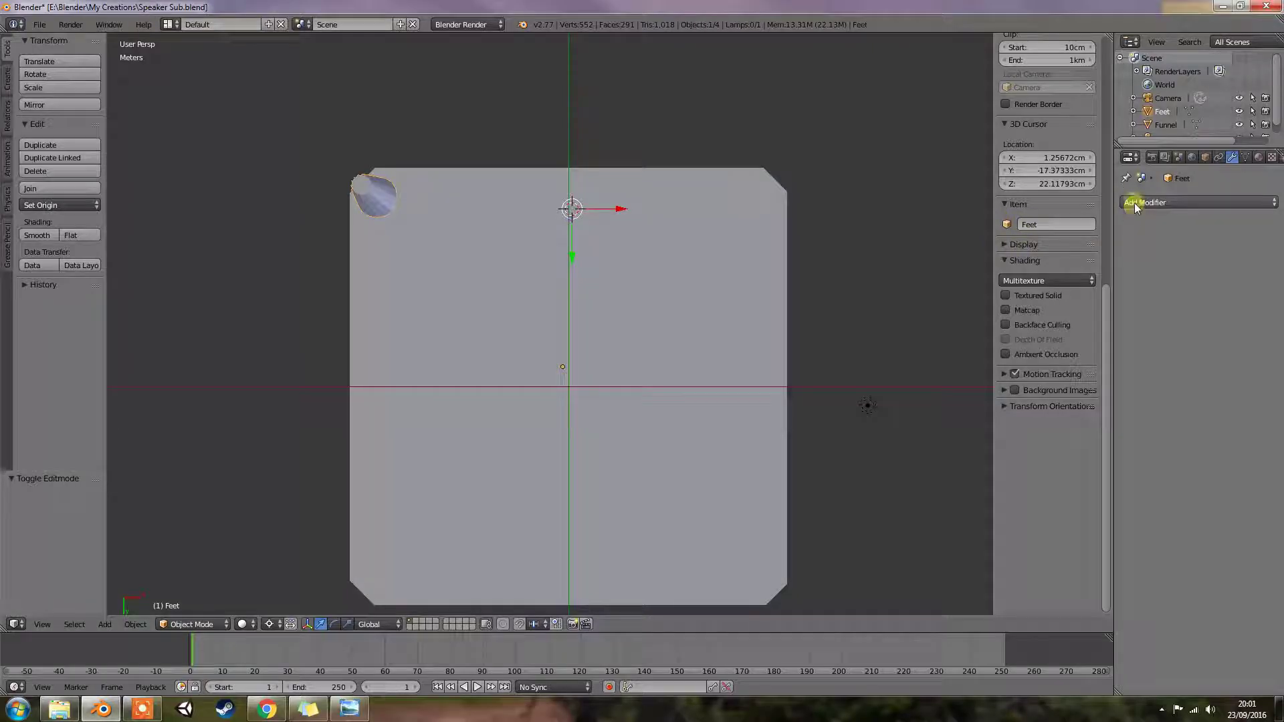
right_click(729, 224)
left_click(1186, 204)
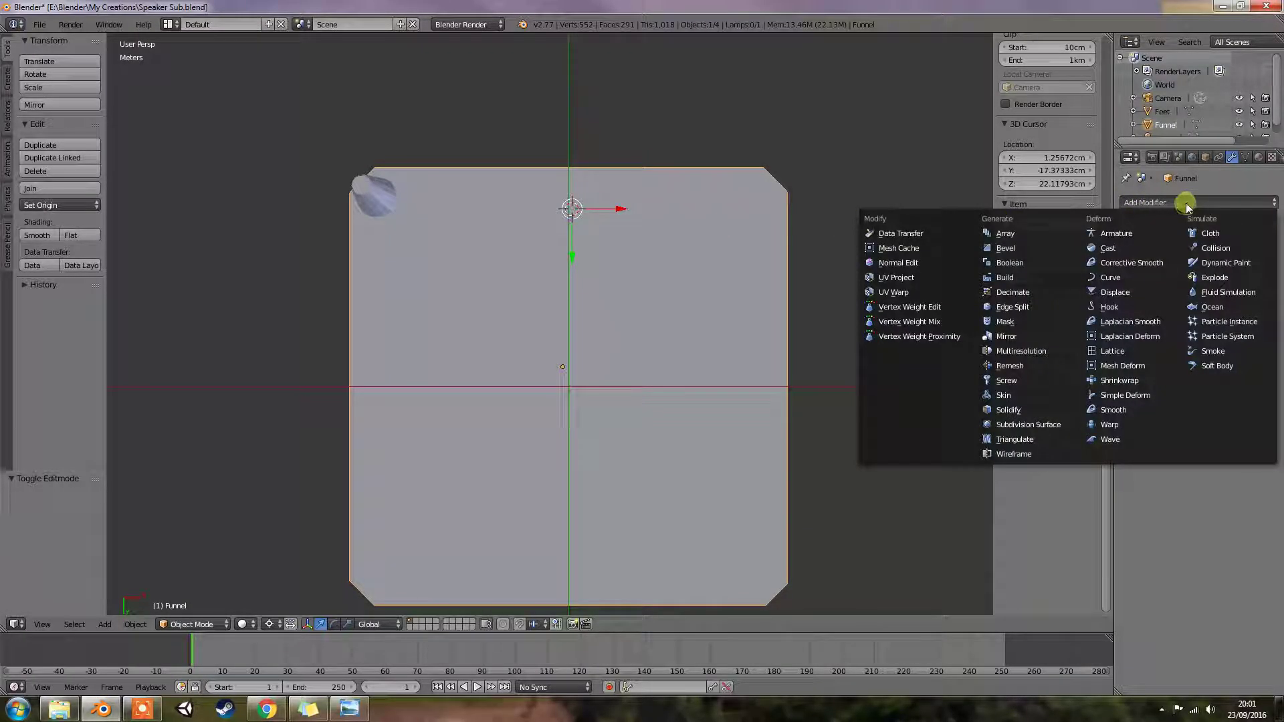
left_click(1026, 336)
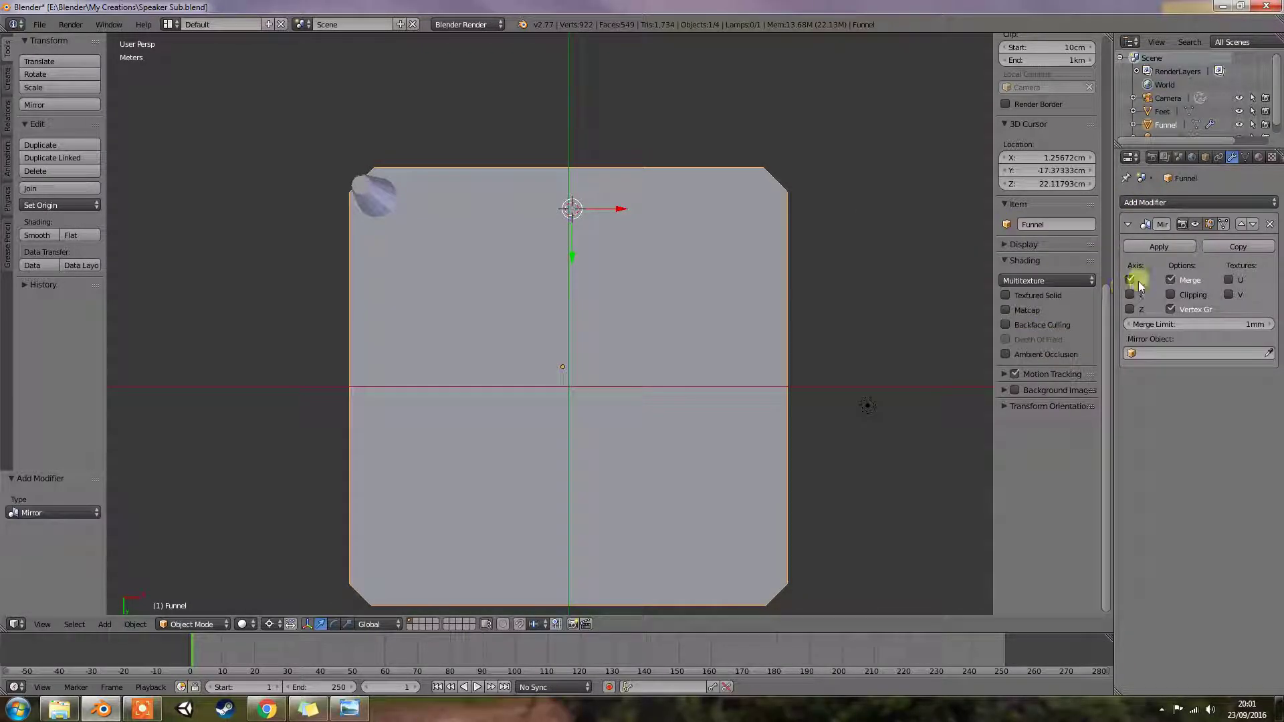
left_click(1132, 295)
left_click(1130, 294)
left_click(1271, 225)
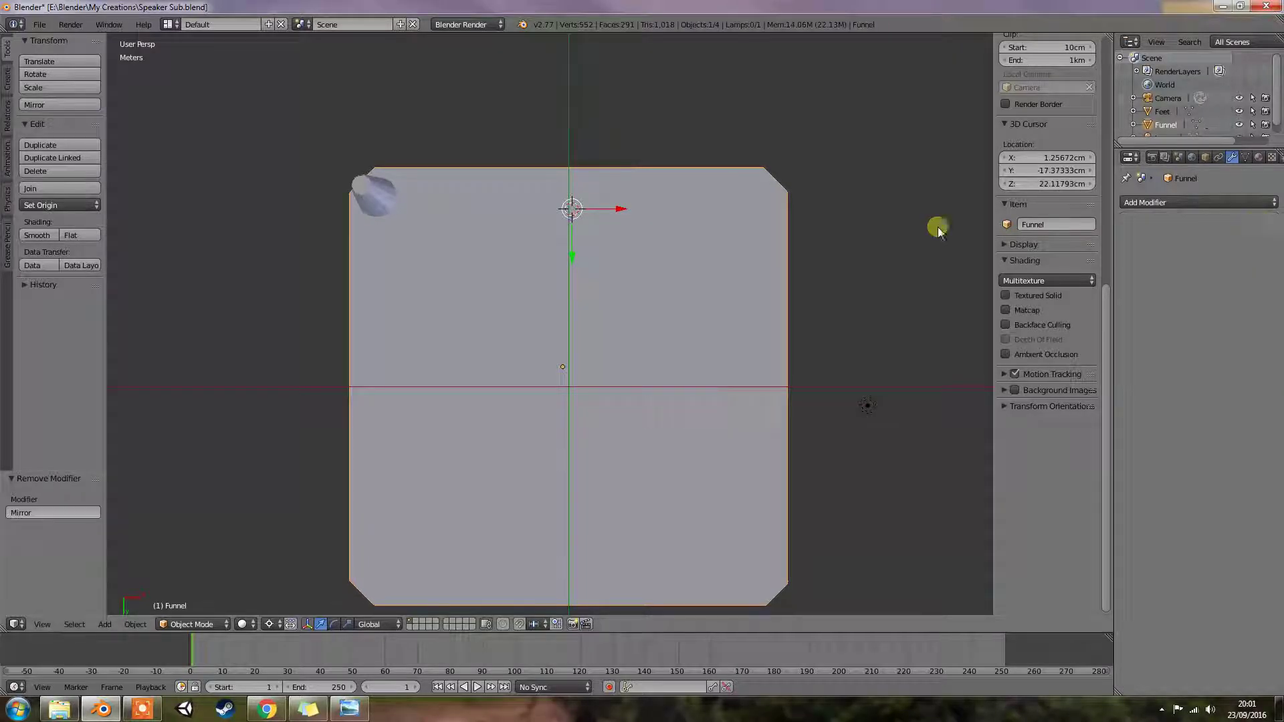
Add a Mirror modifier to the Feet object, mirroring it across both the X and Y axes
right_click(393, 185)
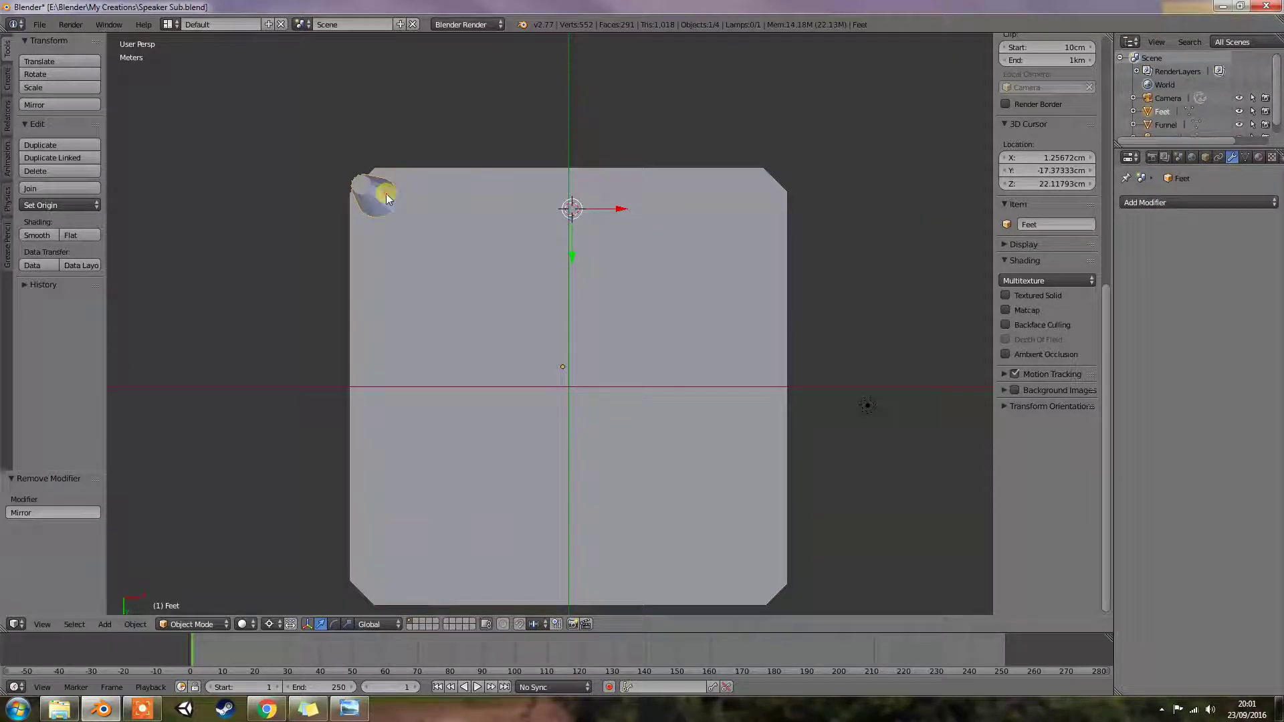
left_click(1132, 203)
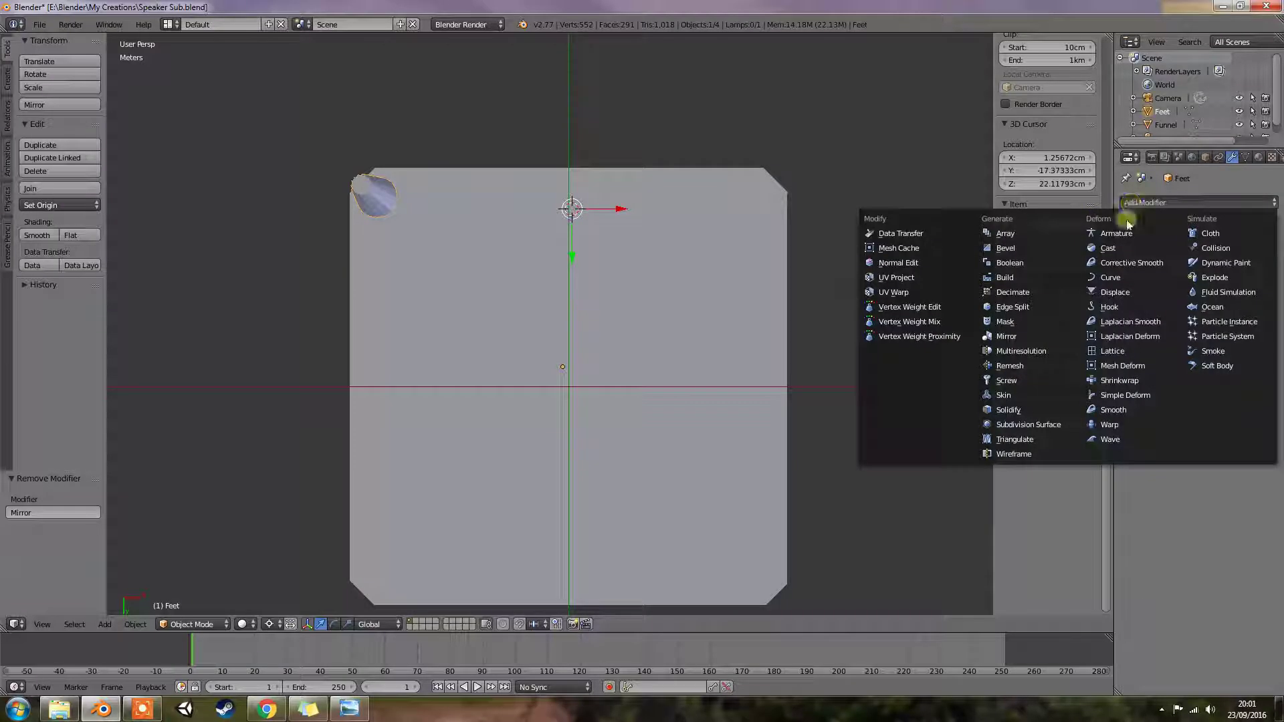
left_click(1023, 337)
left_click(1145, 286)
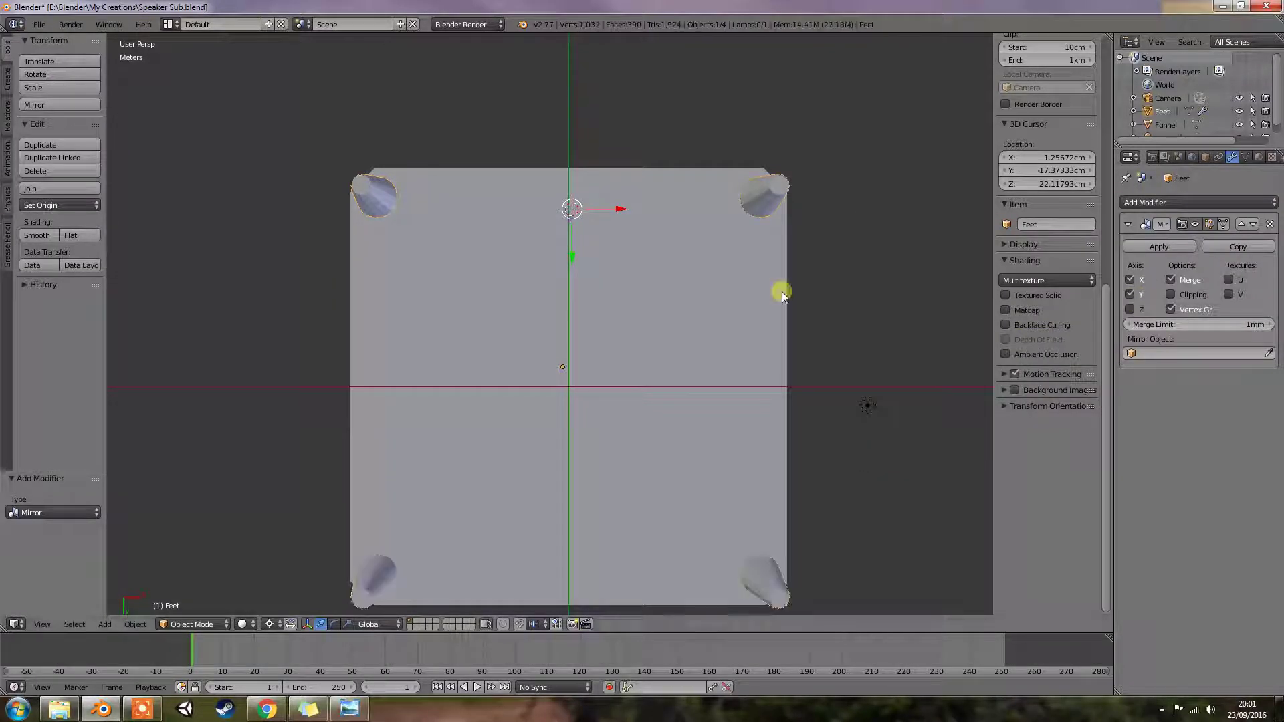
Apply the Mirror modifier to the Feet object in Object Mode to make all four feet real geometry
middle_click_drag(773, 274, 624, 277)
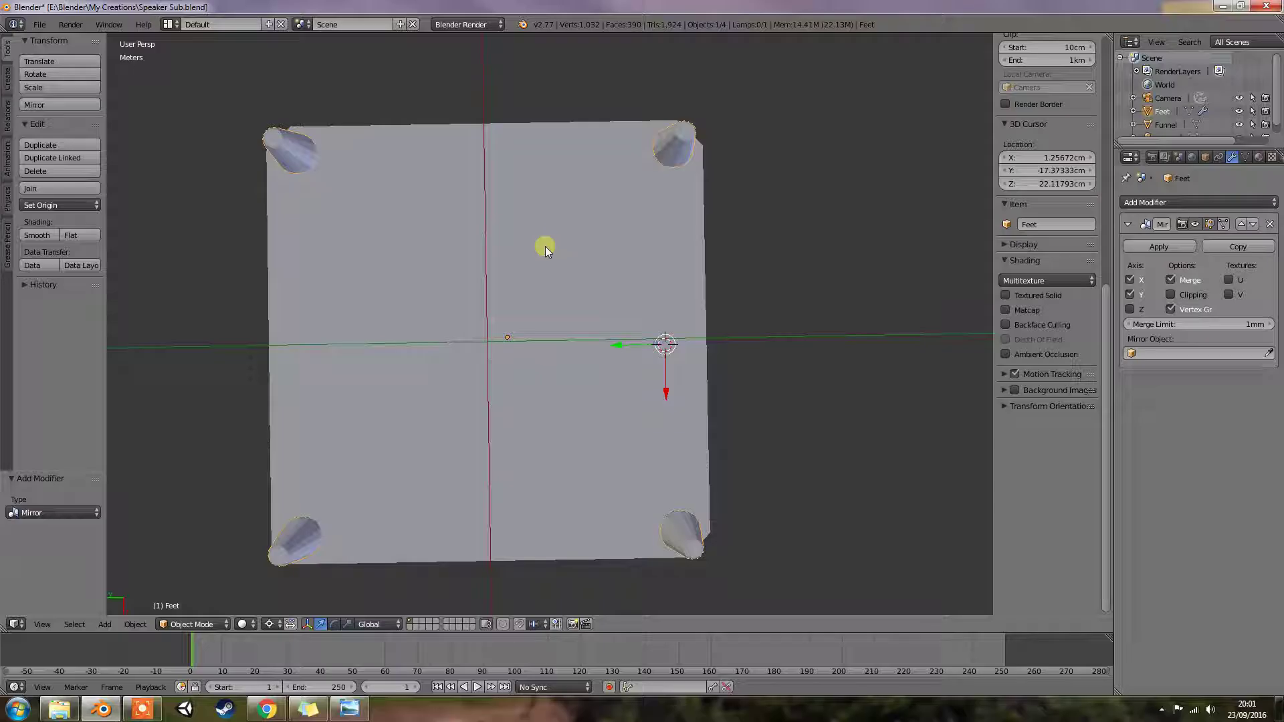
middle_click_drag(547, 249, 544, 247)
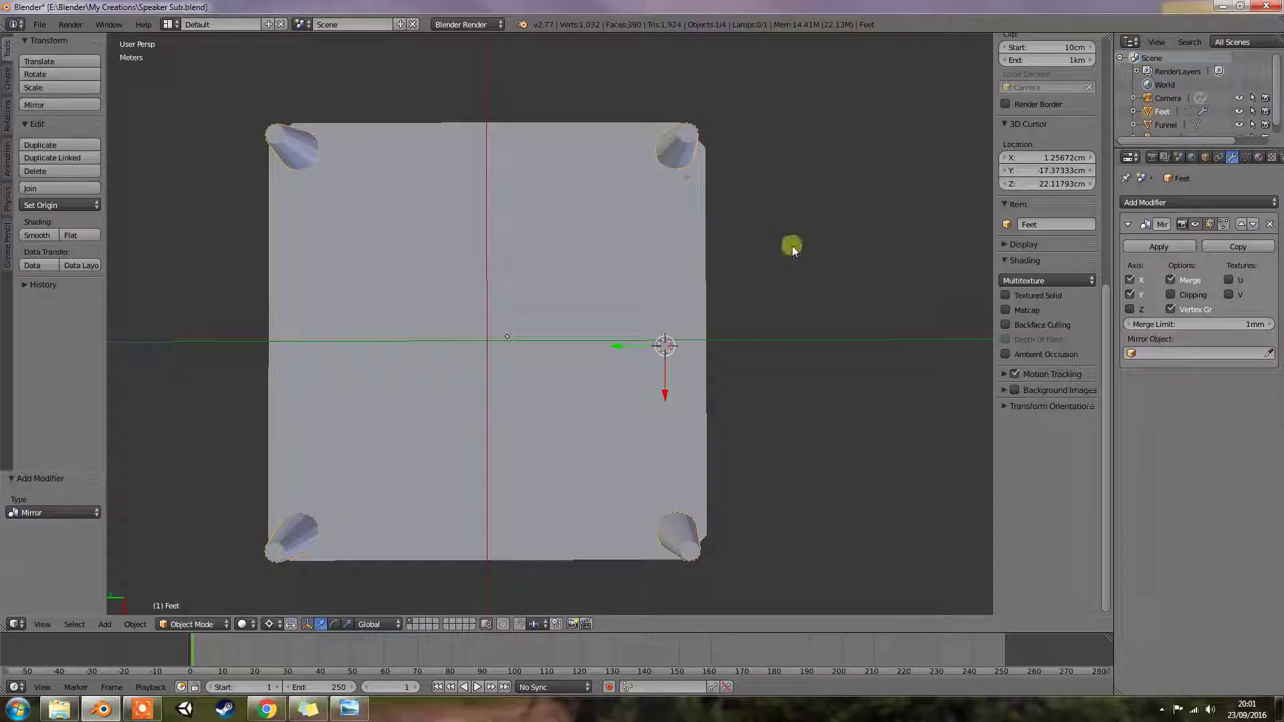
middle_click_drag(731, 264, 717, 270)
key("Tab")
key("Tab")
key("Tab")
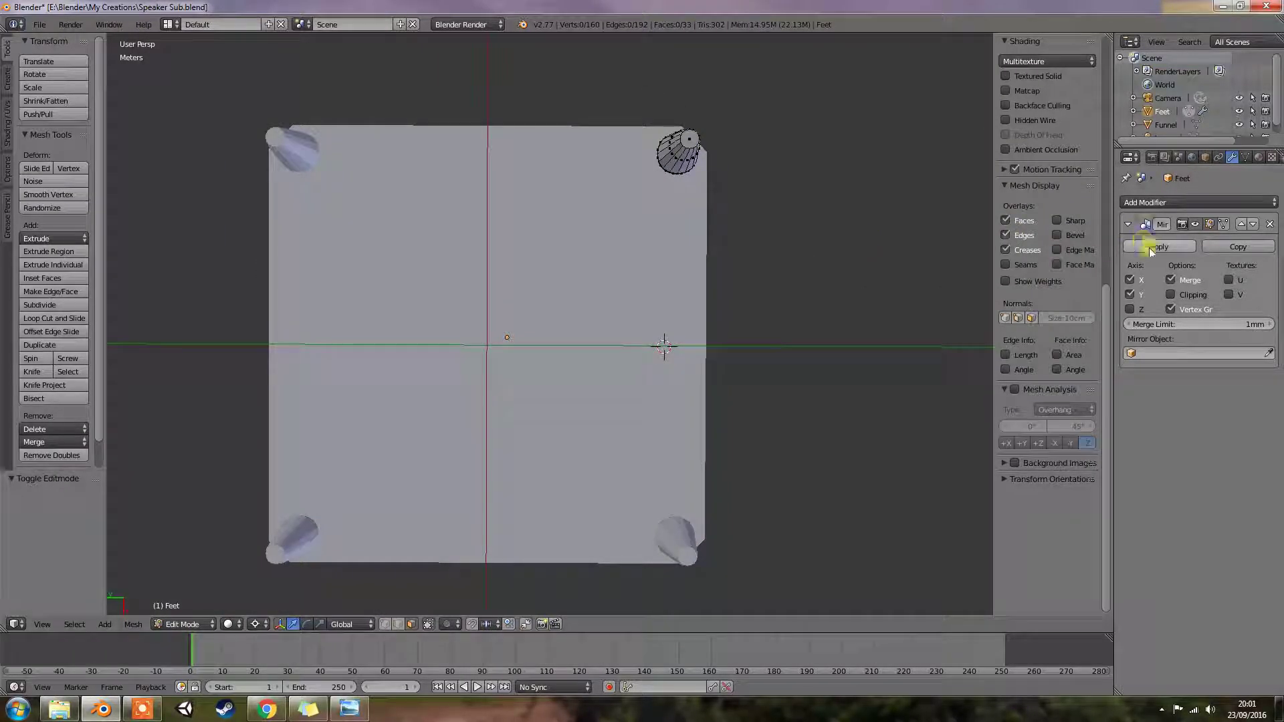
left_click(1150, 248)
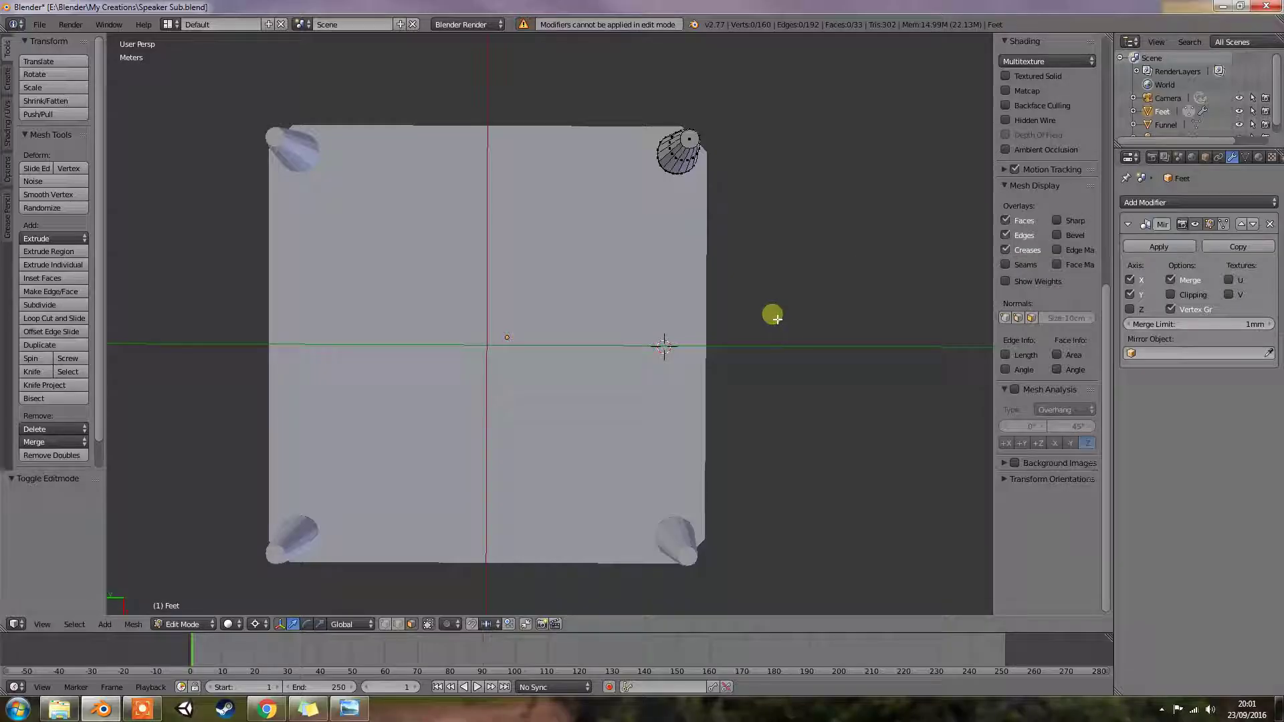
key("Tab")
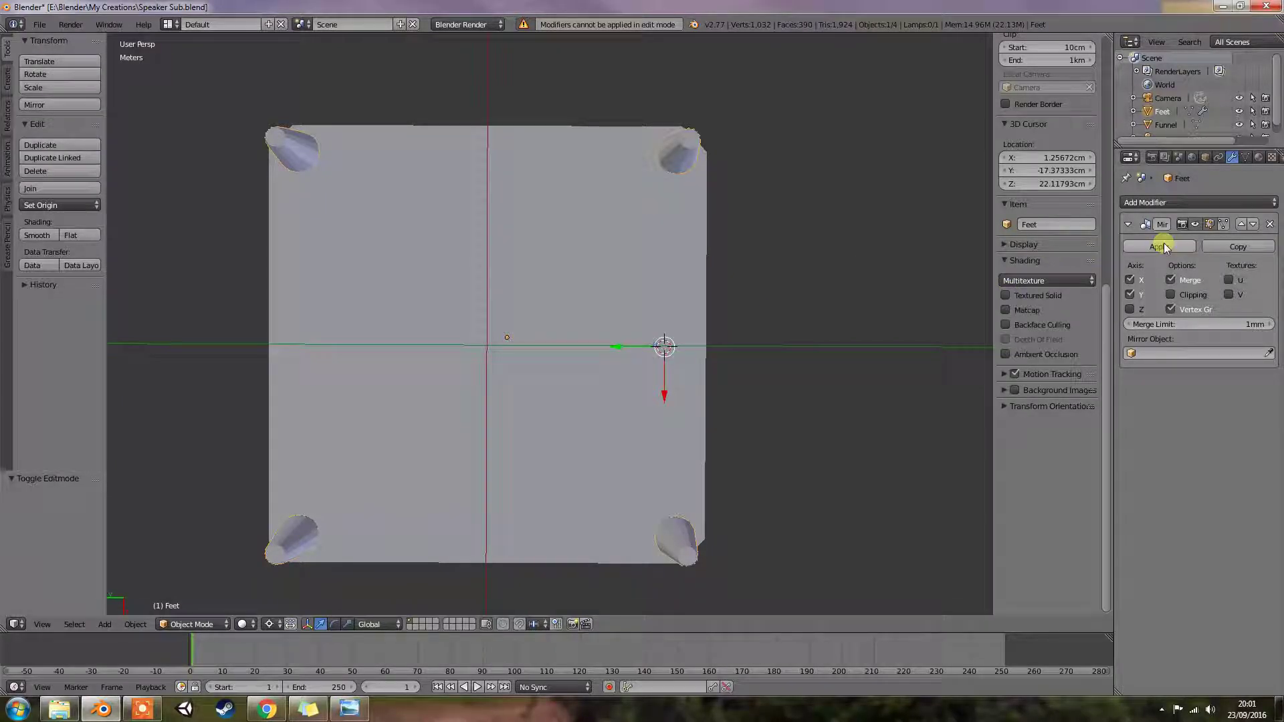
left_click(1159, 247)
Join the feet with the speaker cabinet into one object and rename it Speaker
middle_click_drag(729, 254, 678, 411)
right_click(654, 418, "shift")
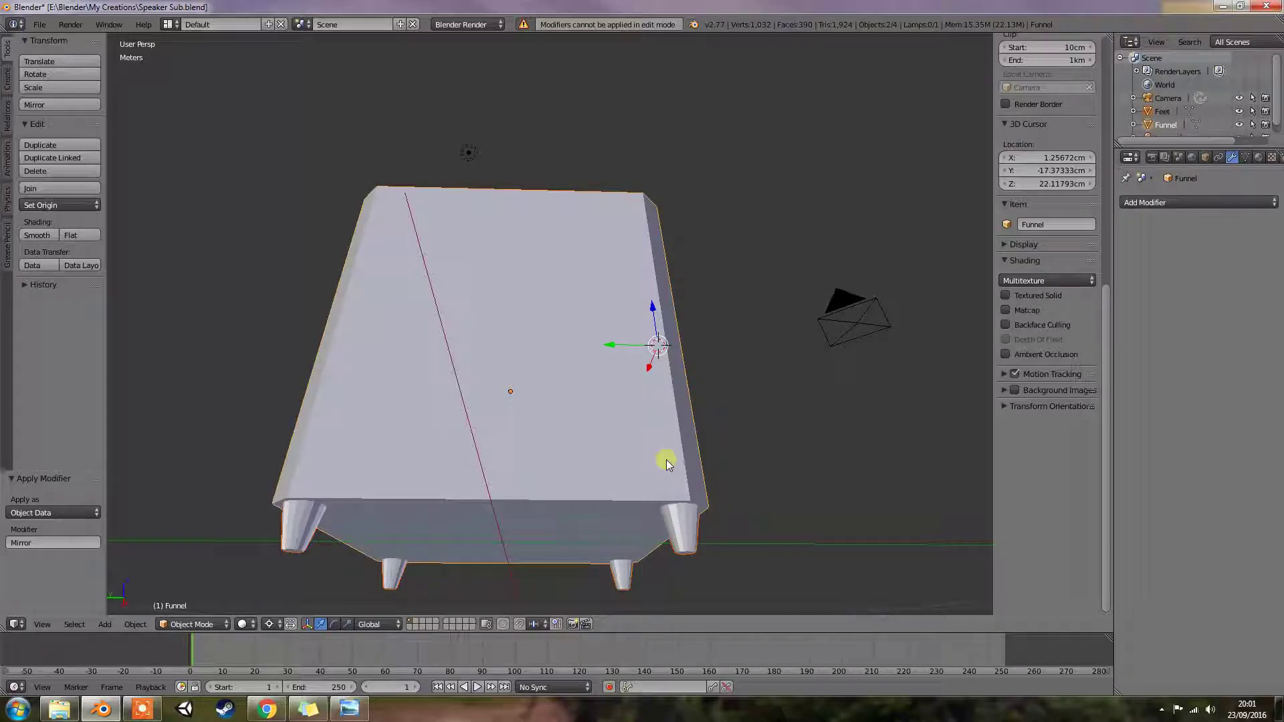
key("ctrl+j")
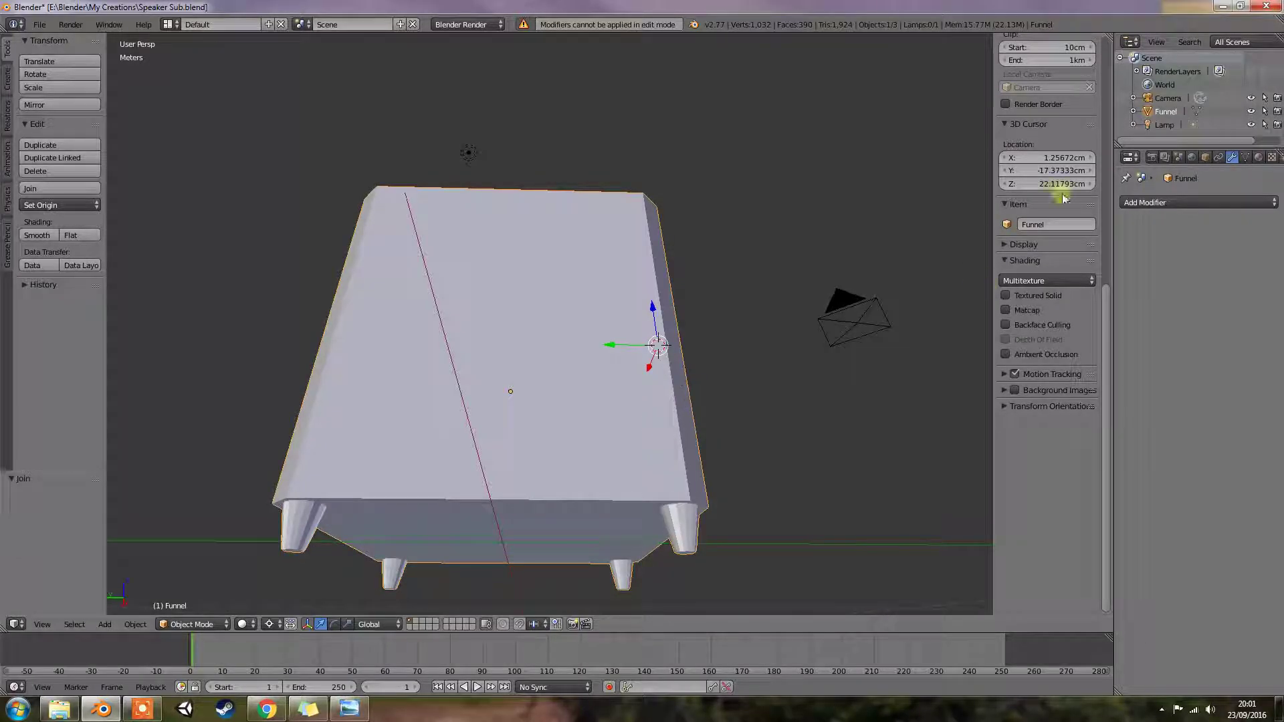
double_click(1167, 111)
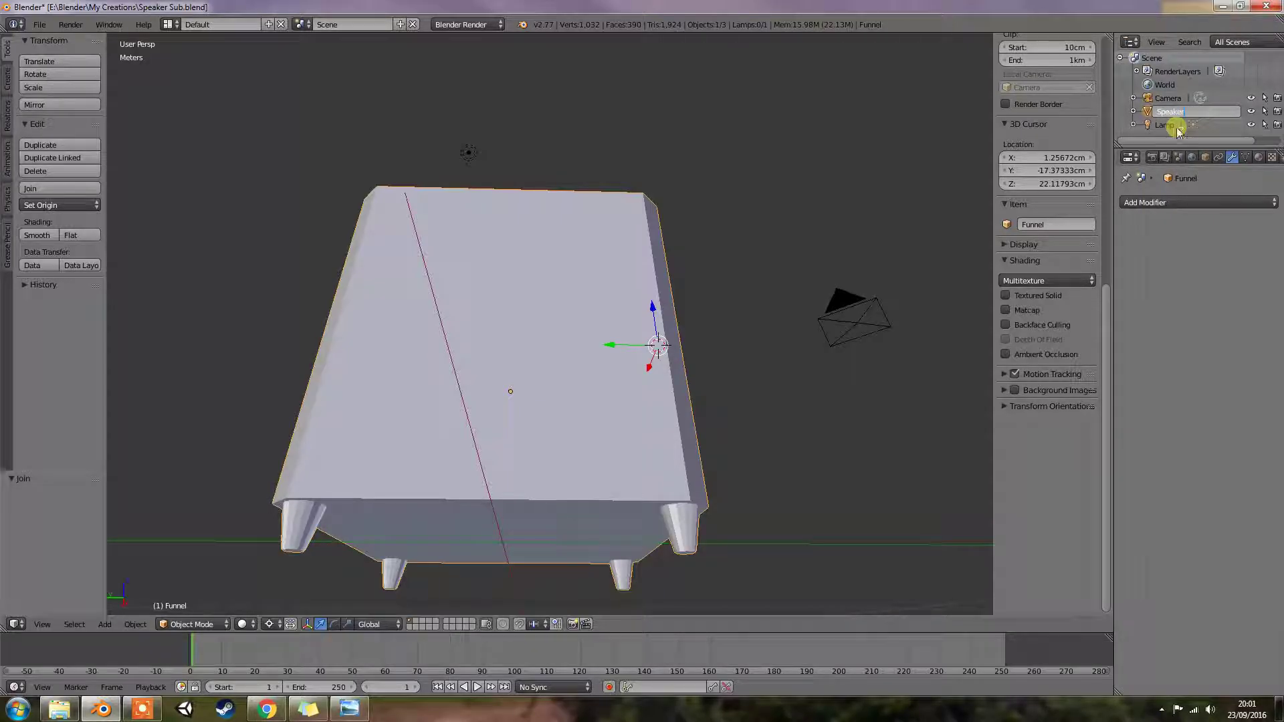
key("Return")
Enter Edit Mode on the Speaker object, facing its front, and select the entire mesh
middle_click_drag(800, 315, 633, 371)
key("a")
key("a")
key("a")
key("Tab")
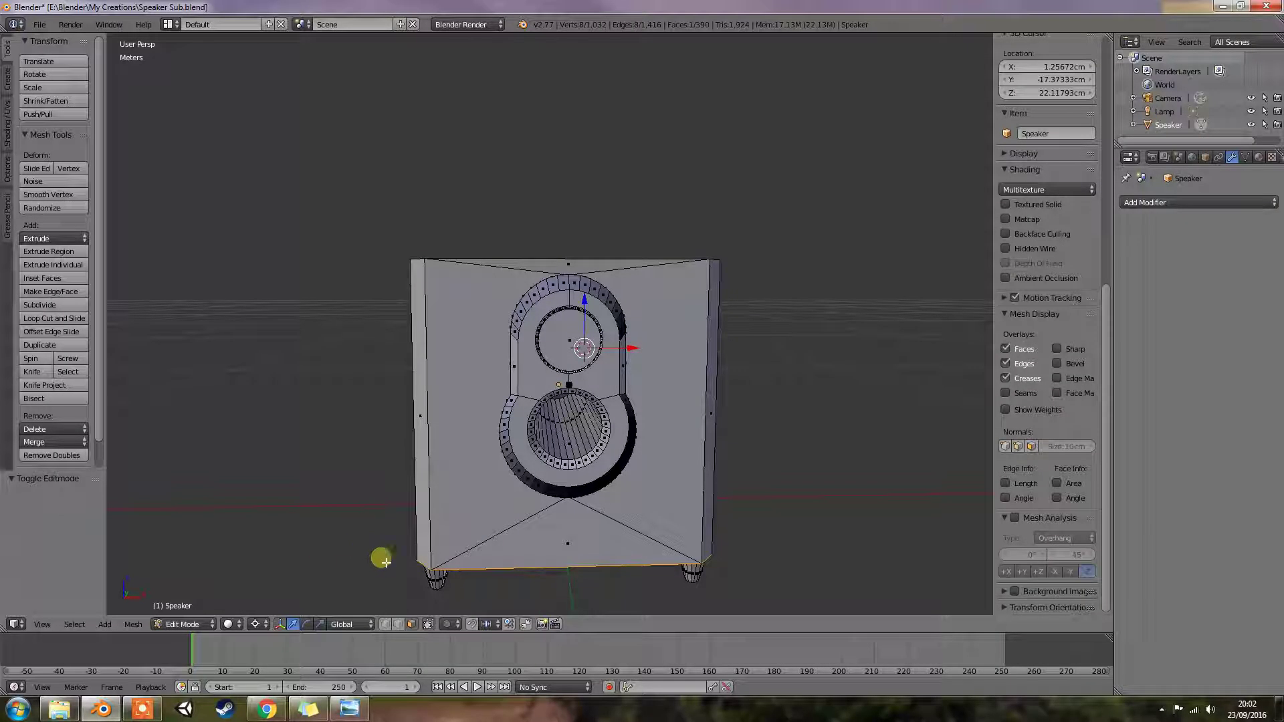
key("a")
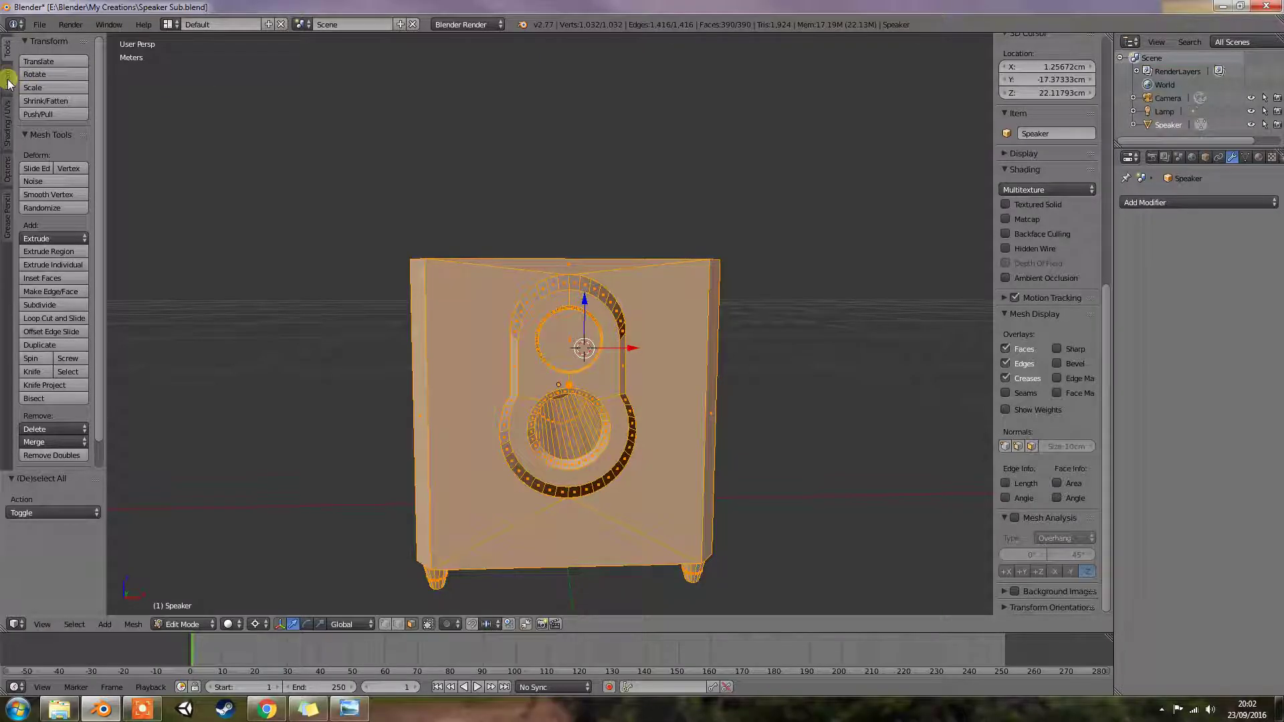
left_click(142, 709)
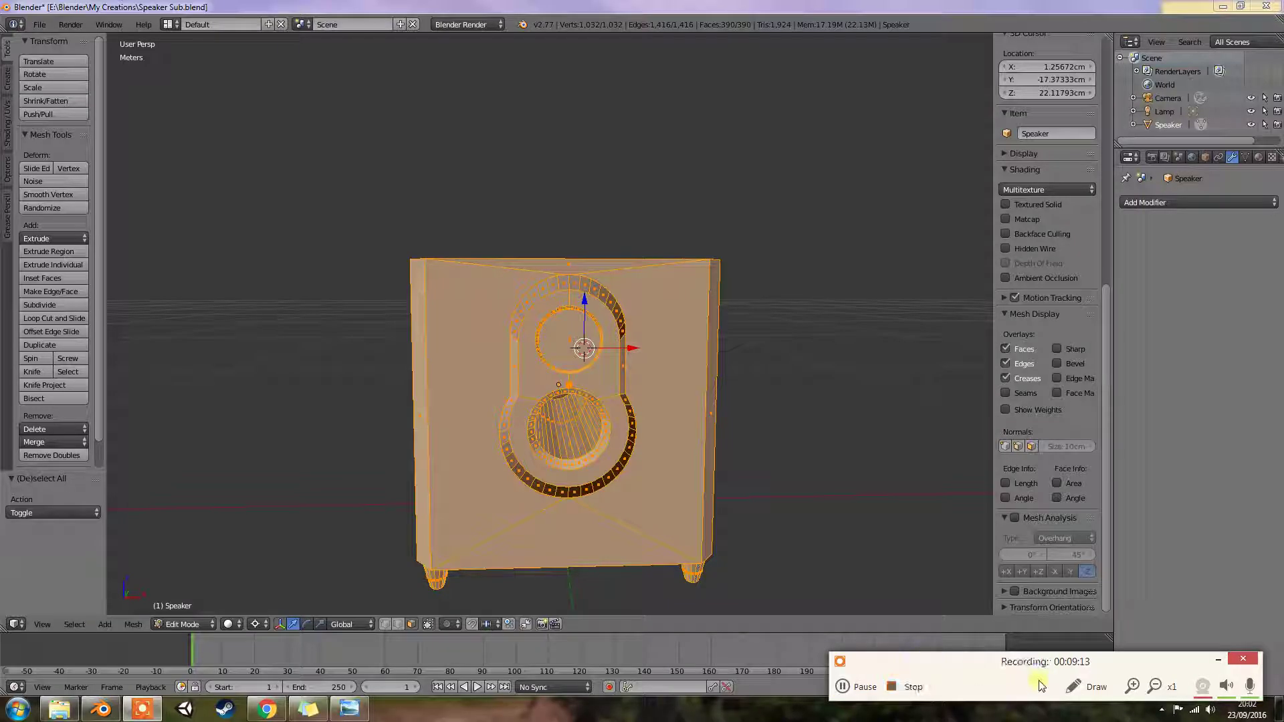
left_click(1217, 662)
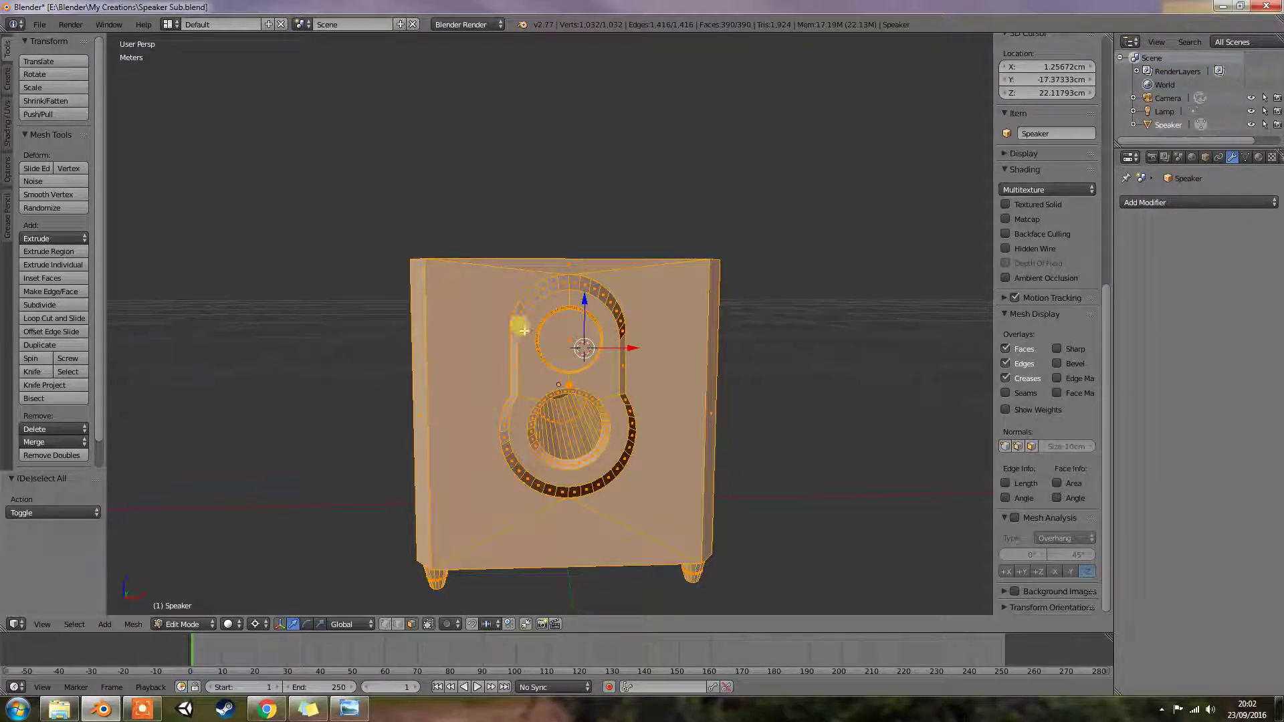
Recalculate the normals of the whole Speaker mesh and check the shading briefly in Object Mode
middle_click_drag(313, 298, 305, 334)
middle_click_drag(593, 388, 656, 384)
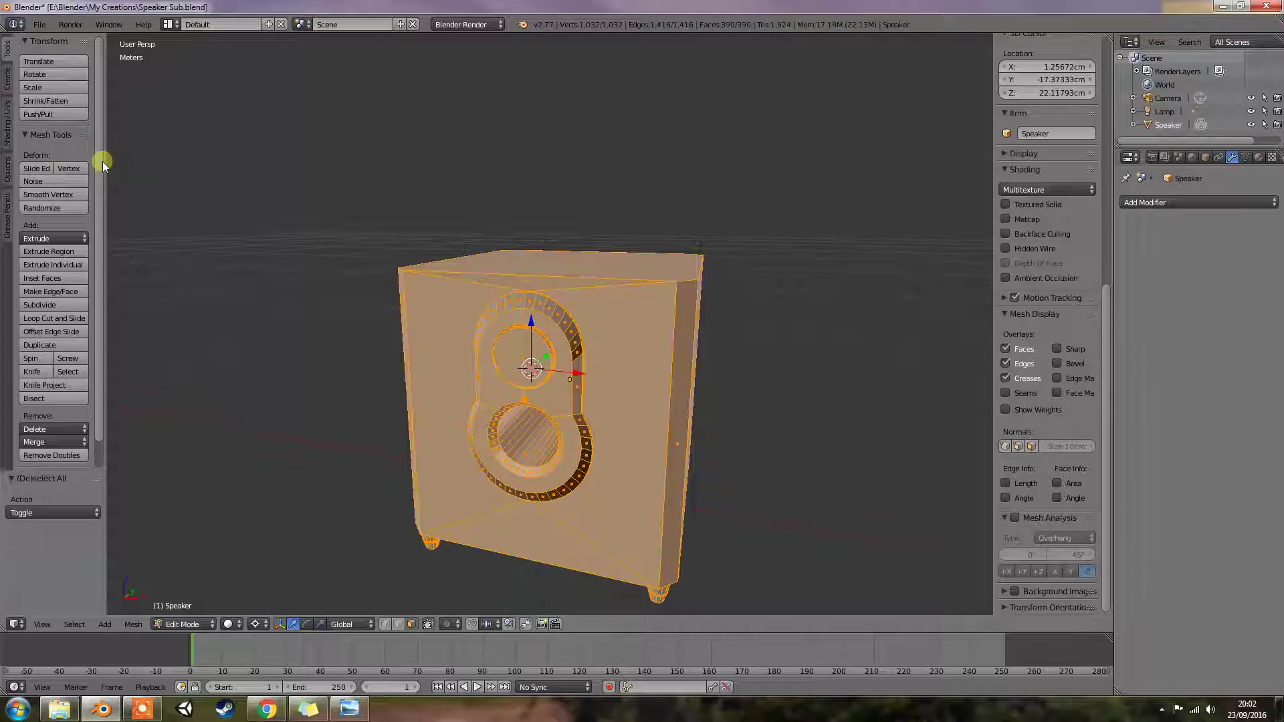
scroll(98, 222, "down", 2)
scroll(94, 137, "up", 2)
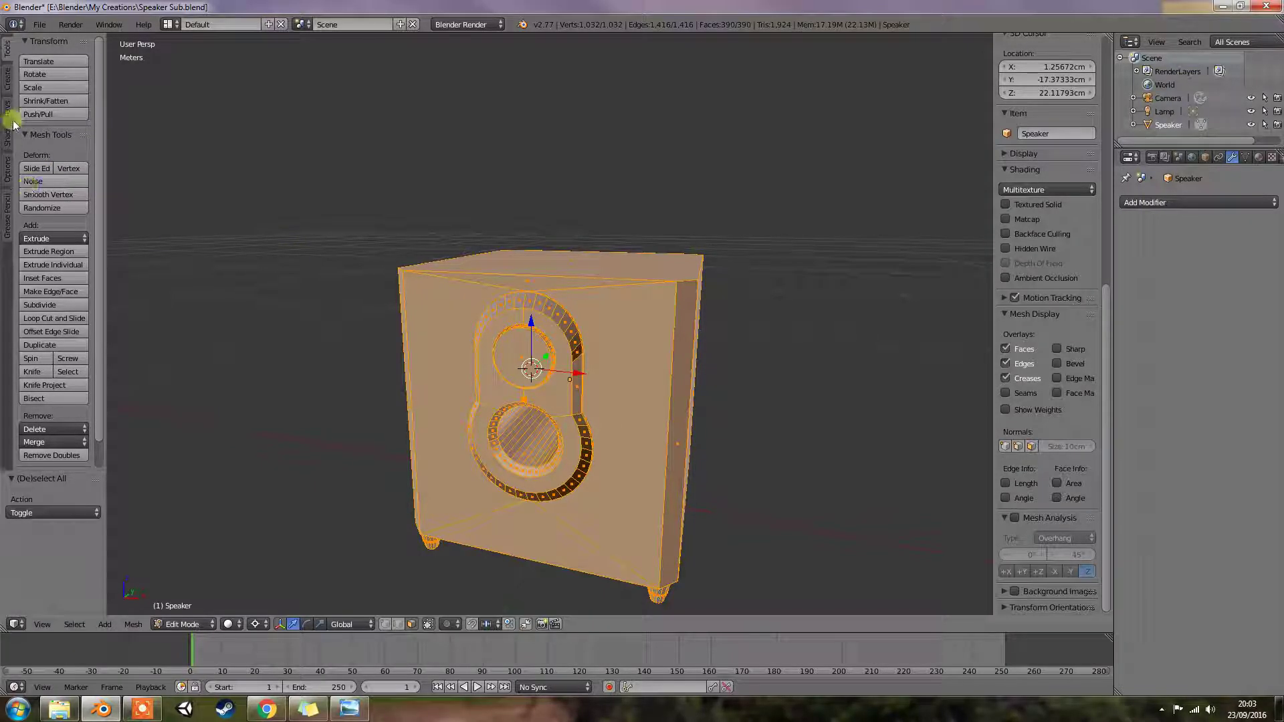
left_click(7, 84)
left_click(8, 119)
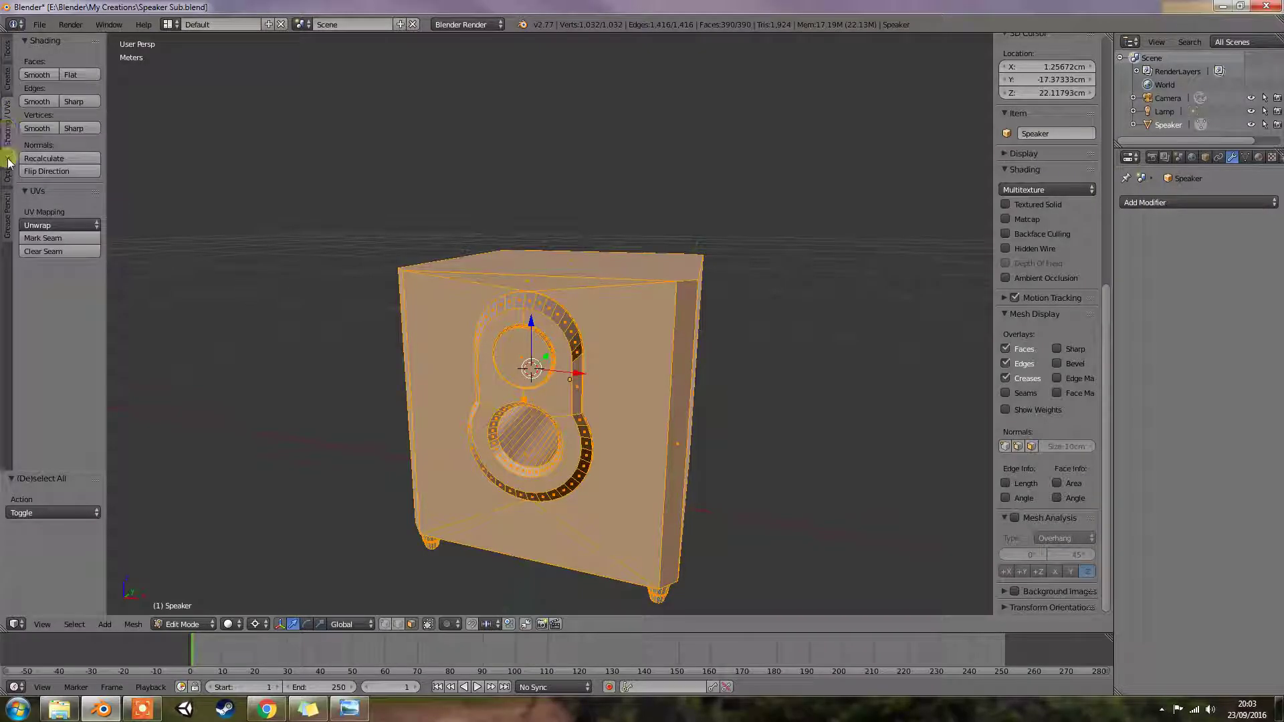
left_click(34, 158)
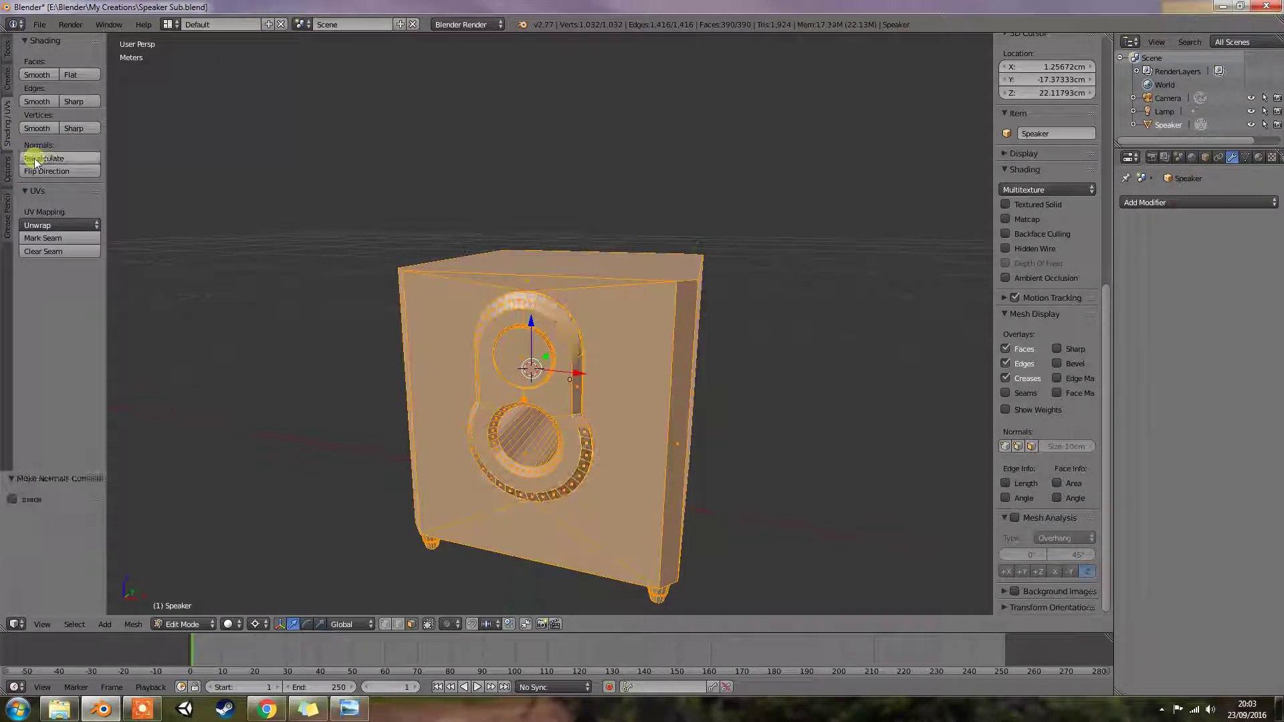
mouse_move(688, 358)
middle_mouse_down()
mouse_move(602, 362)
mouse_move(611, 372)
mouse_move(654, 347)
mouse_move(638, 337)
mouse_move(611, 356)
middle_mouse_up()
key("Tab")
key("Tab")
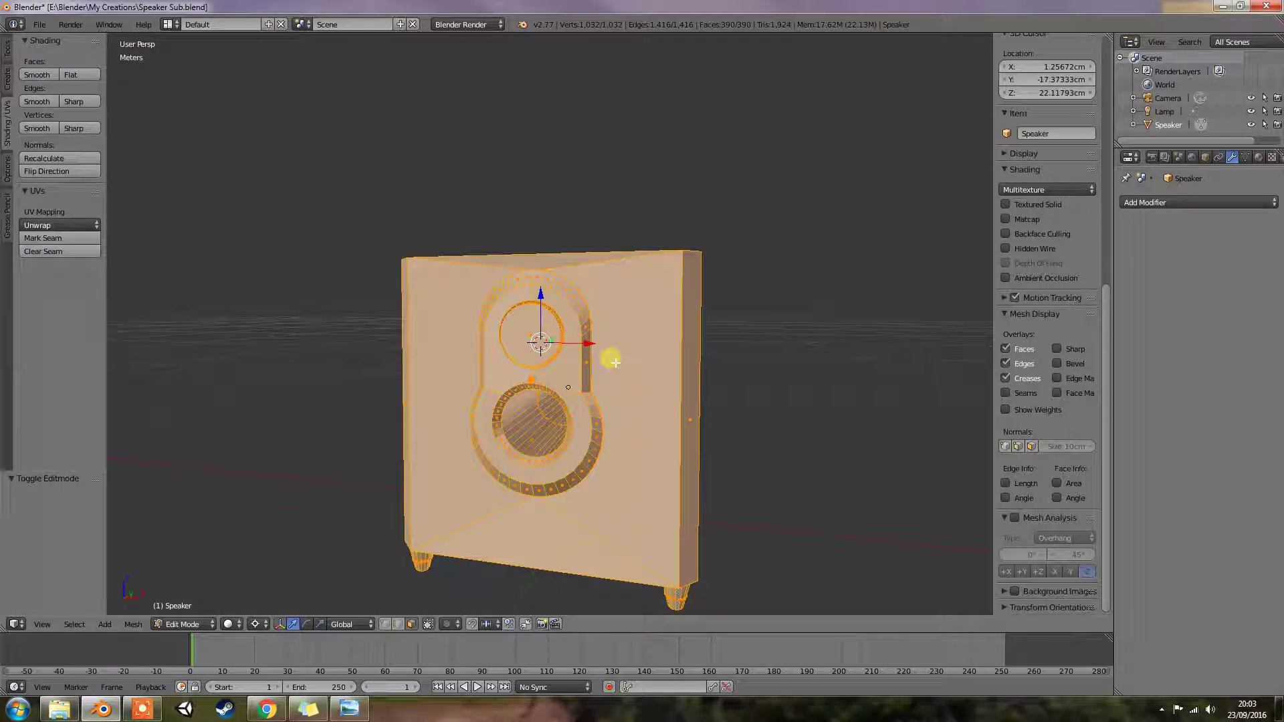
Clean up the Speaker mesh by deleting its loose vertices and edges
left_click(136, 624)
mouse_move(186, 402)
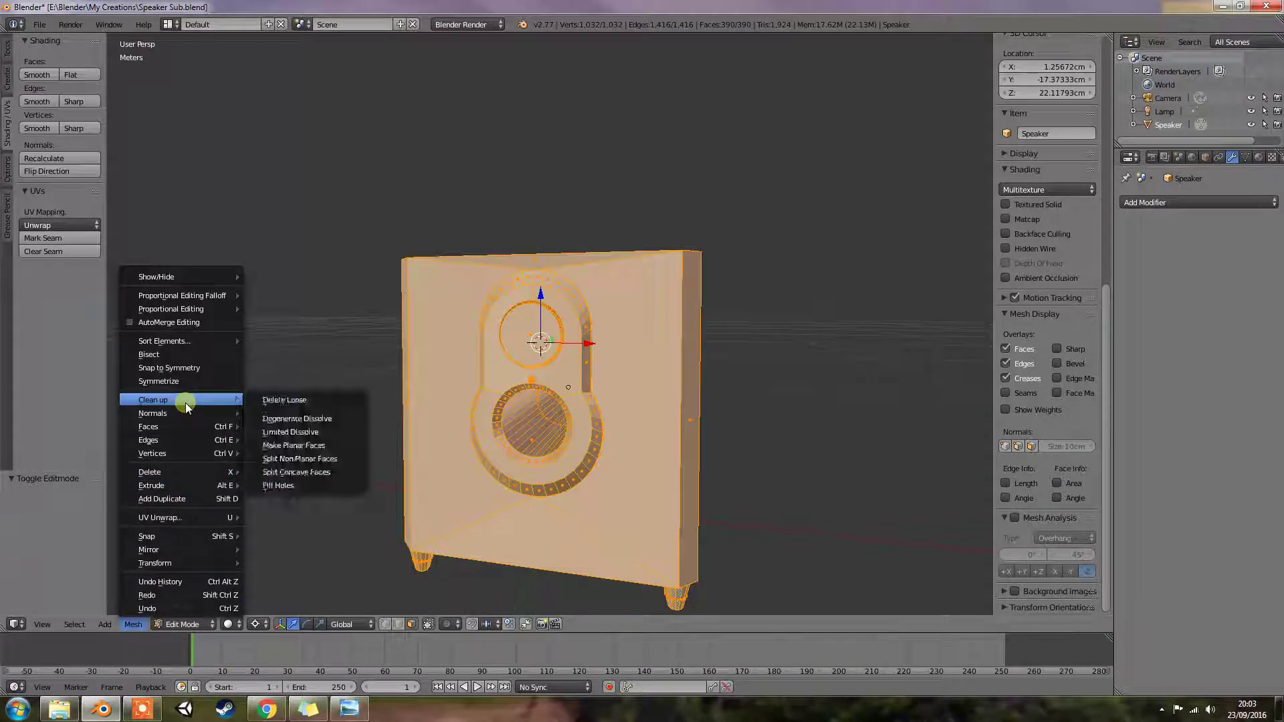
left_click(269, 404)
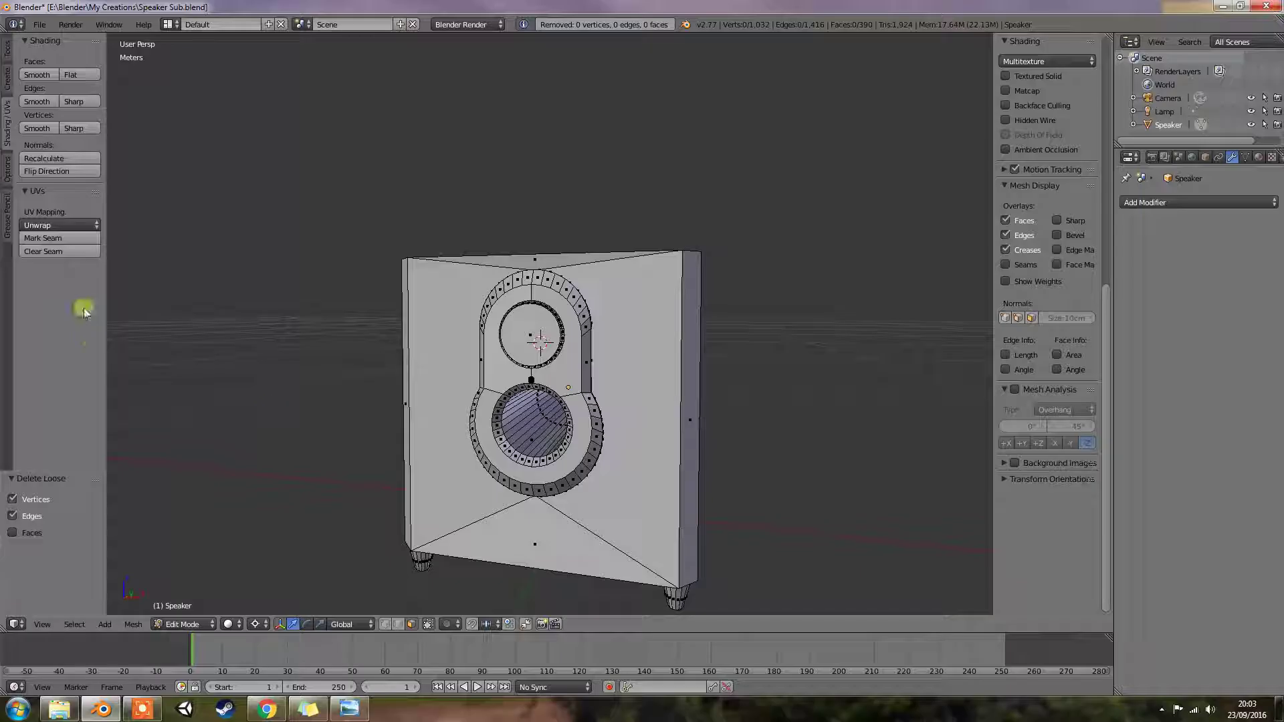
Remove doubles from the entire Speaker mesh, return to Object Mode and select all objects
left_click(8, 59)
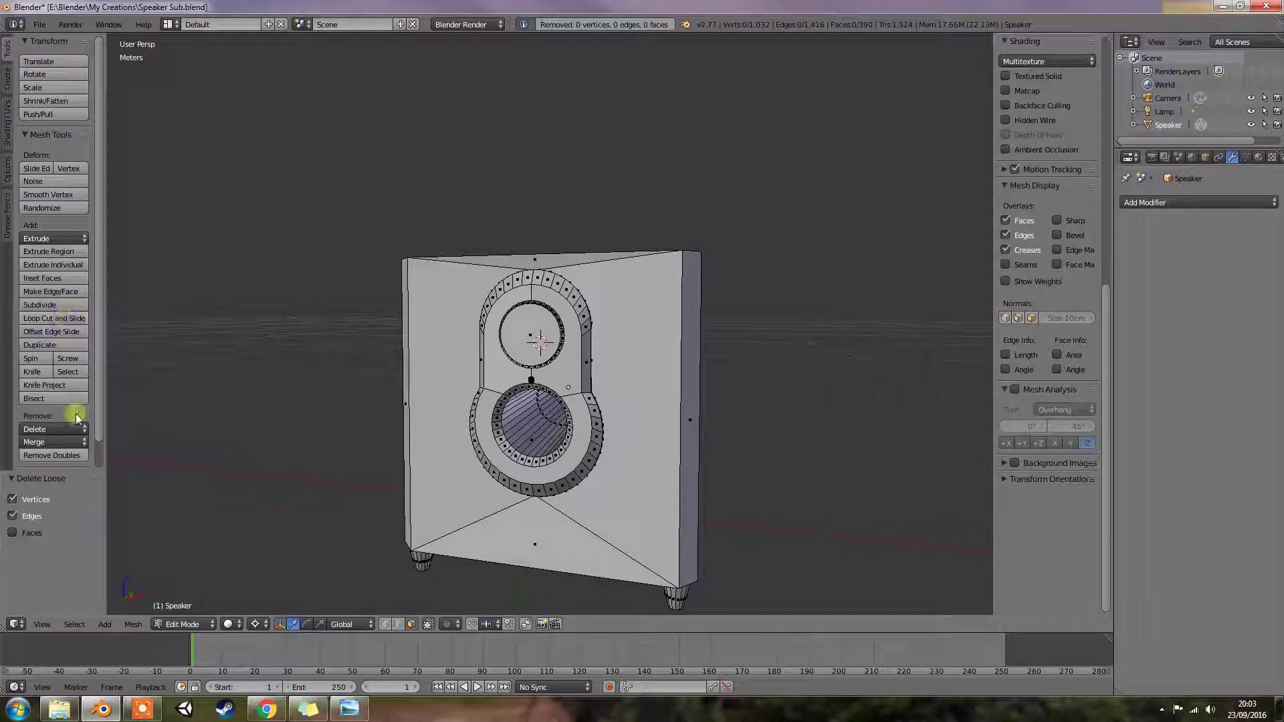
key("a")
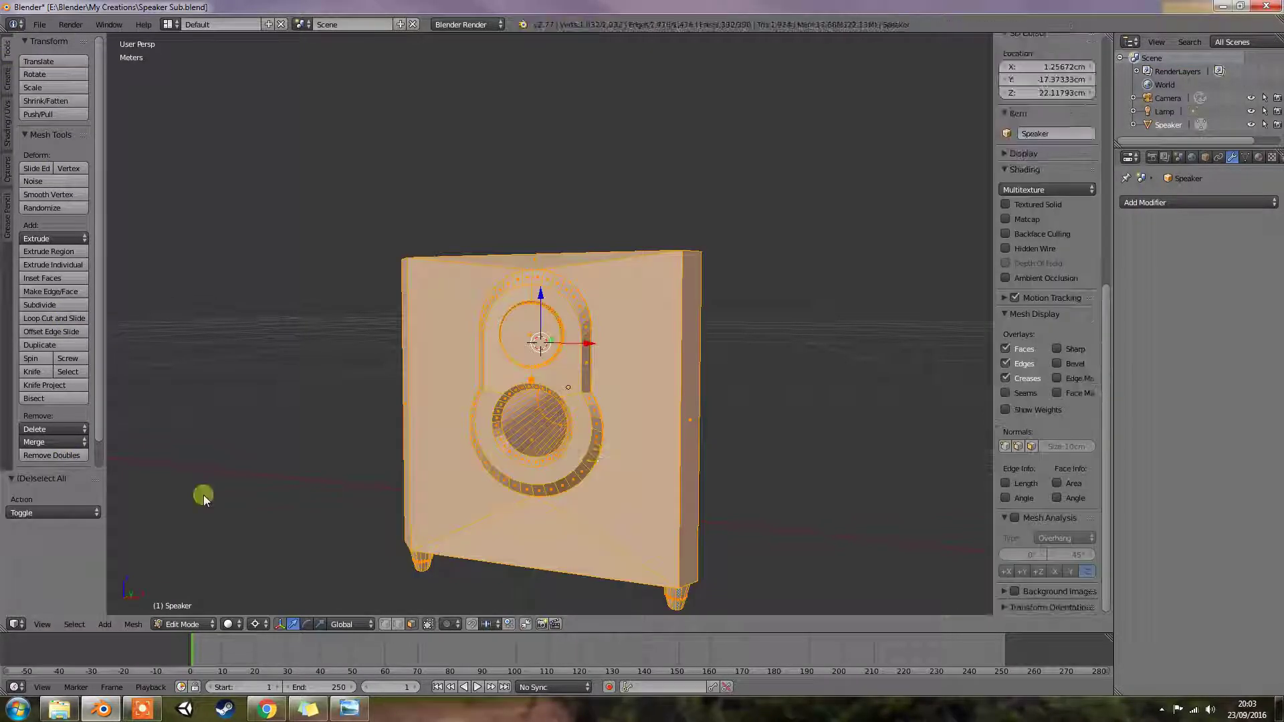
left_click(65, 454)
middle_click_drag(448, 435, 416, 444)
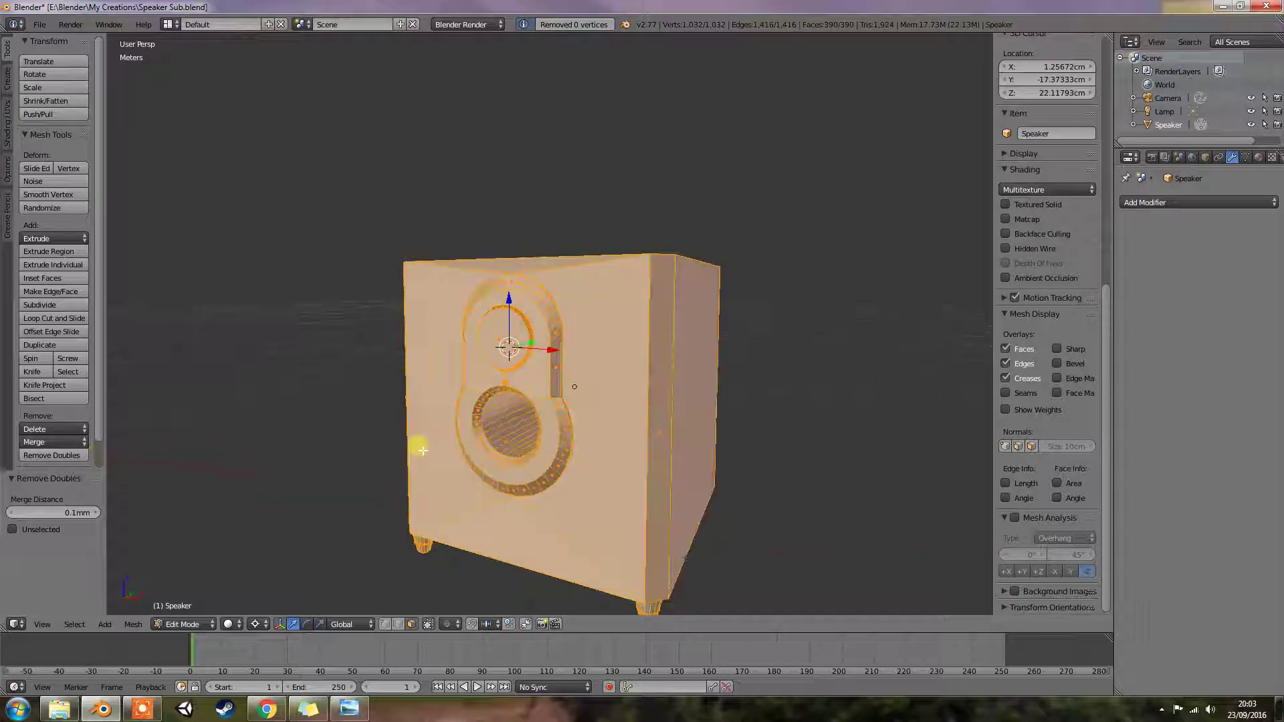
key("Tab")
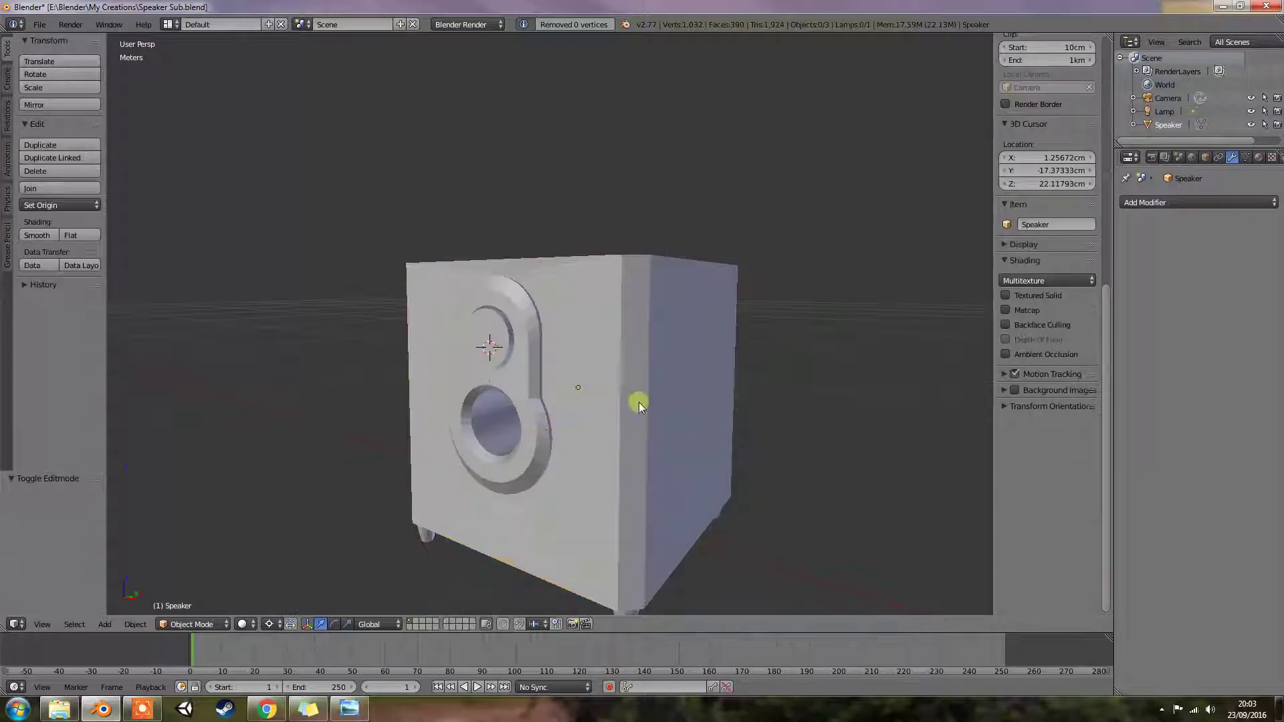
key("a")
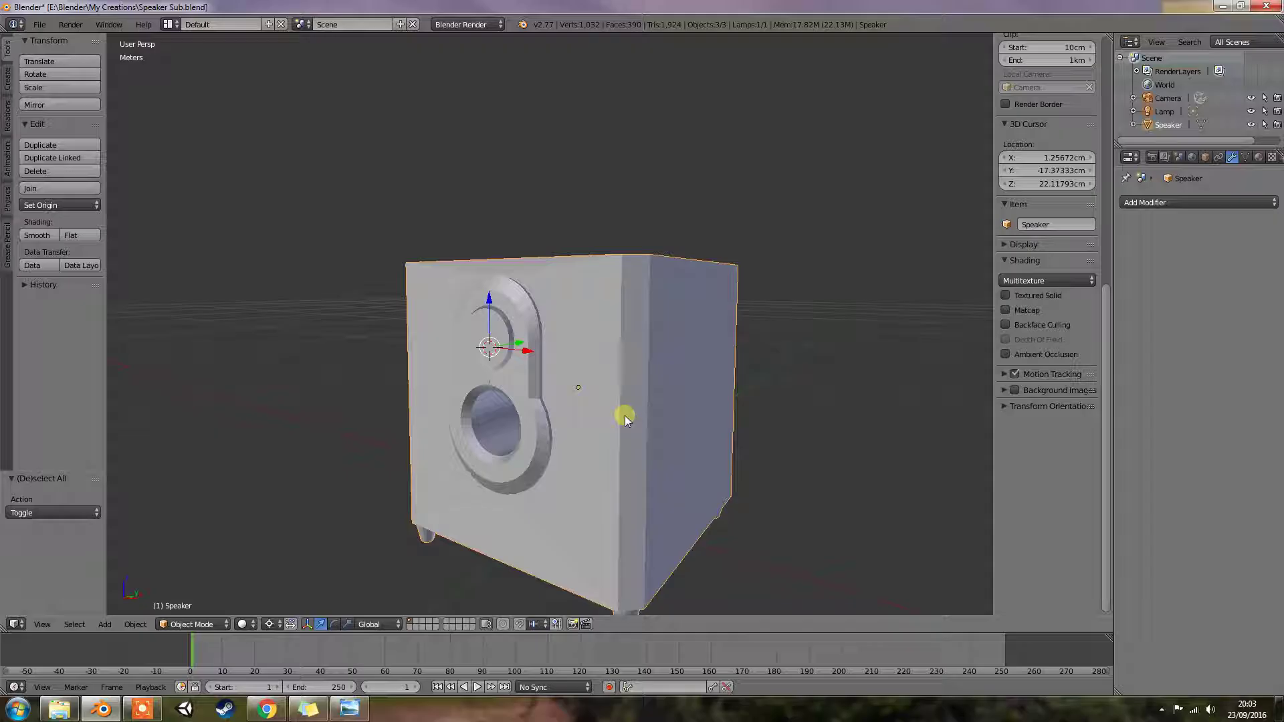
In Edit Mode, dissolve groups of adjacent wall faces along the upper-right part of the upper circular recess into single faces
left_click(201, 624)
left_click(214, 598)
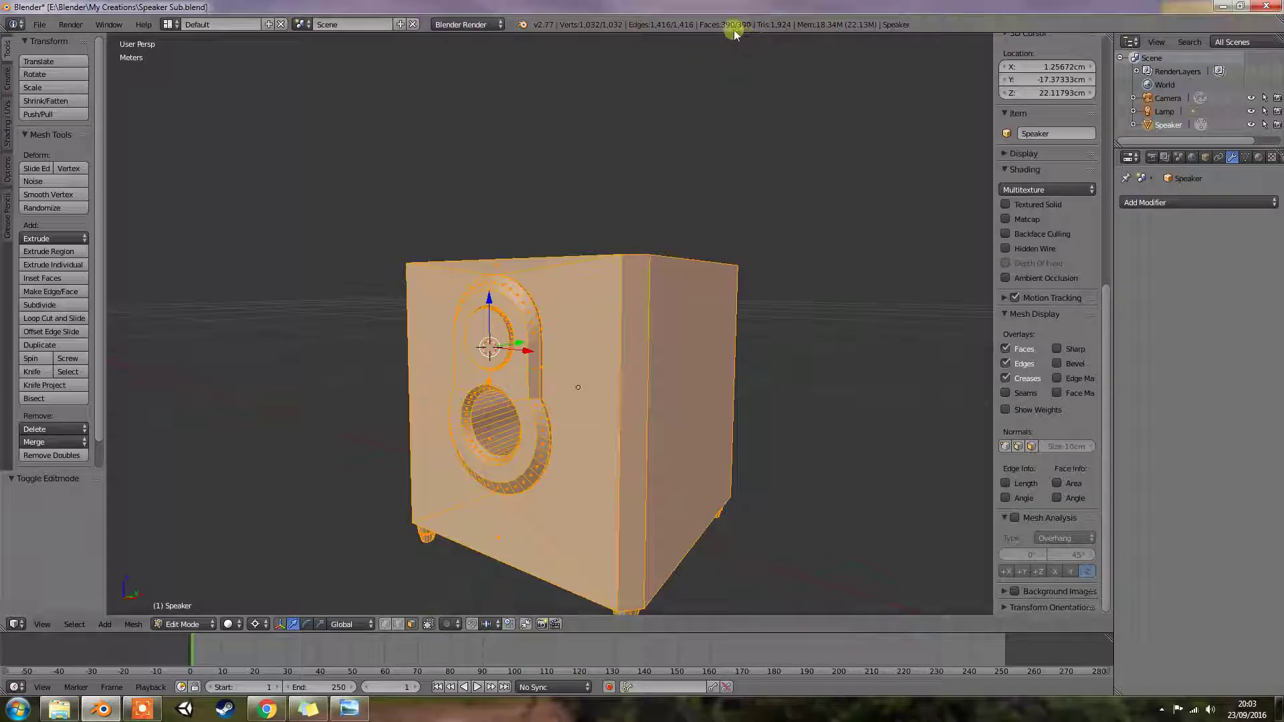
middle_click_drag(595, 290, 645, 281)
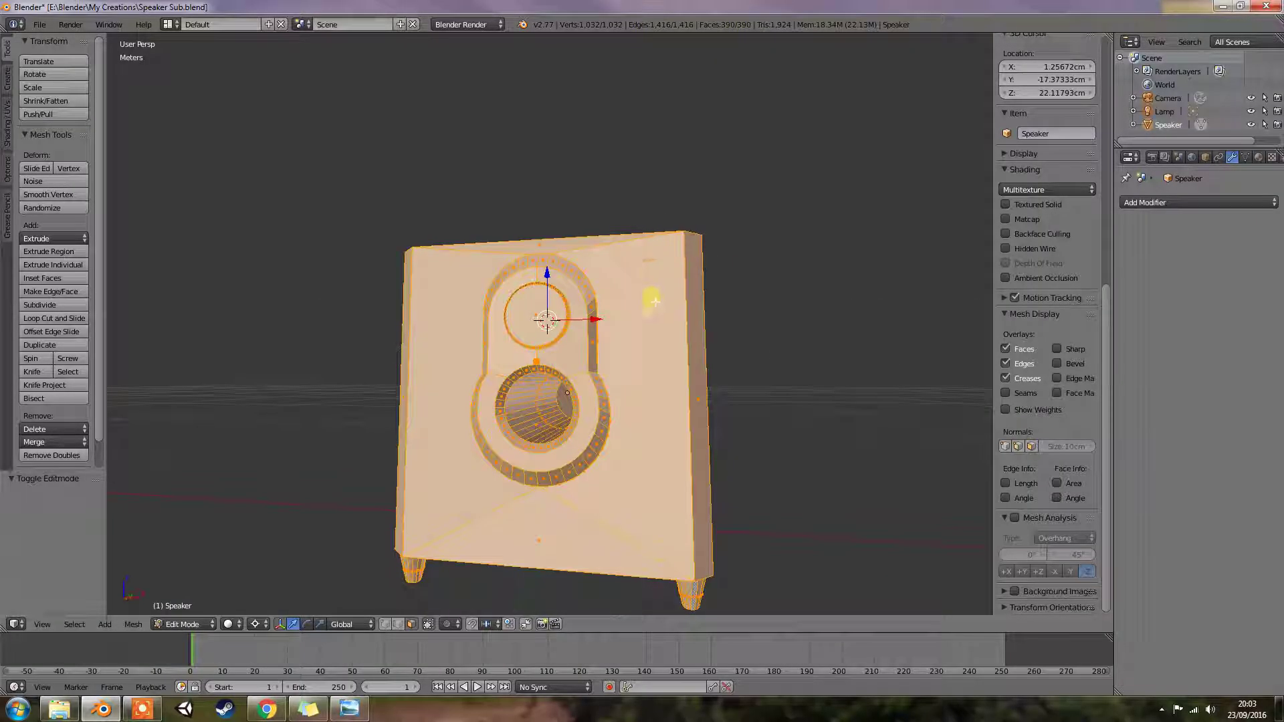
scroll(646, 326, "up", 2)
scroll(644, 327, "up", 2)
scroll(648, 332, "down", 2)
middle_click_drag(648, 332, 640, 379)
scroll(635, 375, "up", 2)
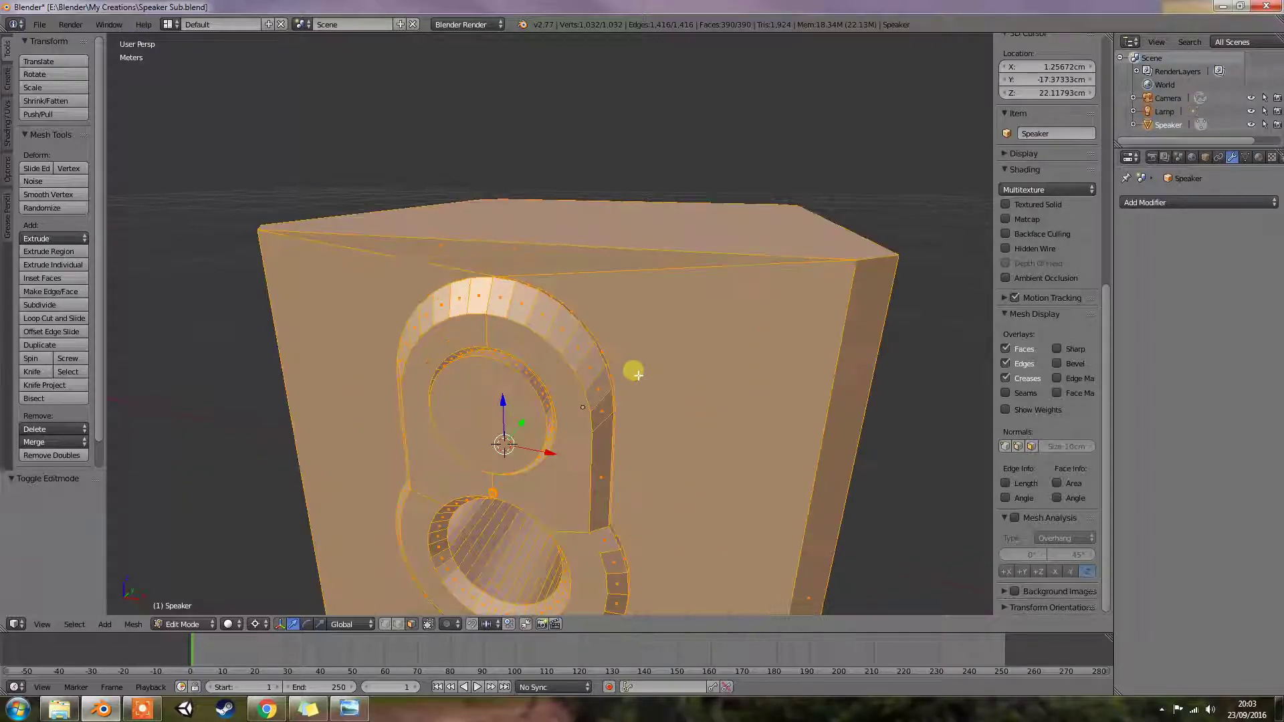
right_click(539, 391)
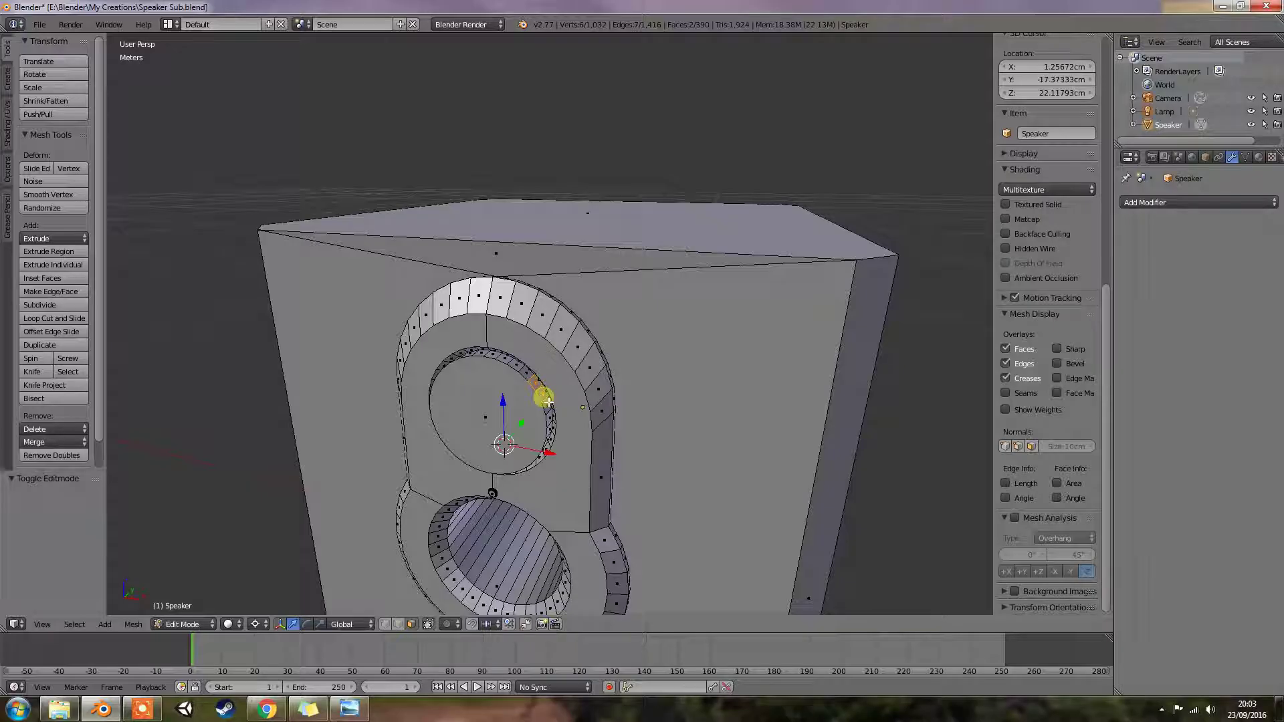
right_click(546, 403)
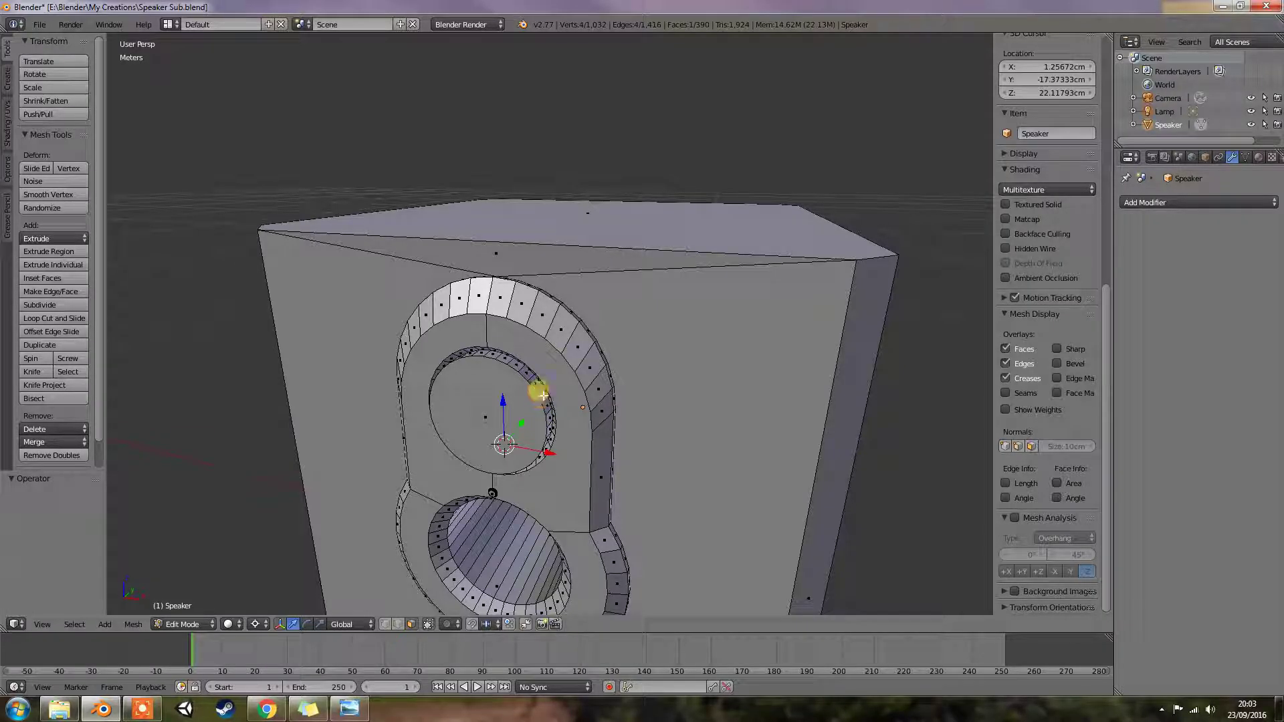
right_click(541, 388, "ctrl")
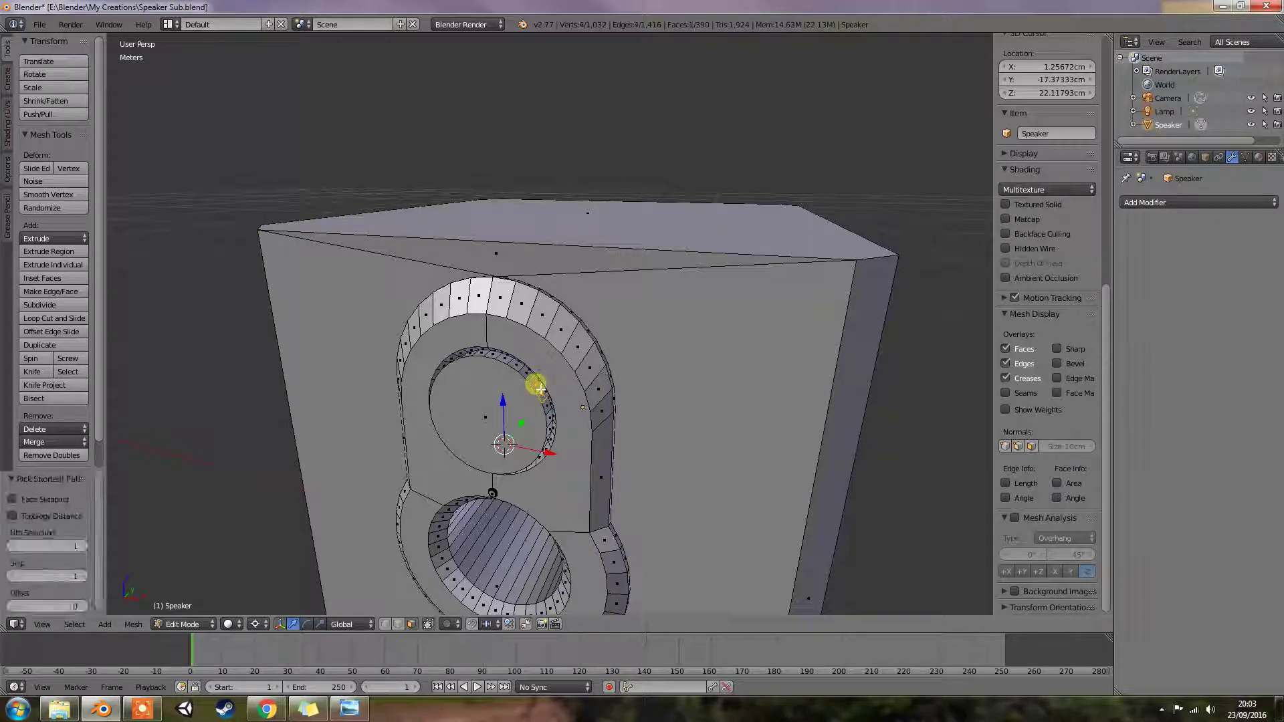
right_click(513, 369, "ctrl")
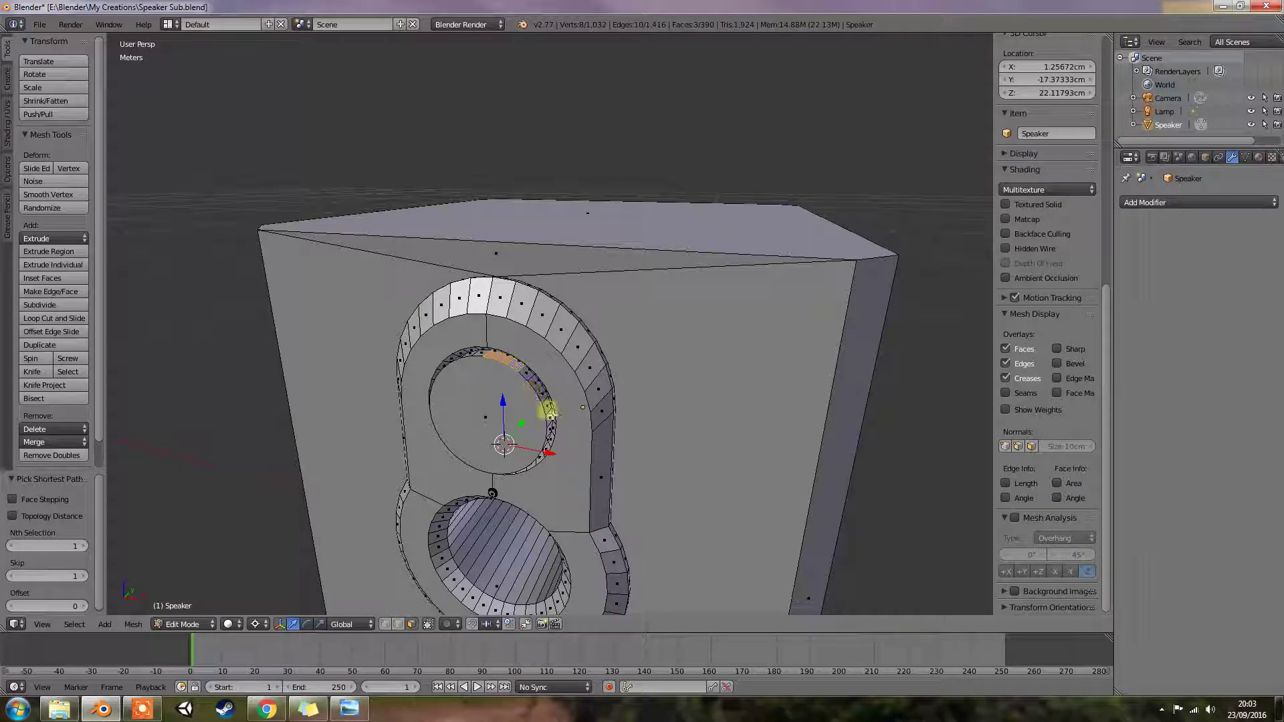
key("ctrl+x")
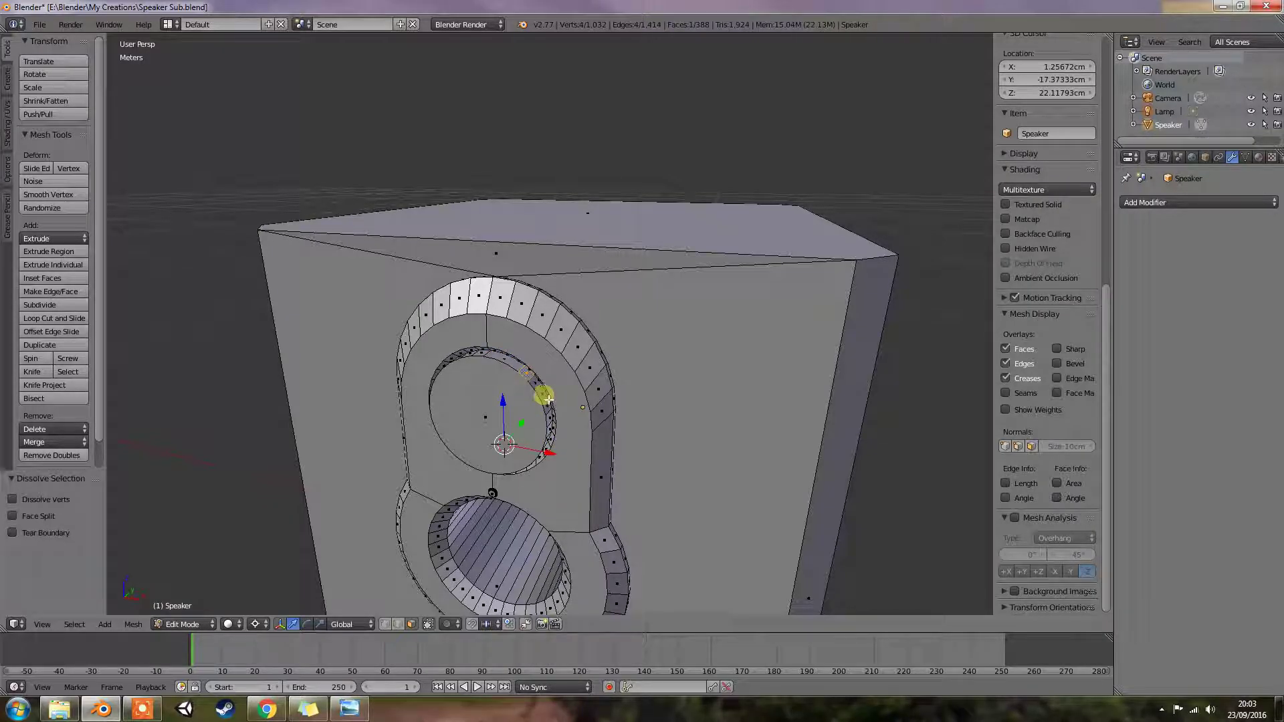
right_click(548, 400, "ctrl")
key("ctrl+x")
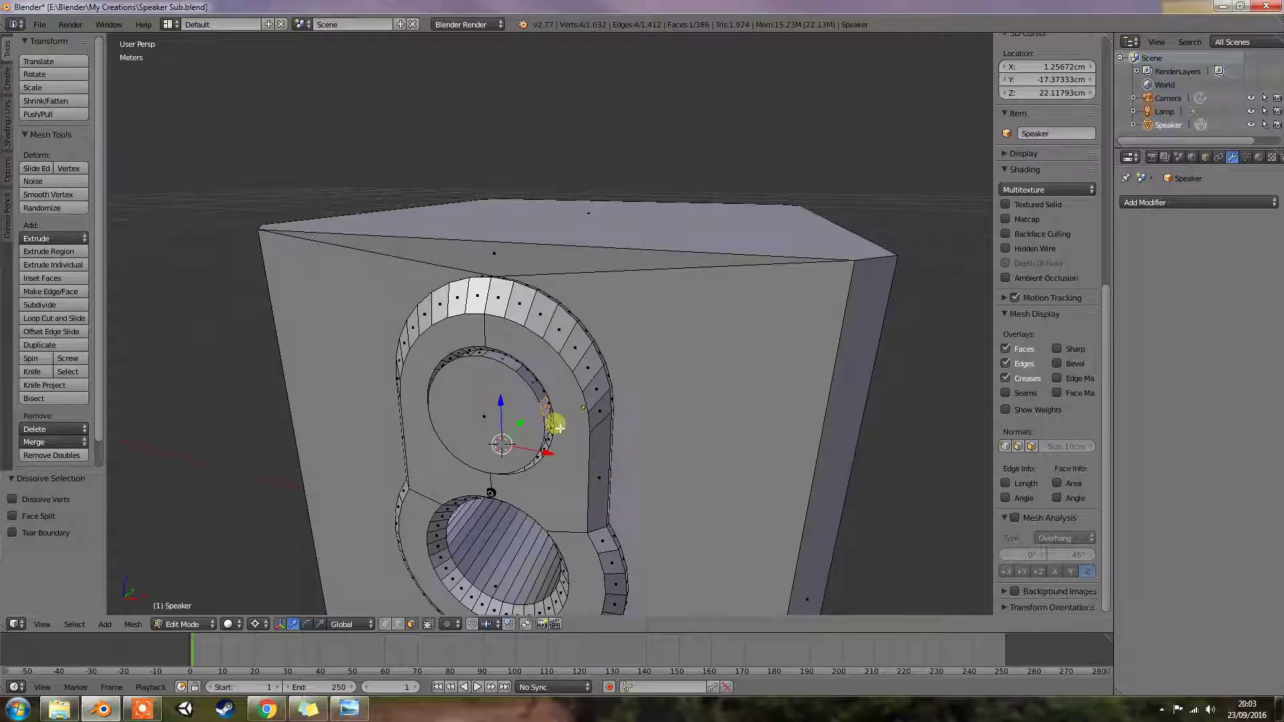
Dissolve adjacent wall faces into larger ones along the right and lower-right side of the upper circular recess
middle_click_drag(553, 430, 572, 317)
right_click(527, 377, "ctrl")
key("ctrl+x")
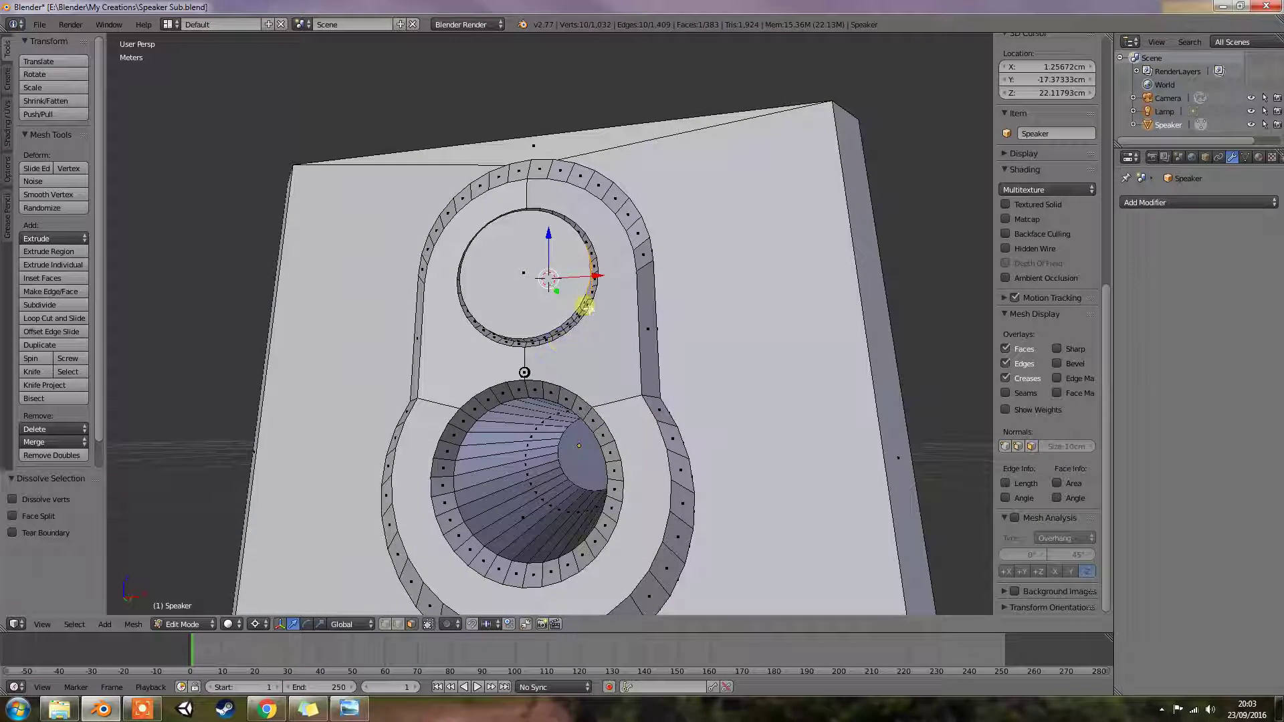
right_click(574, 324, "ctrl")
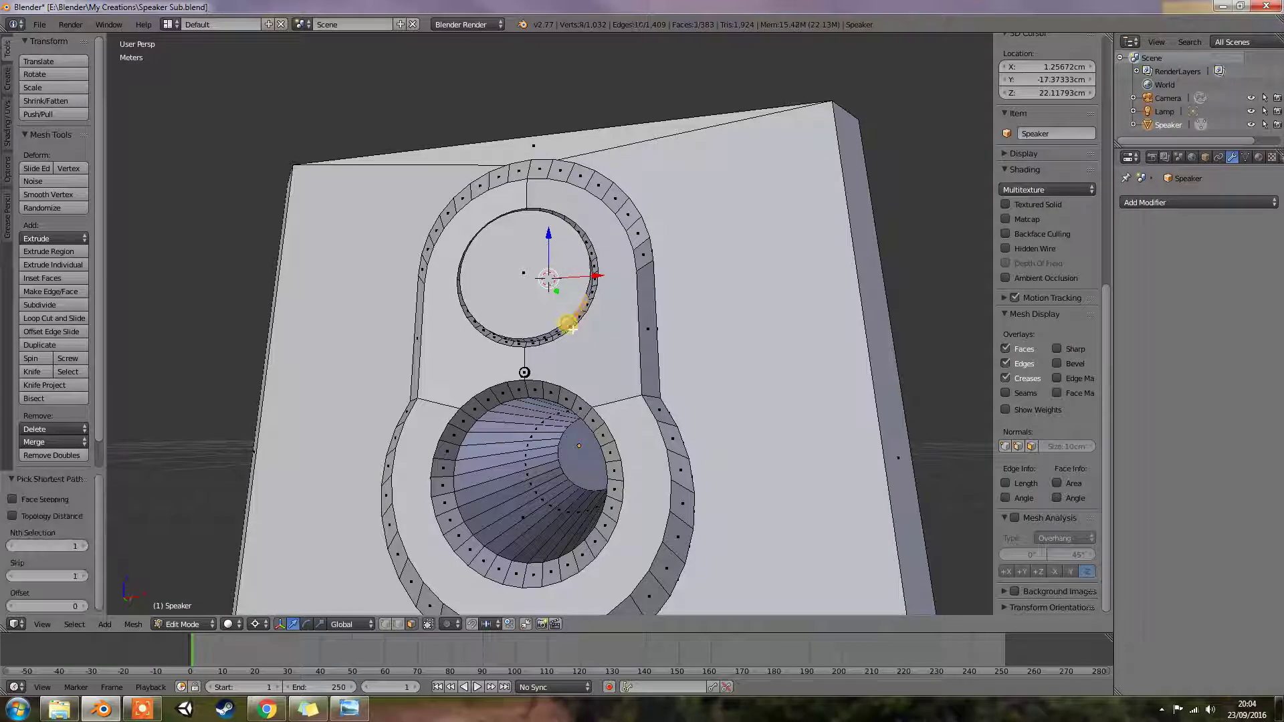
key("ctrl+x")
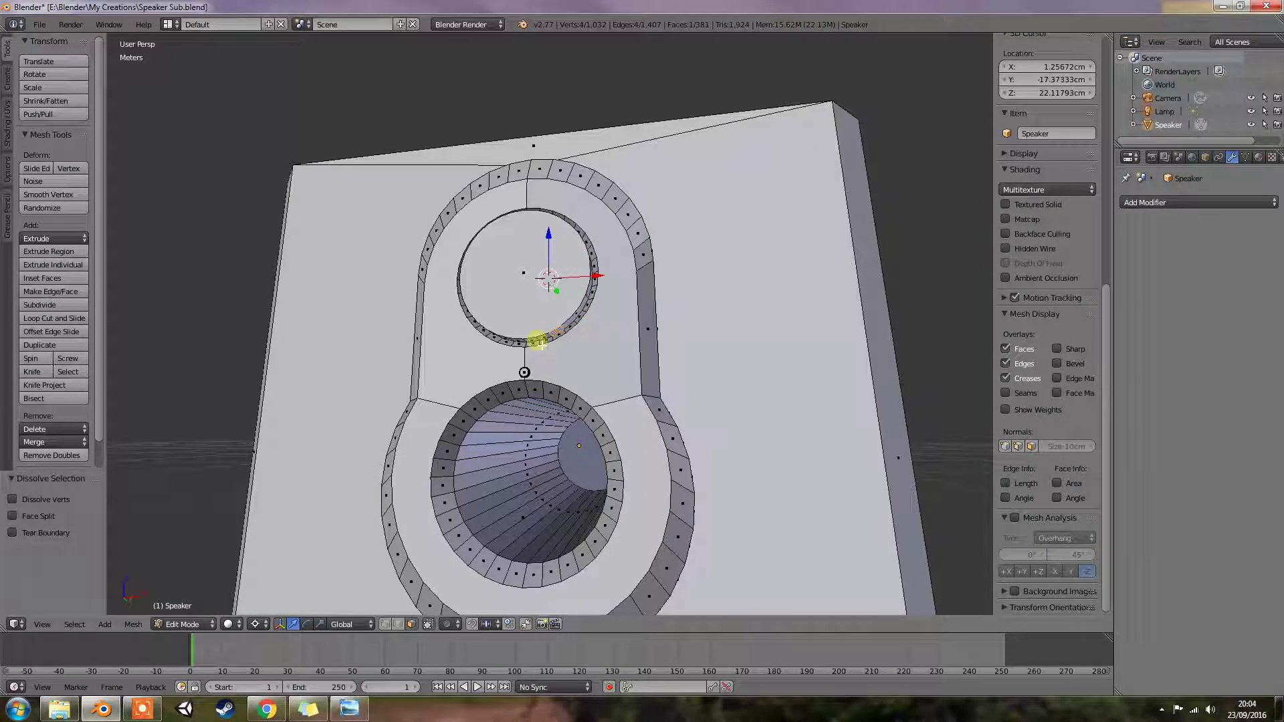
right_click(540, 345, "ctrl")
key("ctrl+x")
Dissolve two runs of three wall faces each along the lower-left side of the upper circular recess
middle_click_drag(540, 344, 642, 321)
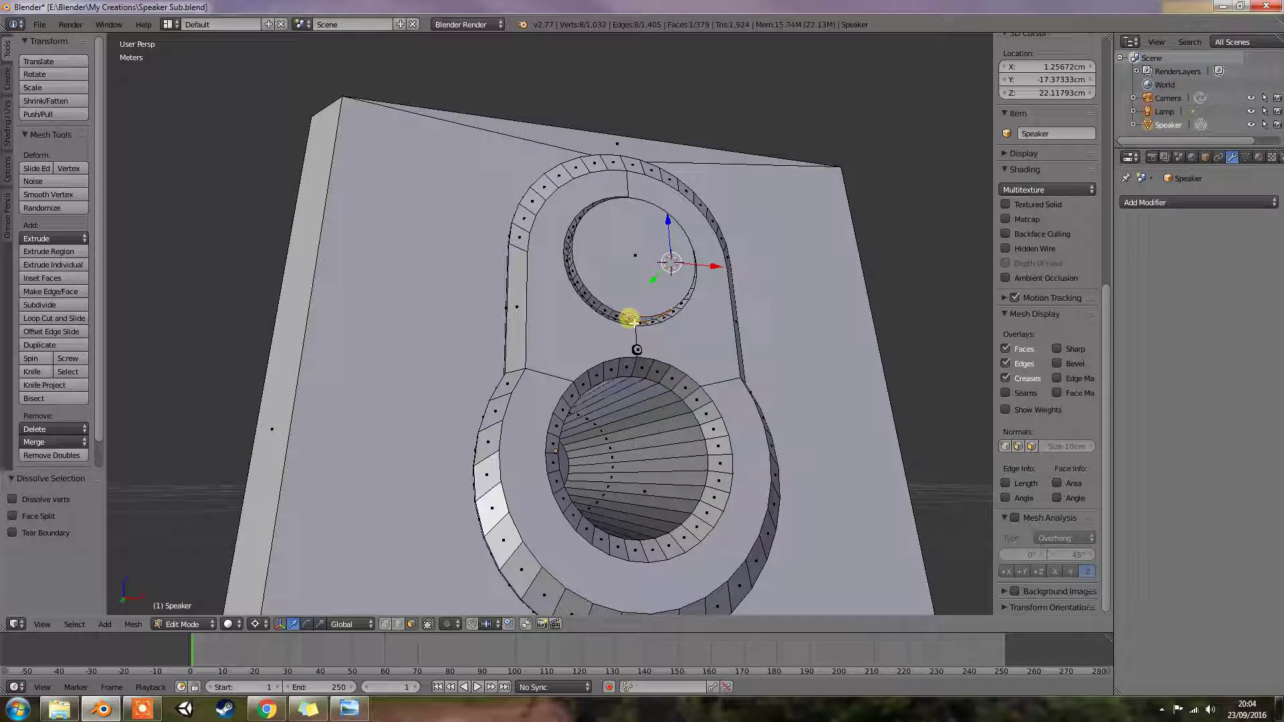
right_click(598, 309, "ctrl")
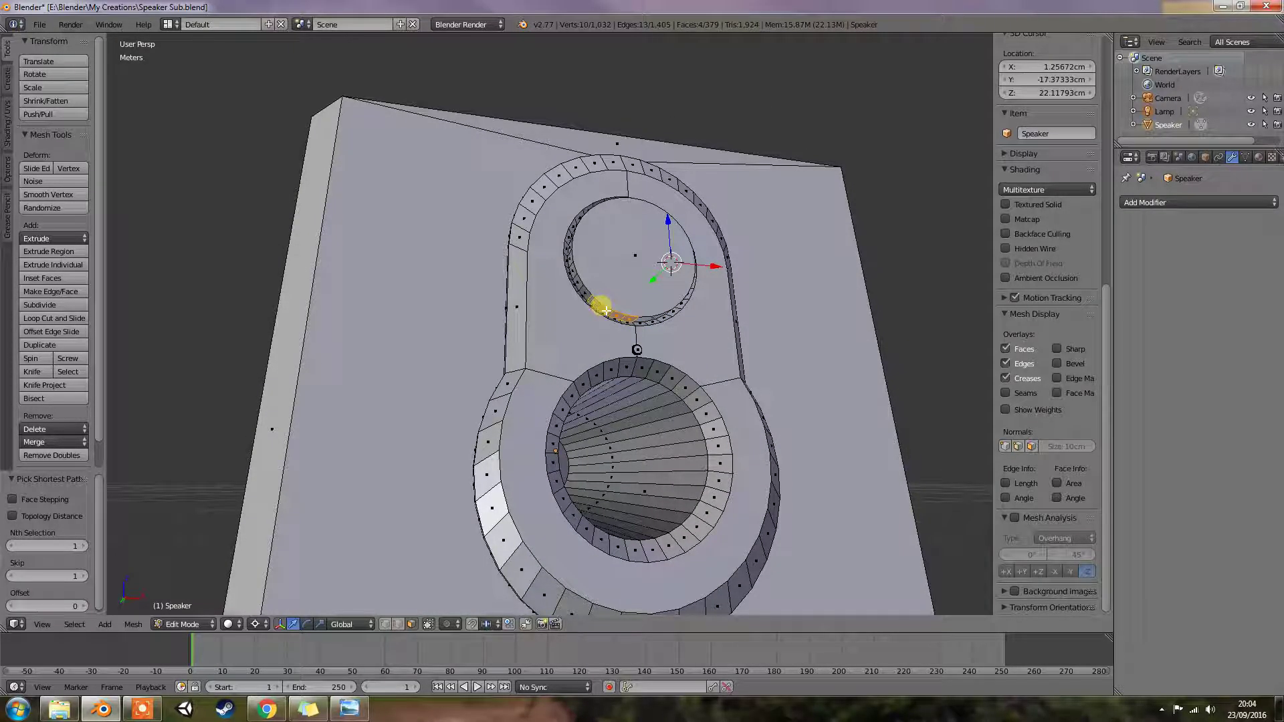
right_click(611, 312)
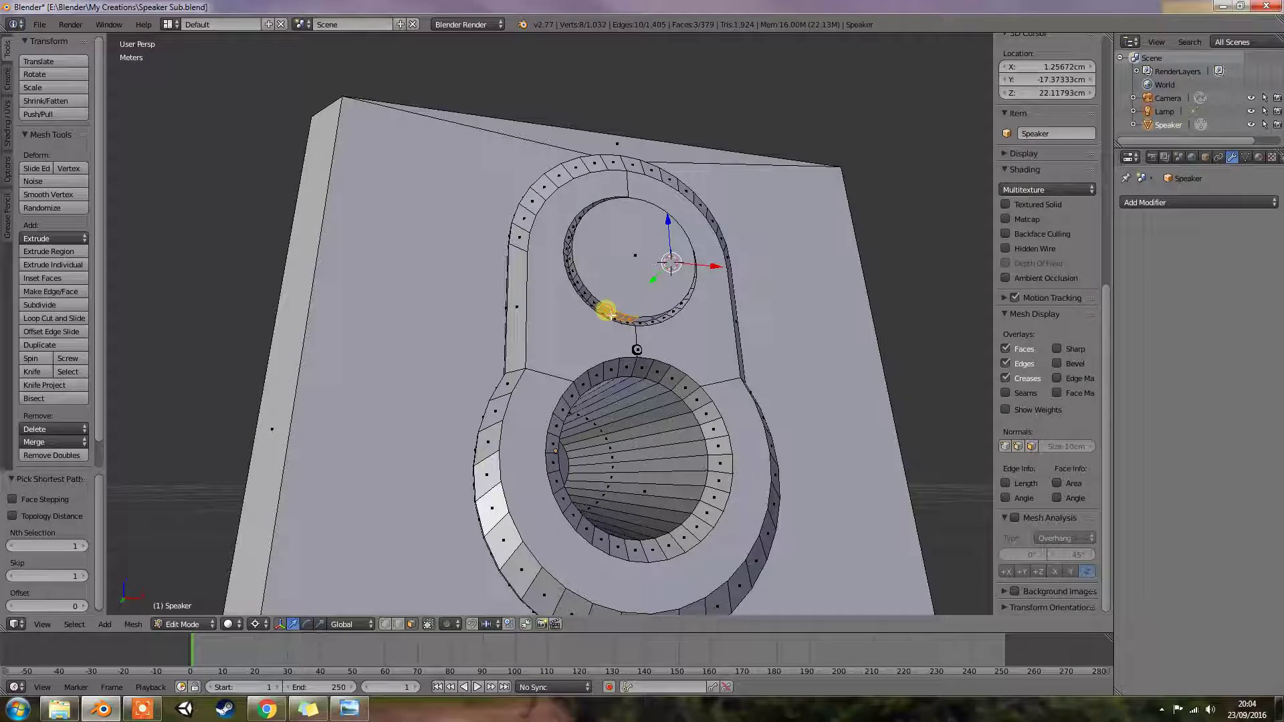
key("ctrl+x")
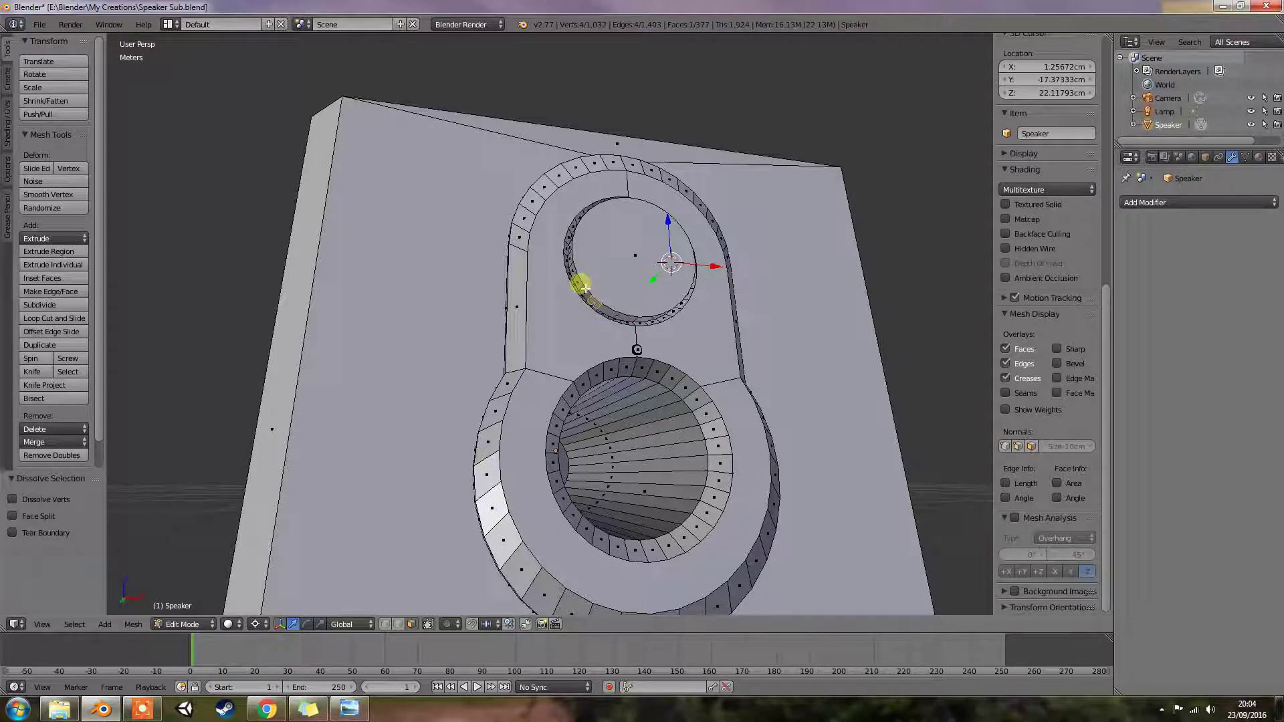
right_click(578, 276, "ctrl")
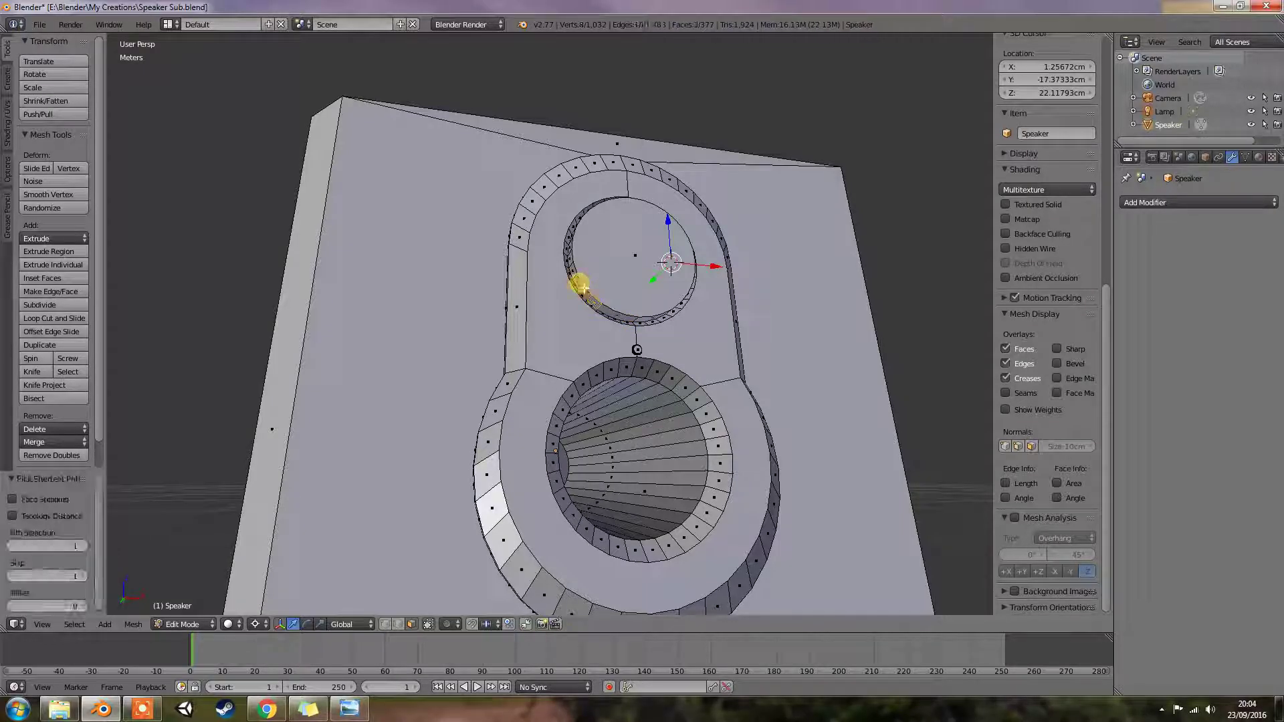
key("ctrl+x")
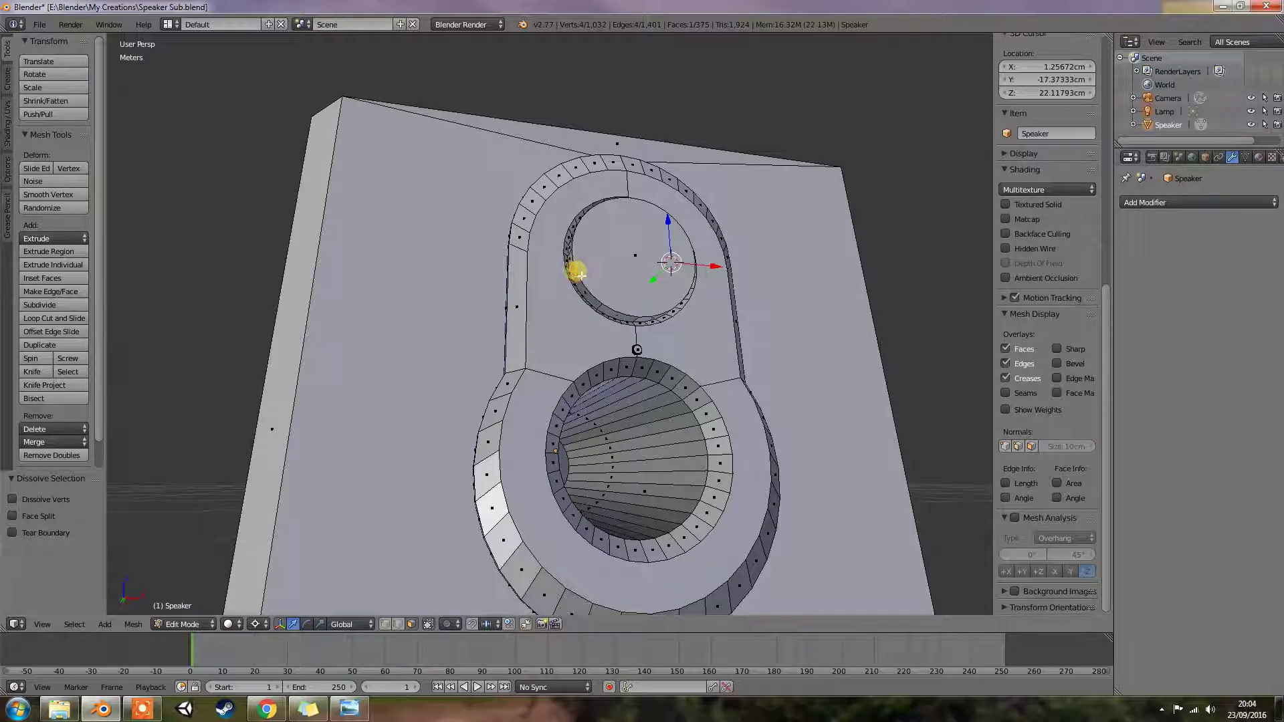
Dissolve runs of three wall faces into single faces along the left side of the upper circular recess
middle_click_drag(579, 274, 602, 315)
right_click(604, 317, "ctrl")
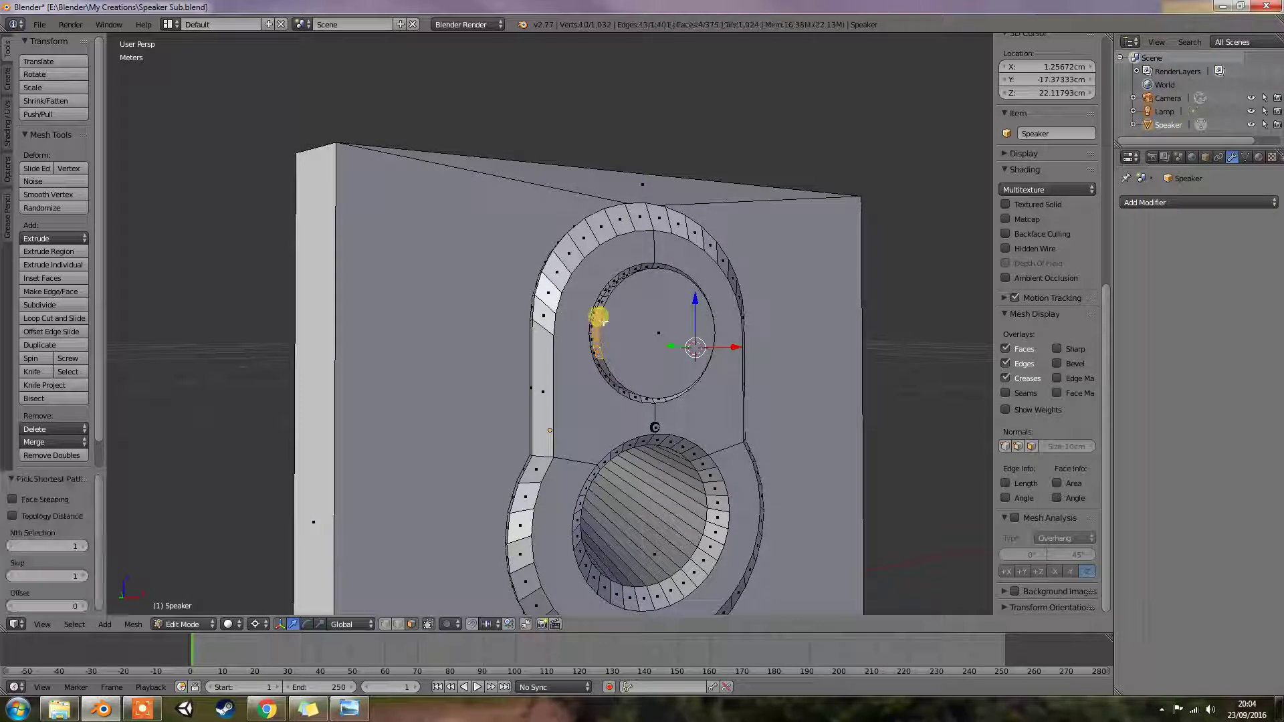
right_click(605, 359)
right_click(601, 330, "ctrl")
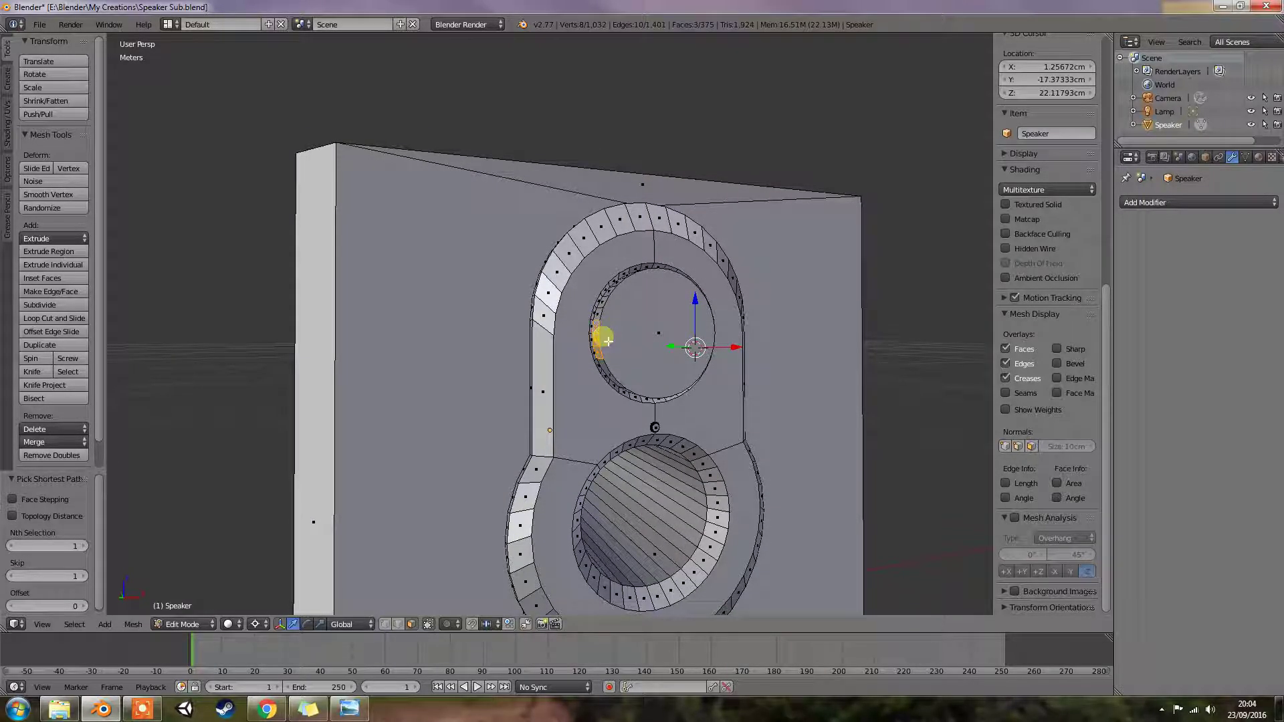
key("ctrl+x")
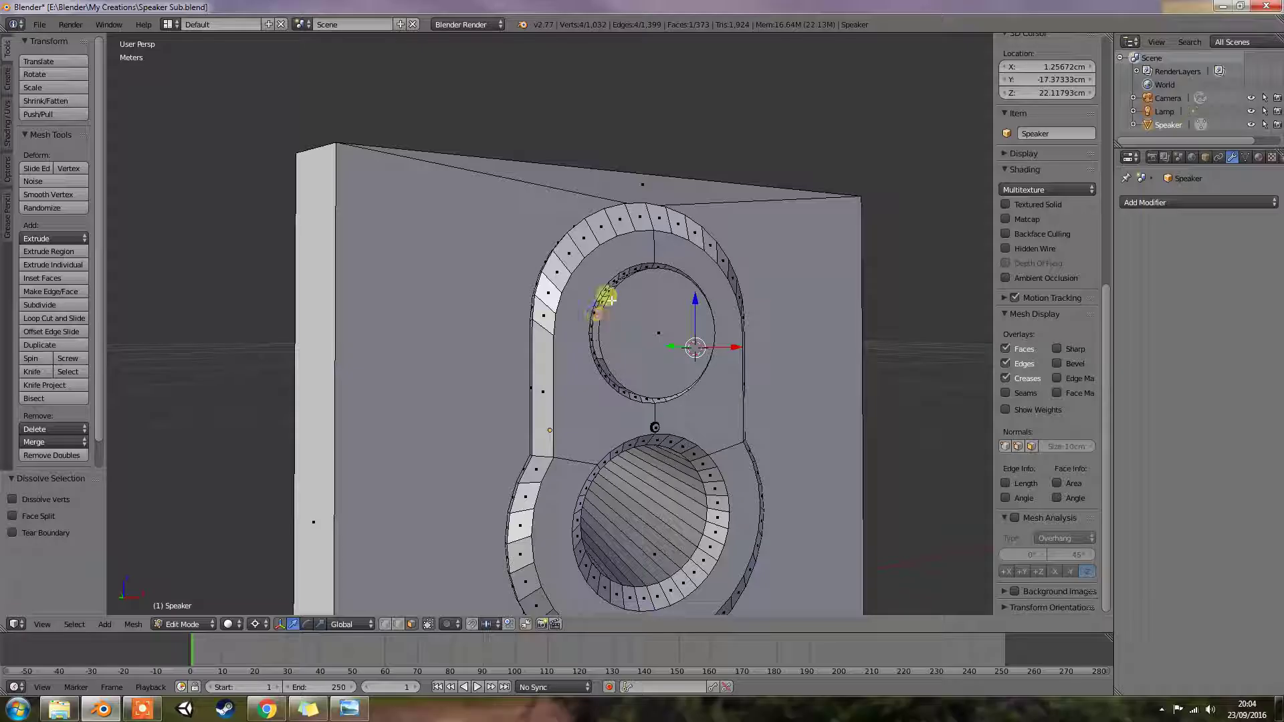
right_click(611, 295, "ctrl")
key("ctrl+x")
Dissolve four adjacent wall faces into one at the upper-left of the upper circular recess
middle_click_drag(632, 295, 619, 355)
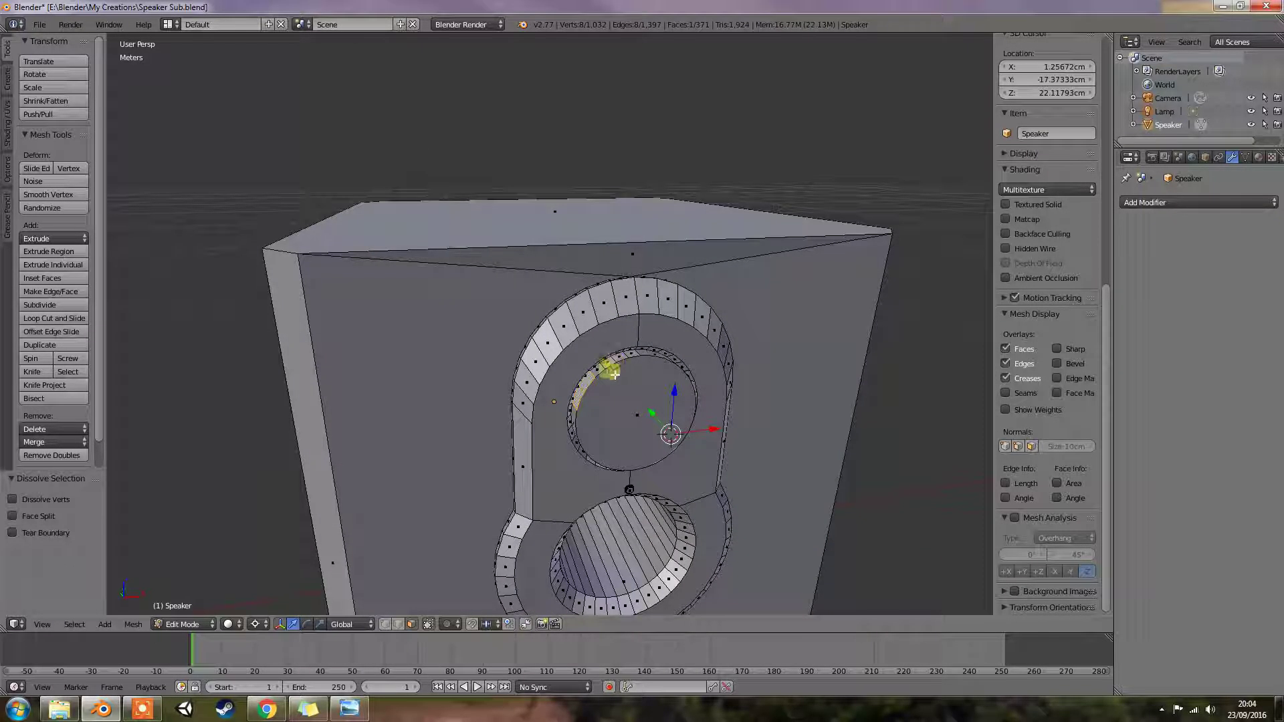
right_click(629, 367, "ctrl")
right_click(632, 361, "ctrl")
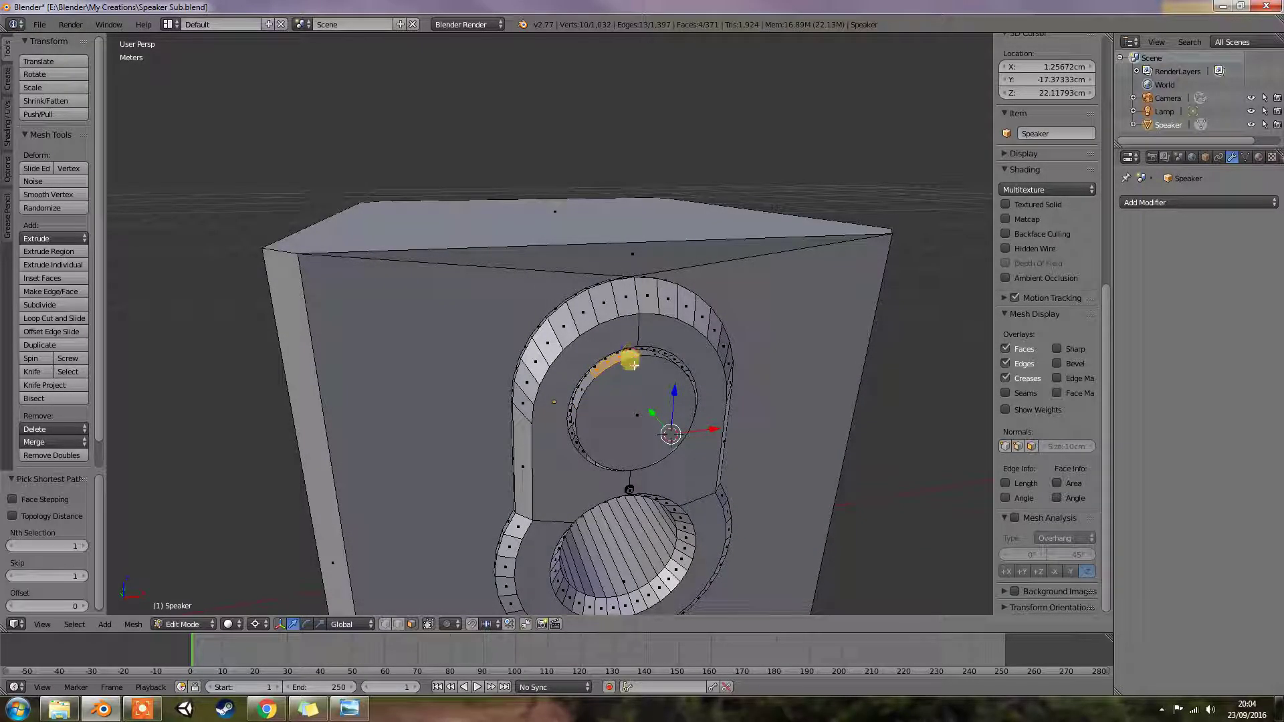
key("ctrl+x")
Dissolve two runs of three remaining wall faces each at the top and upper-right of the upper circular recess
middle_click_drag(636, 368, 610, 347)
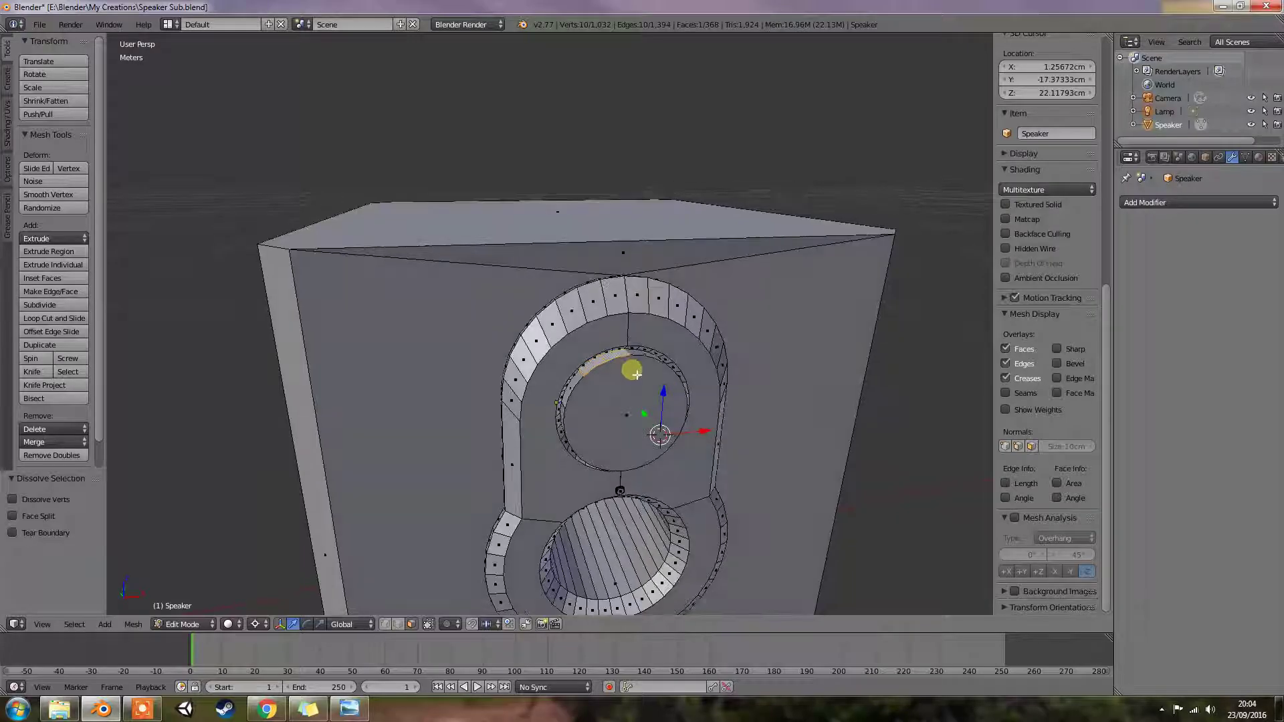
right_click(579, 299, "ctrl")
middle_click_drag(579, 299, 612, 323)
right_click(597, 326, "ctrl")
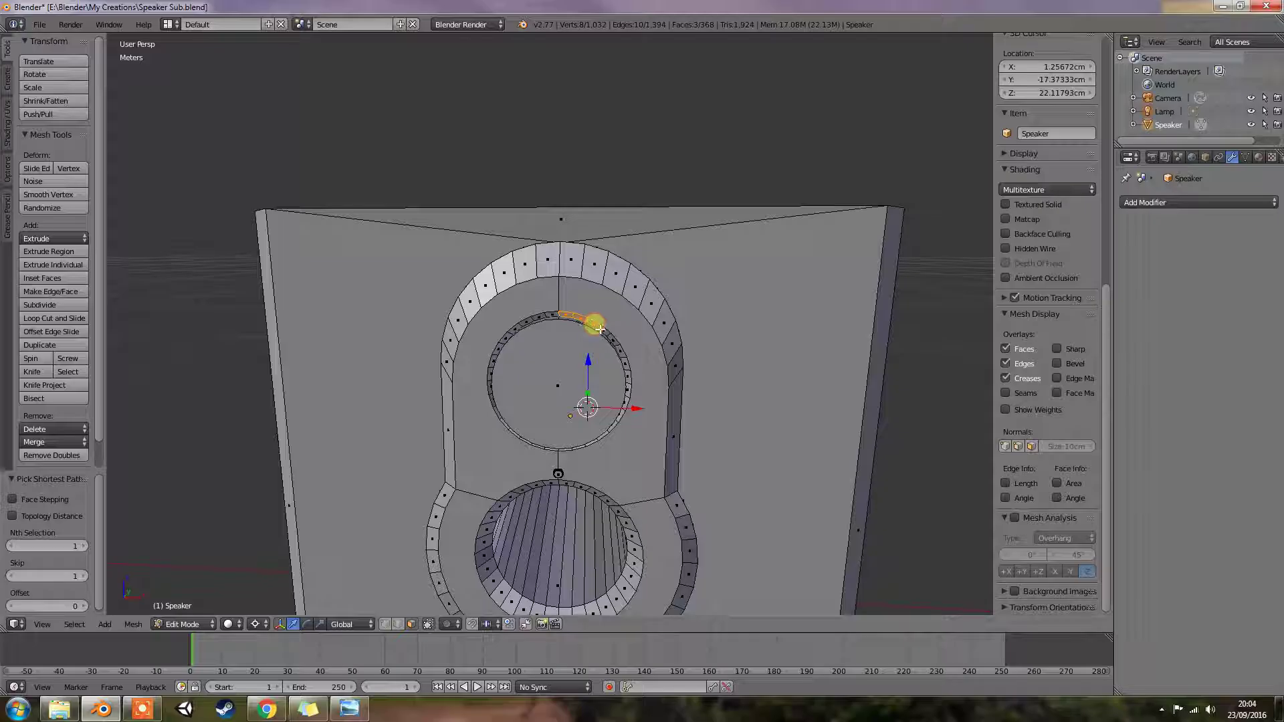
key("ctrl+x")
right_click(625, 357, "ctrl")
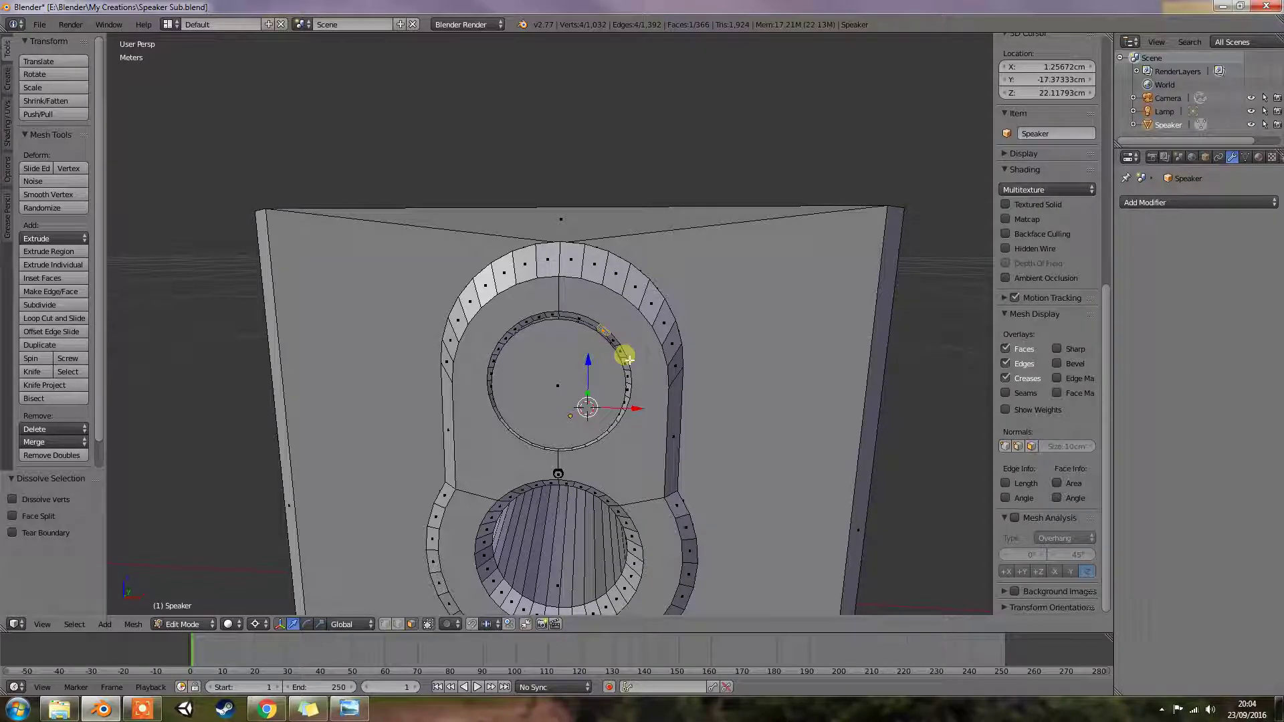
key("ctrl+x")
right_click(630, 384, "ctrl")
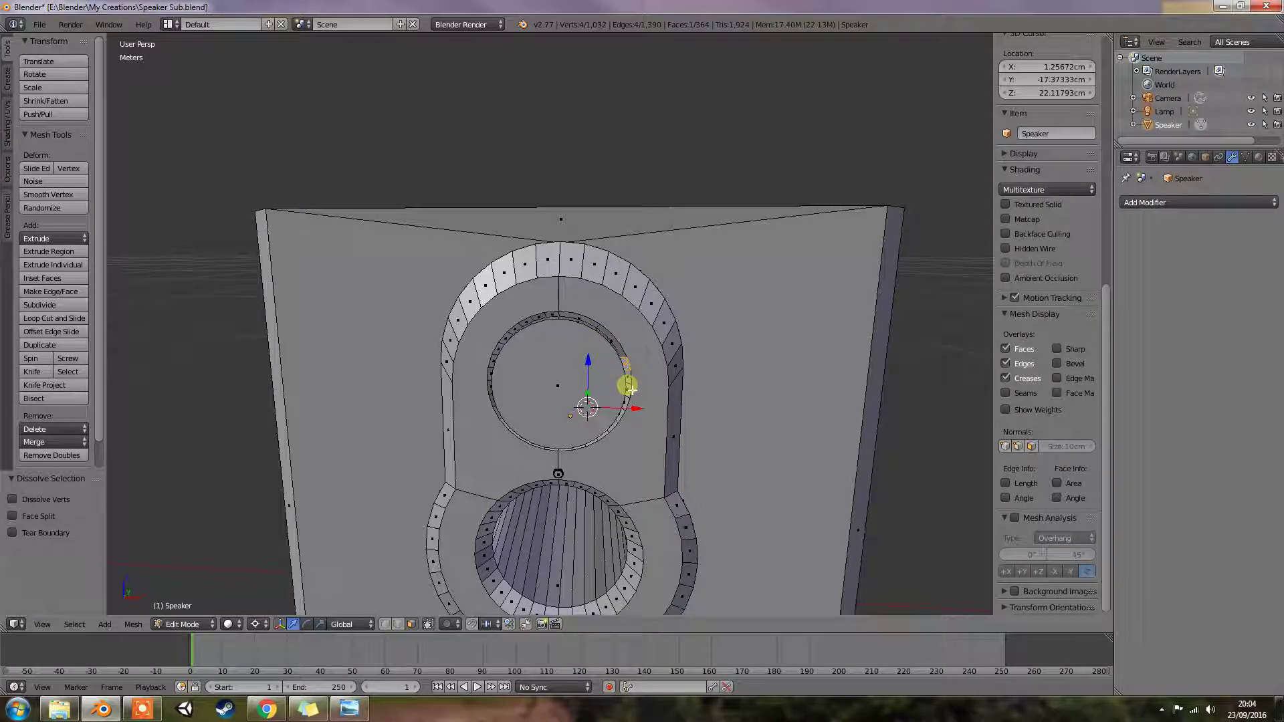
key("ctrl+x")
middle_click_drag(642, 381, 624, 366)
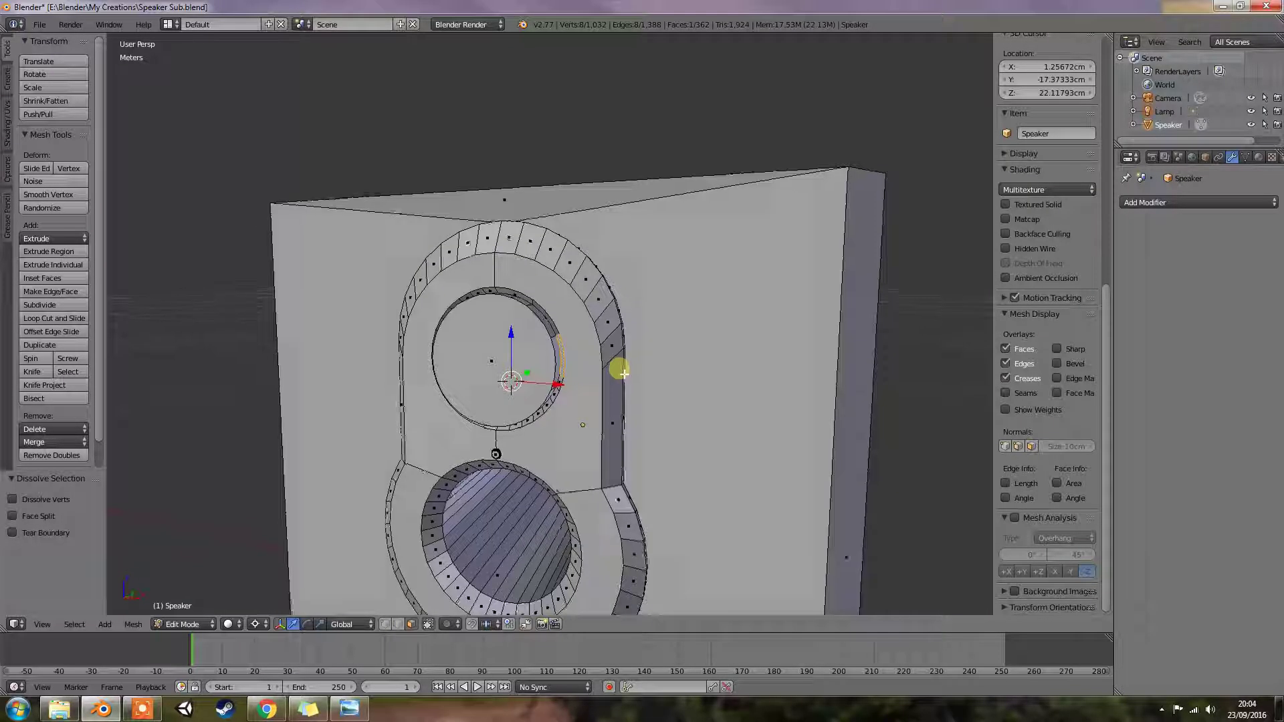
key("ctrl+z")
right_click(563, 329)
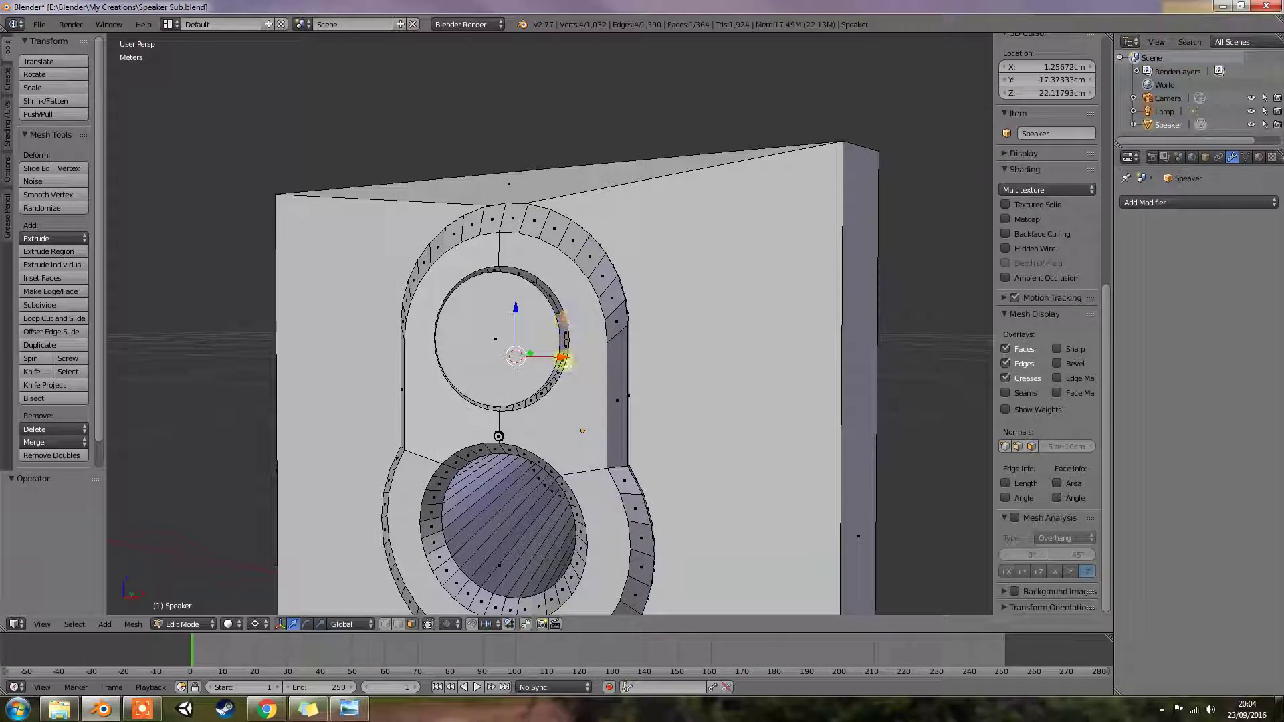
right_click(564, 360, "ctrl")
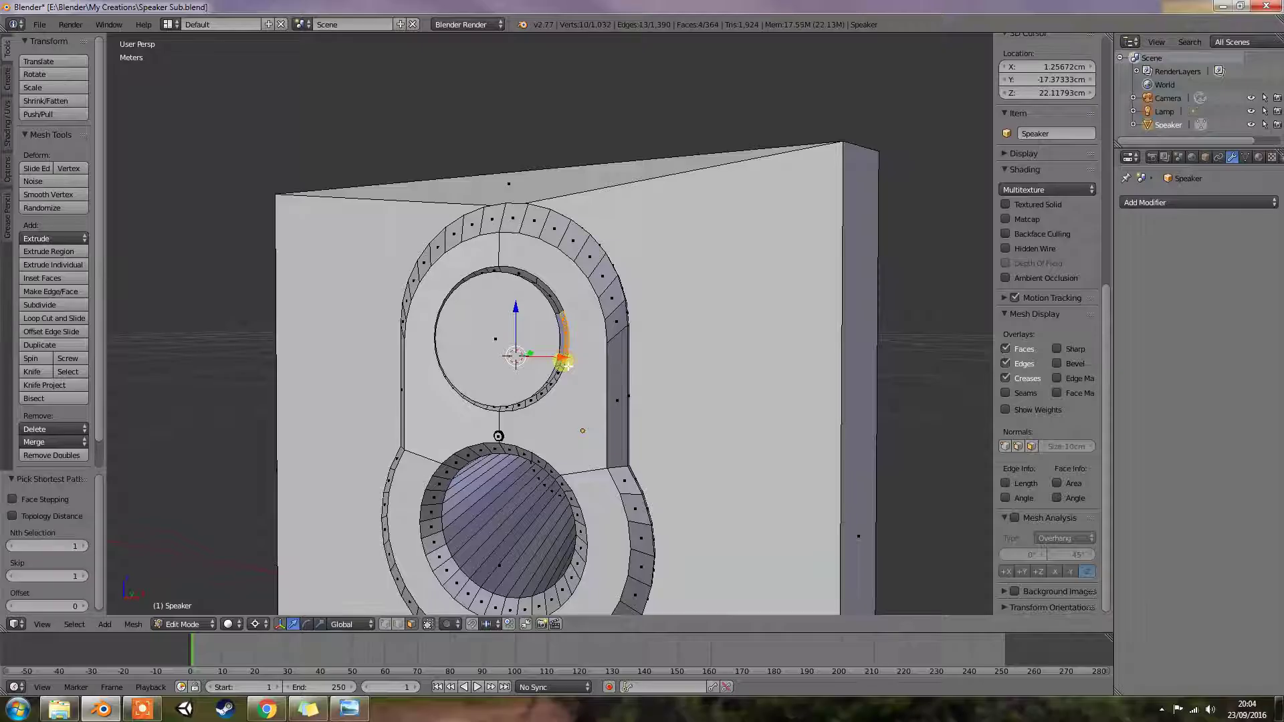
key("ctrl+z")
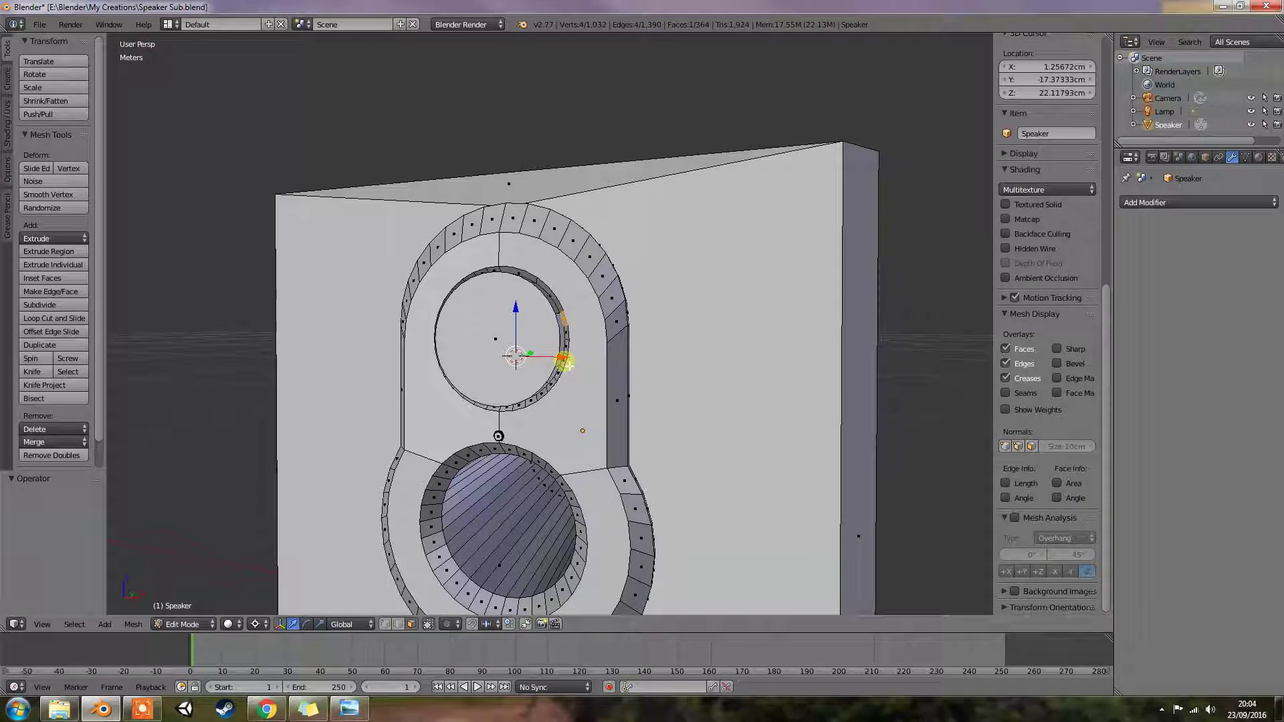
Dissolve a run of four and a run of three remaining wall faces along the right and lower-right of the upper recess
right_click(567, 364, "ctrl")
key("ctrl+x")
middle_click_drag(570, 364, 594, 342)
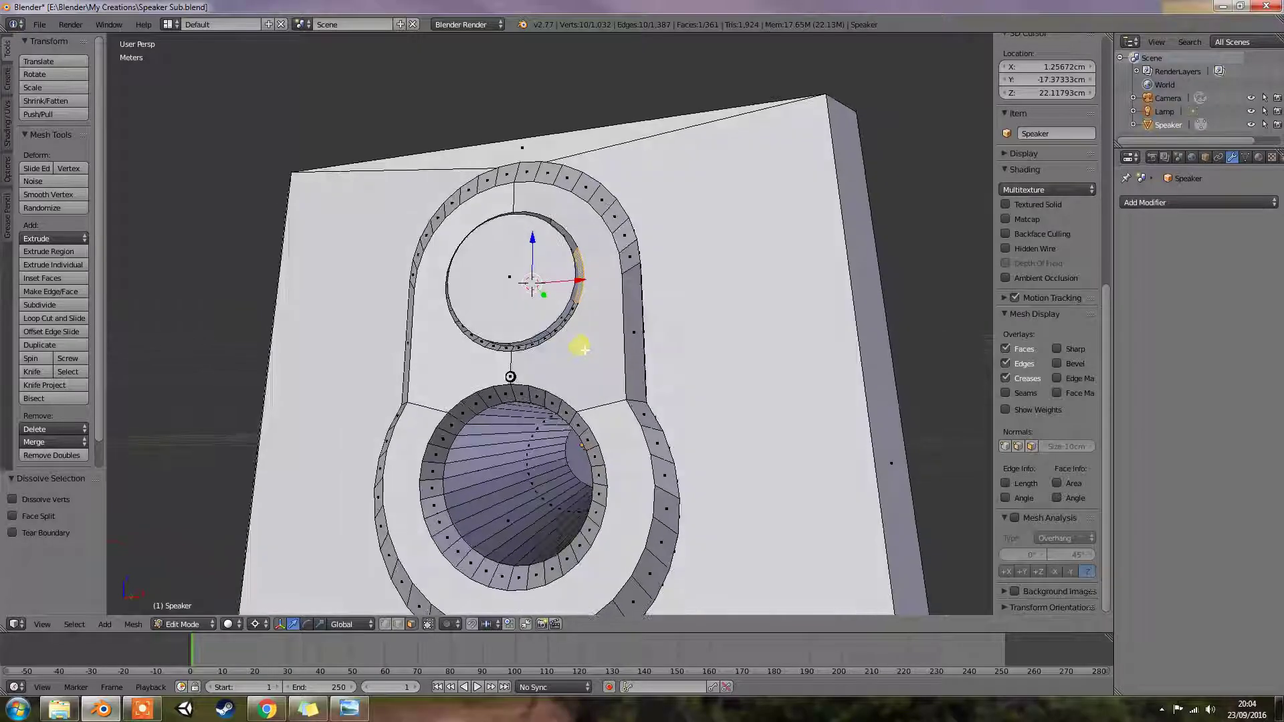
right_click(593, 340)
right_click(577, 334, "ctrl")
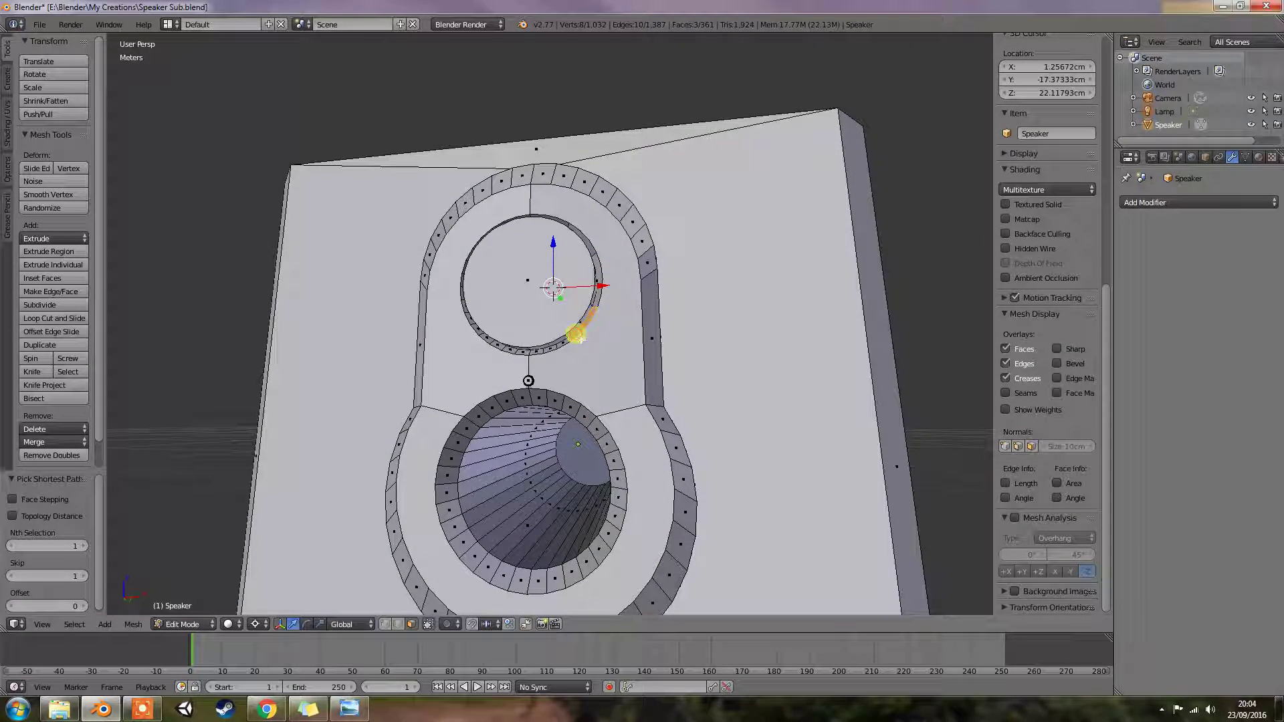
key("ctrl+x")
Dissolve two runs of three remaining wall faces each along the bottom of the upper circular recess
right_click(567, 336)
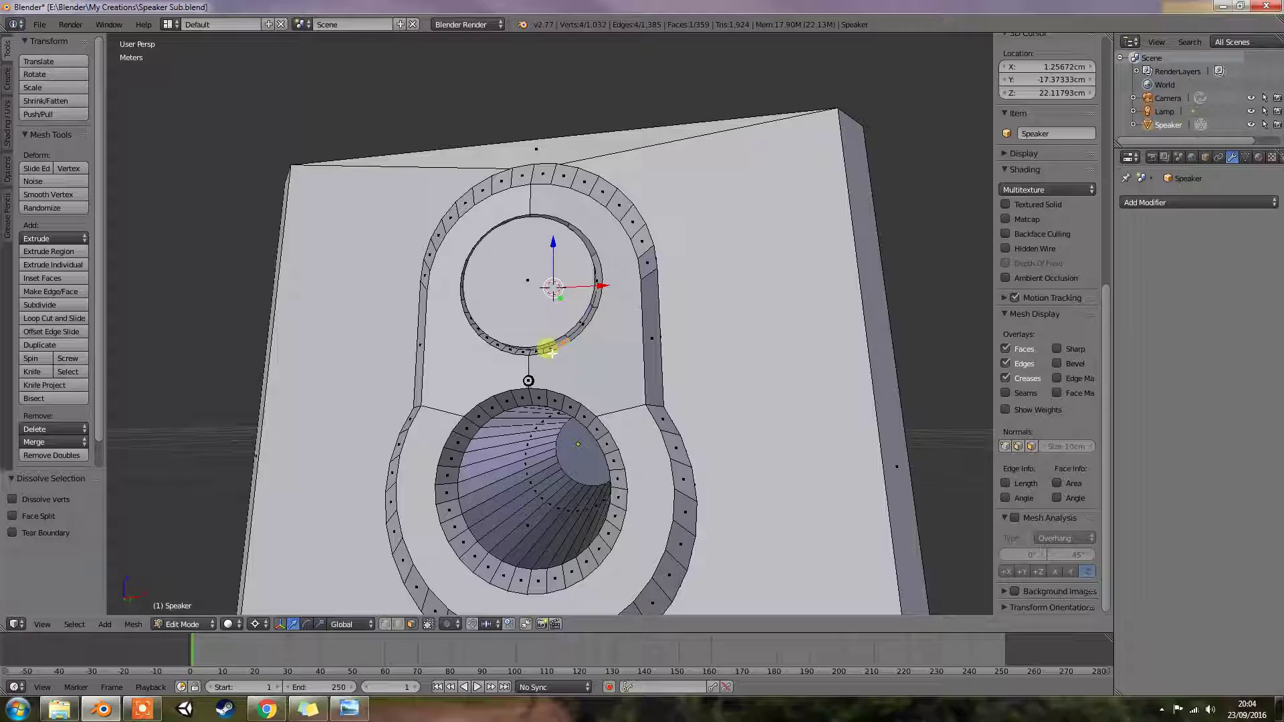
right_click(540, 353, "ctrl")
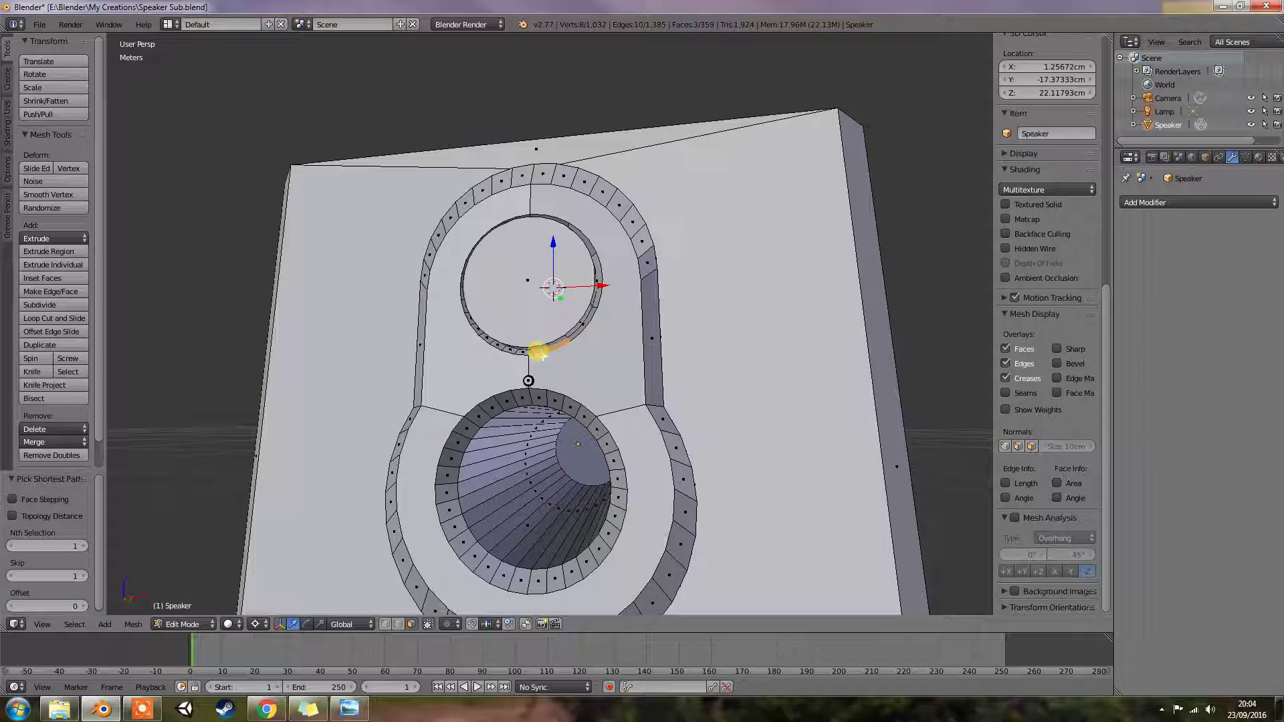
key("ctrl+x")
right_click(527, 349)
right_click(499, 346, "ctrl")
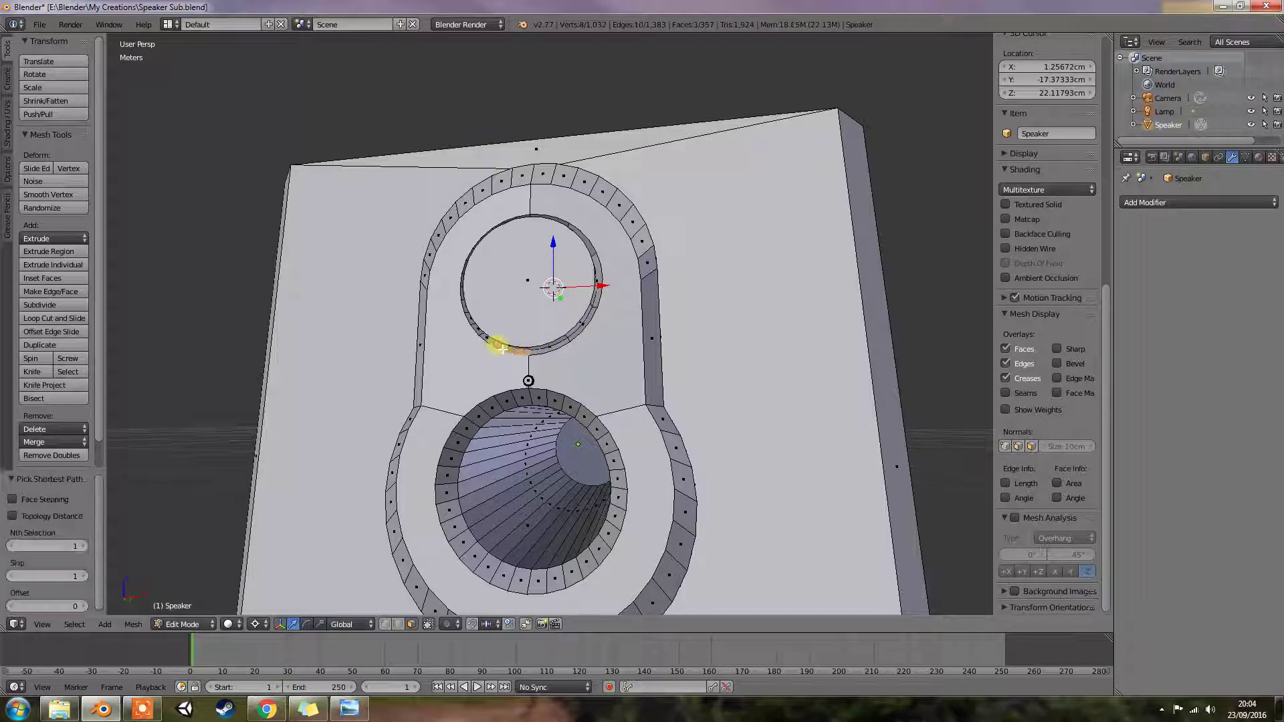
key("ctrl+x")
Dissolve two runs of three remaining wall faces each along the lower-left and left side of the upper circular recess
middle_click_drag(498, 341, 533, 361)
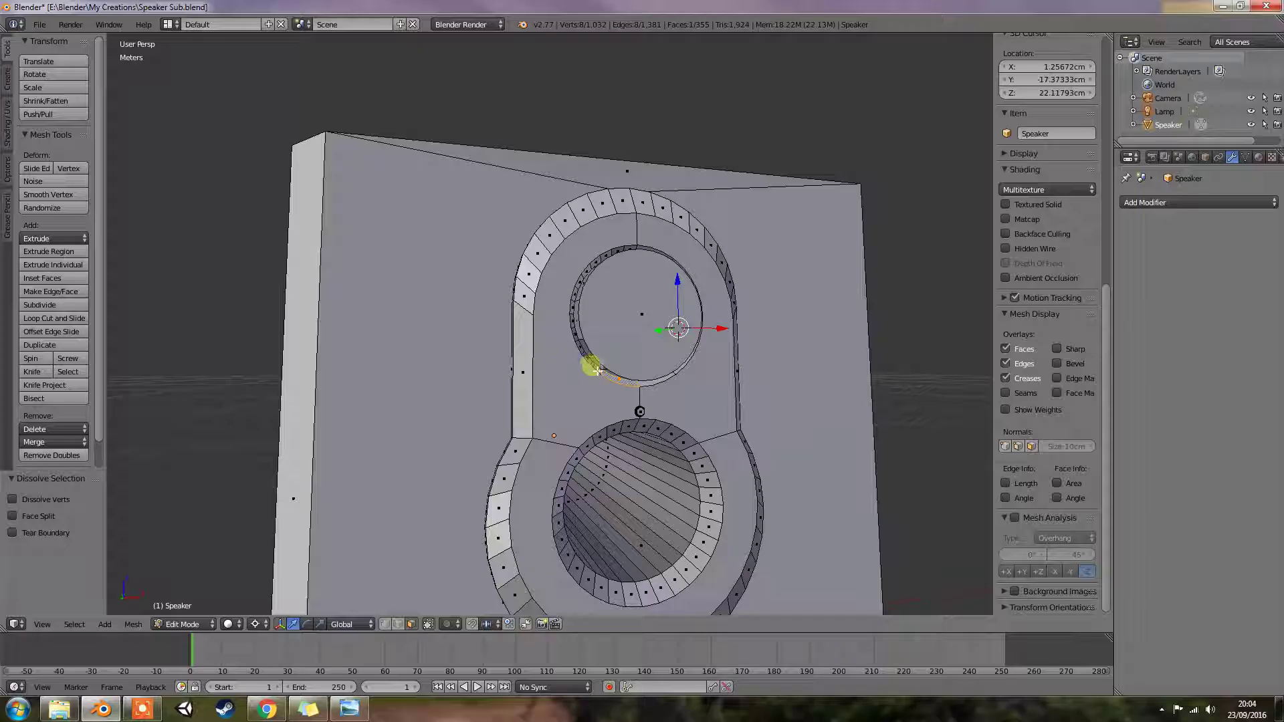
right_click(579, 351, "ctrl")
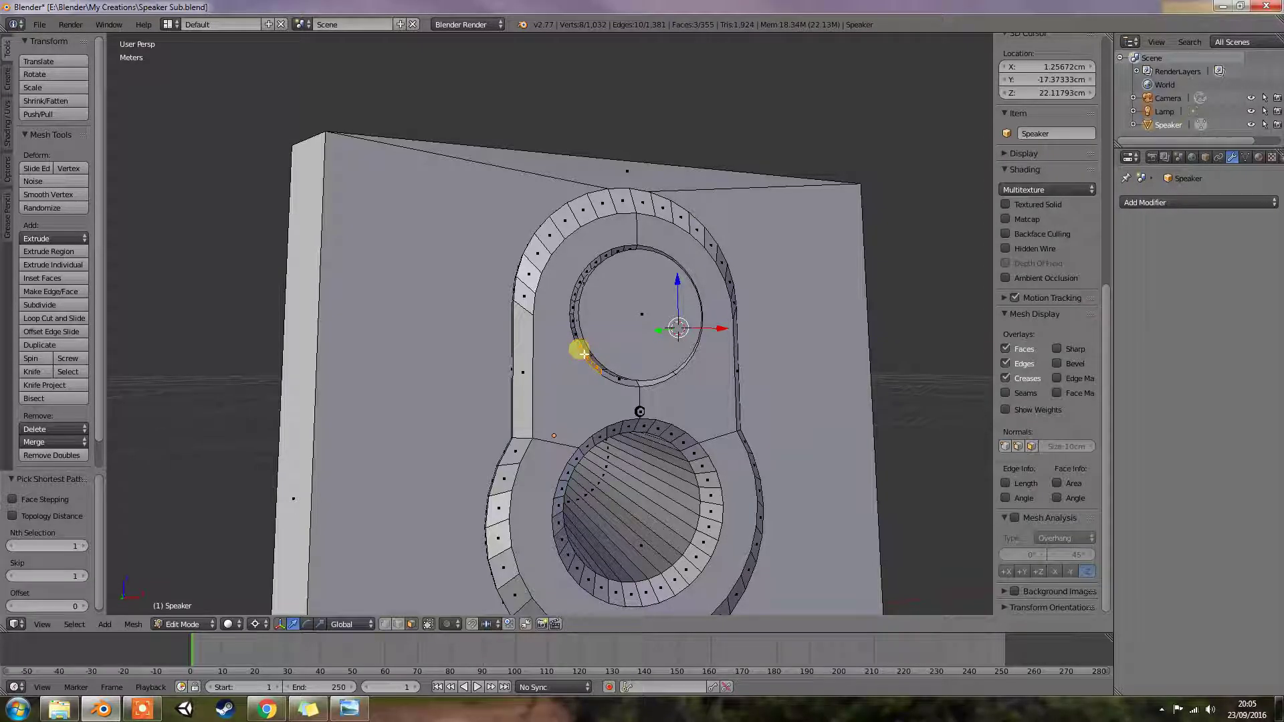
key("ctrl+x")
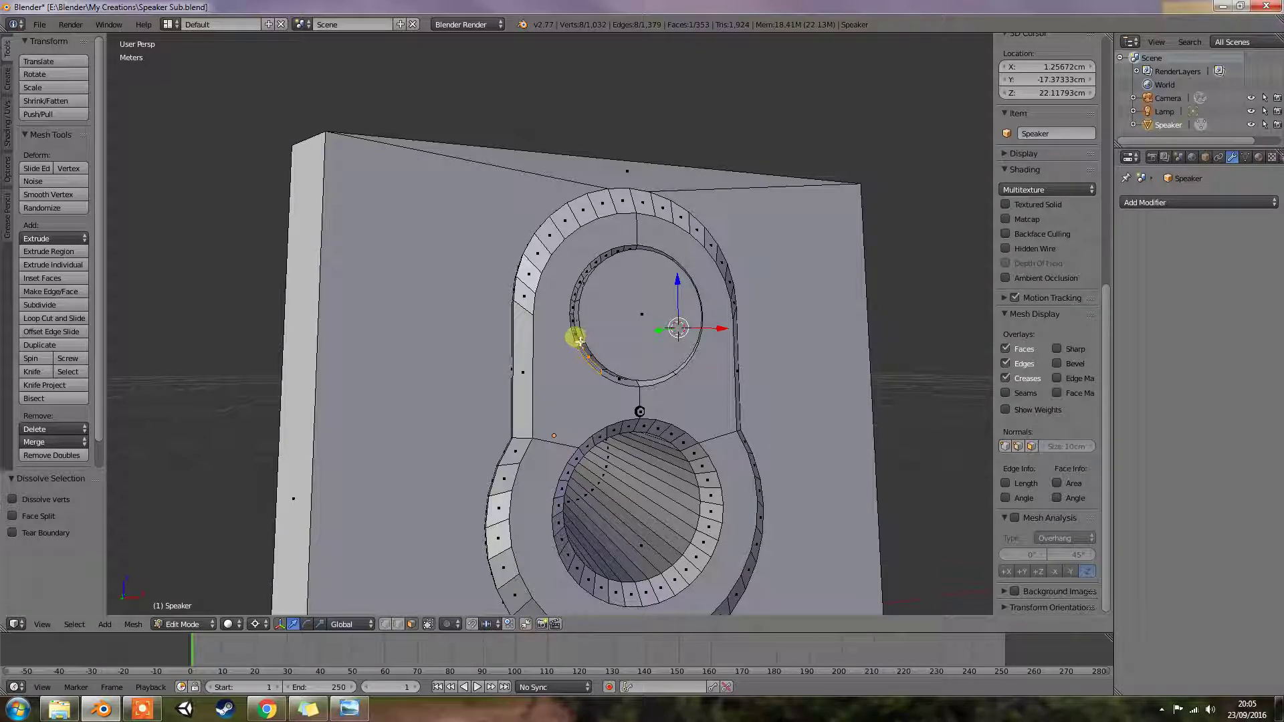
right_click(573, 335)
right_click(575, 312, "ctrl")
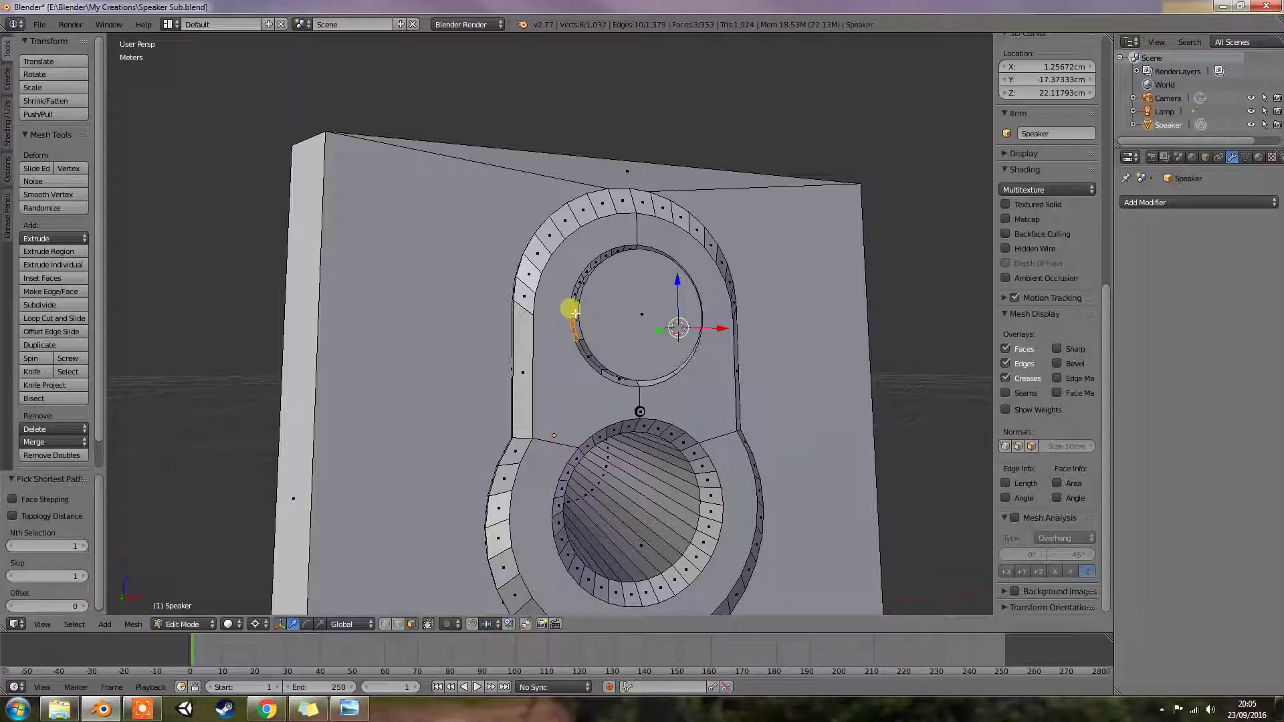
key("ctrl+x")
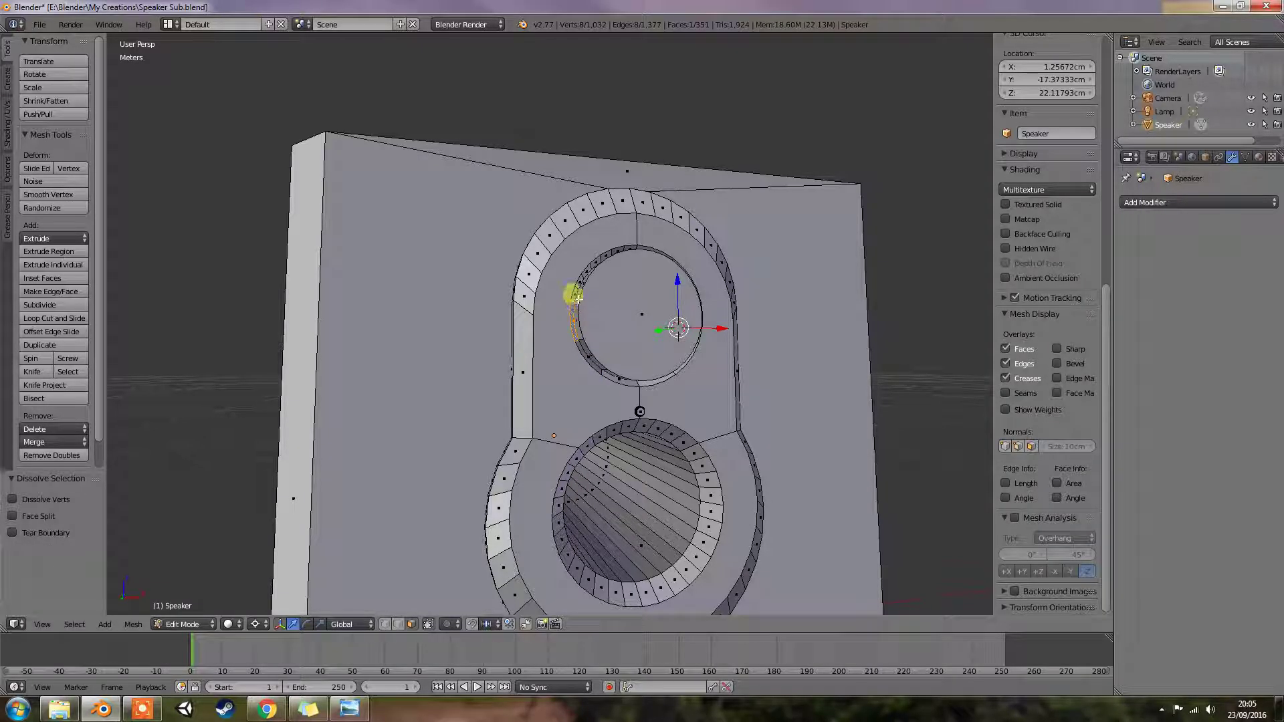
Dissolve the last runs of three and four wall faces at the upper-left of the upper recess and check the mesh in Object Mode
right_click(576, 299)
middle_click_drag(587, 272, 575, 304)
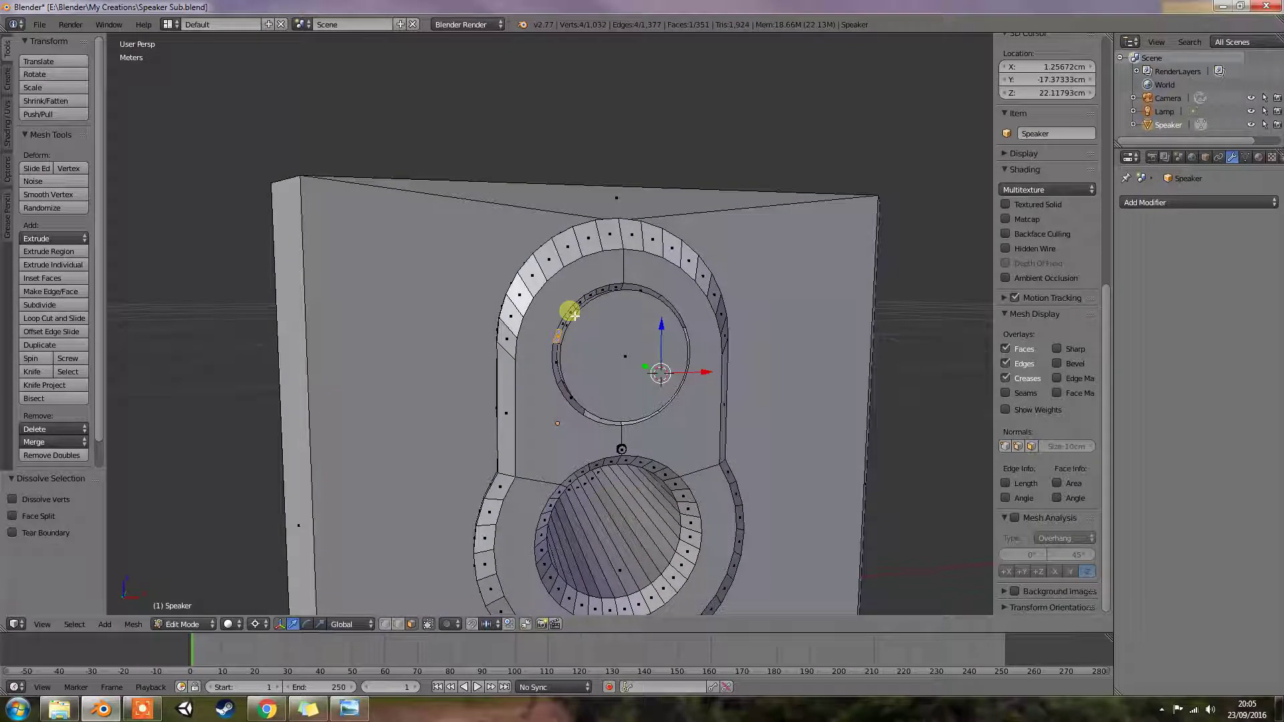
right_click(572, 313, "ctrl")
key("ctrl+x")
right_click(610, 287, "ctrl")
key("ctrl+x")
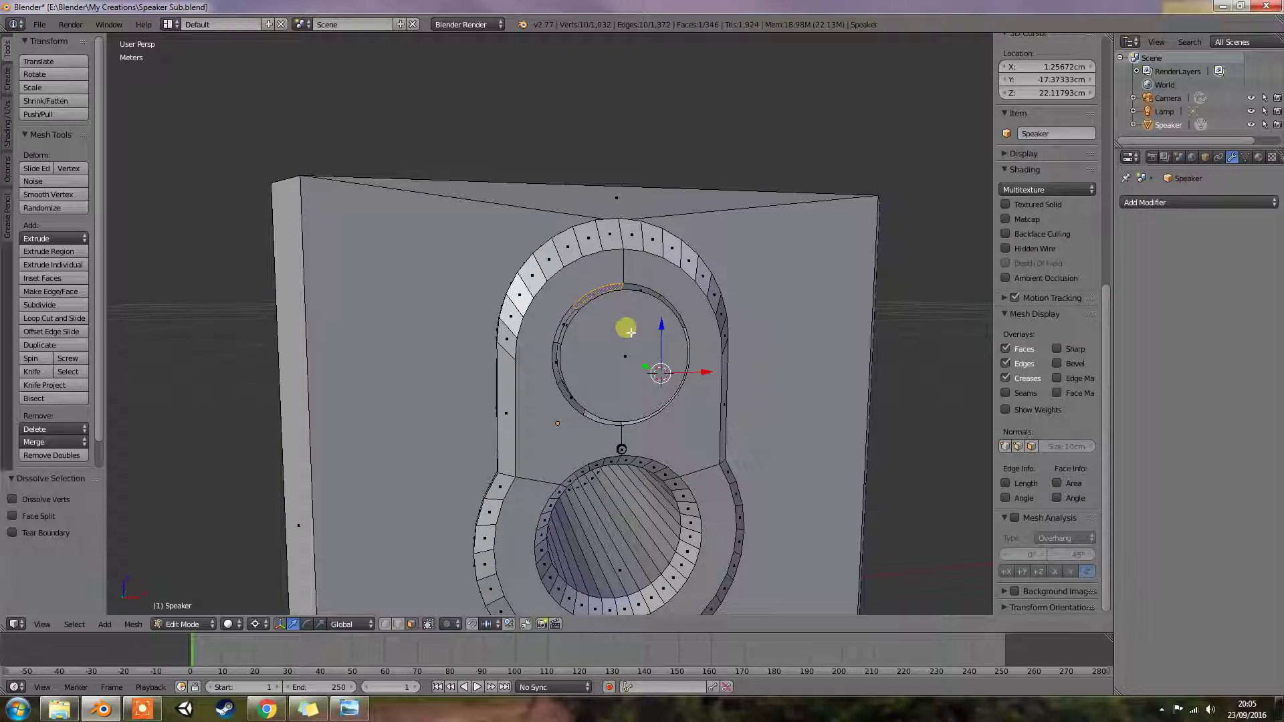
middle_click_drag(630, 333, 642, 306)
key("Tab")
key("Tab")
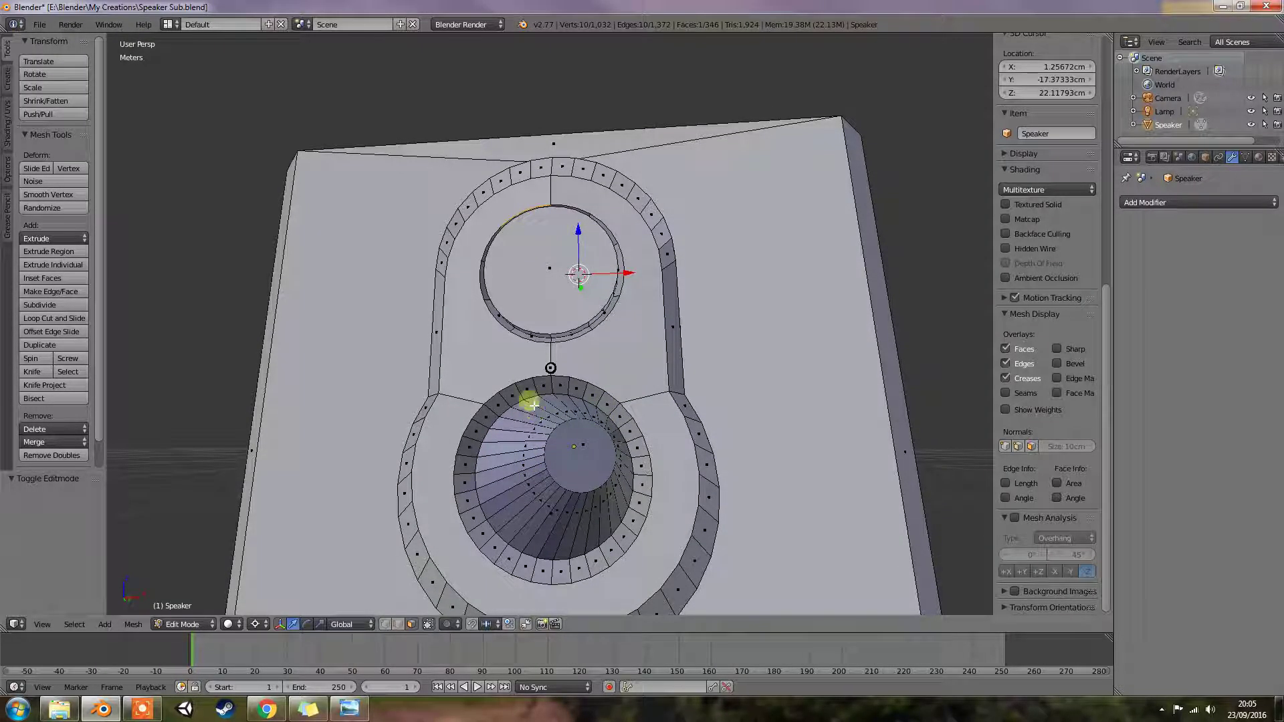
In edge select mode, select the inner edge loop of the lower recess's bevel and move it 5.166 mm along Y
middle_click_drag(573, 495, 519, 473)
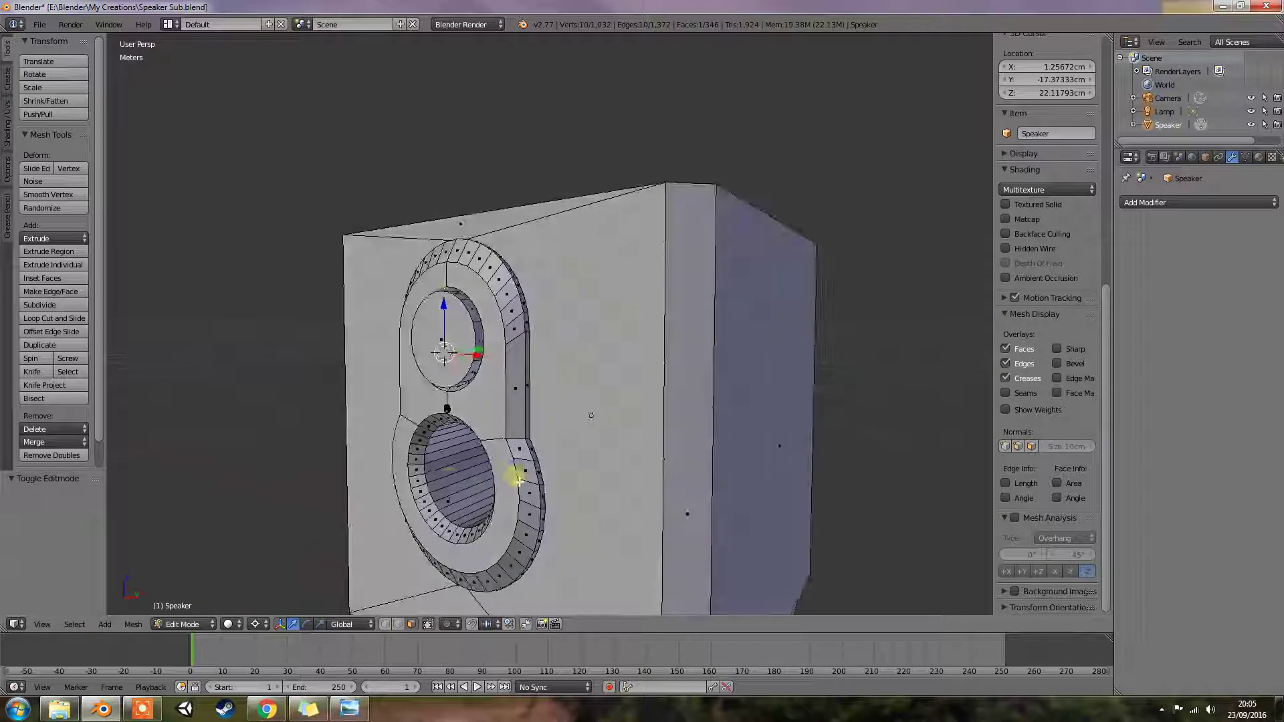
right_click(433, 489)
right_click(423, 493, "shift")
left_click(397, 624)
left_click(444, 516)
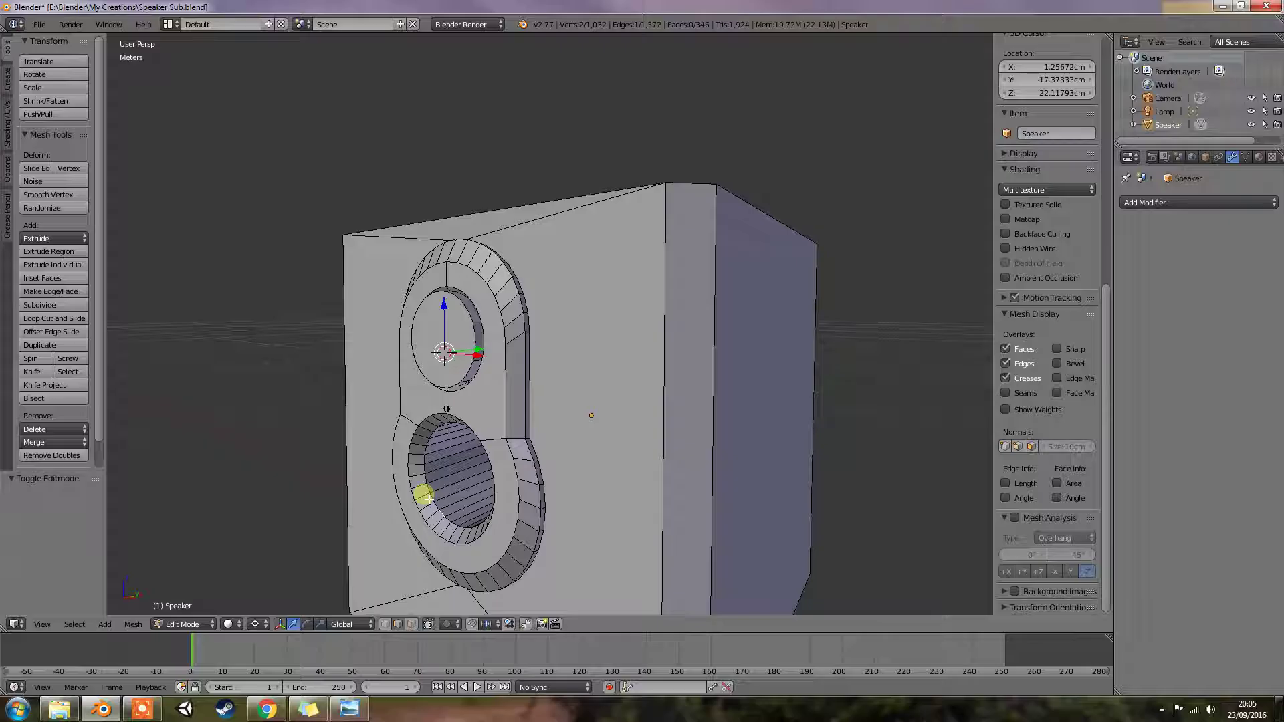
right_click(436, 502, "alt")
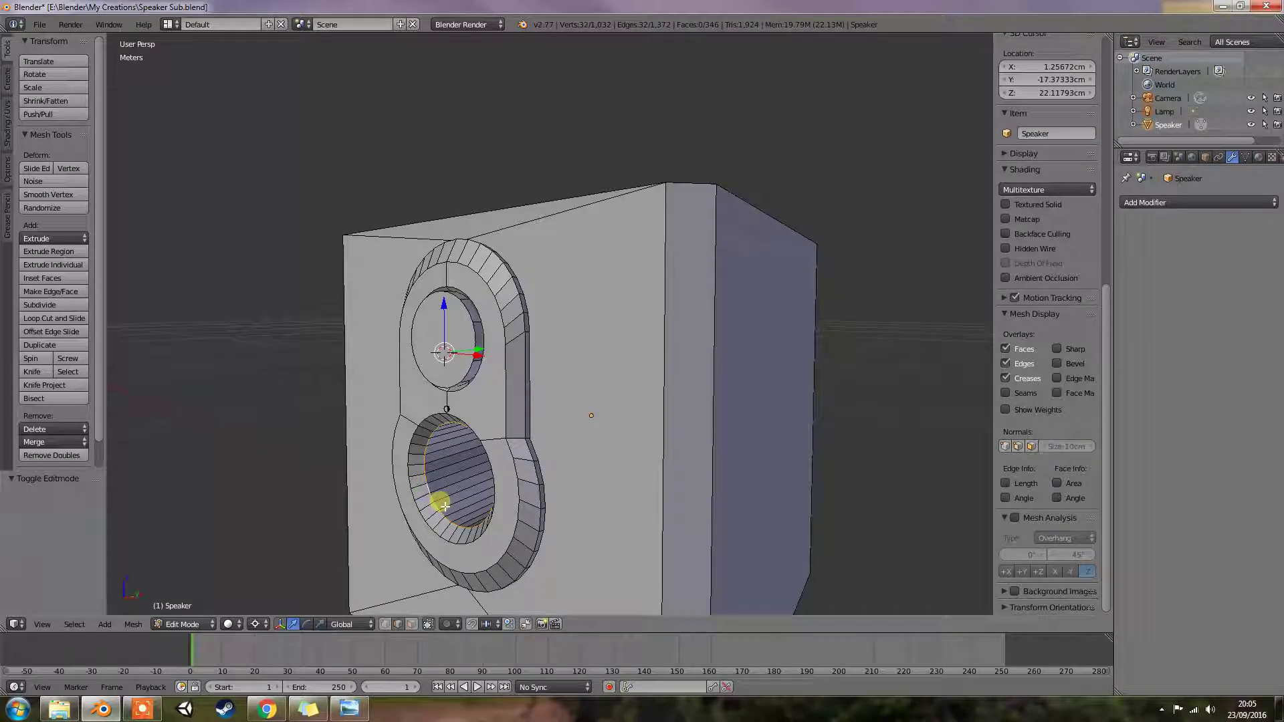
key("g")
key("y")
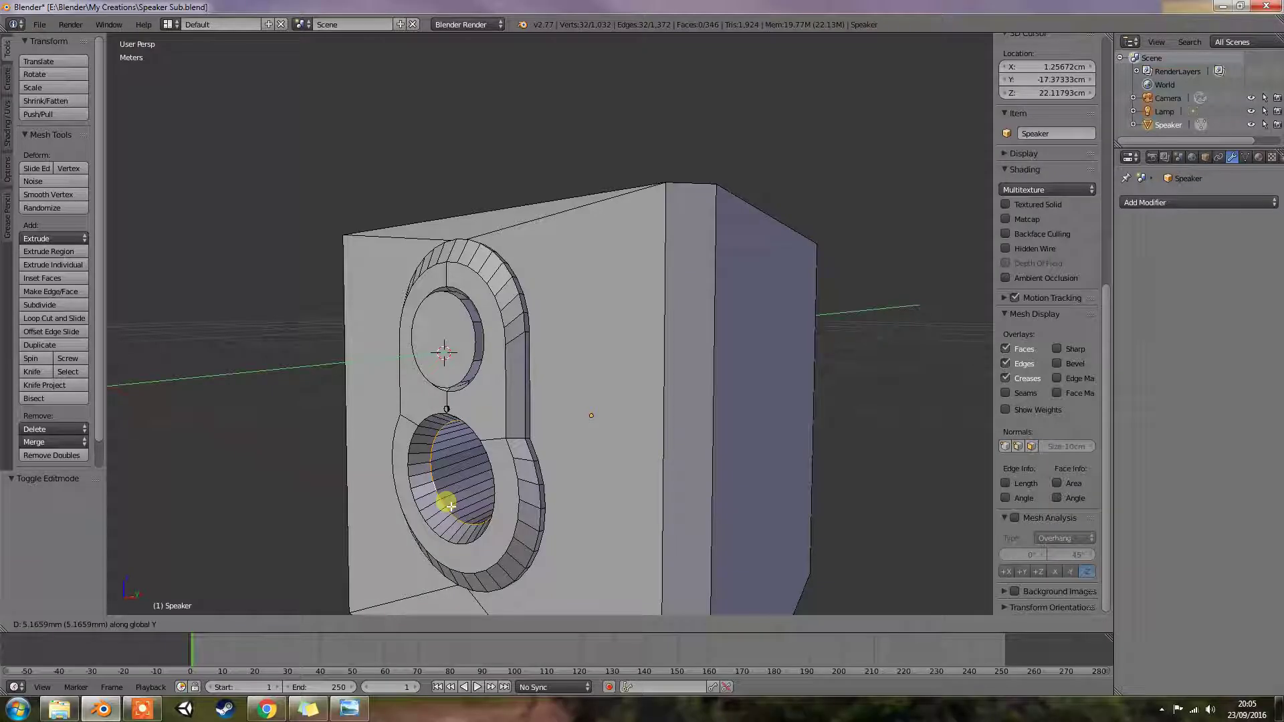
left_click(451, 506)
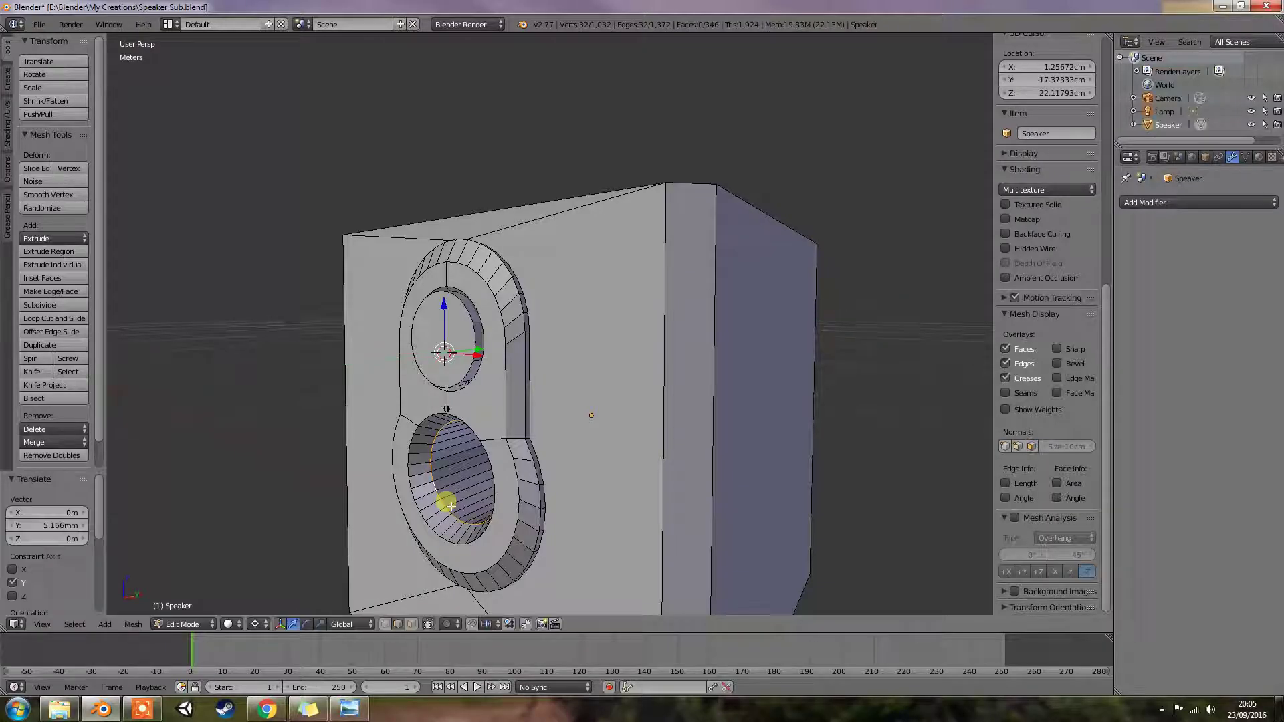
middle_click_drag(479, 498, 513, 498)
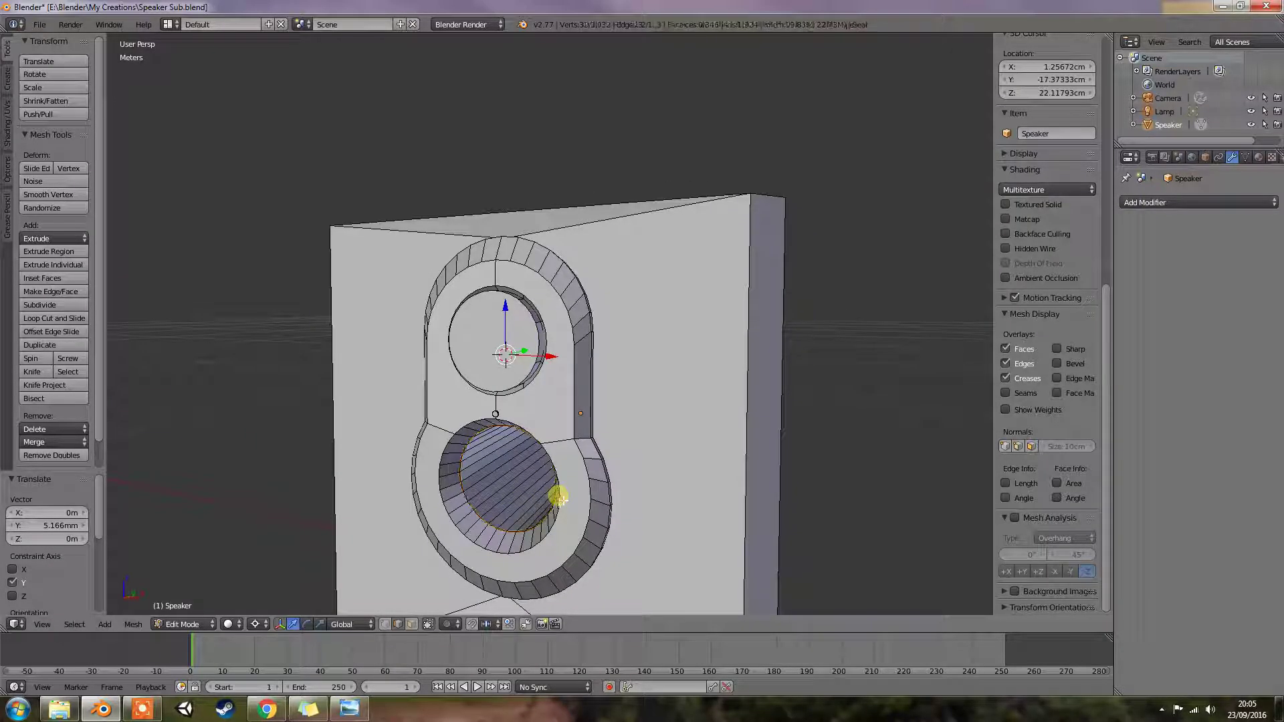
right_click(555, 497)
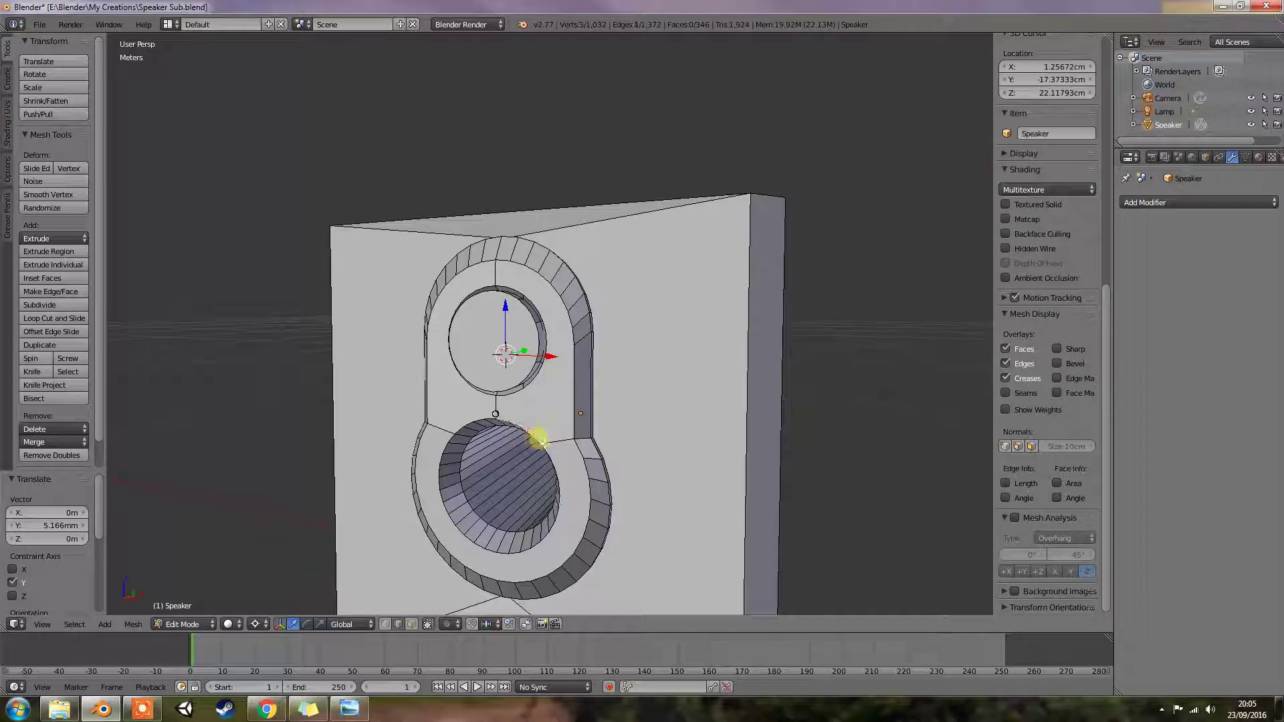
right_click(550, 532, "shift")
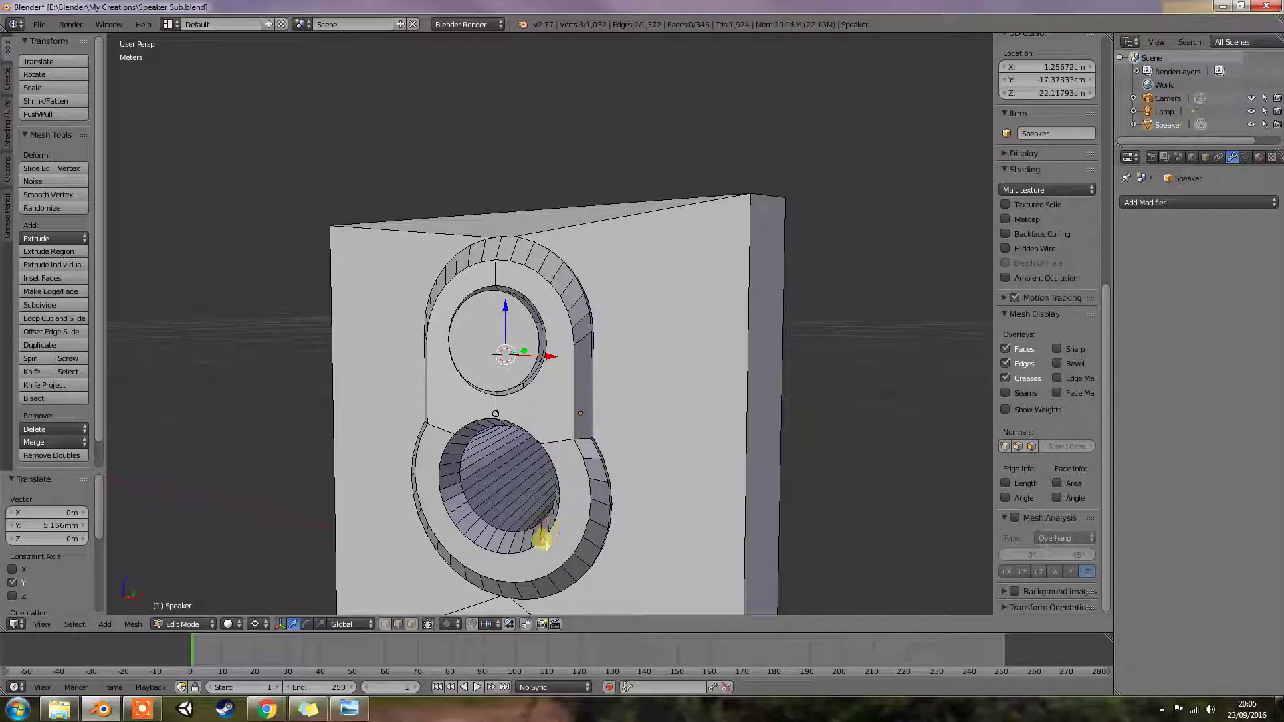
right_click(498, 550)
right_click(446, 436, "alt")
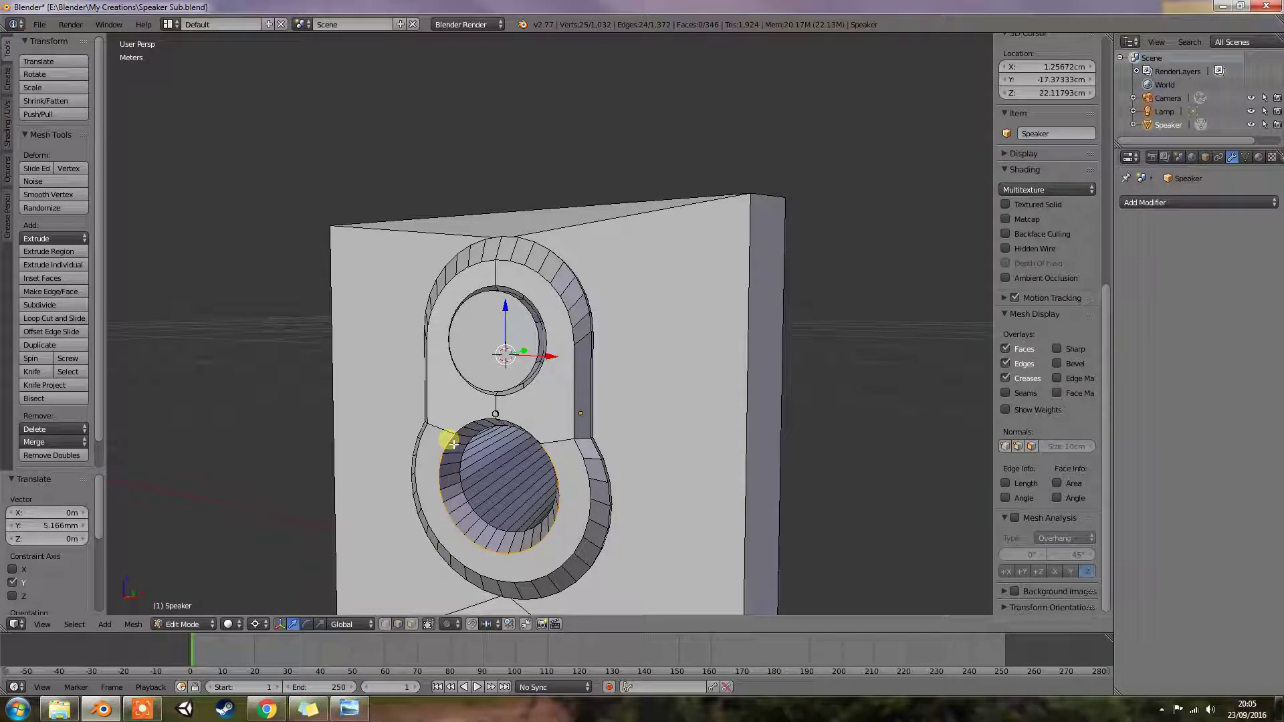
right_click(464, 432, "ctrl")
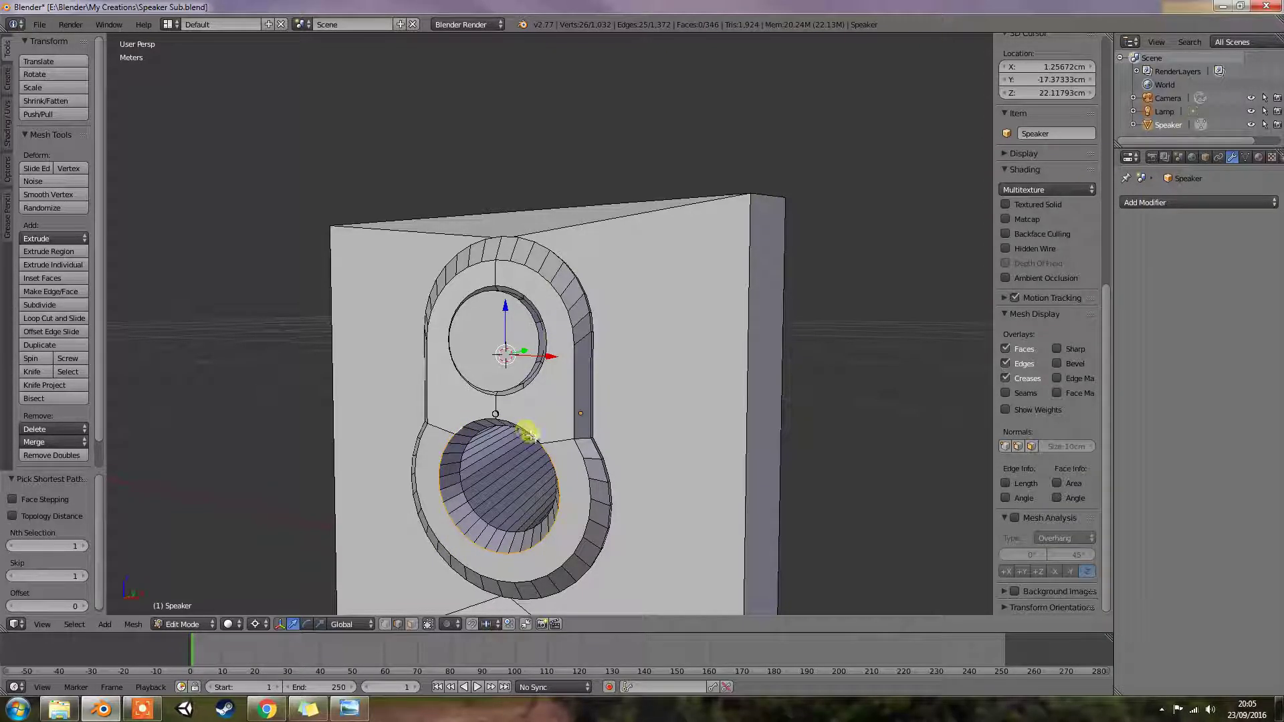
Select the lower recess's complete outer rim loop, snap the 3D cursor to it and scale the loop by 1.144
right_click(535, 438, "ctrl")
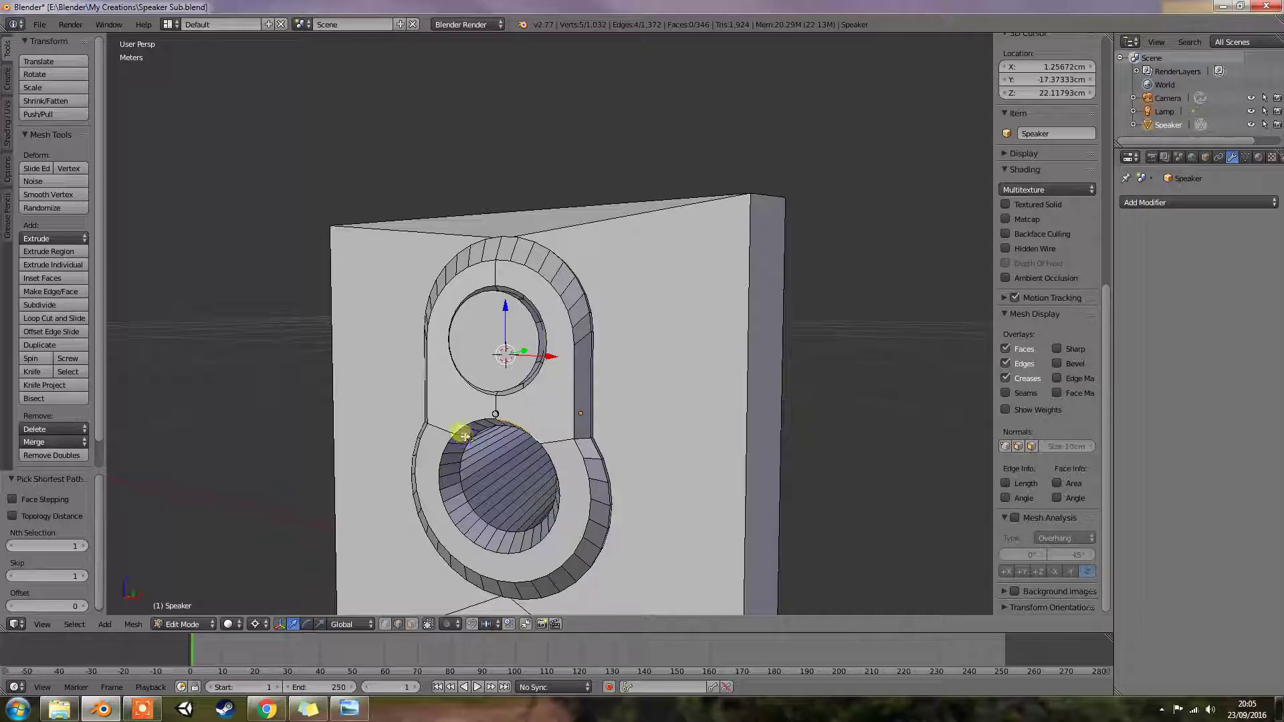
right_click(446, 476, "ctrl")
right_click(454, 436, "ctrl")
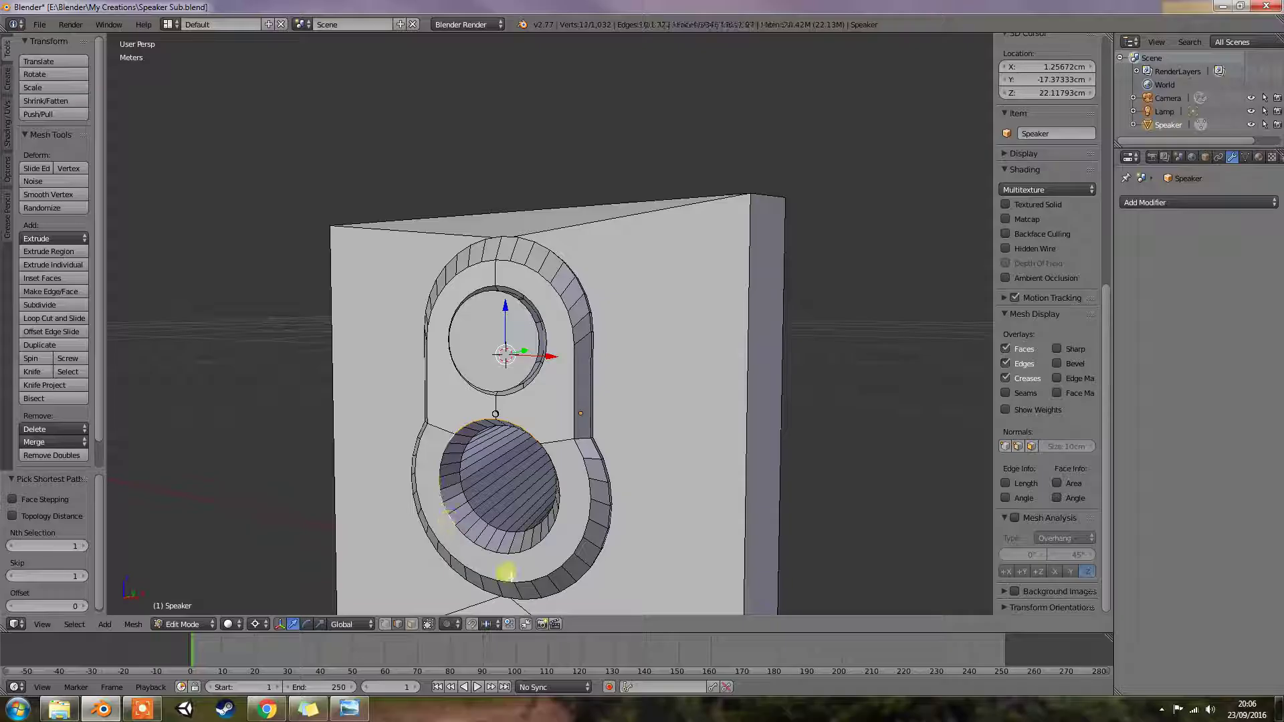
right_click(529, 547, "ctrl")
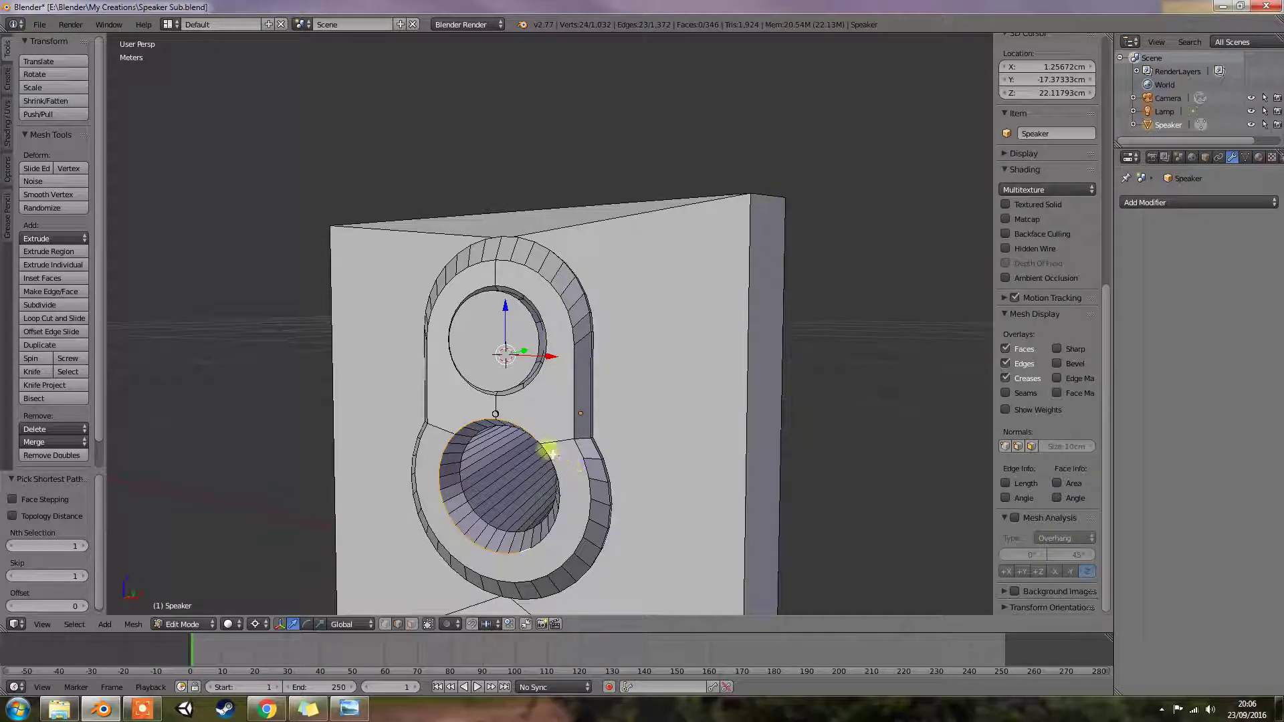
right_click(545, 449, "ctrl")
middle_click_drag(565, 464, 596, 471)
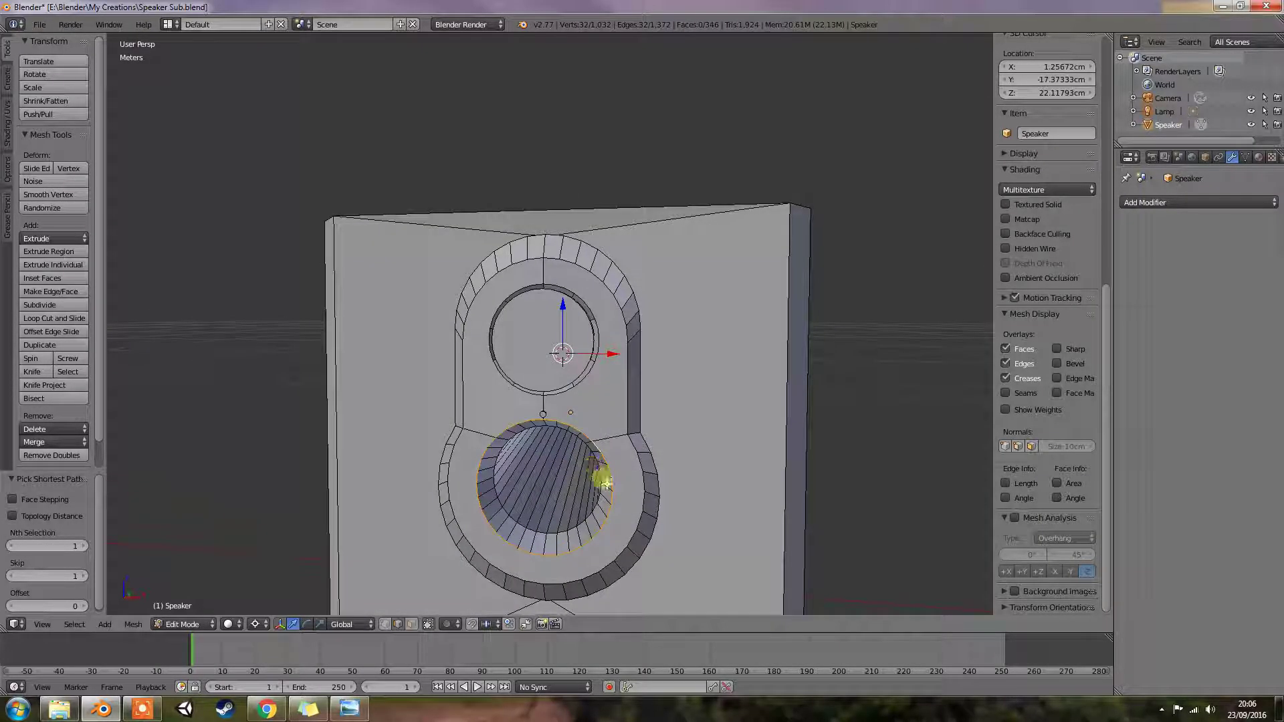
key("s")
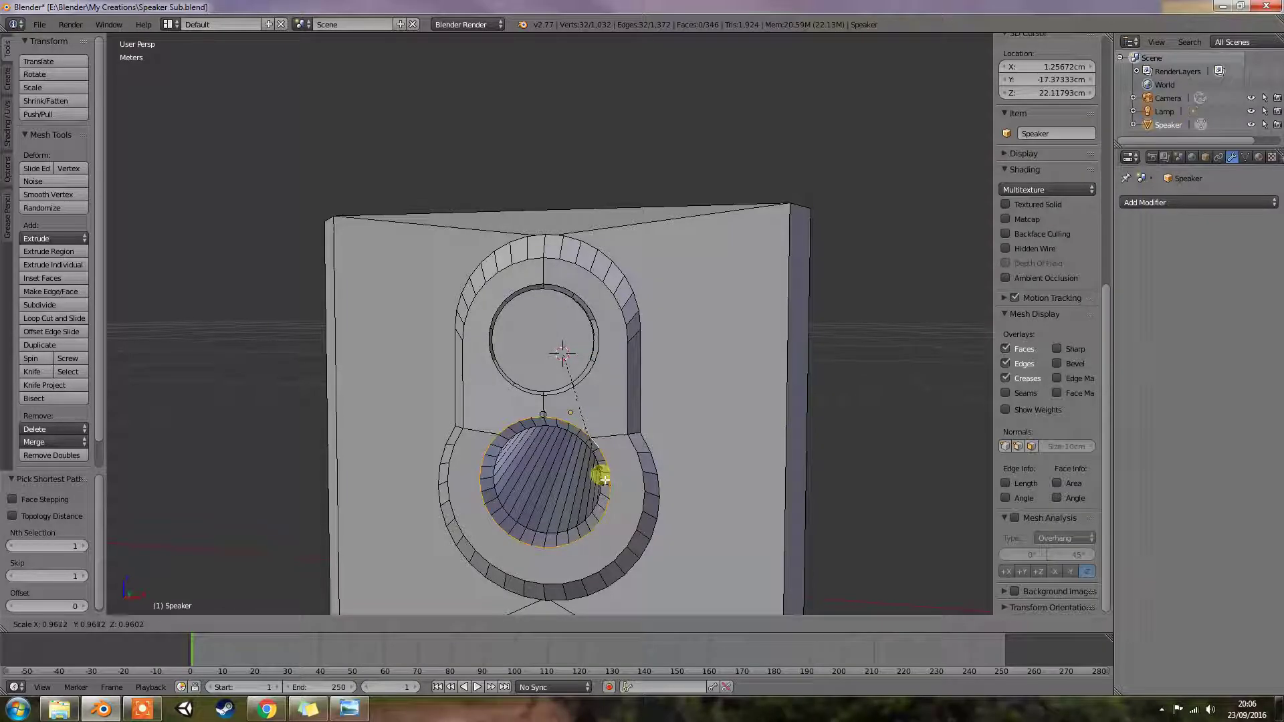
left_click(605, 480)
key("shift+s")
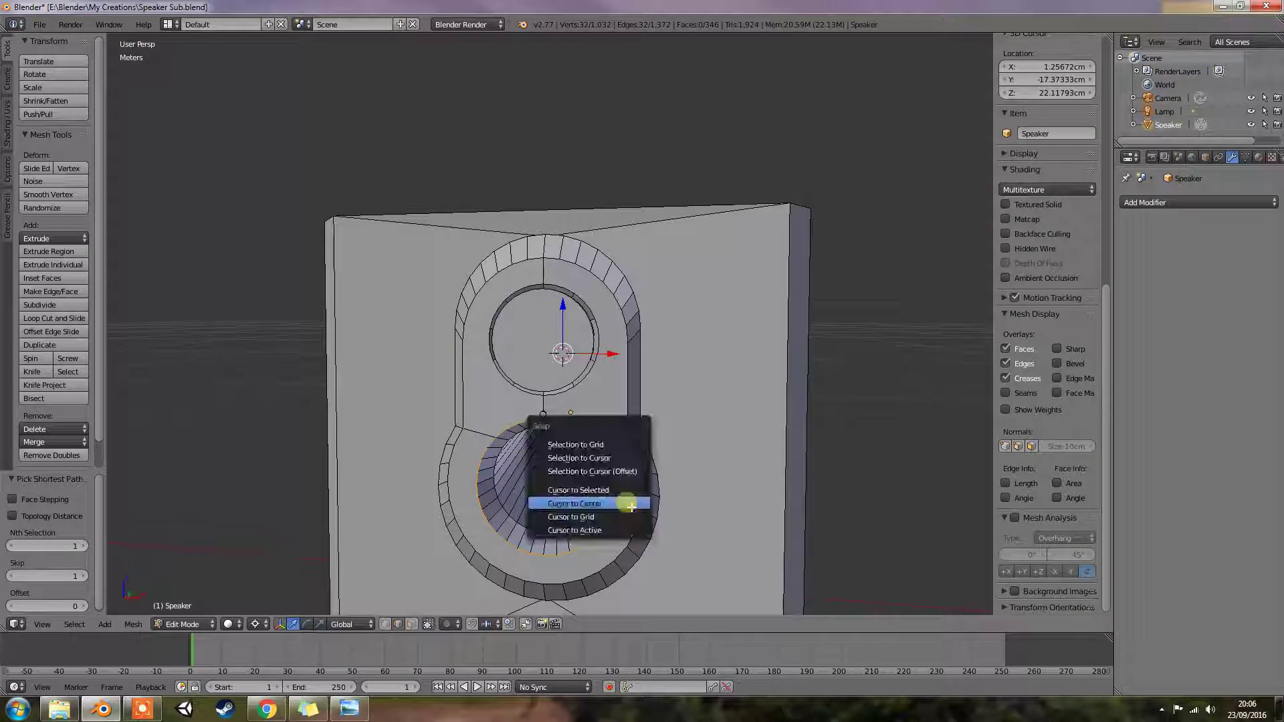
left_click(619, 491)
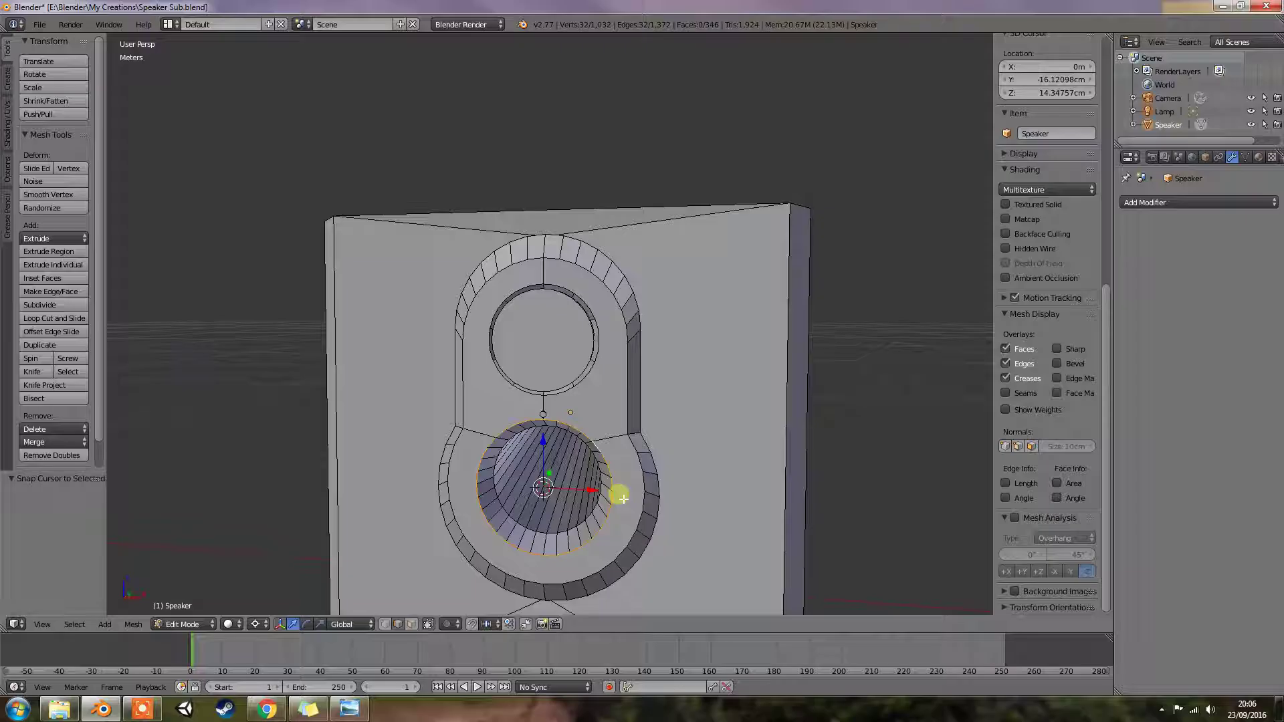
key("s")
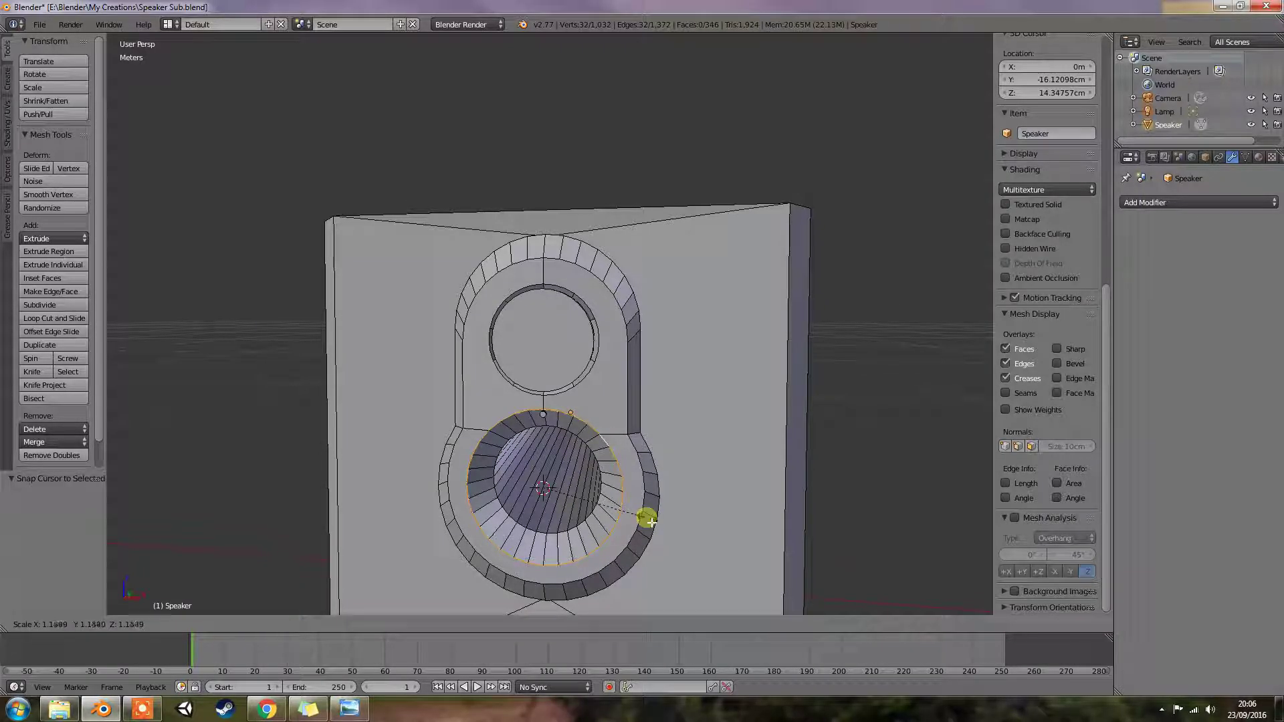
left_click(652, 522)
Select the inner edge loop of the lower recess's bevel and move it 1.658 mm along Y
middle_click_drag(648, 519, 556, 505)
right_click(567, 514)
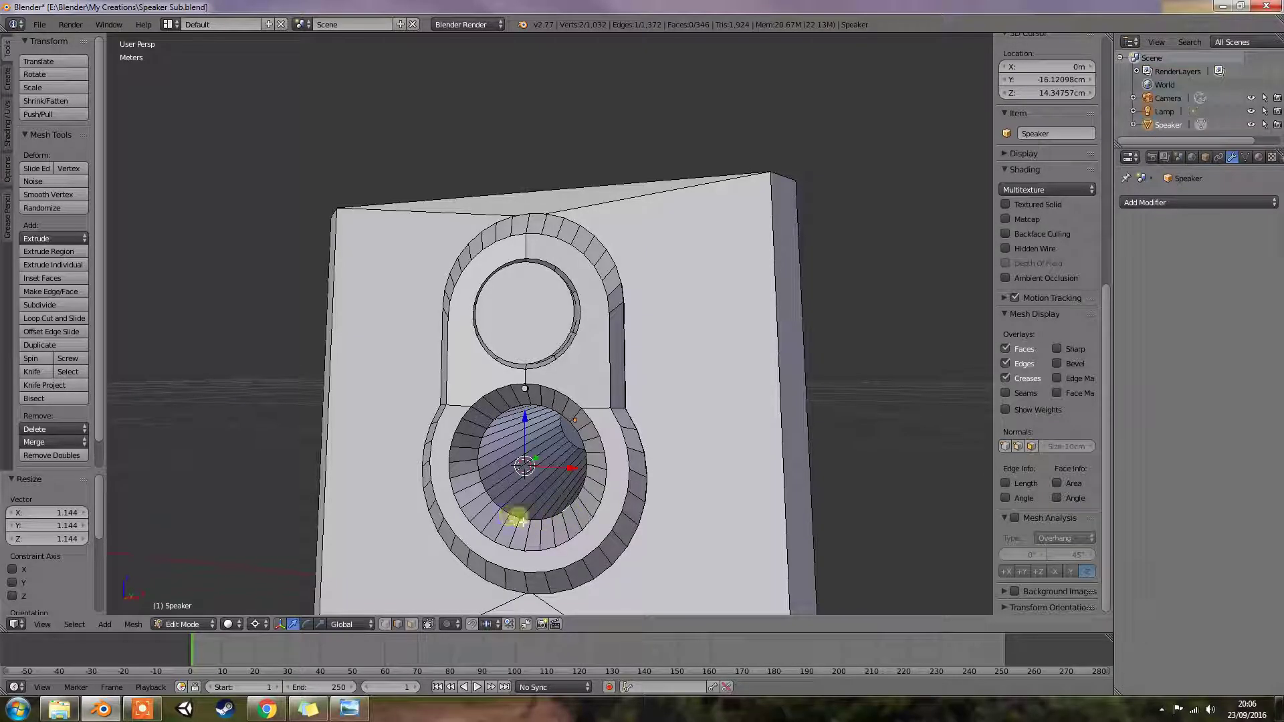
right_click(569, 522, "alt")
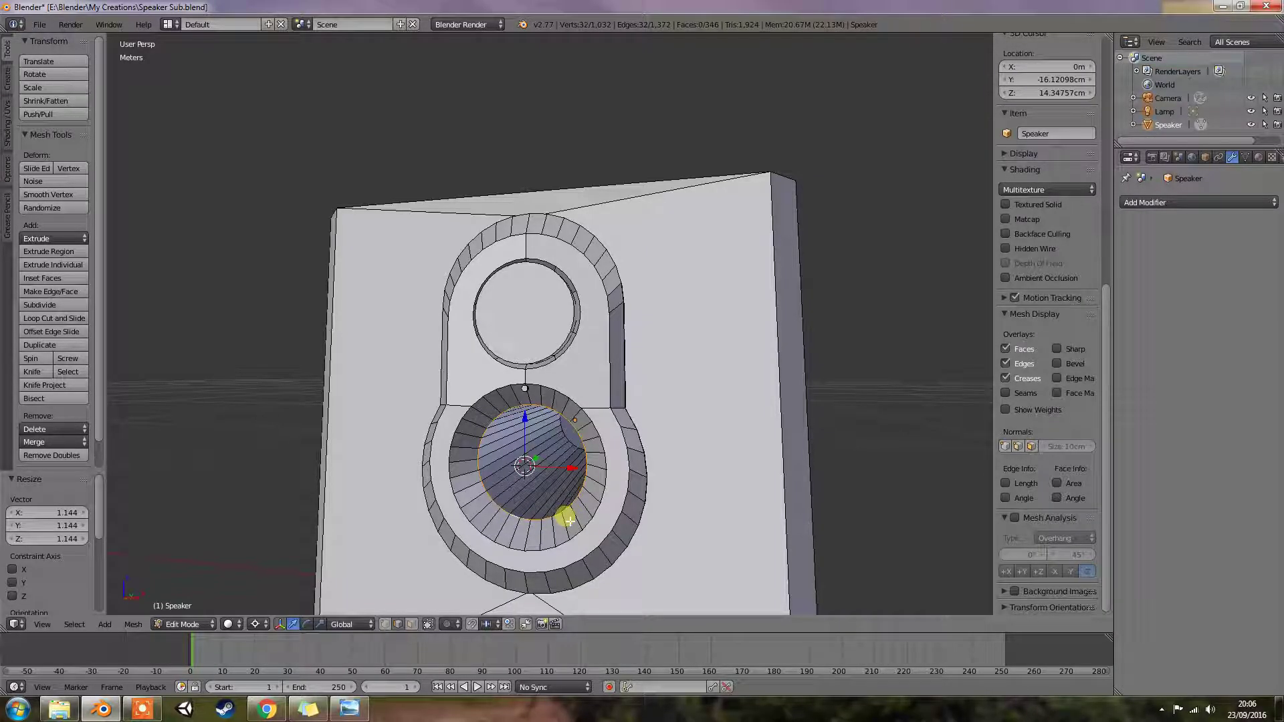
middle_click_drag(569, 521, 528, 512)
key("g")
key("y")
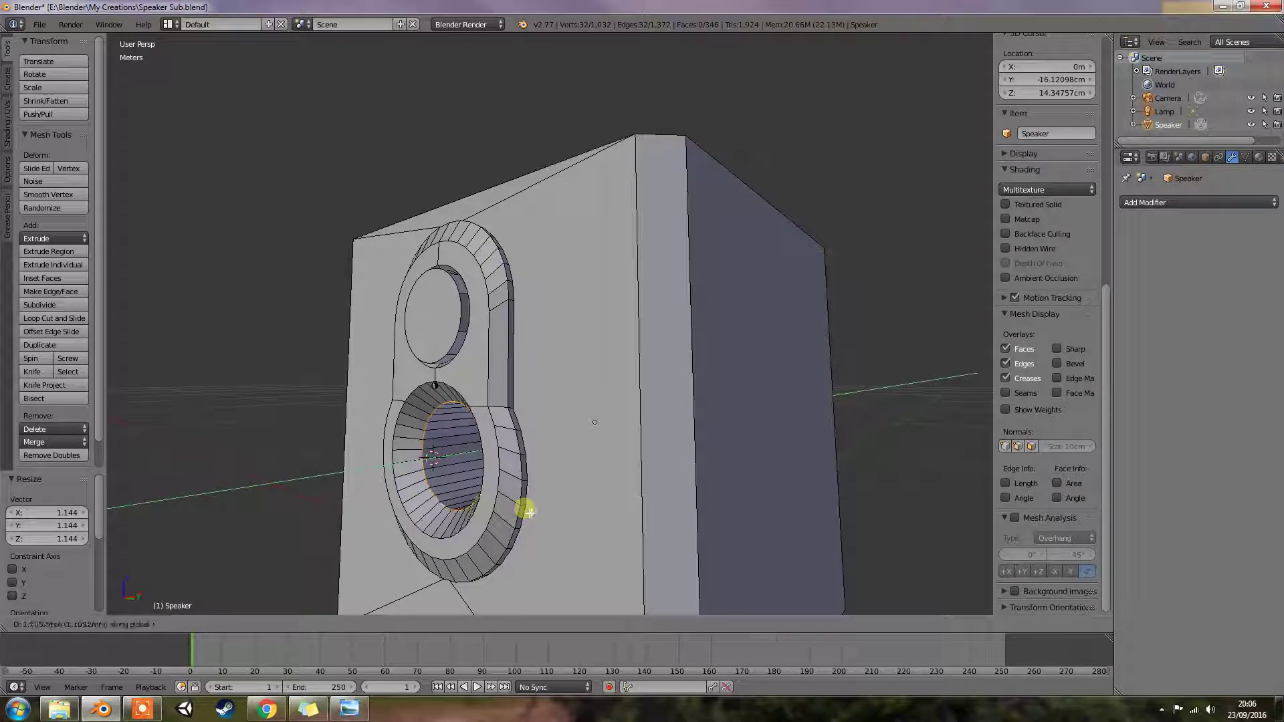
left_click(527, 512)
middle_click_drag(527, 511, 584, 513)
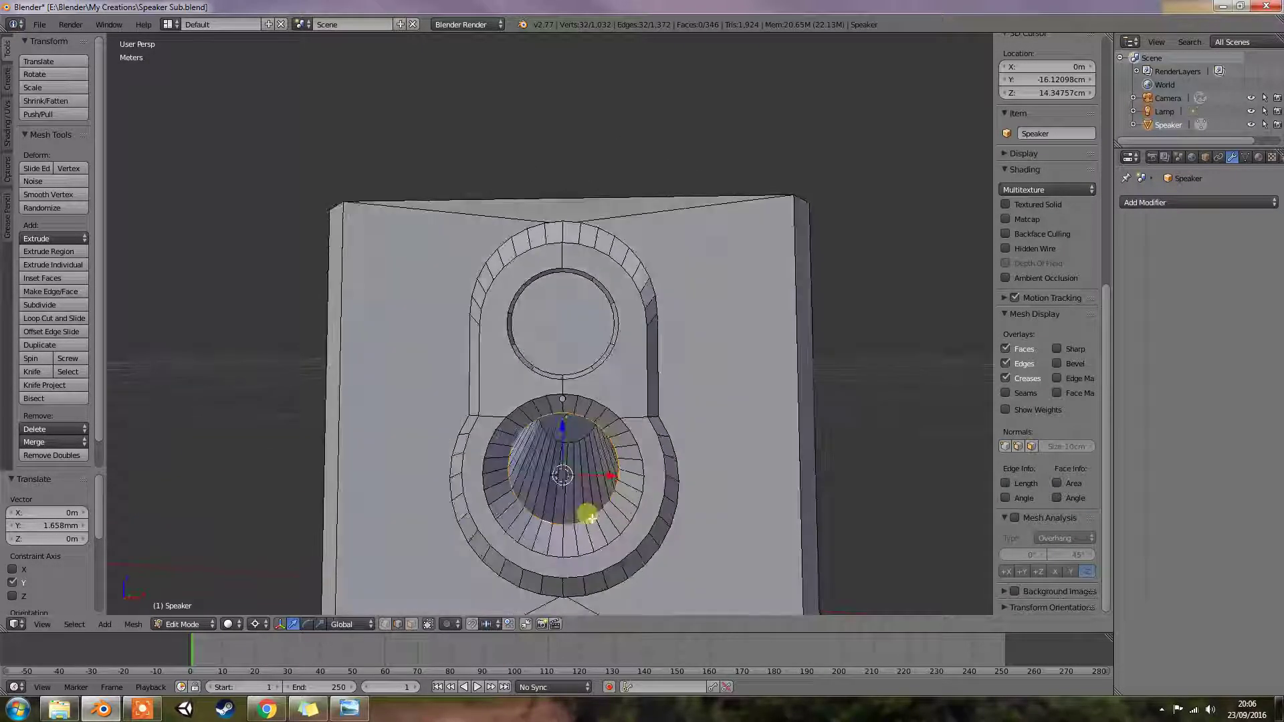
In face select mode, select the whole small cylinder above the lower recess and move it 5.116 mm along Z in front orthographic view
left_click(563, 402)
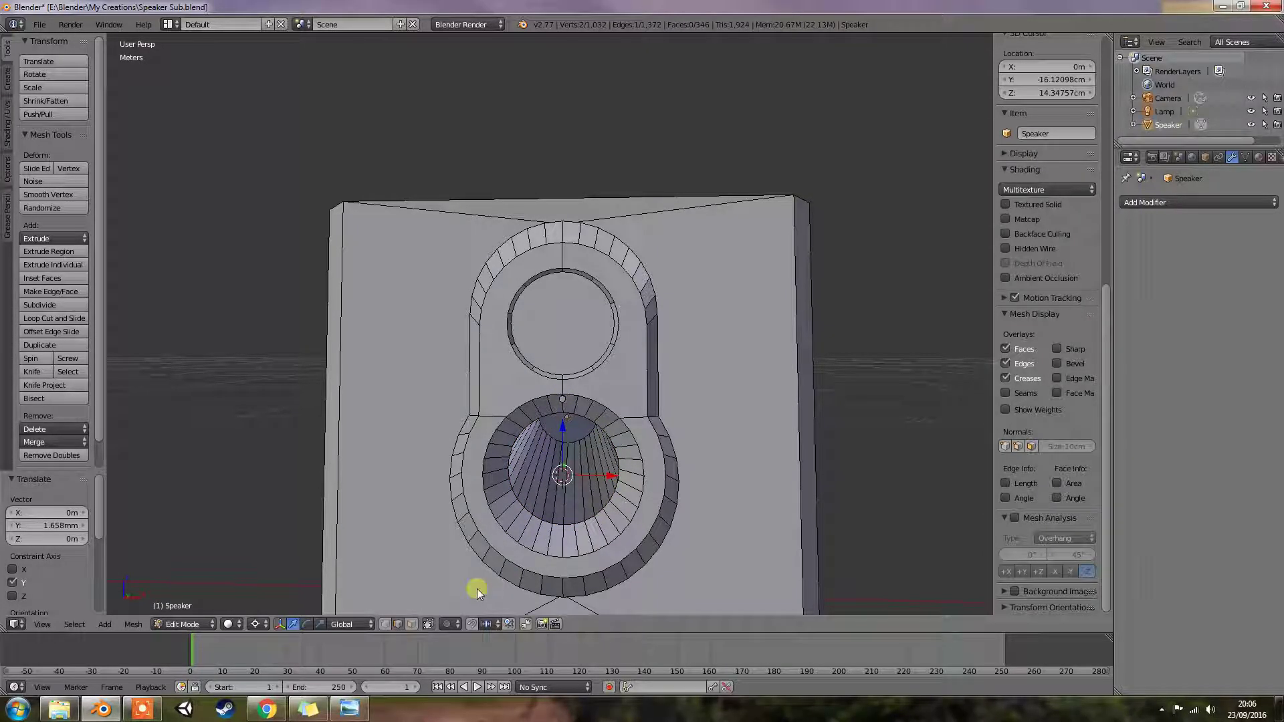
left_click(412, 624)
left_click(564, 401)
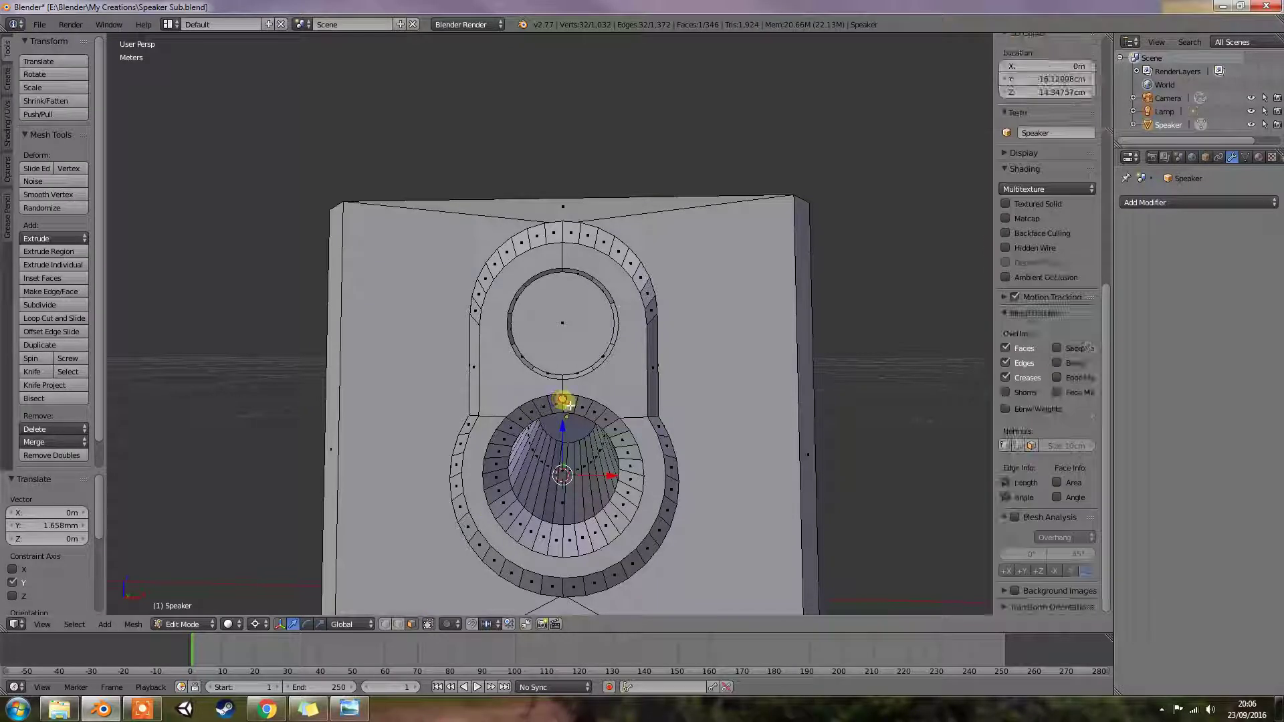
key("l")
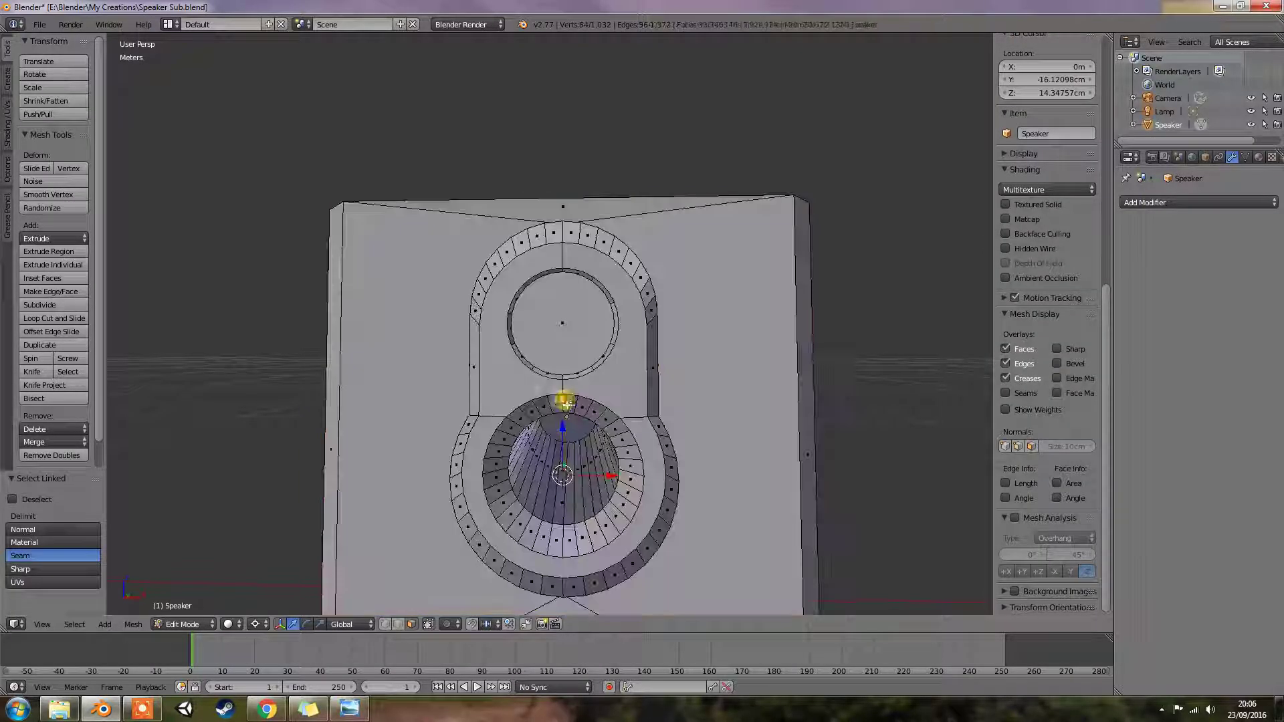
middle_click_drag(585, 403, 580, 415)
key("KP_1")
scroll(588, 431, "up", 5)
scroll(605, 448, "down", 4)
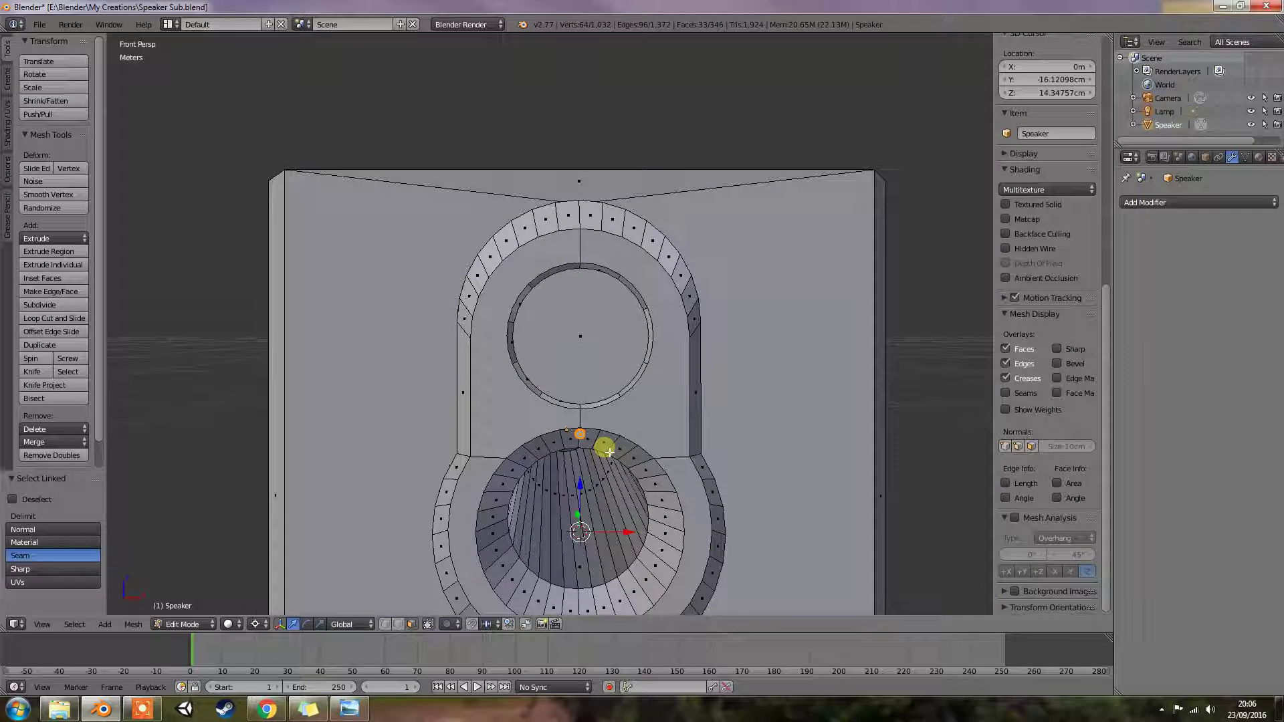
key("KP_5")
scroll(608, 455, "up", 4)
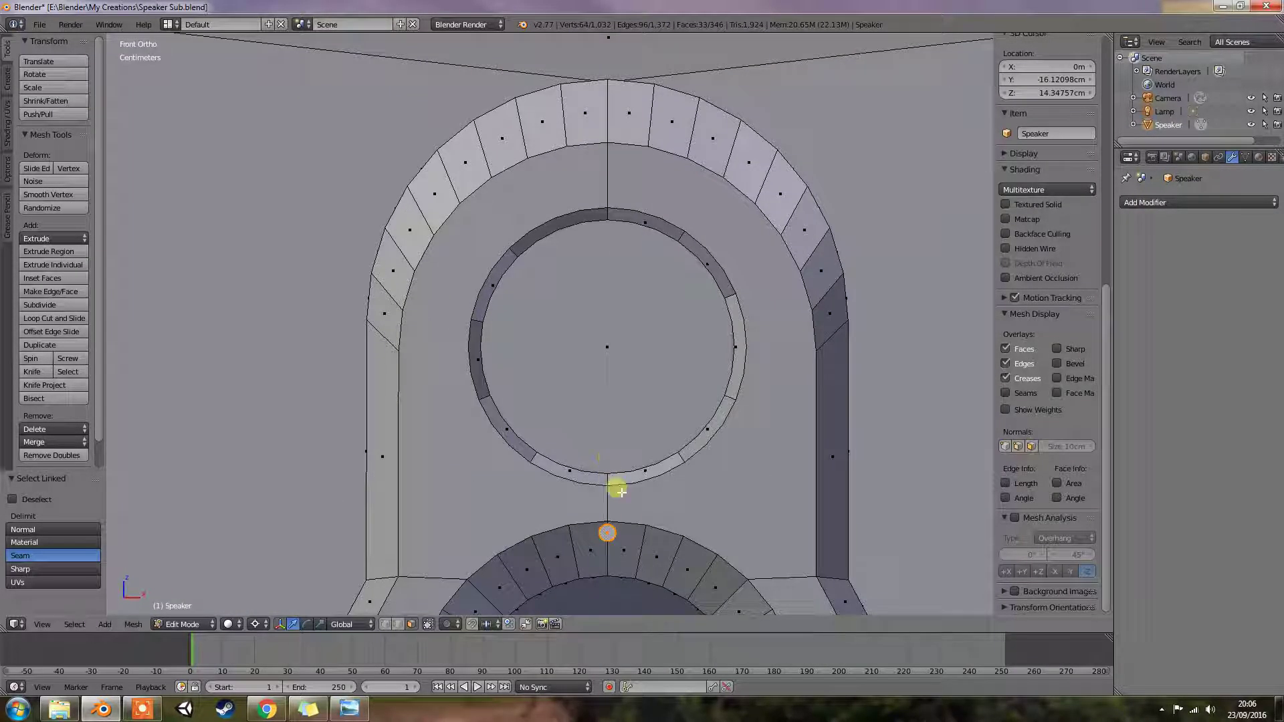
key("g")
key("z")
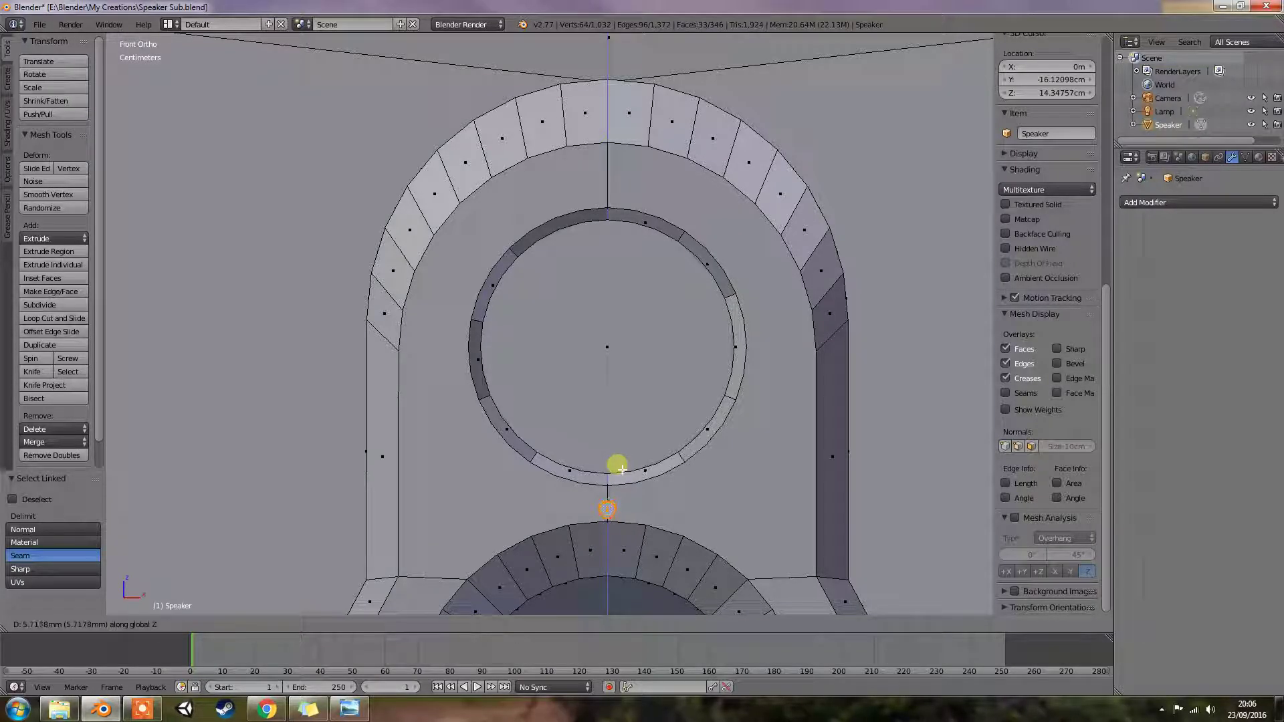
left_click(621, 471)
Examine the placement of the small cylinder between the two circular recesses up close and from the front
mouse_move(674, 510)
middle_mouse_down()
mouse_move(596, 508)
mouse_move(651, 502)
middle_mouse_up()
scroll(602, 498, "up", 2)
middle_click_drag(568, 521, 561, 407, "shift")
scroll(553, 464, "up", 2)
middle_click_drag(553, 464, 487, 432, "shift")
scroll(533, 438, "up", 1)
key("KP_1")
scroll(653, 458, "down", 4)
scroll(652, 450, "down", 3)
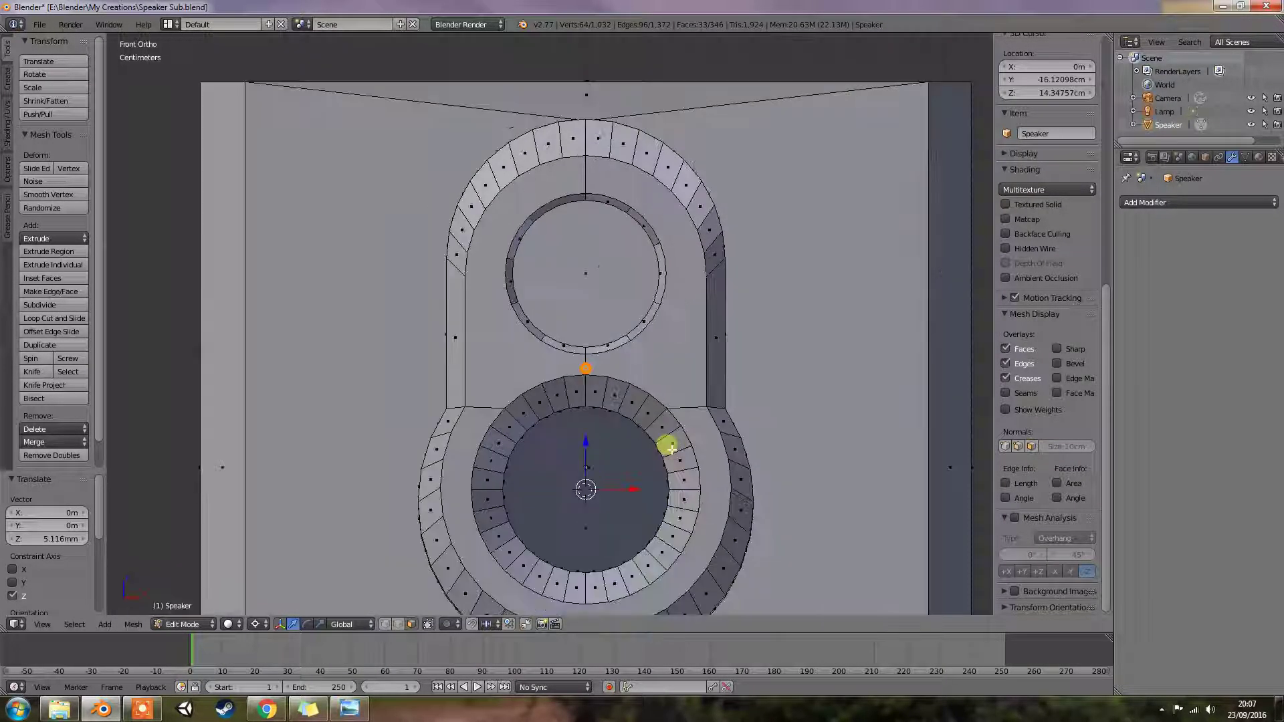
From inside the cabinet in perspective view, dissolve two neighbouring pairs of wall faces at the lower-left of the lower recess's tube
middle_click_drag(582, 453, 565, 490)
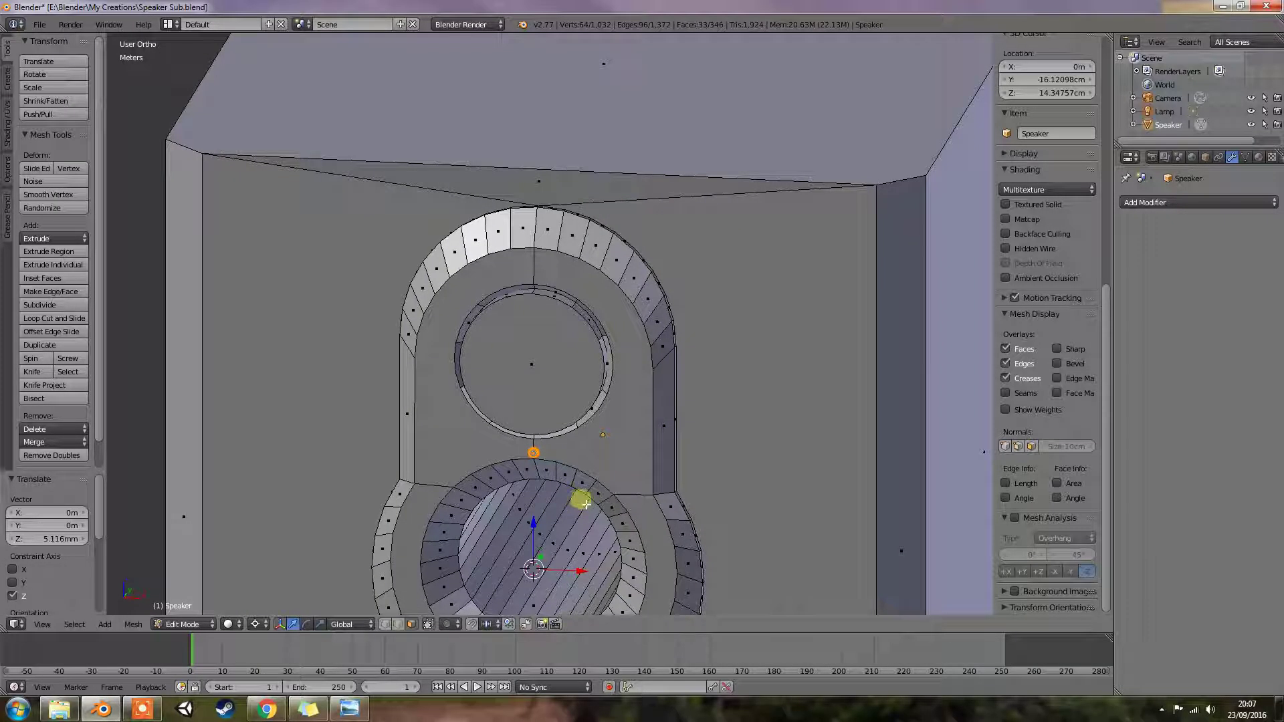
key("KP_5")
middle_click_drag(711, 488, 562, 472)
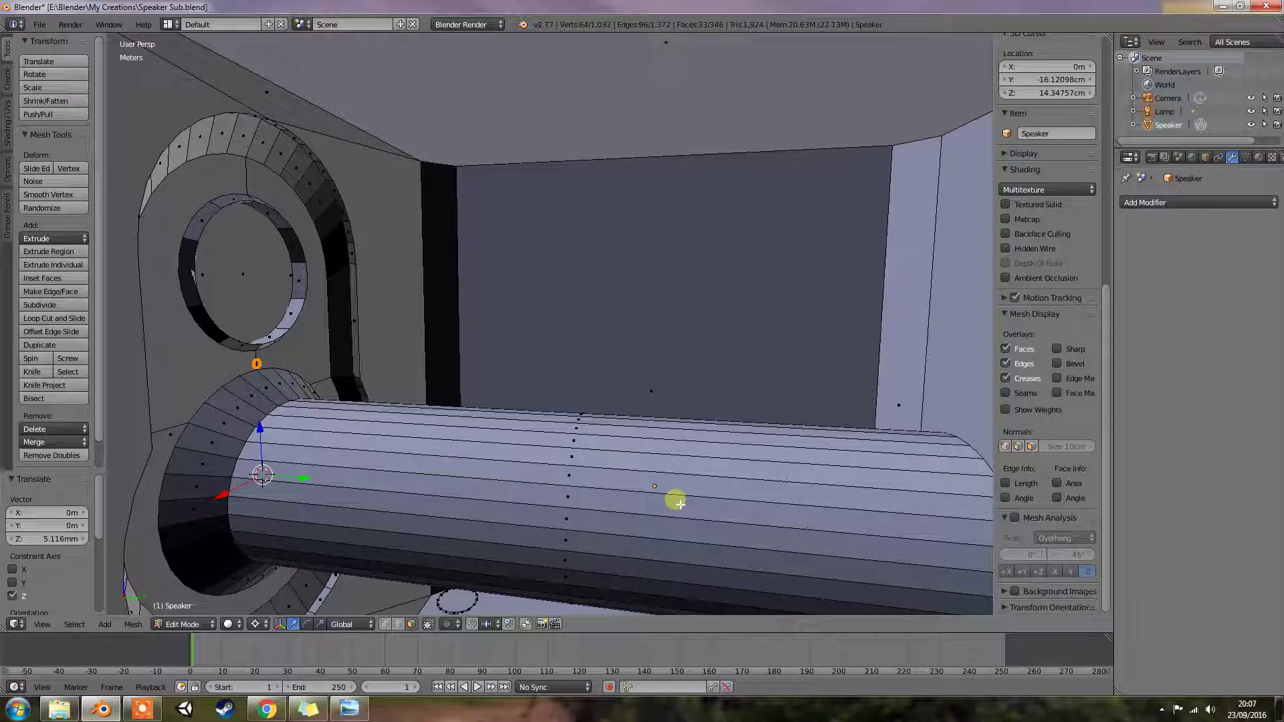
middle_click_drag(677, 501, 371, 460)
scroll(499, 452, "up", 2)
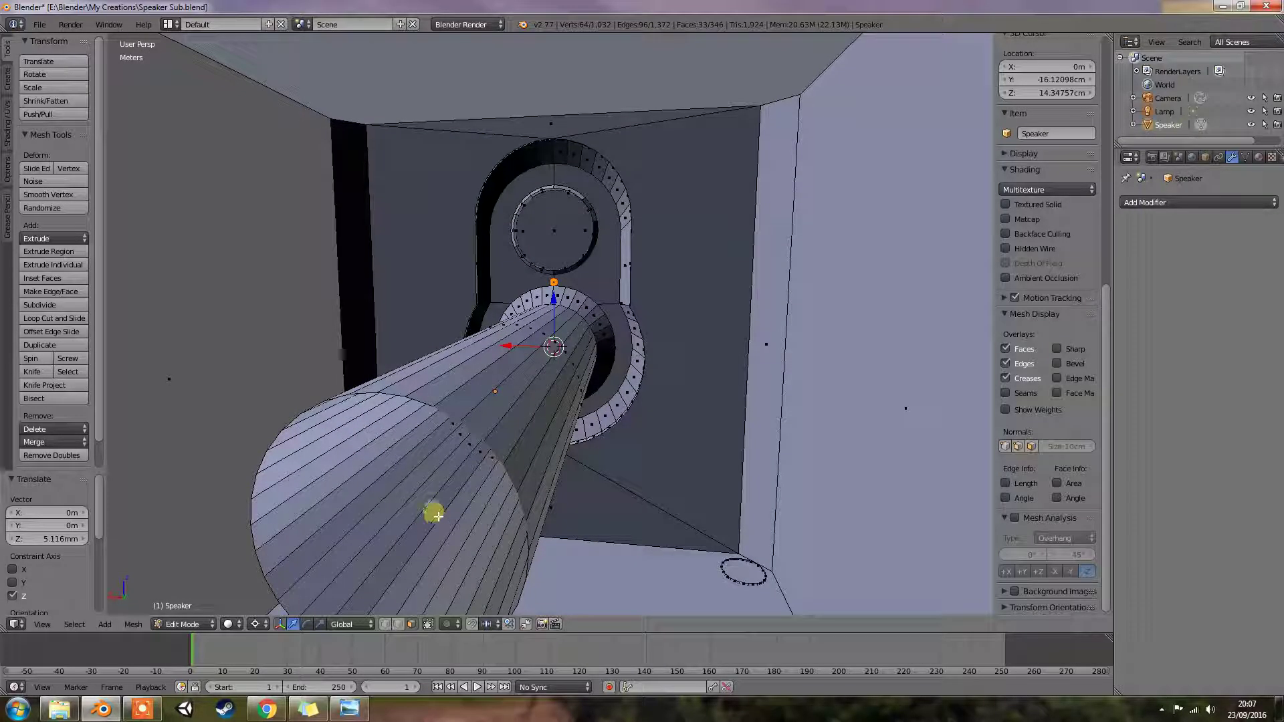
middle_click_drag(404, 547, 475, 504)
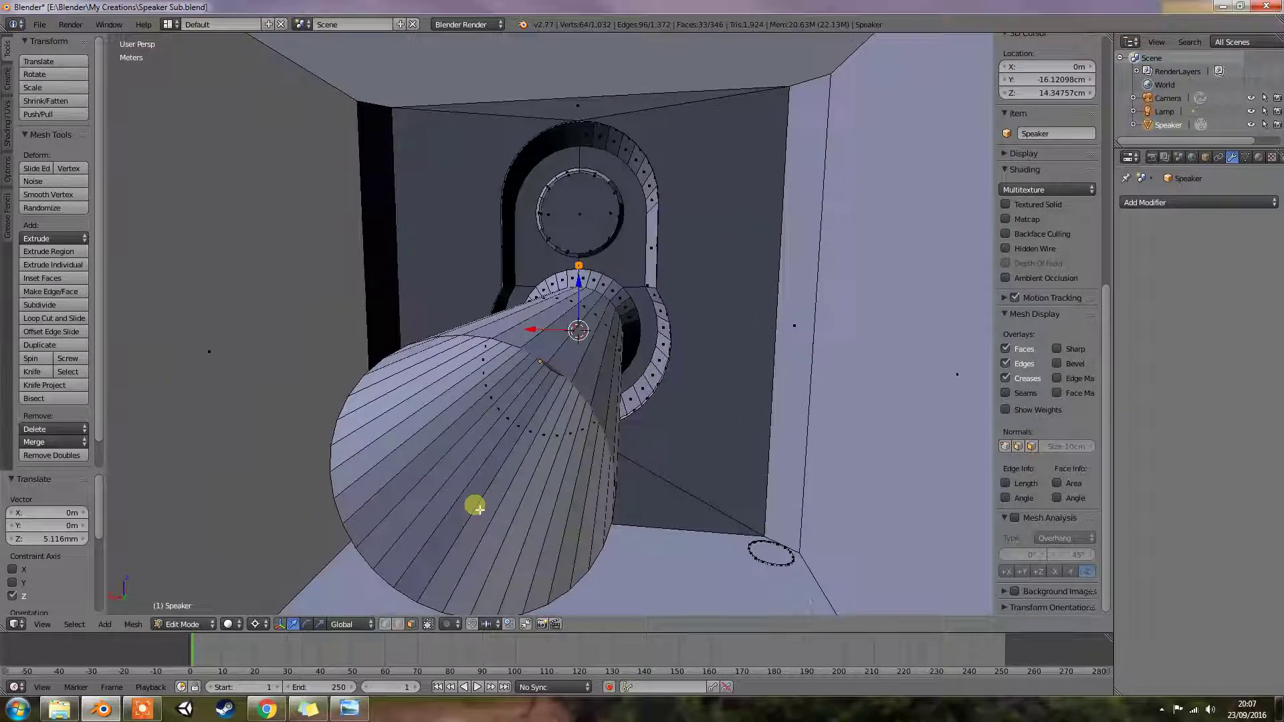
right_click(431, 523)
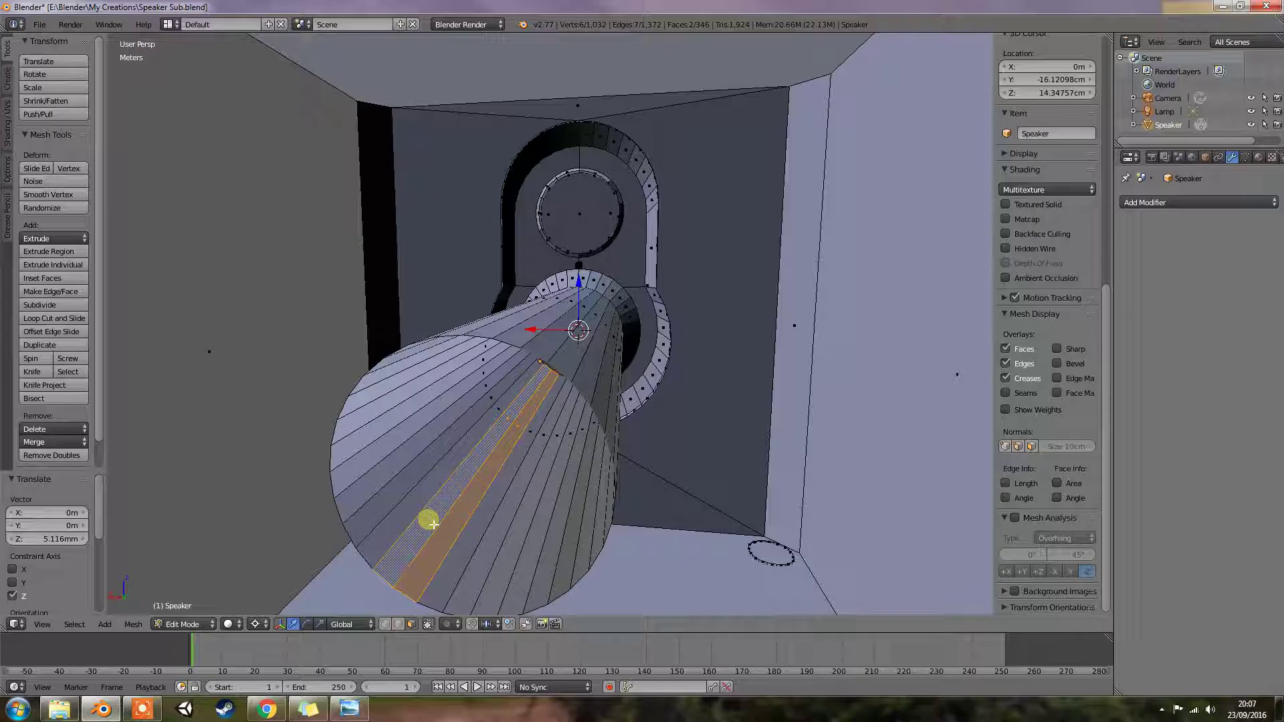
key("ctrl+x")
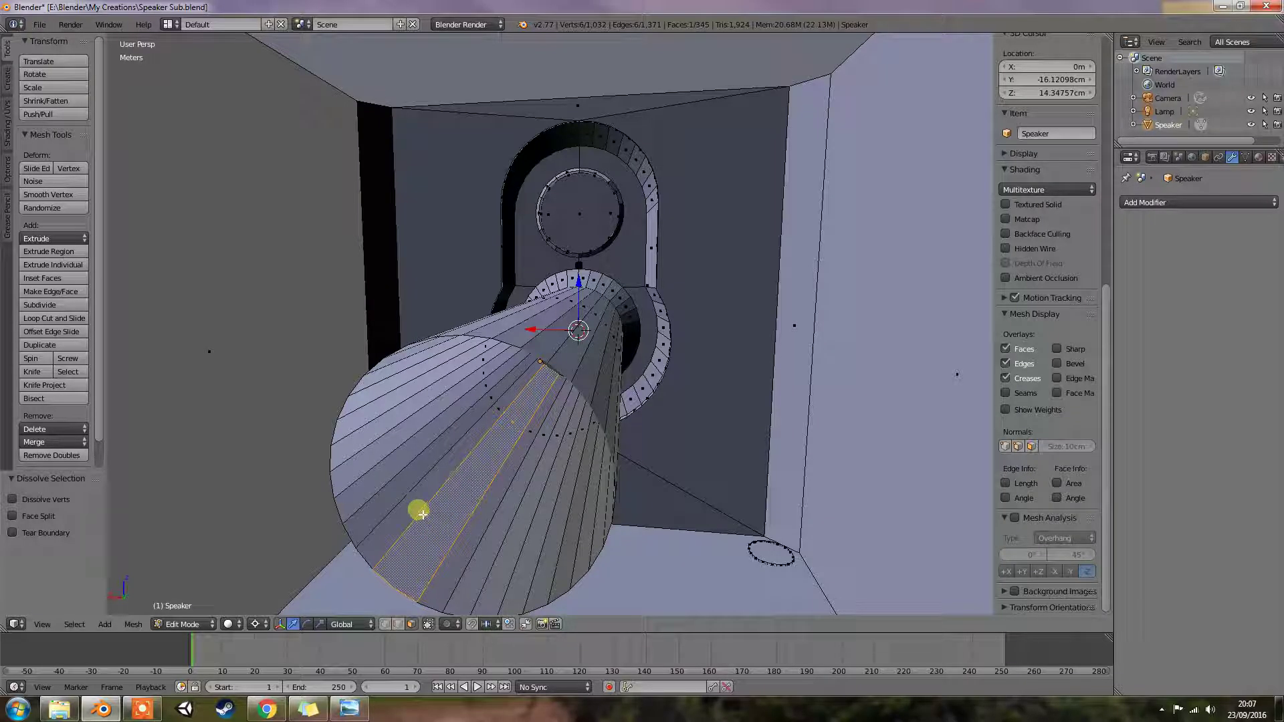
right_click(414, 504, "shift")
right_click(402, 494, "shift")
right_click(425, 515)
right_click(420, 507)
right_click(410, 489, "shift")
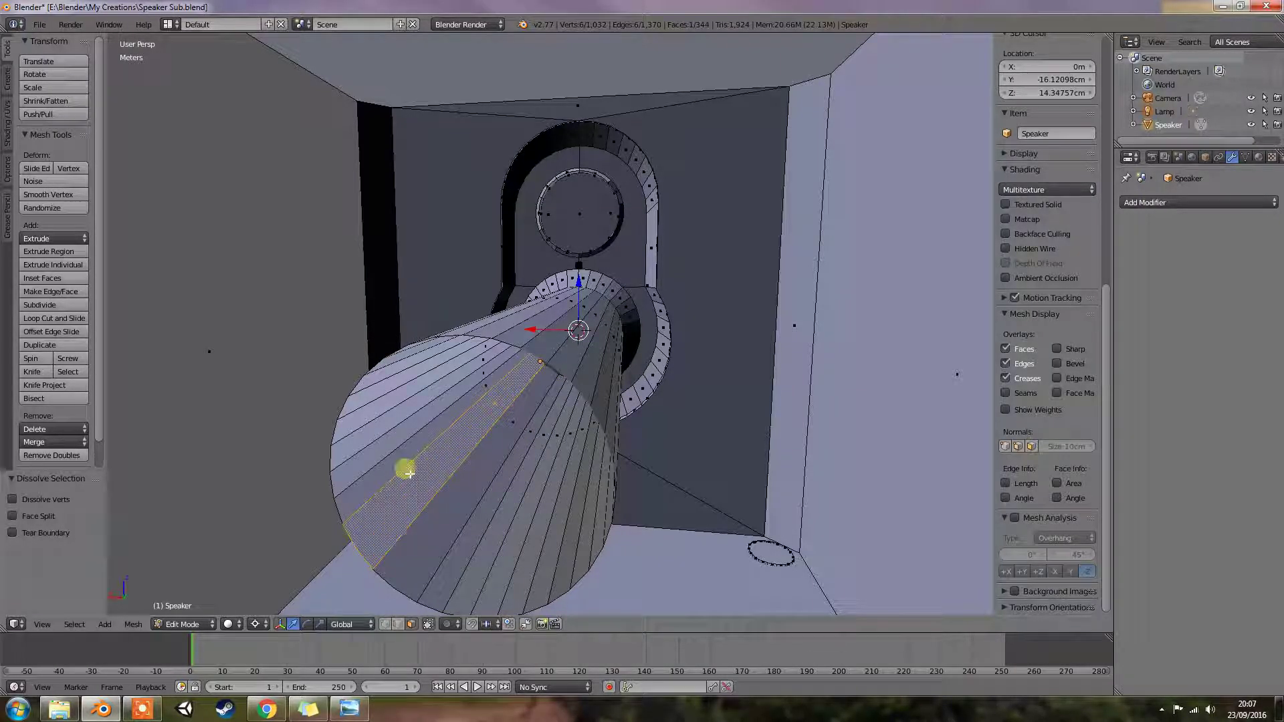
Dissolve the next two pairs of wall faces along the left side of the lower recess's tube, seen from behind
right_click(404, 464)
right_click(393, 446, "shift")
key("ctrl+x")
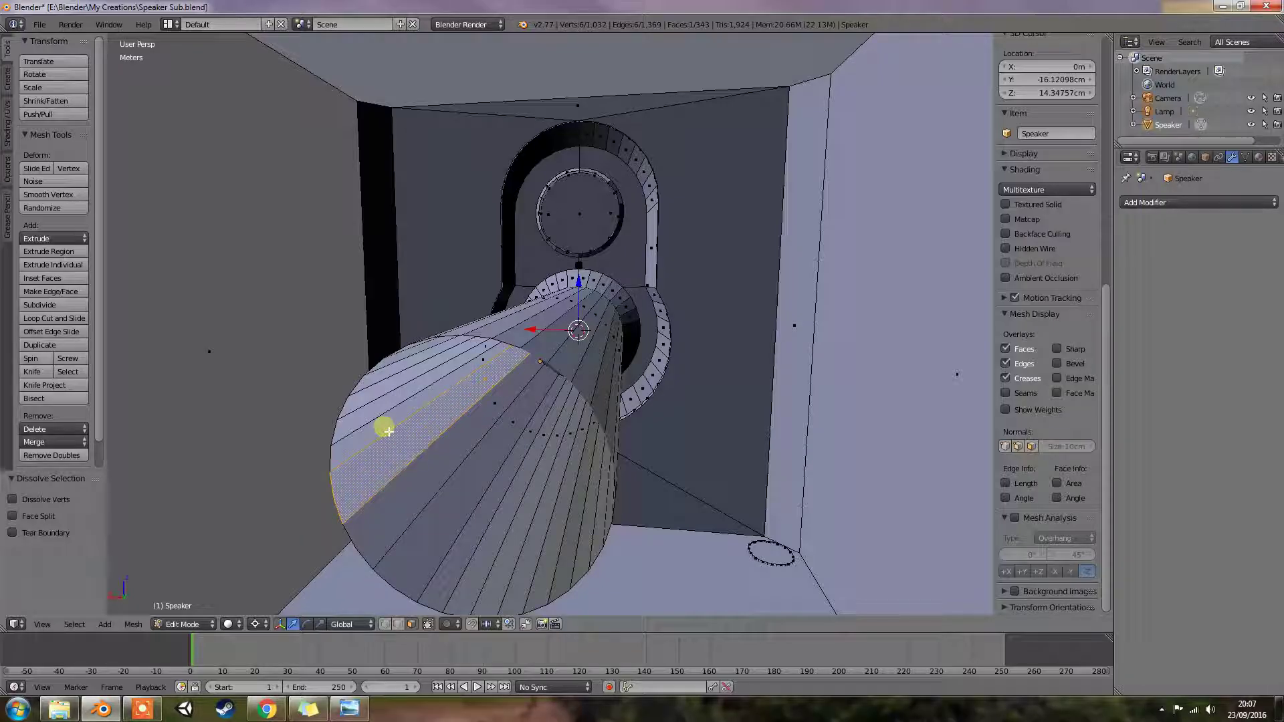
right_click(385, 420)
right_click(384, 412, "shift")
key("ctrl+x")
Dissolve two further pairs of wall faces at the upper-left of the lower recess's tube
middle_click_drag(397, 430, 406, 389)
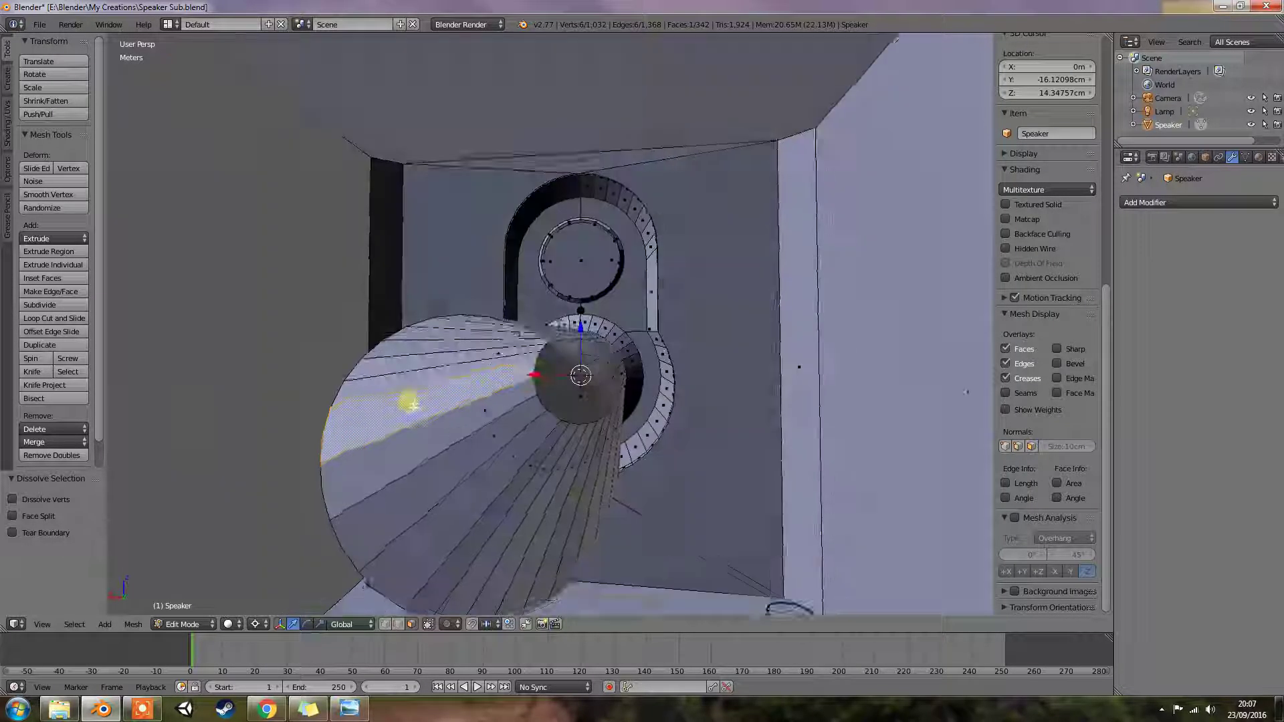
right_click(376, 387, "shift")
right_click(381, 375)
right_click(386, 361, "shift")
key("ctrl+x")
right_click(436, 335)
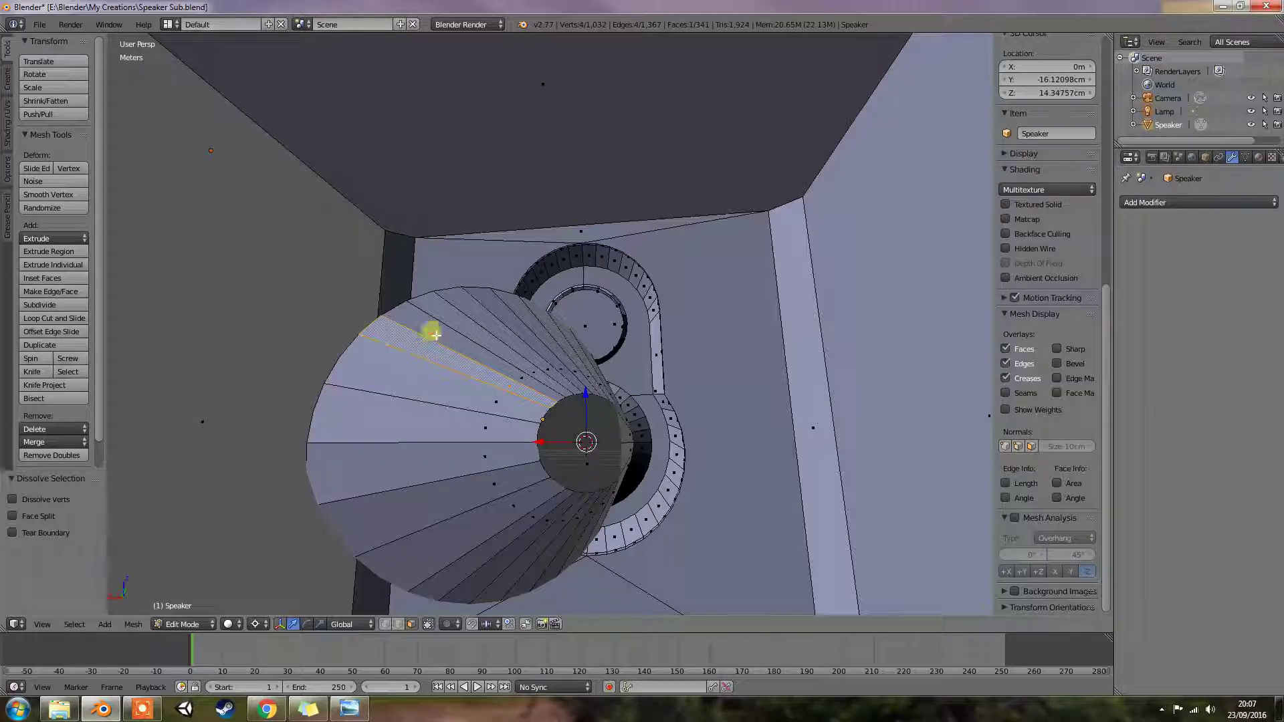
key("ctrl+x")
Dissolve three pairs of wall faces across the top of the lower recess's tube towards its upper-right
right_click(462, 324)
right_click(477, 320, "shift")
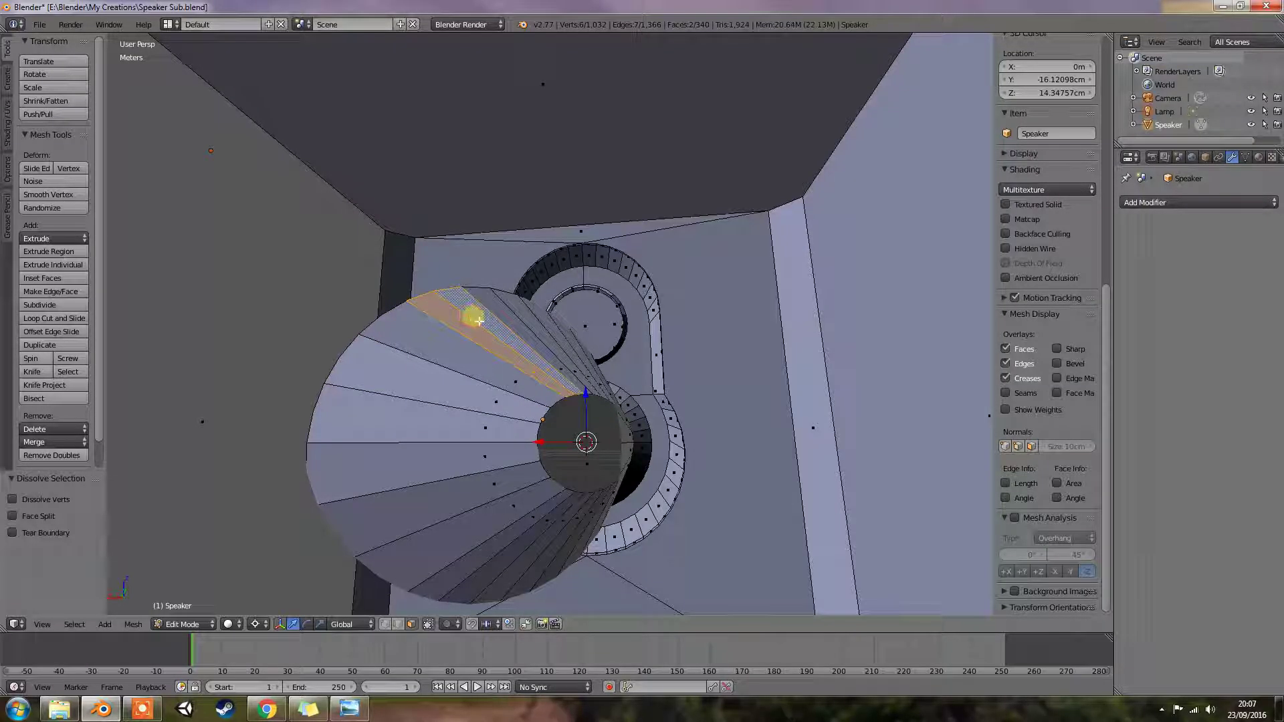
middle_click_drag(479, 322, 539, 338)
key("ctrl+x")
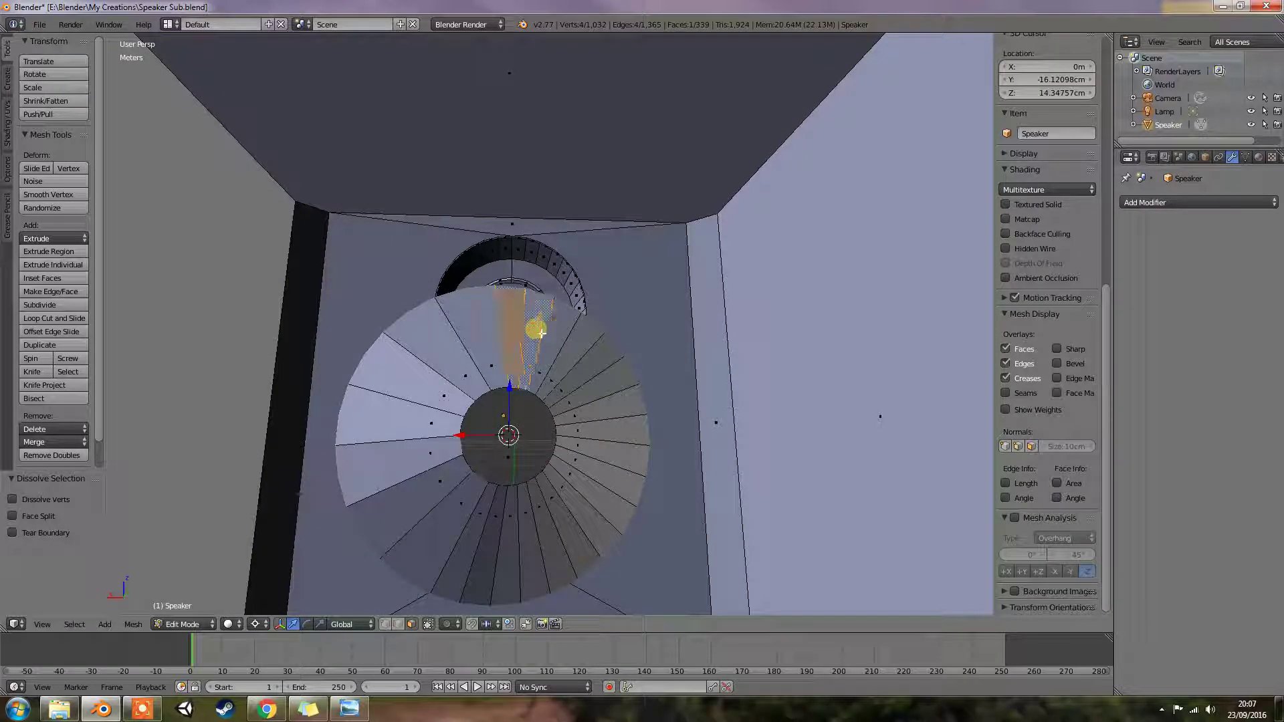
right_click(547, 333, "shift")
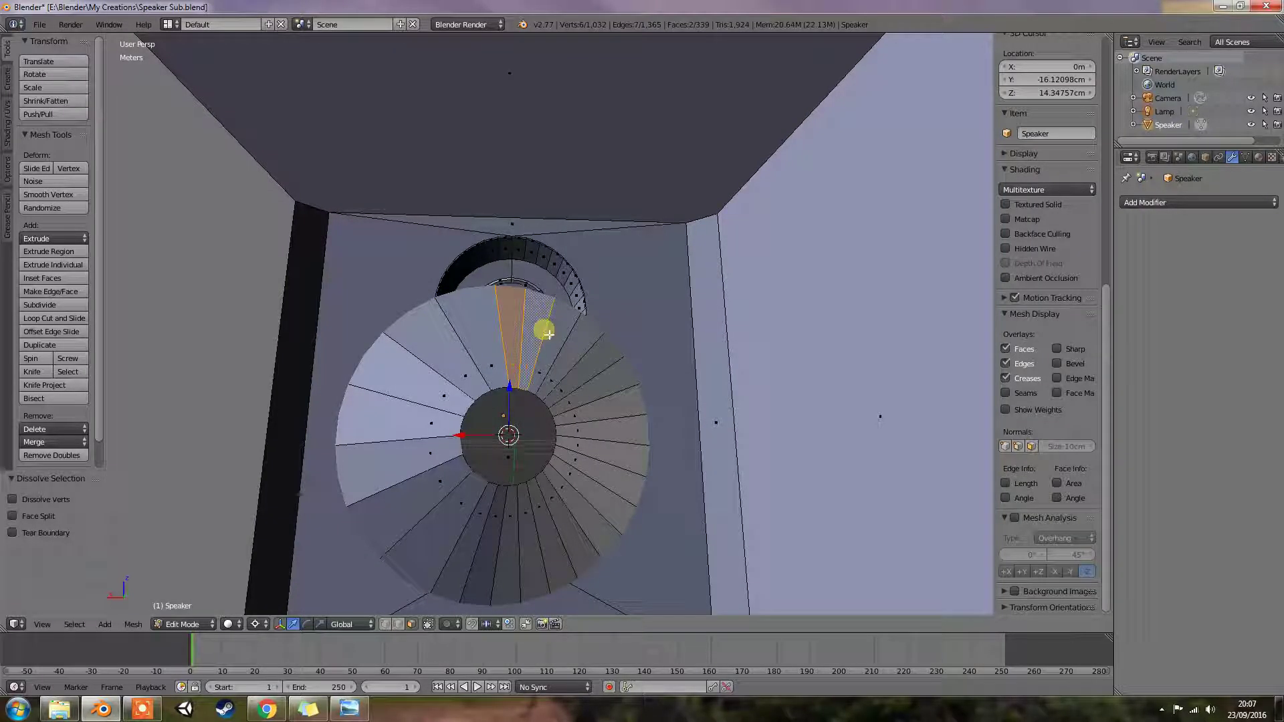
right_click(582, 341)
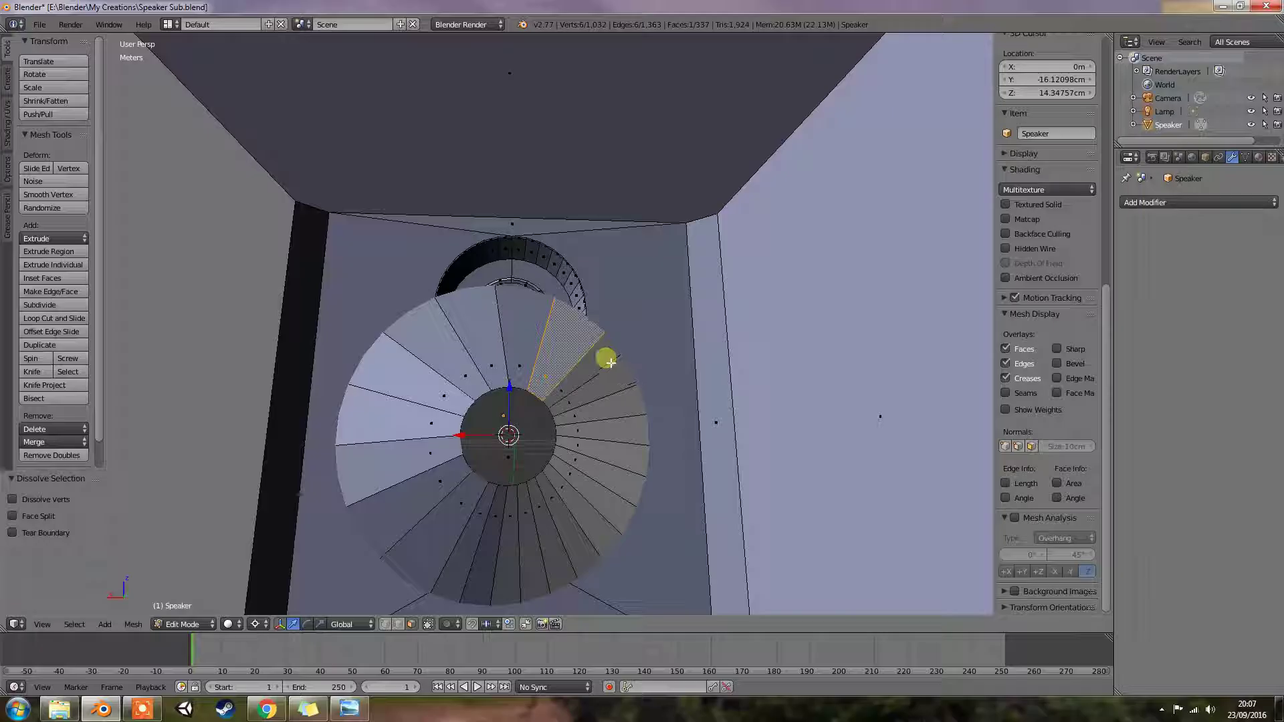
key("ctrl+x")
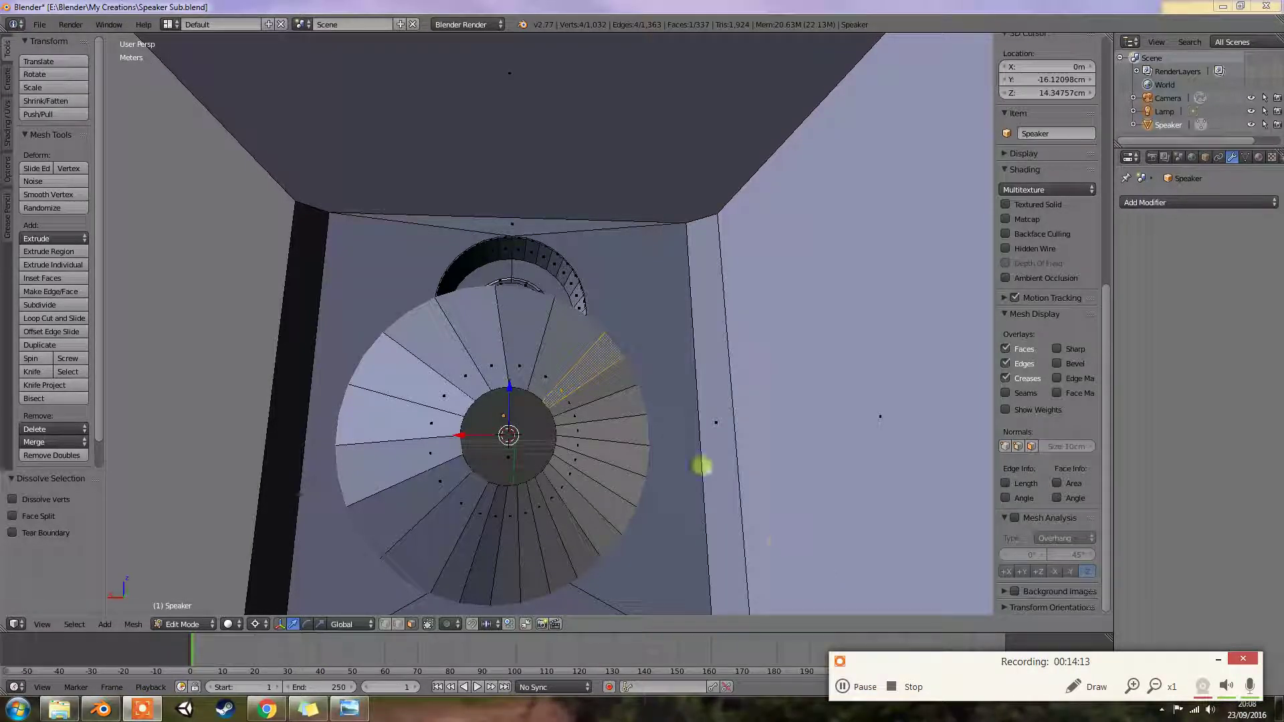
Dissolve two pairs of wall faces along the upper-right and right side of the lower recess's tube
right_click(622, 383)
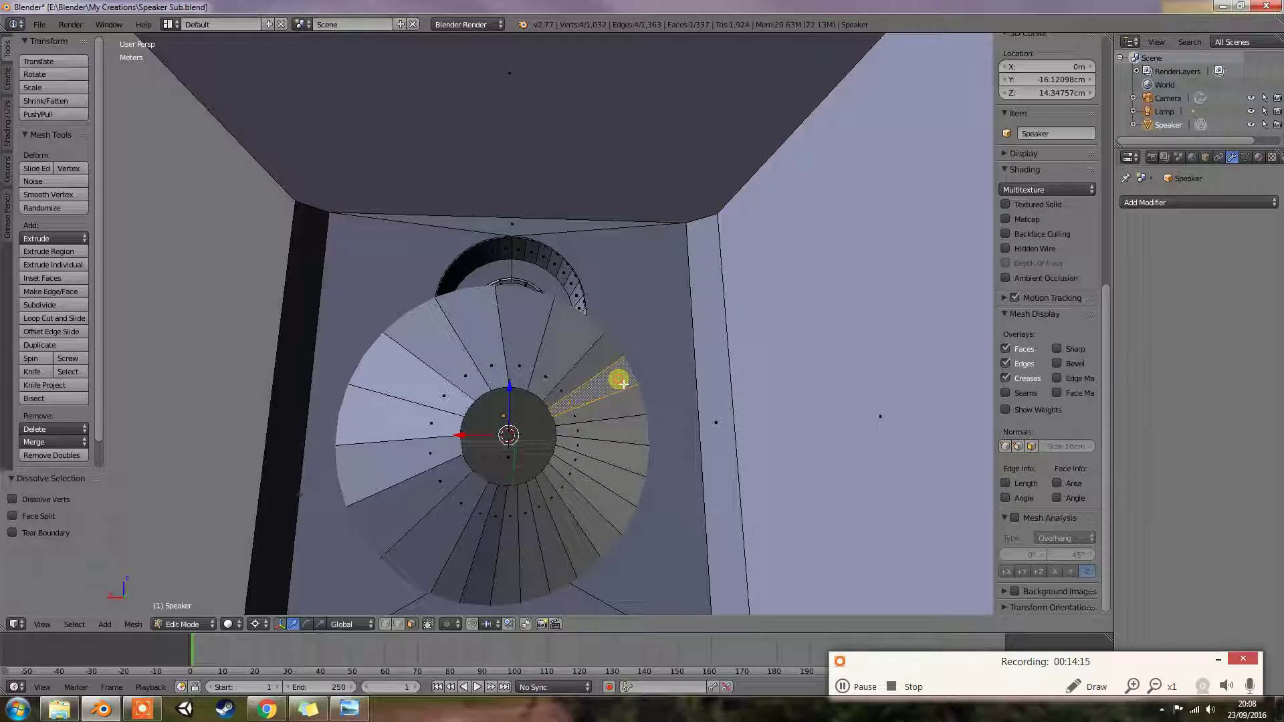
right_click(609, 356, "shift")
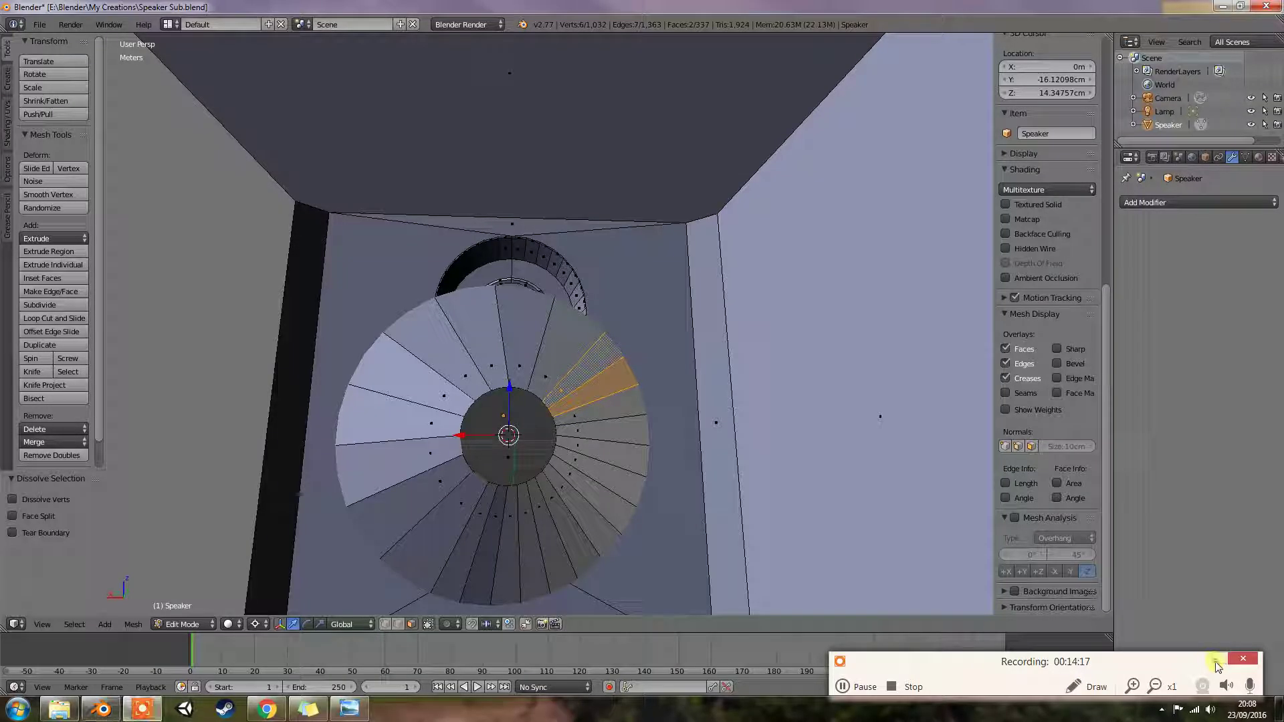
key("ctrl+x")
right_click(621, 421)
right_click(624, 412, "shift")
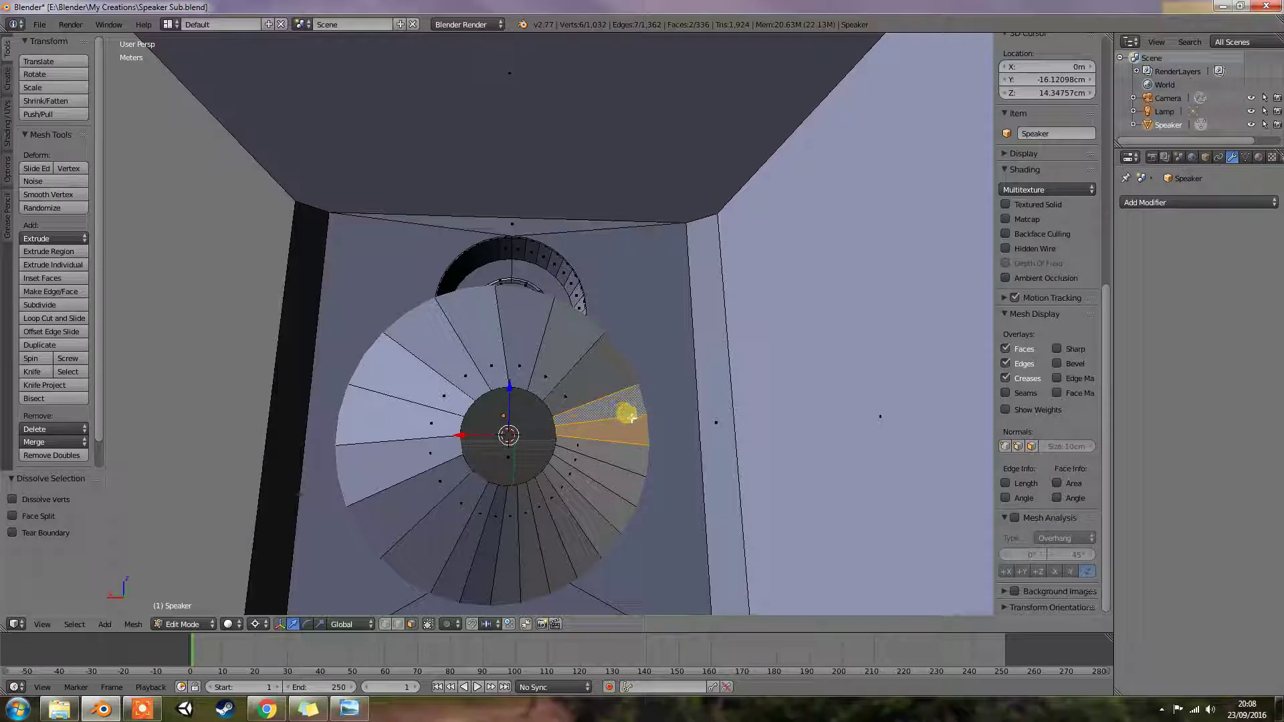
key("ctrl+x")
Dissolve two pairs of wall faces along the lower-right side of the lower recess's tube
right_click(630, 458)
right_click(632, 481, "shift")
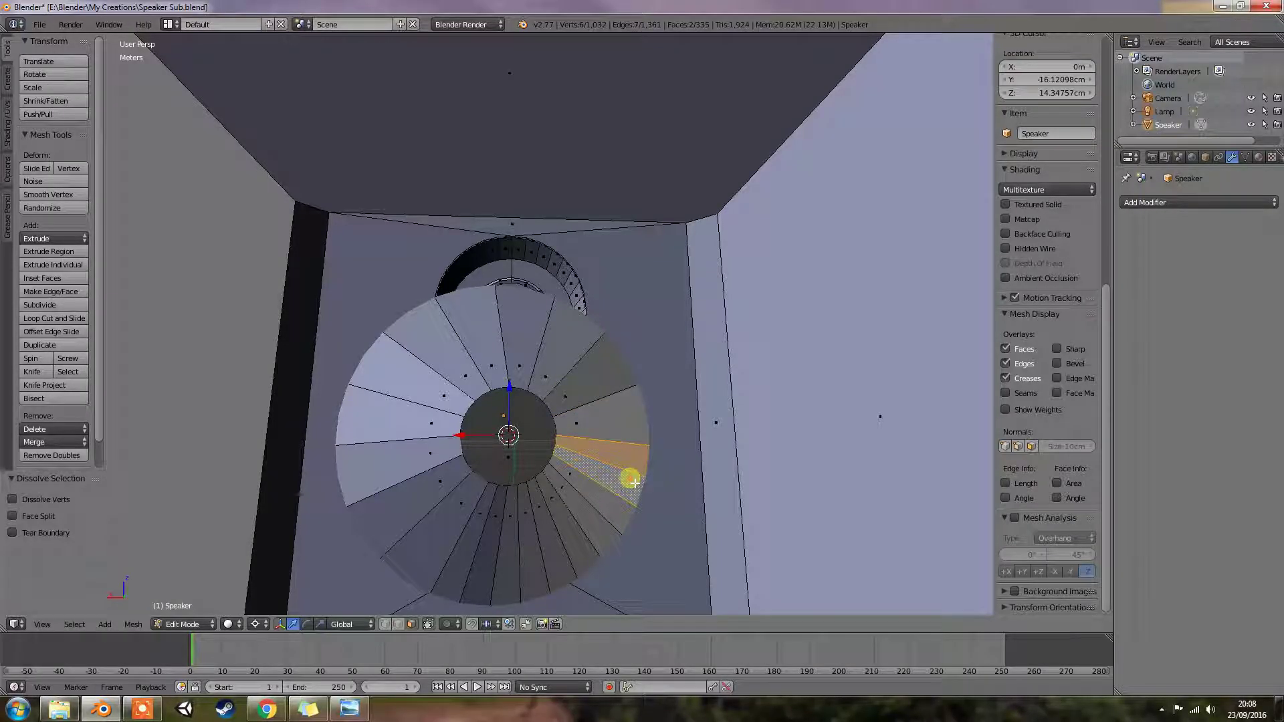
key("ctrl+x")
right_click(617, 516)
right_click(610, 533, "shift")
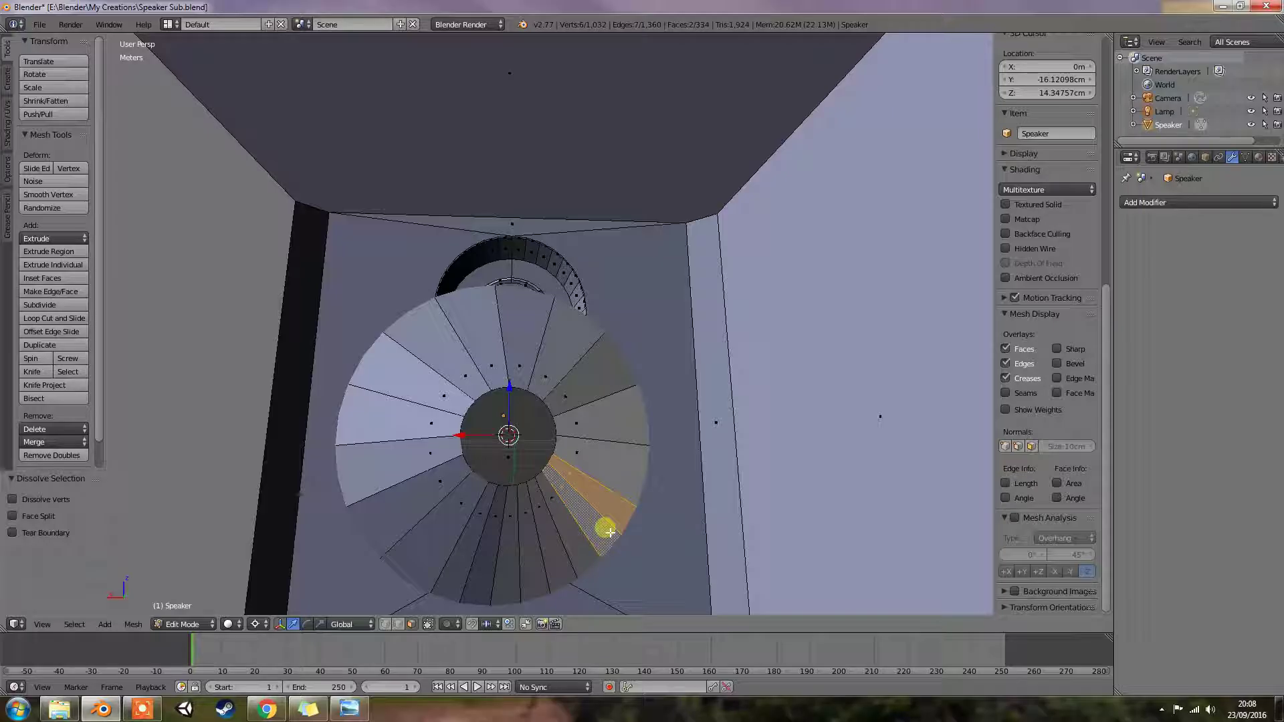
key("ctrl+x")
Dissolve two more pairs of wall faces along the bottom of the lower recess's tube
right_click(572, 540)
right_click(562, 555, "shift")
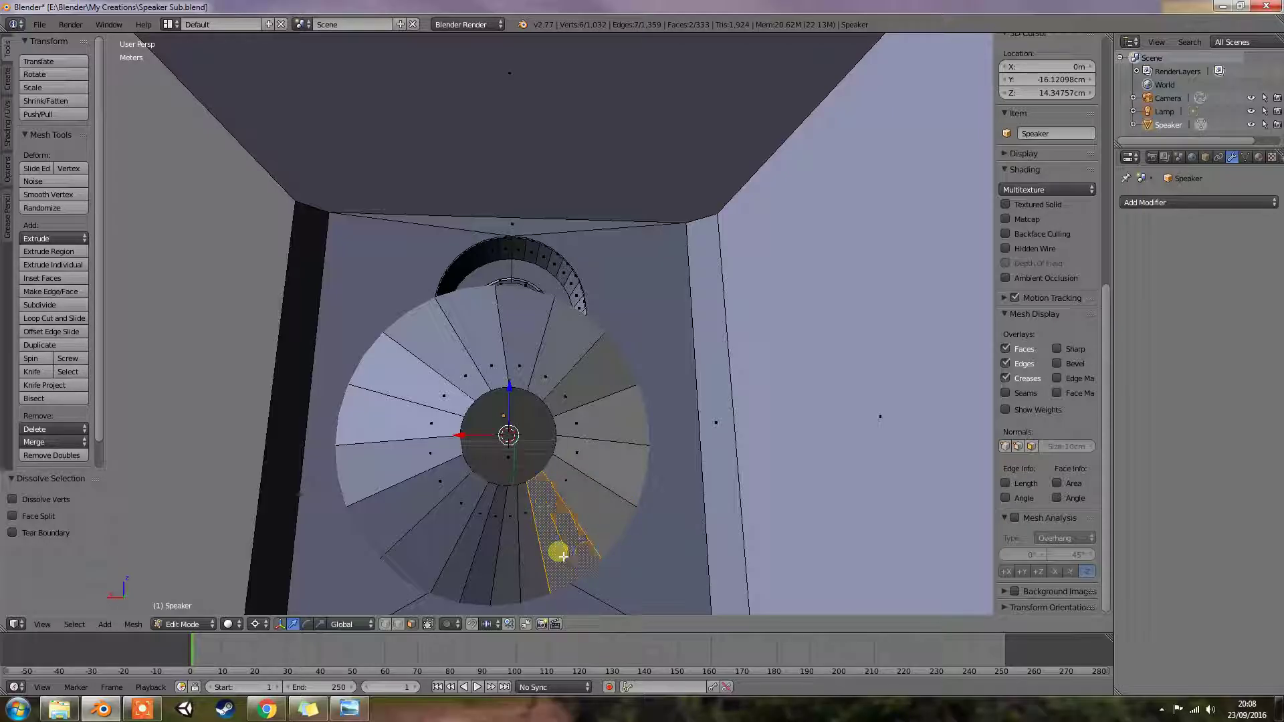
key("ctrl+x")
right_click(522, 564)
key("ctrl+x")
Dissolve the last pair of wall faces at the bottom of the lower recess's tube and check the speaker front in Object Mode
right_click(488, 565)
right_click(476, 557, "shift")
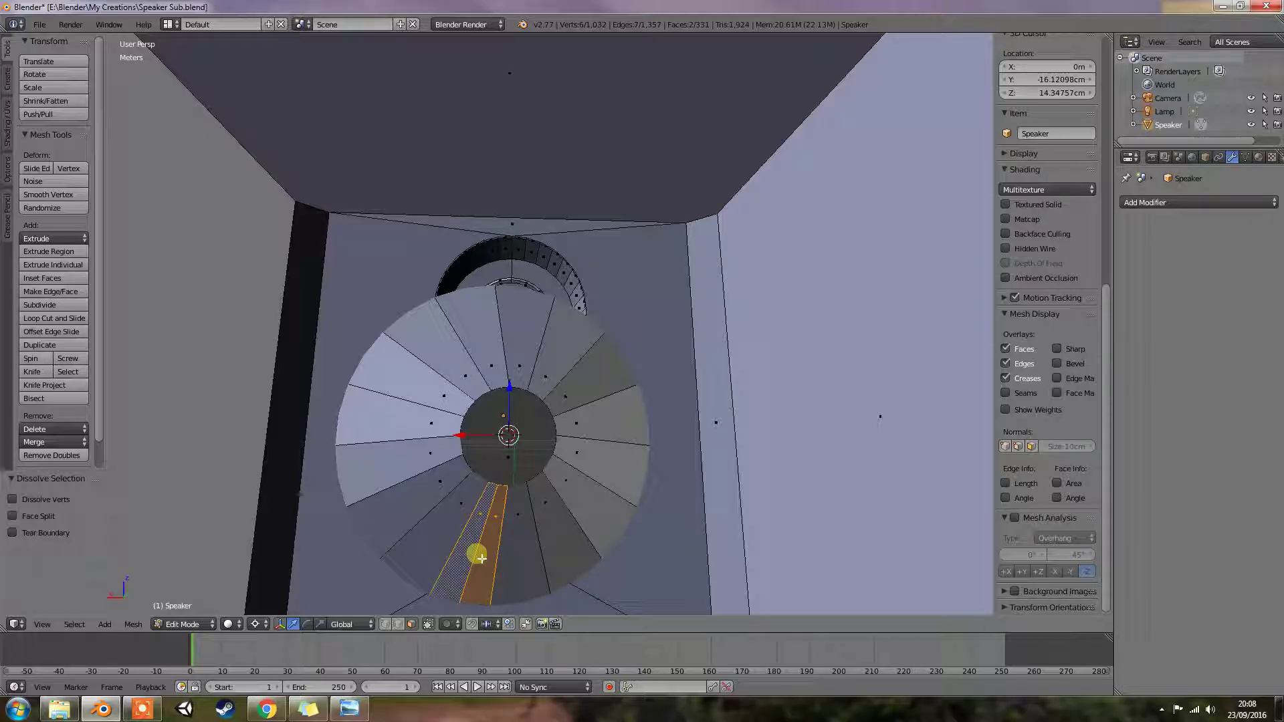
middle_click_drag(484, 561, 617, 553)
scroll(587, 559, "down", 5)
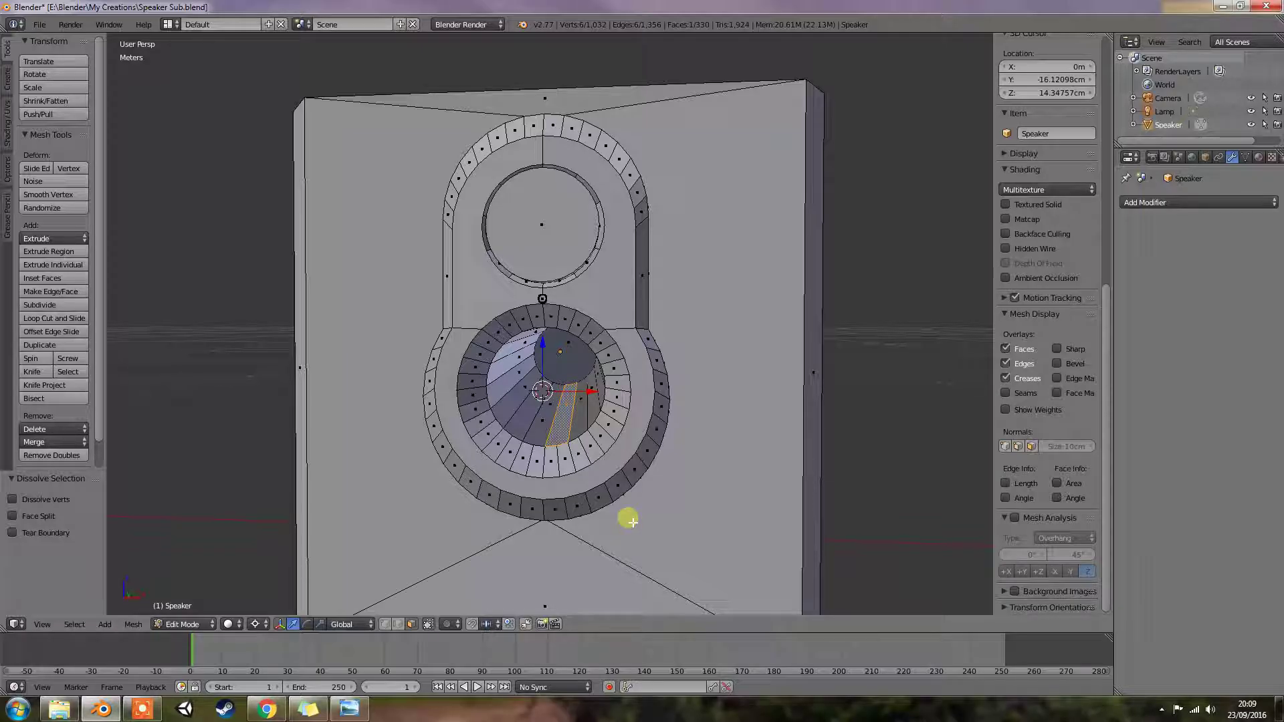
key("Tab")
mouse_move(644, 494)
middle_mouse_down()
mouse_move(631, 479)
mouse_move(604, 487)
mouse_move(683, 493)
mouse_move(725, 512)
mouse_move(508, 483)
mouse_move(616, 488)
middle_mouse_up()
scroll(616, 492, "down", 3)
key("Tab")
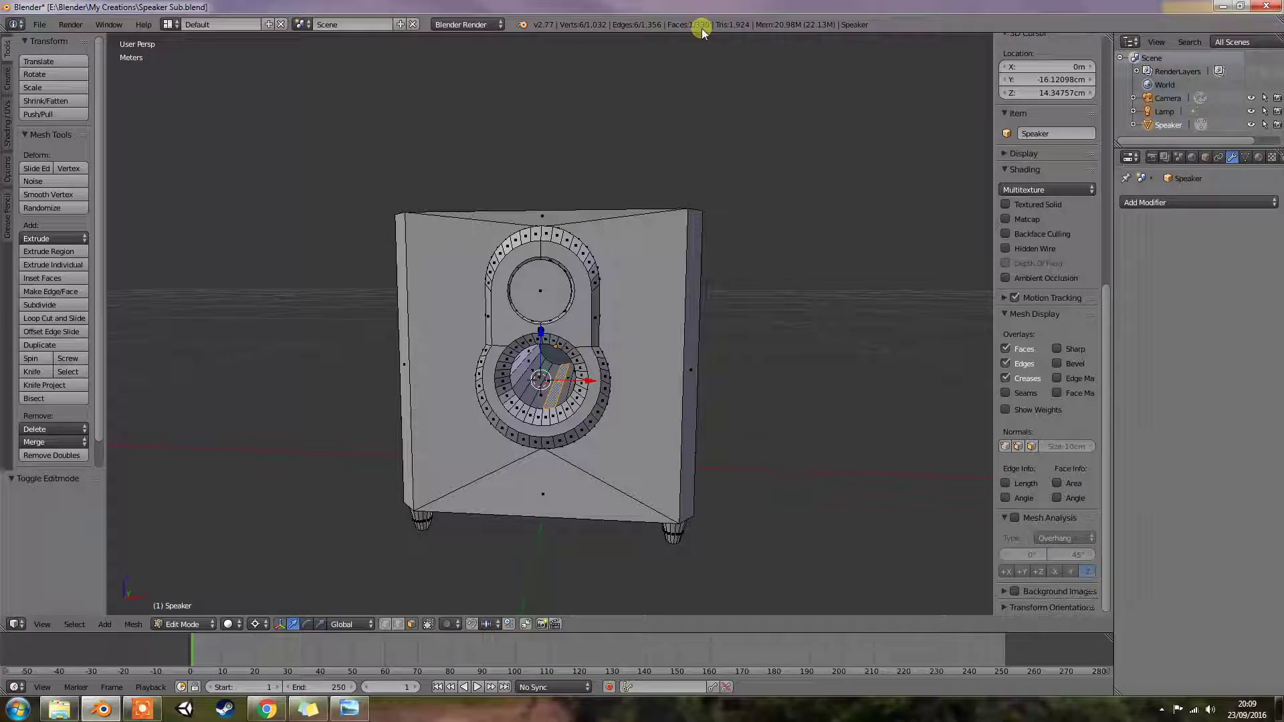
Merge the outer bevel faces on the upper-right side of the lower recess into a single face
right_click(602, 356)
middle_click_drag(602, 359, 575, 373)
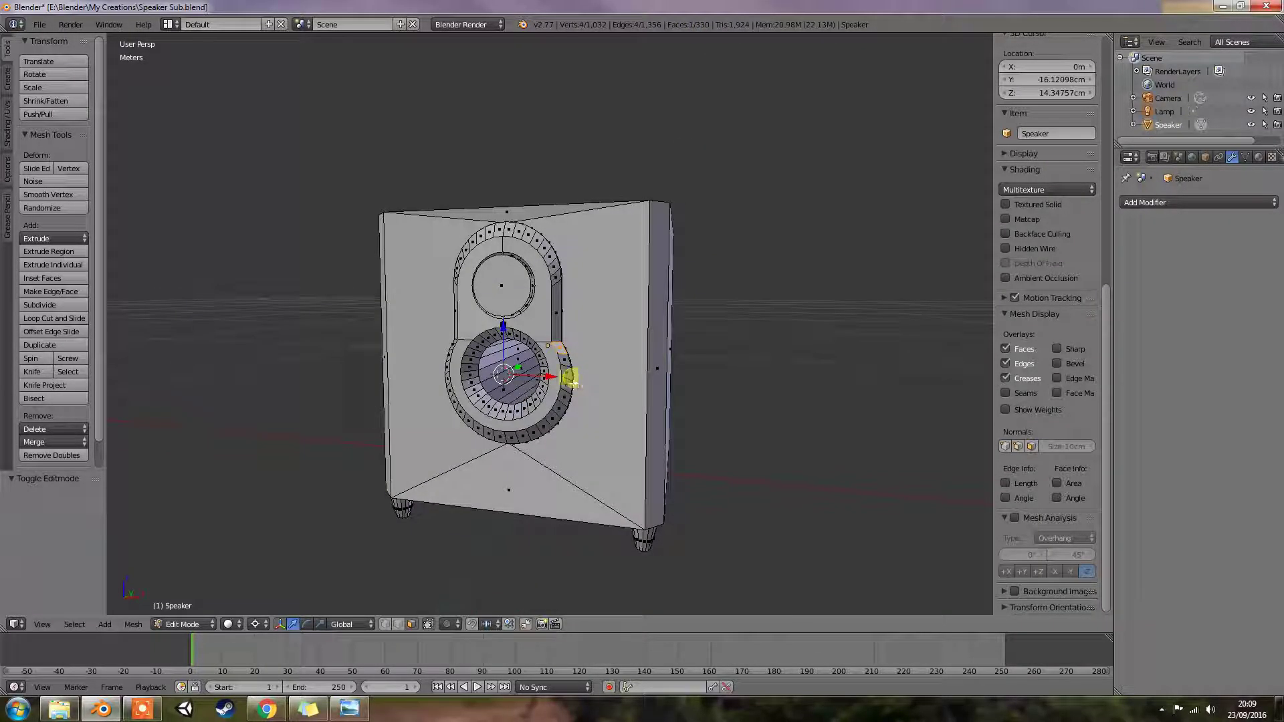
right_click(571, 379, "ctrl")
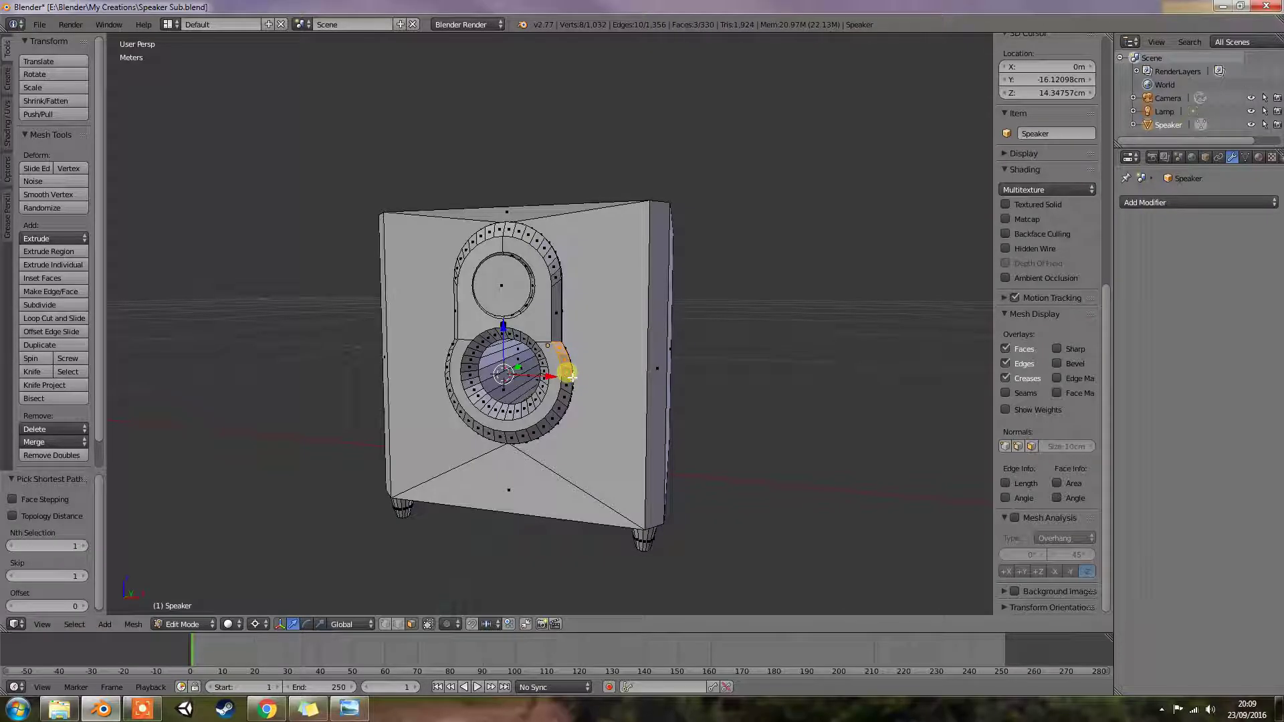
key("f")
Dissolve two groups of outer bevel faces along the lower-right side of the lower recess
right_click(568, 386)
right_click(563, 413, "ctrl")
key("ctrl+x")
right_click(554, 420)
right_click(536, 433, "ctrl")
key("ctrl+x")
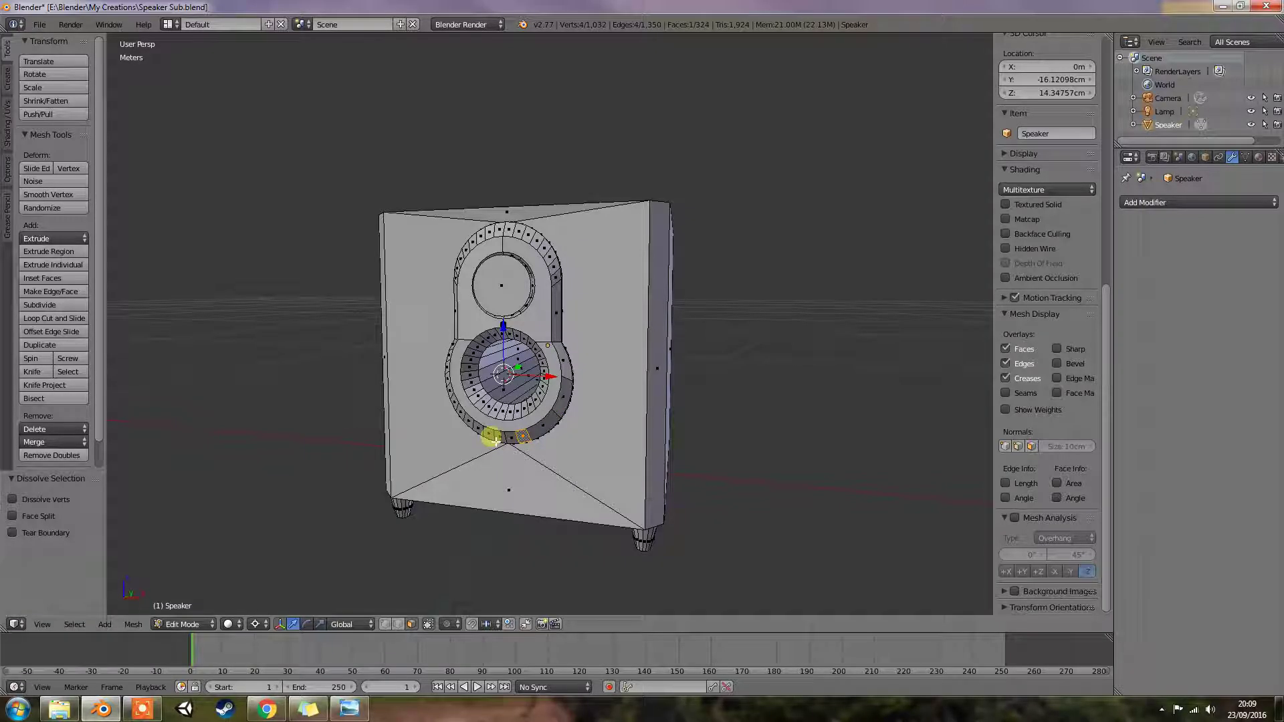
Dissolve two groups of outer bevel faces along the bottom of the lower recess
right_click(495, 440, "ctrl")
key("ctrl+x")
right_click(469, 424, "ctrl")
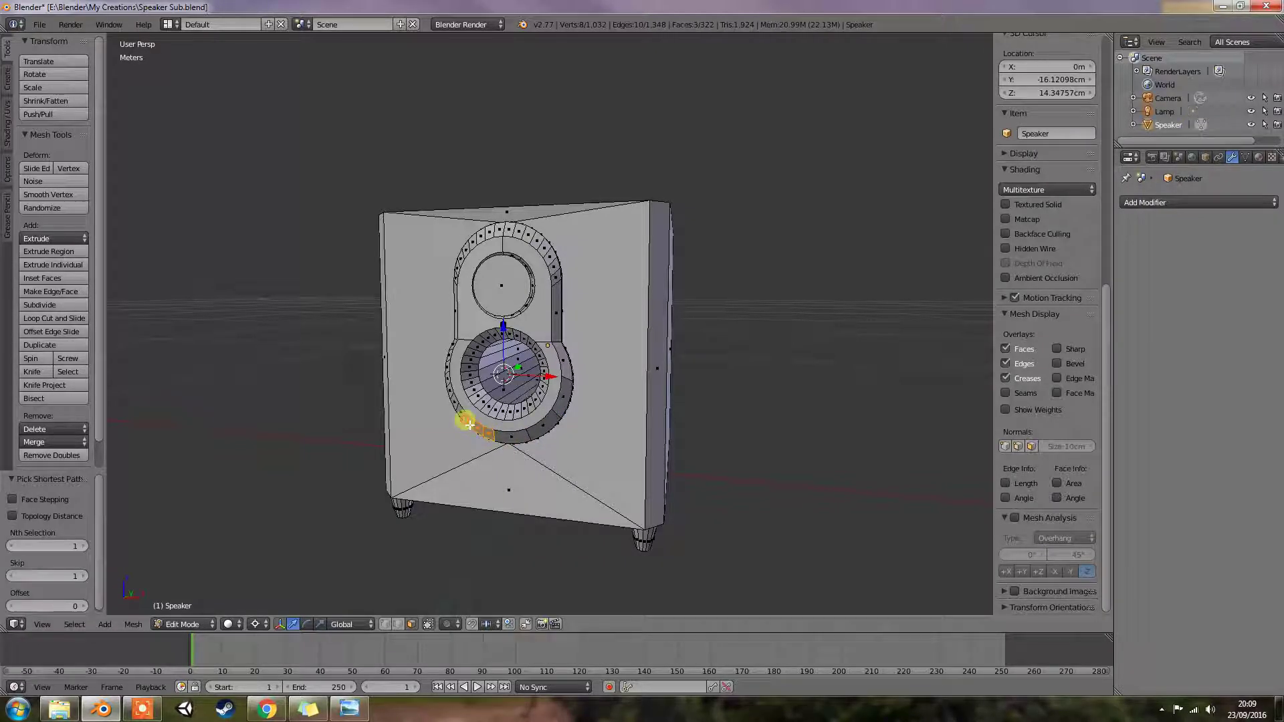
key("ctrl+x")
Dissolve the outer bevel faces on the lower-left side of the lower recess, undoing the incomplete selection's dissolve and including the missed face
middle_click_drag(469, 423, 578, 427)
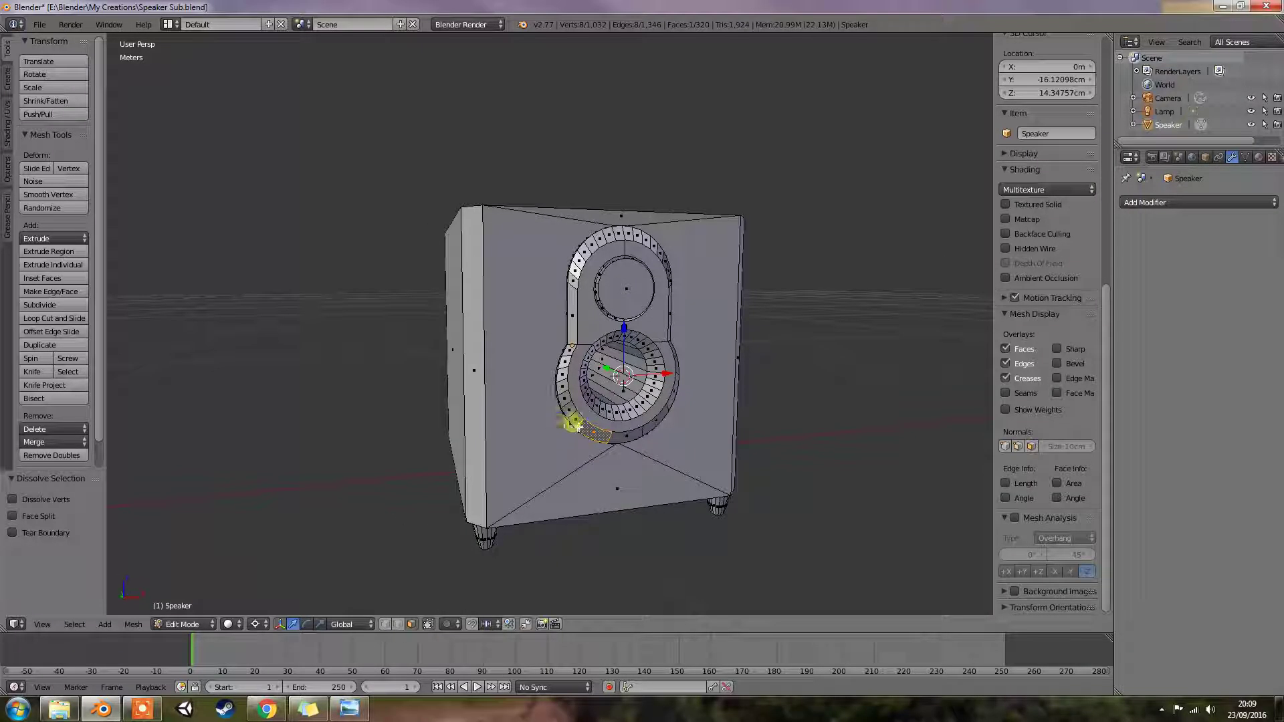
right_click(565, 404, "ctrl")
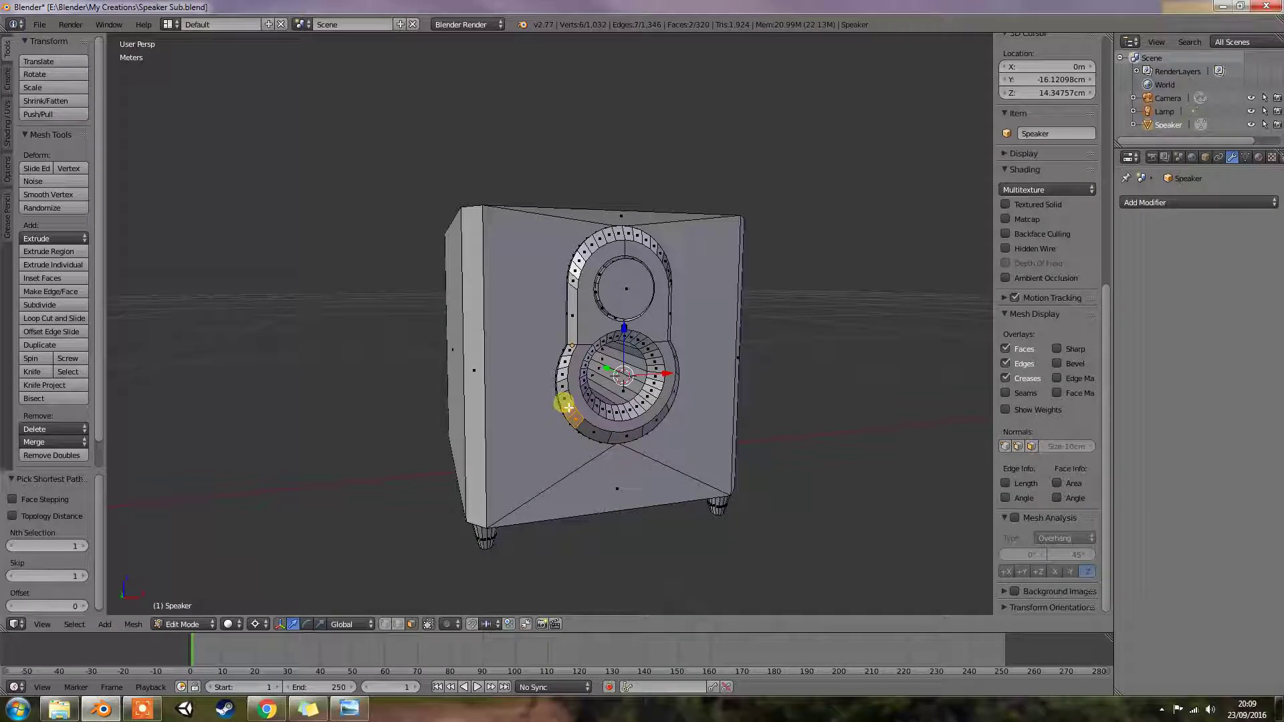
key("ctrl+x")
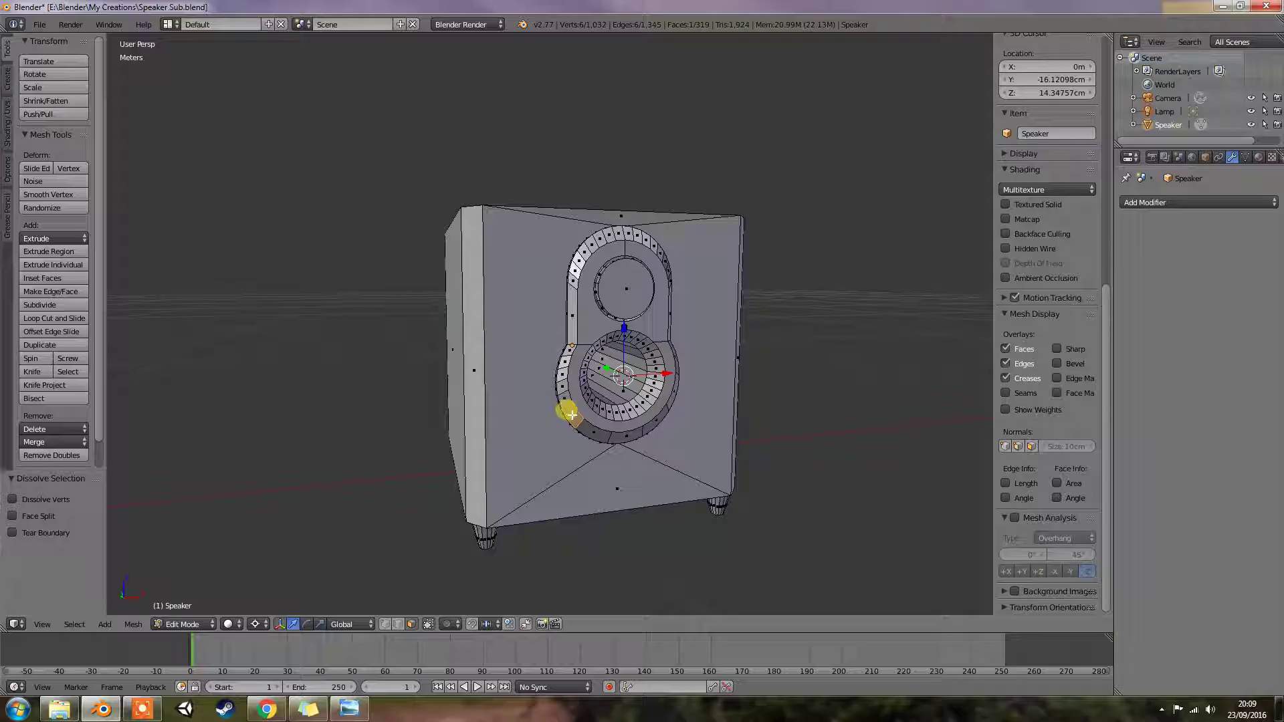
key("ctrl+z")
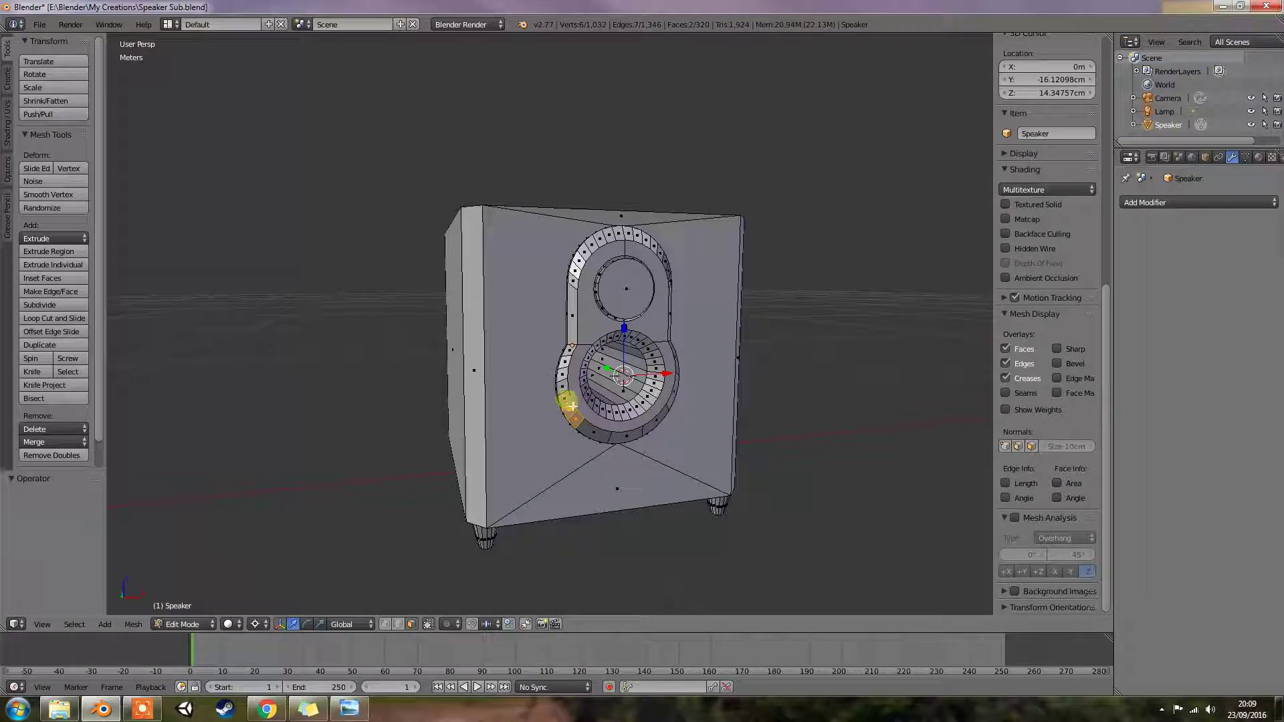
key("ctrl+x")
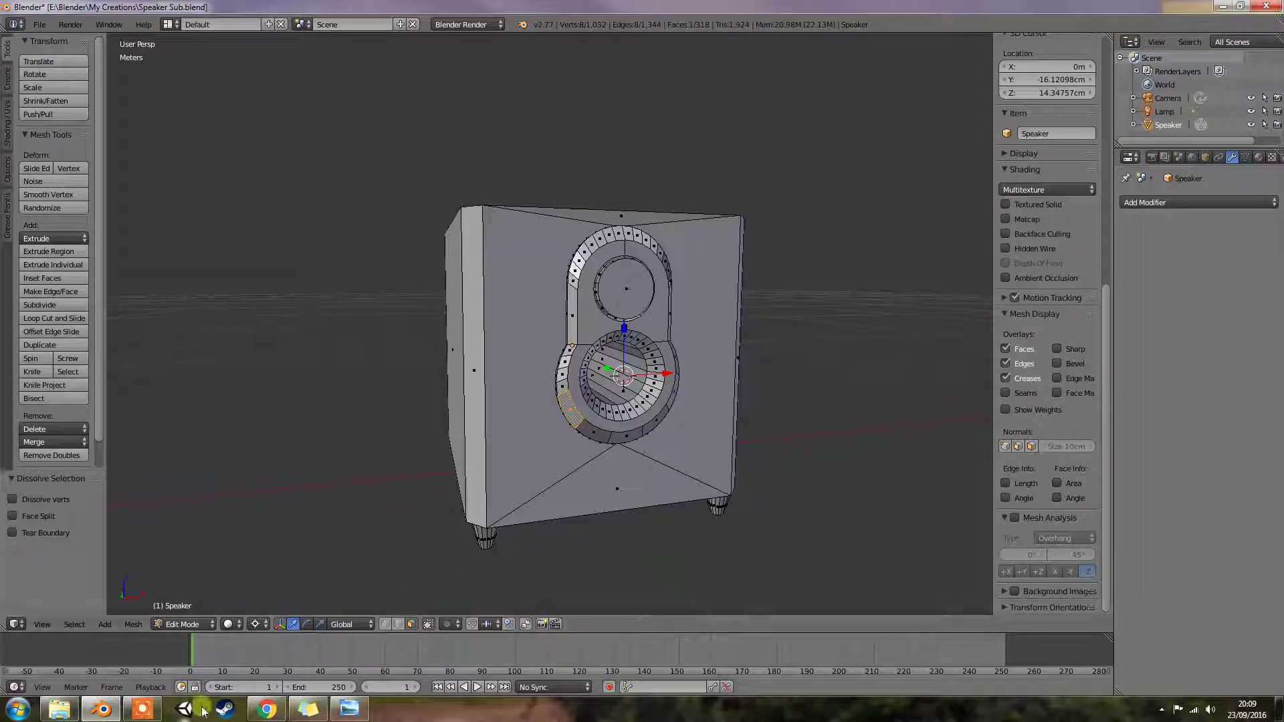
left_click(142, 709)
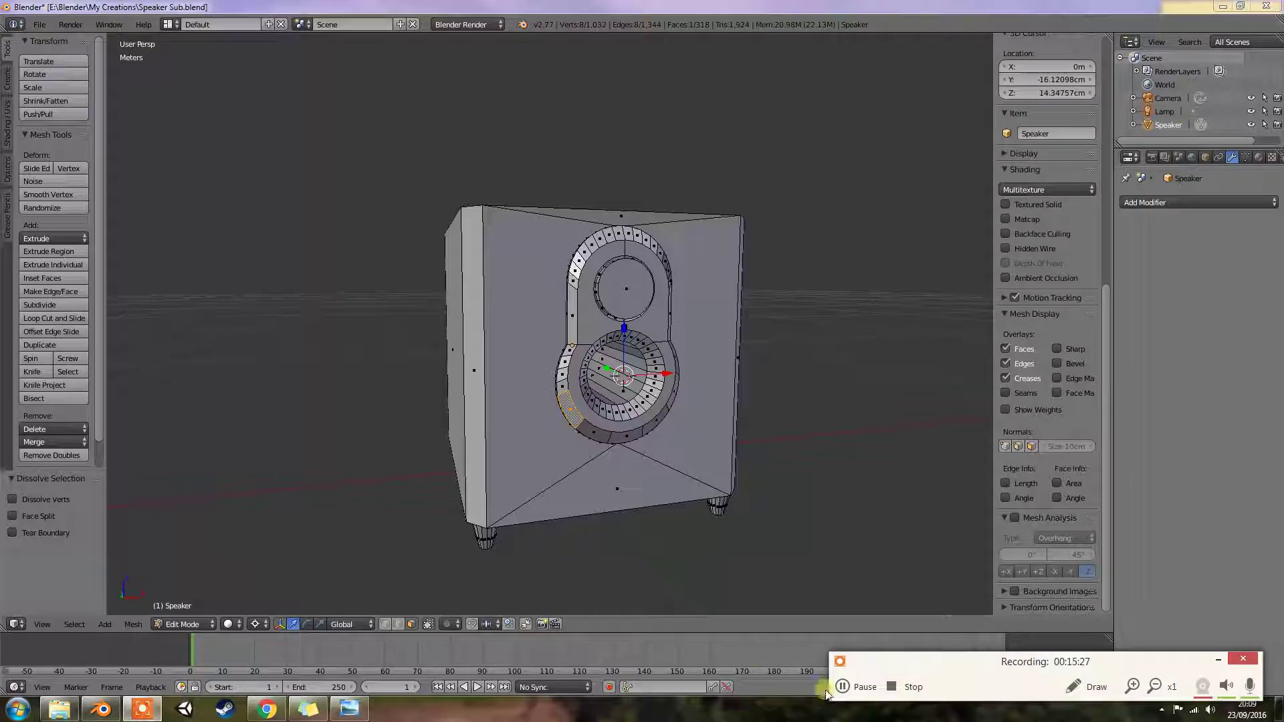
left_click(844, 687)
left_click(1219, 659)
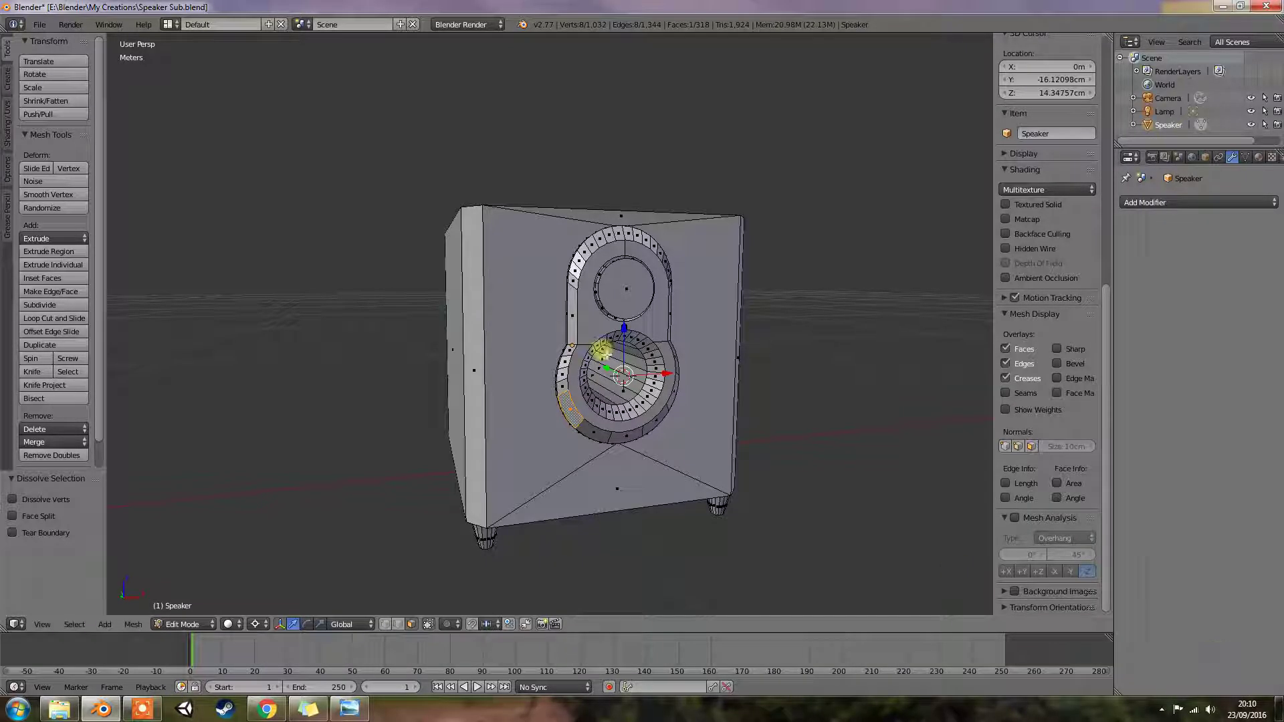
Dissolve the remaining outer bevel faces on the upper-left side of the lower recess into one face
right_click(562, 391)
right_click(563, 367)
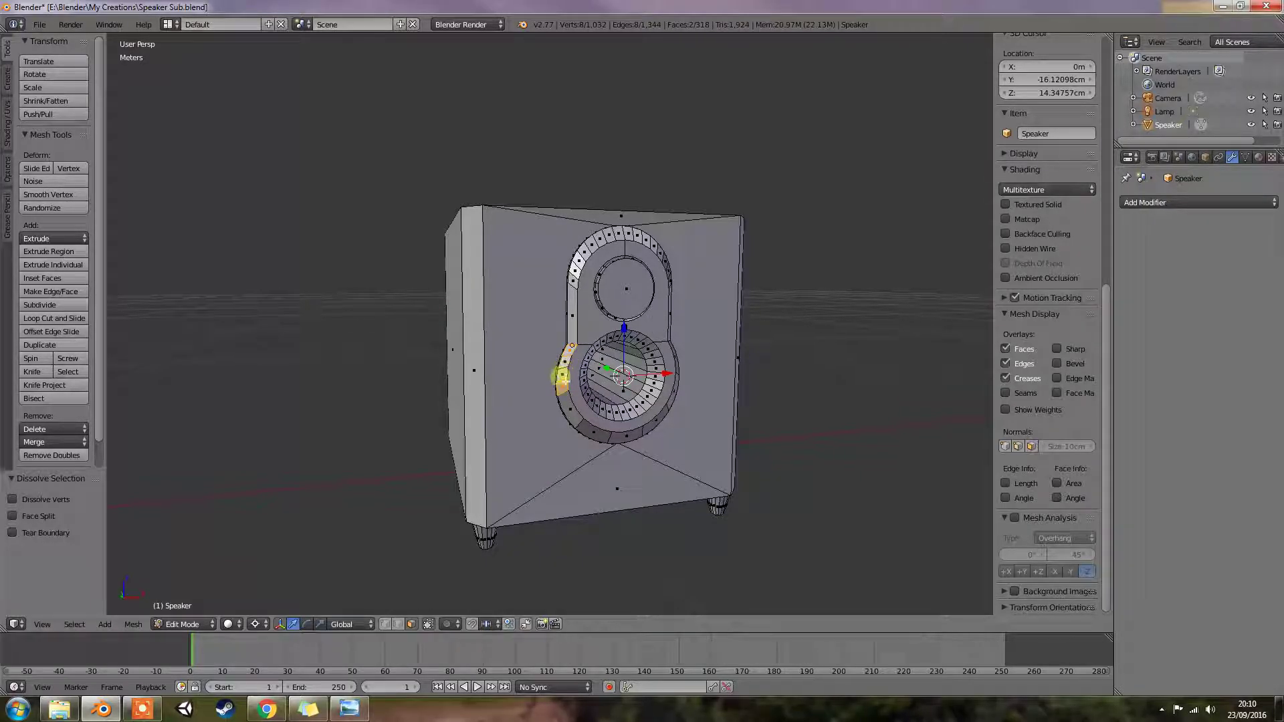
right_click(567, 355, "ctrl")
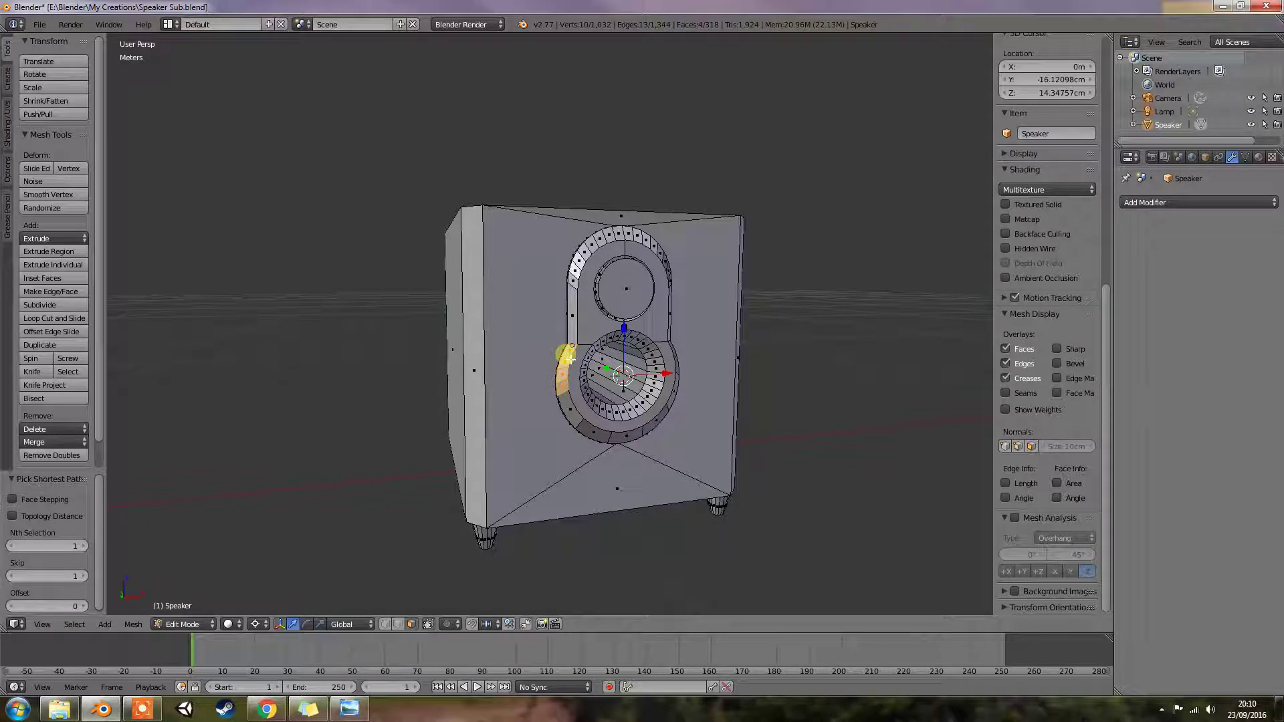
key("ctrl+x")
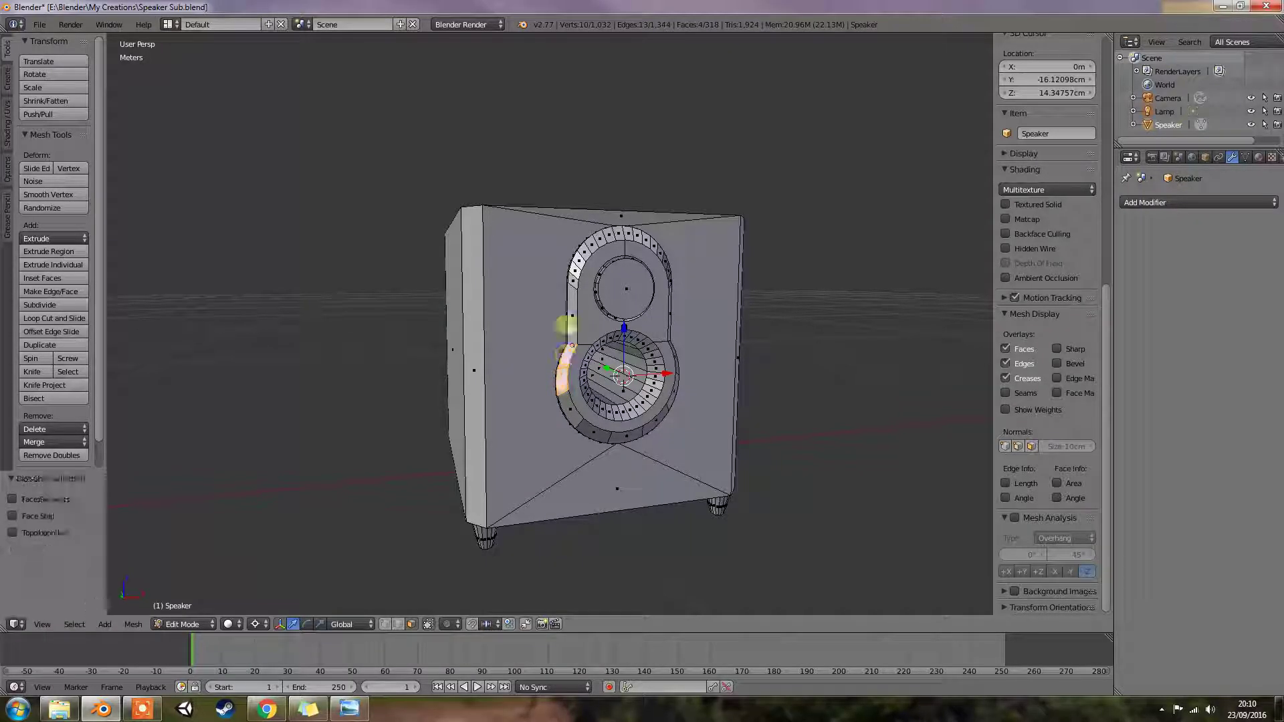
Dissolve the bevel faces along the left side of the upper recess's arch in groups
right_click(576, 271)
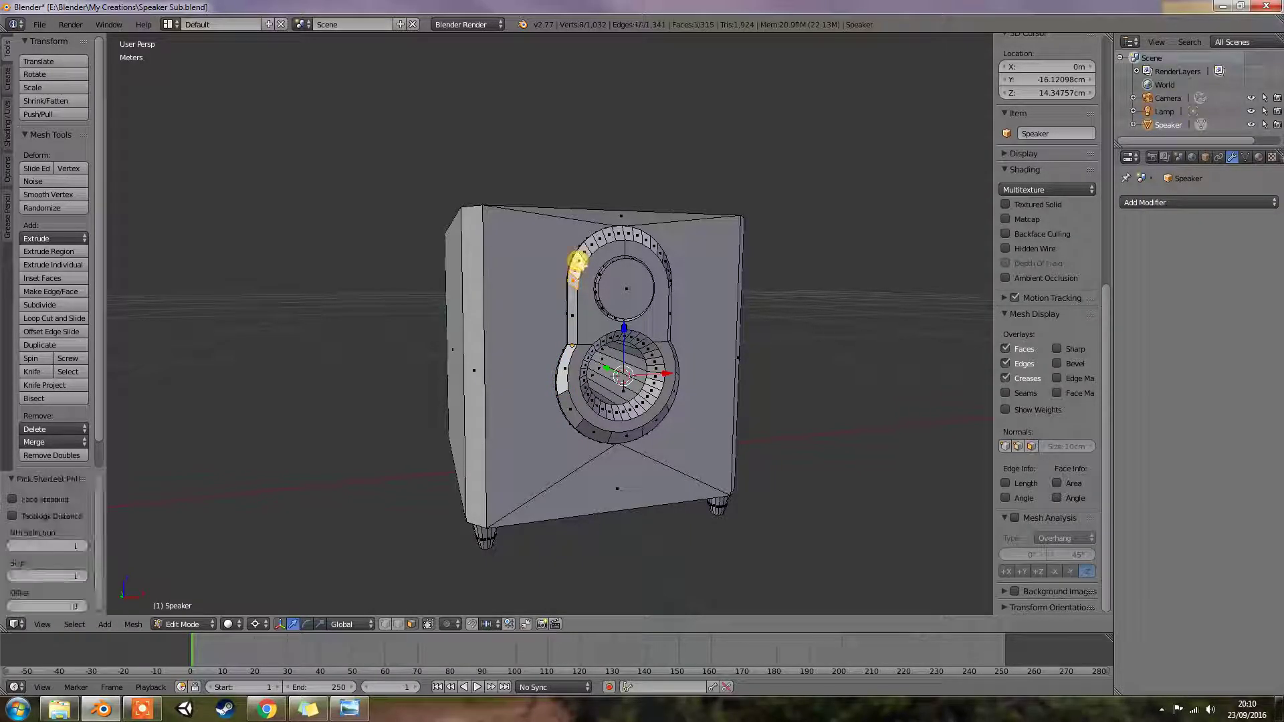
right_click(585, 253)
right_click(601, 239, "ctrl")
key("ctrl+x")
Dissolve the bevel faces across the top of the upper recess's arch in groups
right_click(611, 238)
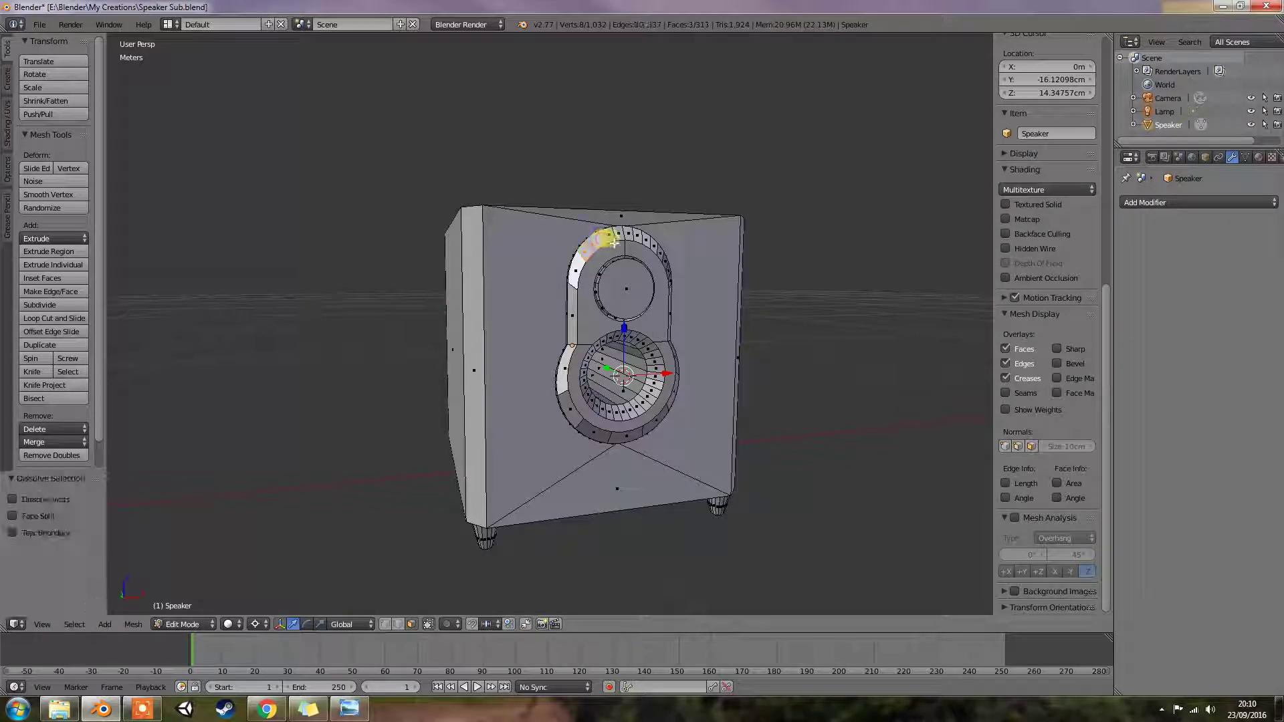
right_click(639, 239, "ctrl")
right_click(646, 247, "ctrl")
key("ctrl+x")
Dissolve the remaining bevel faces on the right side of the upper recess's arch into one face
middle_click_drag(691, 270, 655, 274)
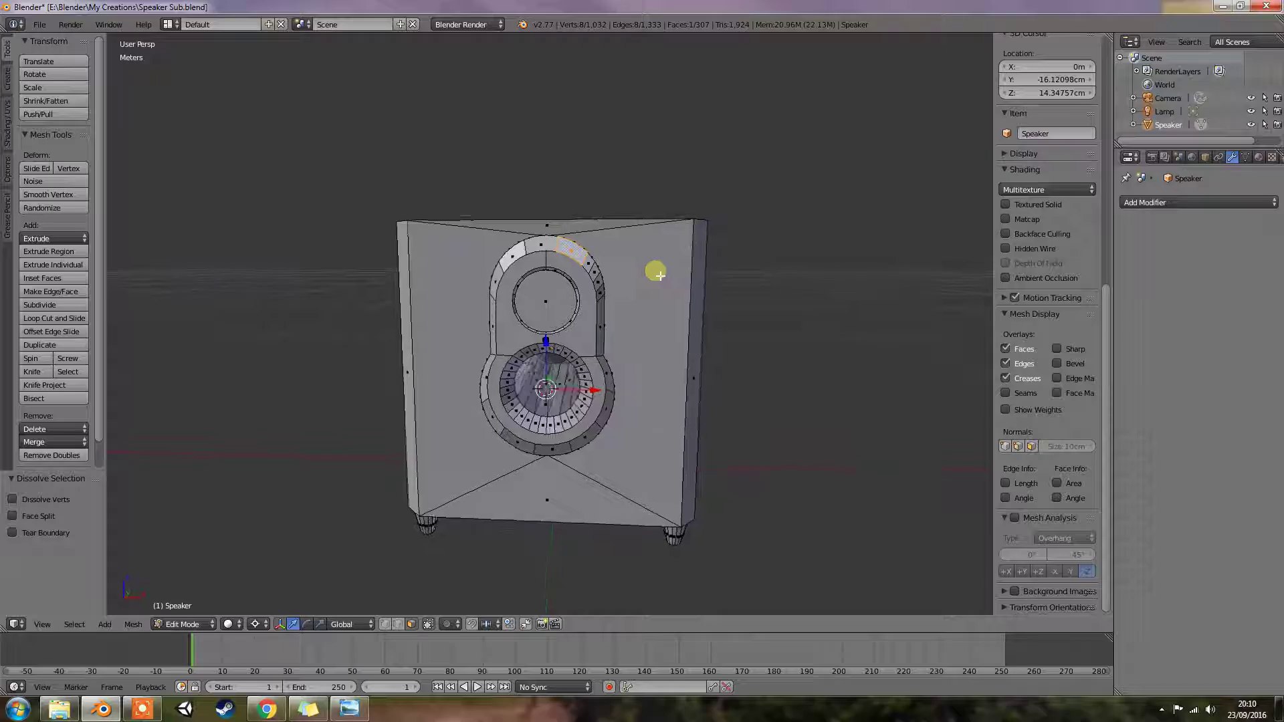
right_click(591, 270)
right_click(599, 294, "ctrl")
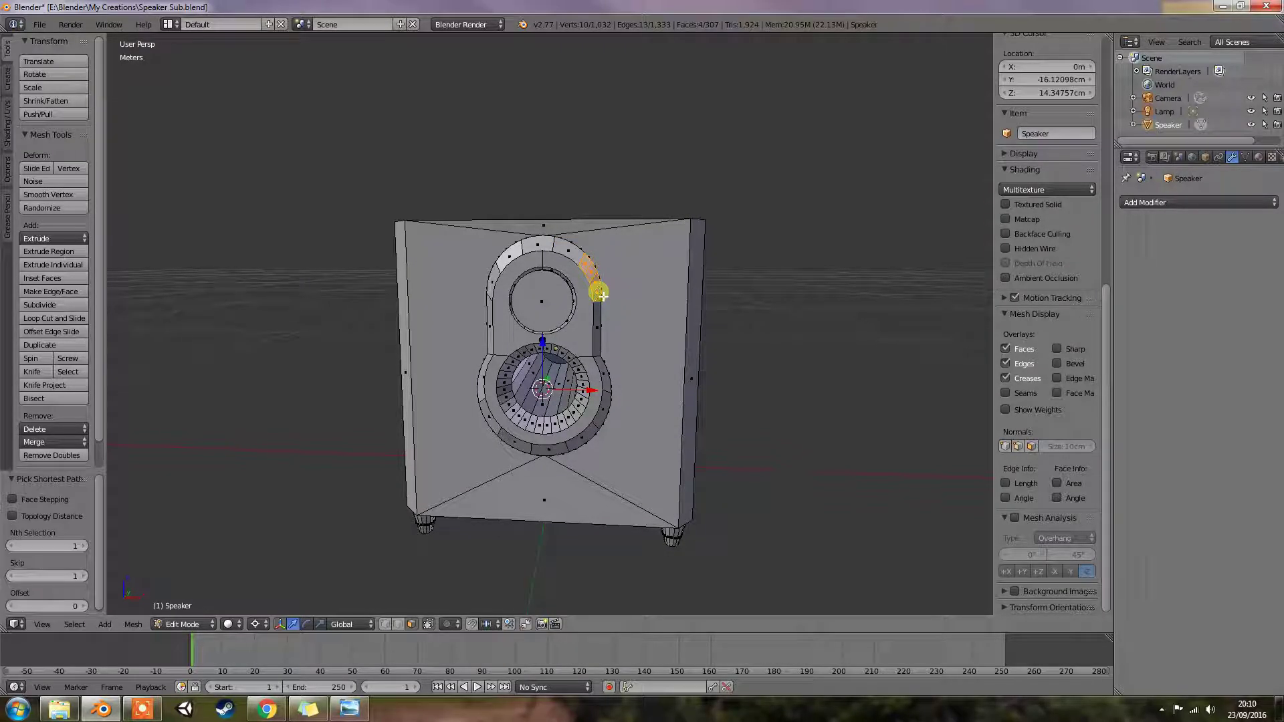
key("ctrl+x")
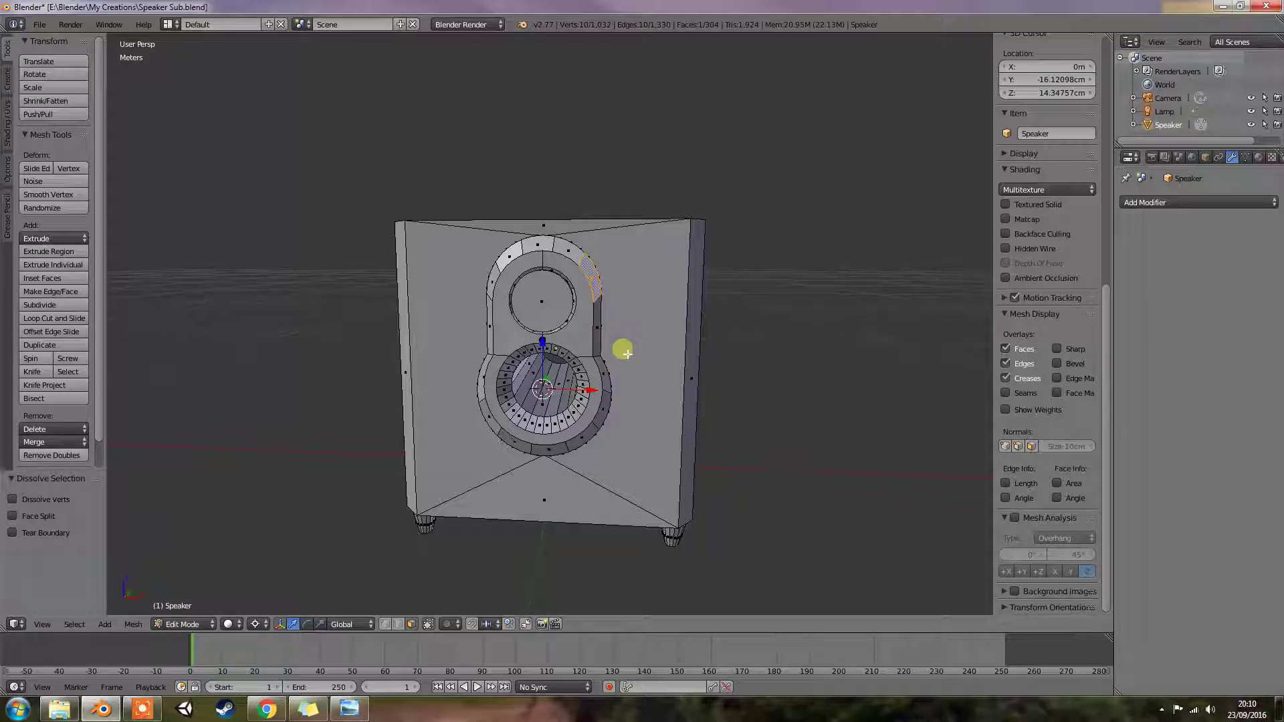
Inspect the simplified speaker mesh in wireframe shading and in Object Mode
key("z")
key("z")
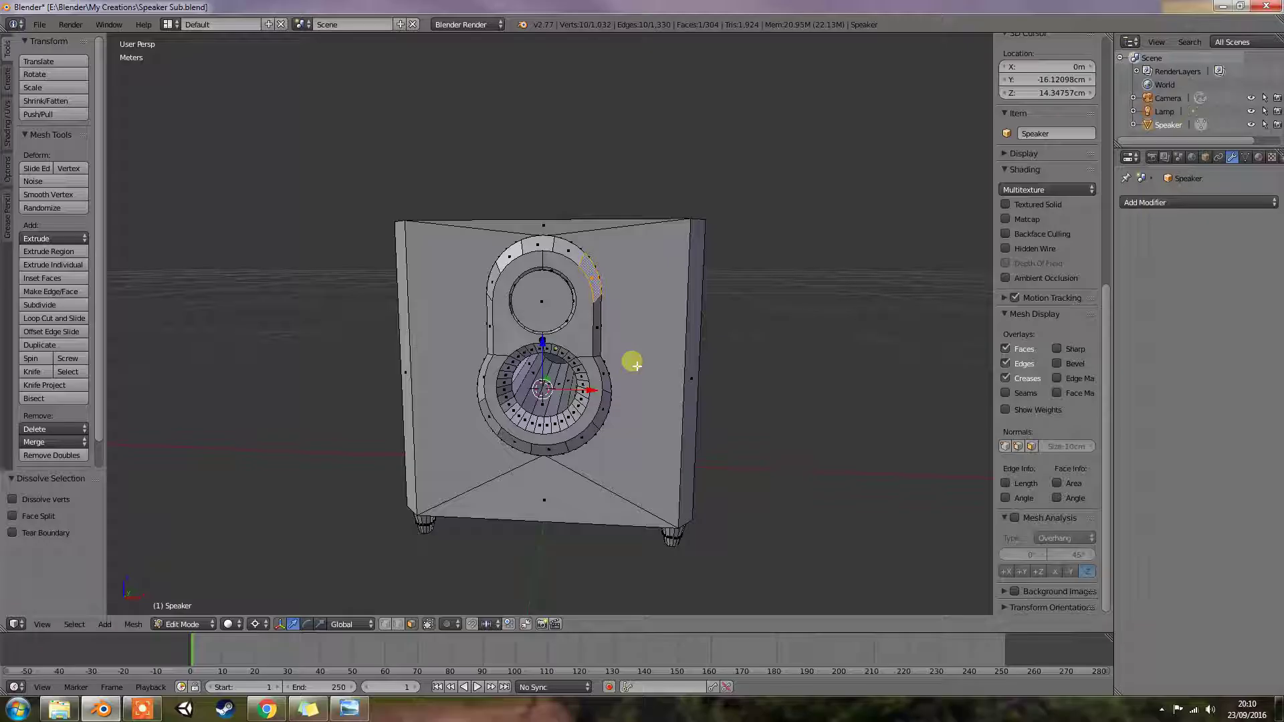
mouse_move(636, 365)
middle_mouse_down()
mouse_move(562, 361)
mouse_move(602, 362)
middle_mouse_up()
key("z")
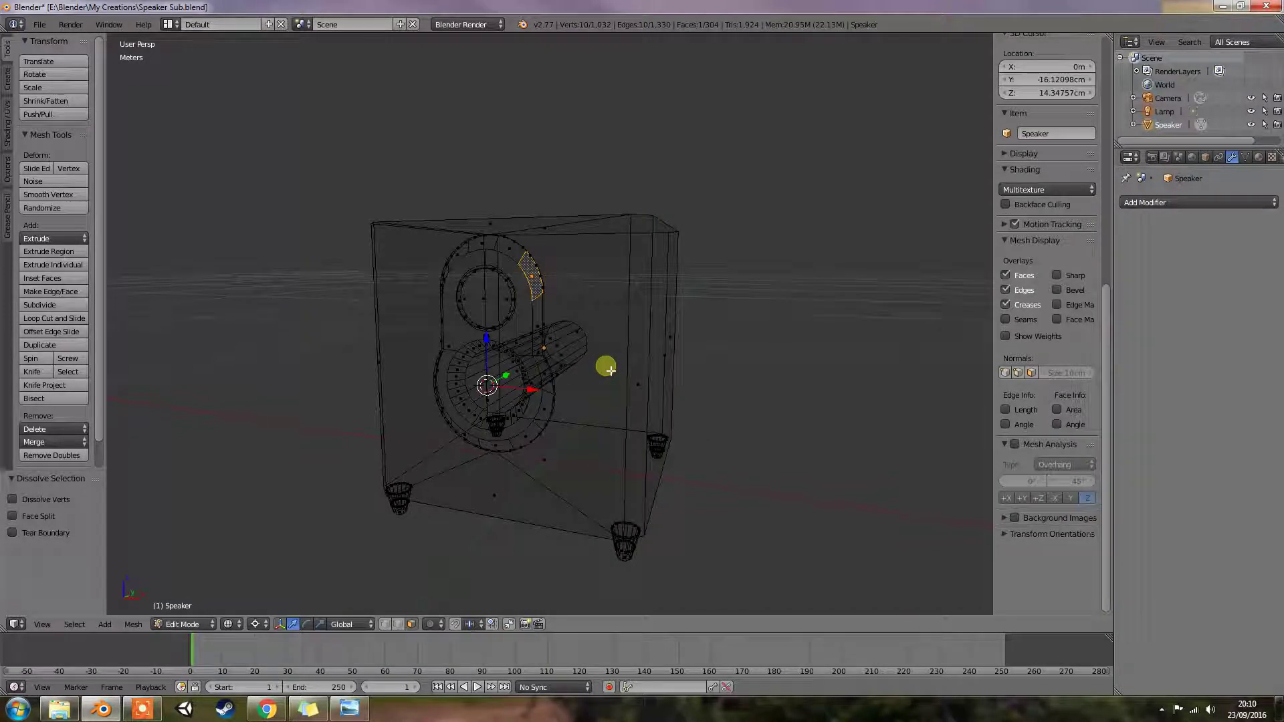
key("z")
key("Tab")
middle_click_drag(606, 365, 553, 415)
Select the whole speaker mesh in Edit Mode, remove doubles and delete loose geometry
key("Tab")
key("a")
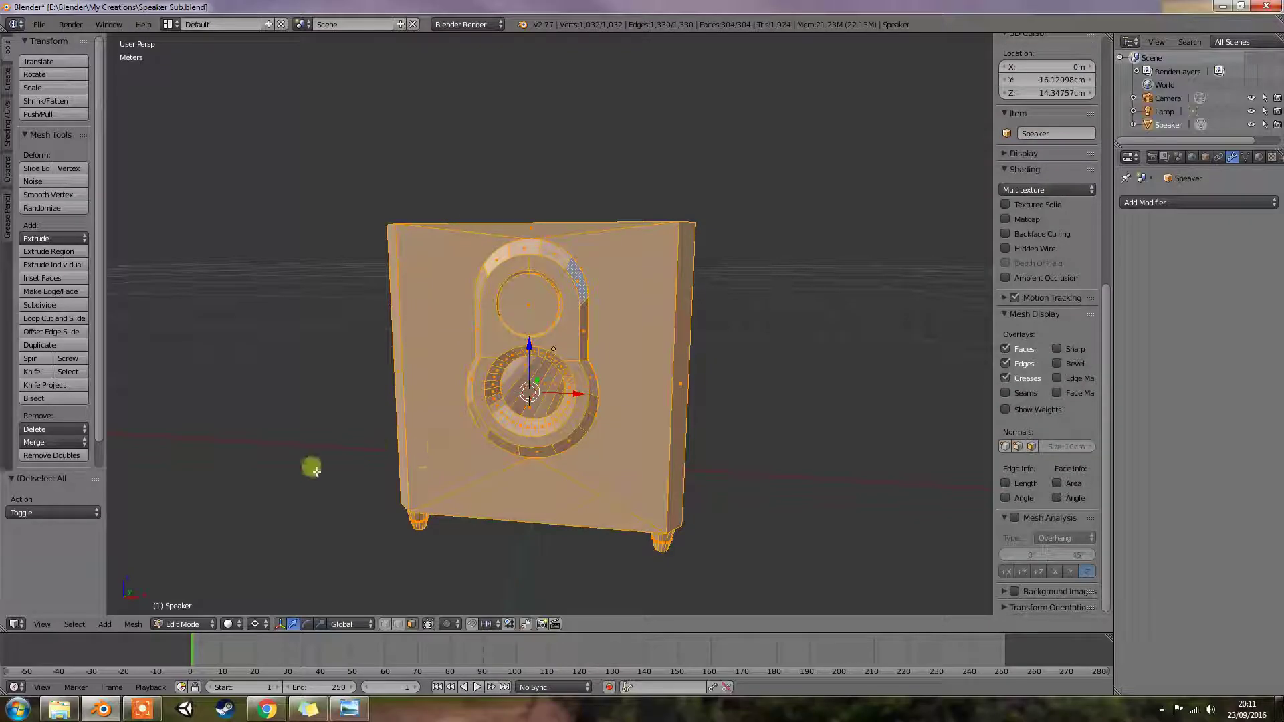
left_click(51, 455)
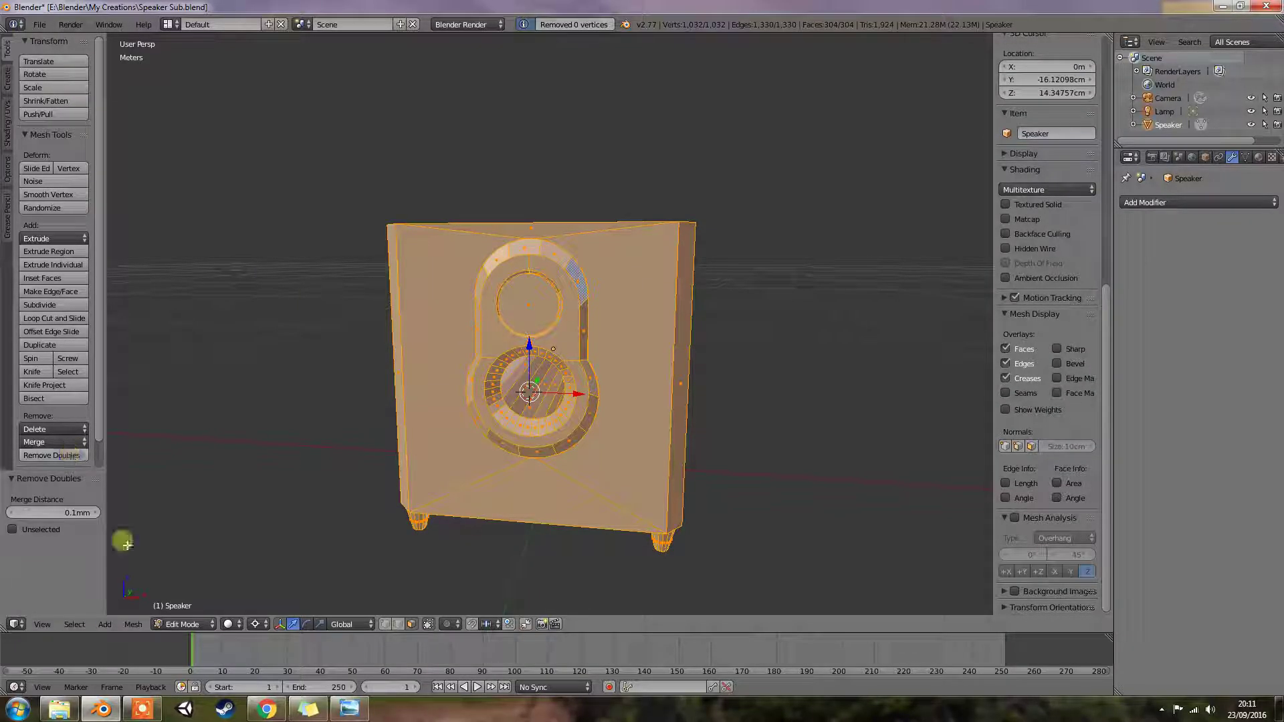
left_click(133, 624)
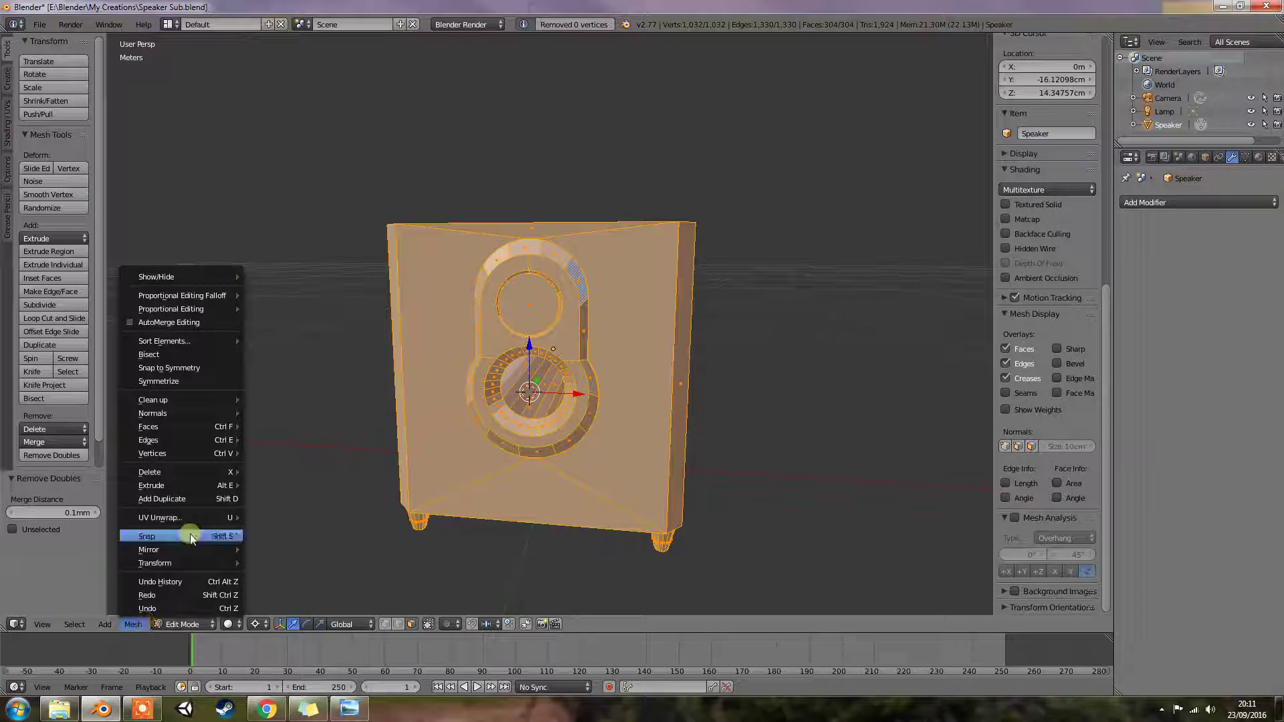
mouse_move(201, 399)
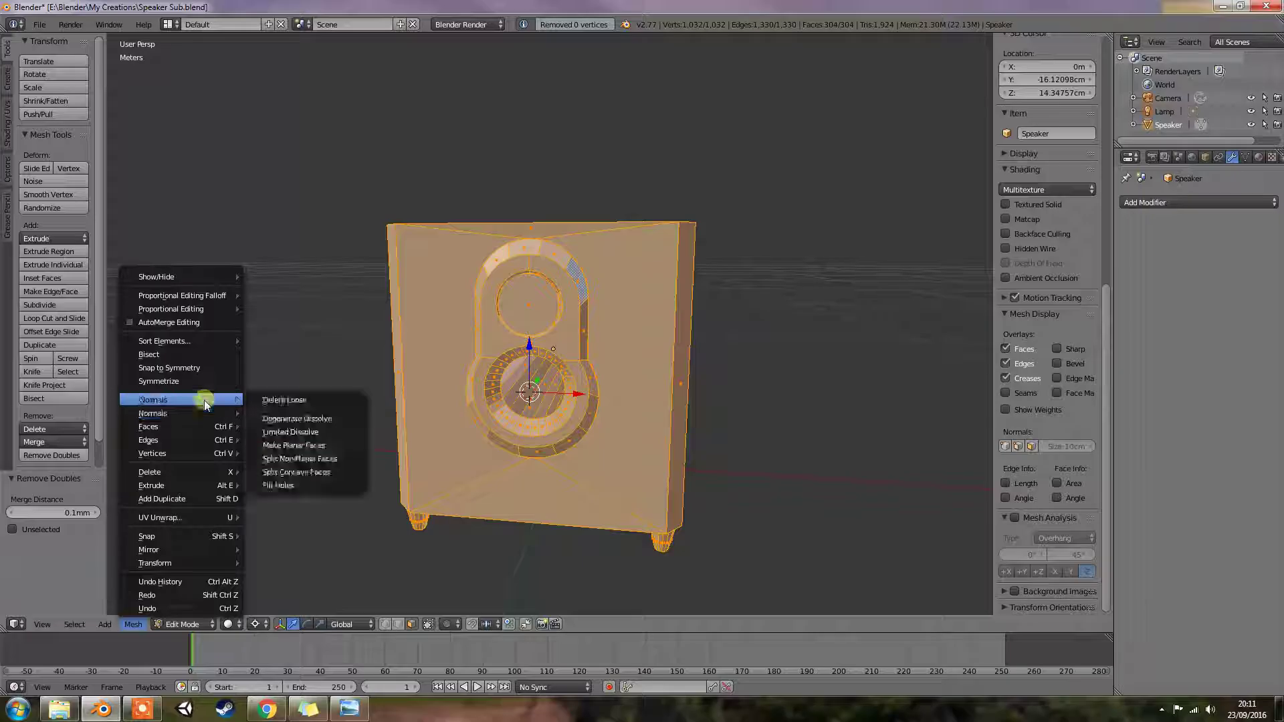
left_click(279, 400)
Save the project over the existing Speaker Sub.blend file
mouse_move(630, 472)
middle_mouse_down()
mouse_move(702, 455)
mouse_move(636, 447)
mouse_move(654, 458)
mouse_move(638, 475)
mouse_move(668, 468)
mouse_move(613, 367)
mouse_move(531, 375)
mouse_move(503, 433)
mouse_move(533, 462)
mouse_move(593, 455)
mouse_move(625, 468)
middle_mouse_up()
key("ctrl+s")
left_click(645, 464)
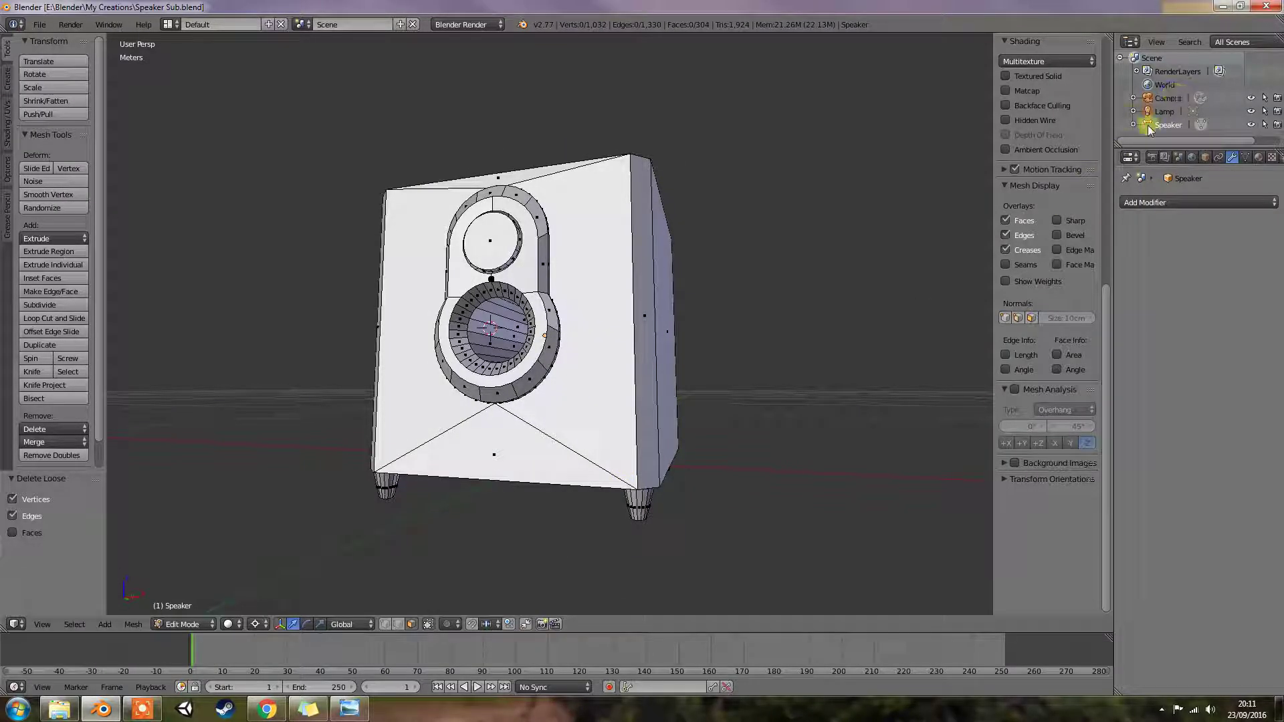
middle_click_drag(682, 310, 642, 401)
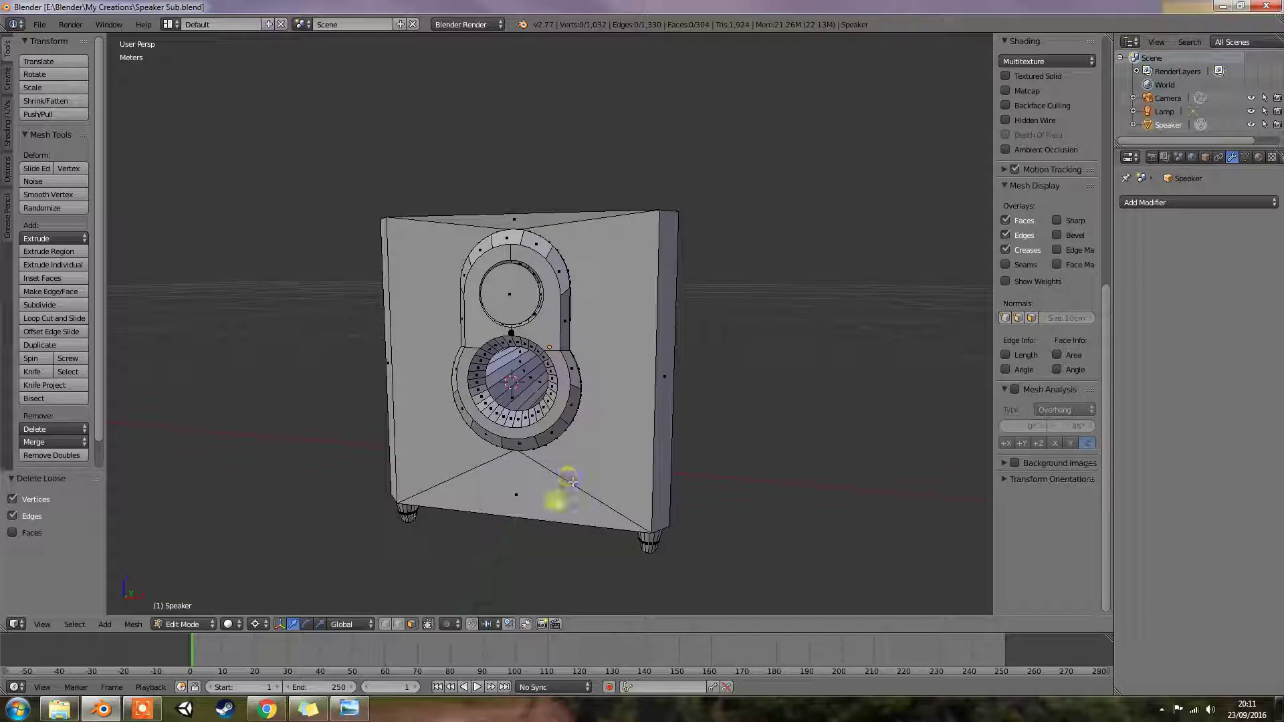
left_click(140, 711)
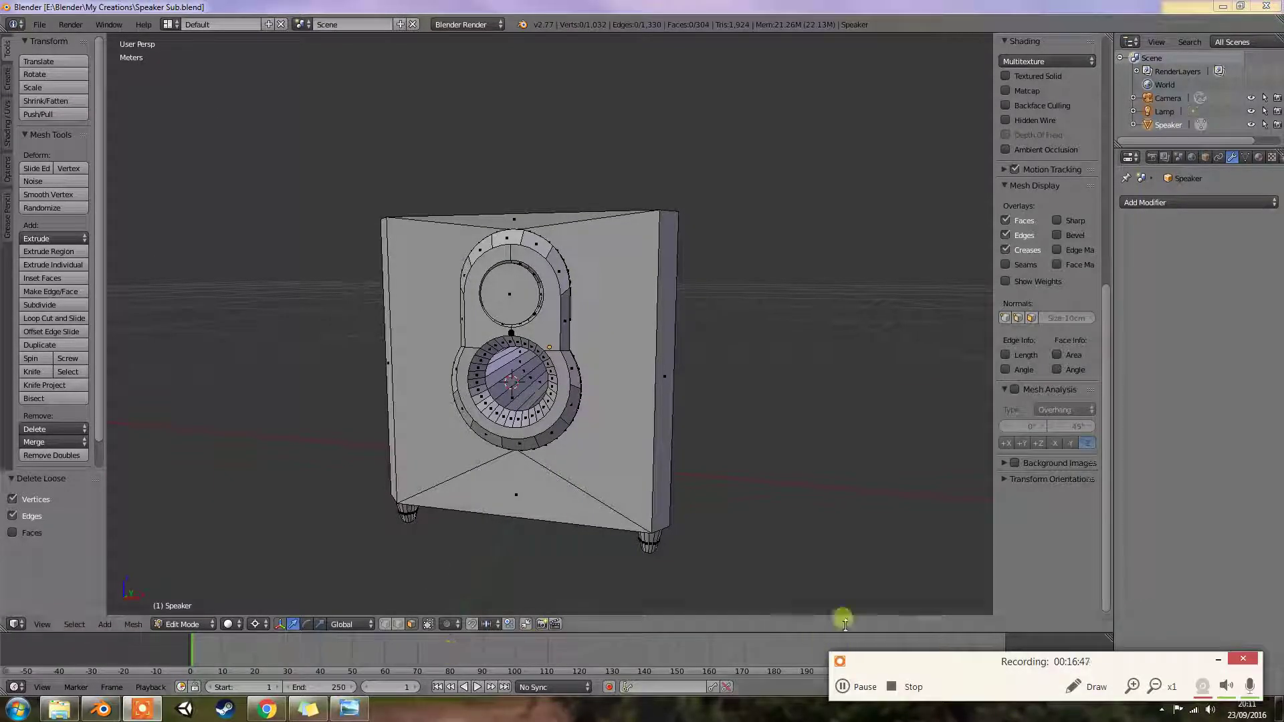